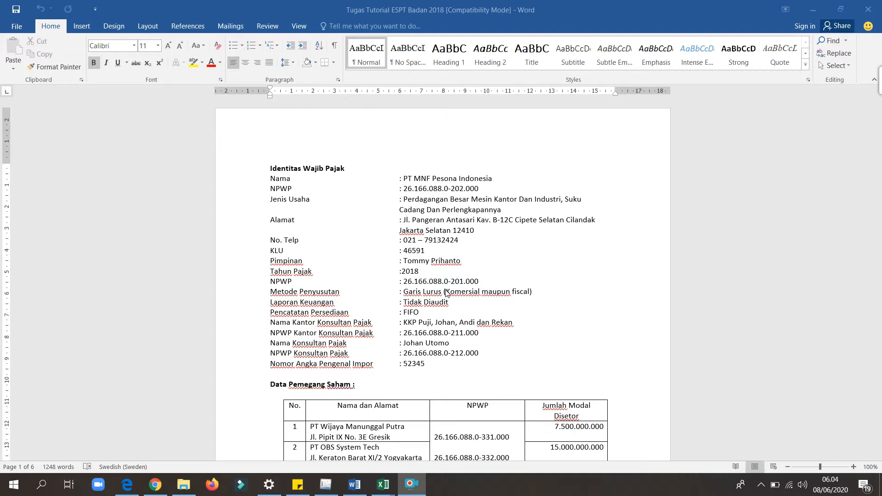
# Switch to the Excel workbook Daftar Kredit Pajak Dalam Negeri dan Aktiva Tetap 1 and review the asset numbers, descriptions and types on the Fixed Assets sheet.
pyautogui.moveTo(383, 484)
pyautogui.click(355, 444)
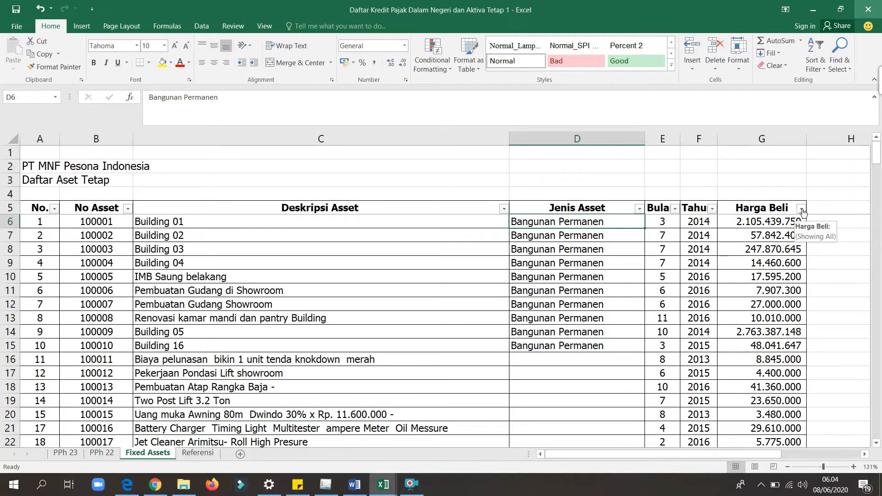
pyautogui.moveTo(880, 146)
pyautogui.mouseDown()
pyautogui.moveTo(875, 428)
pyautogui.moveTo(873, 150)
pyautogui.mouseUp()
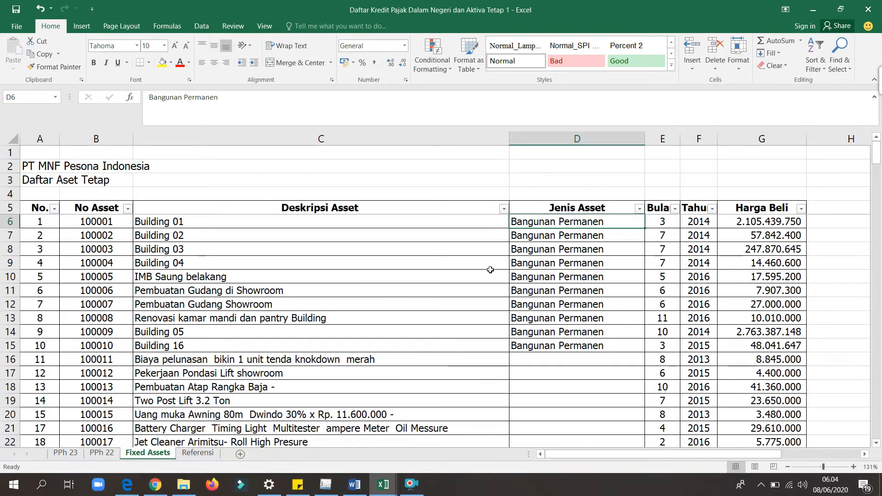
pyautogui.click(180, 221)
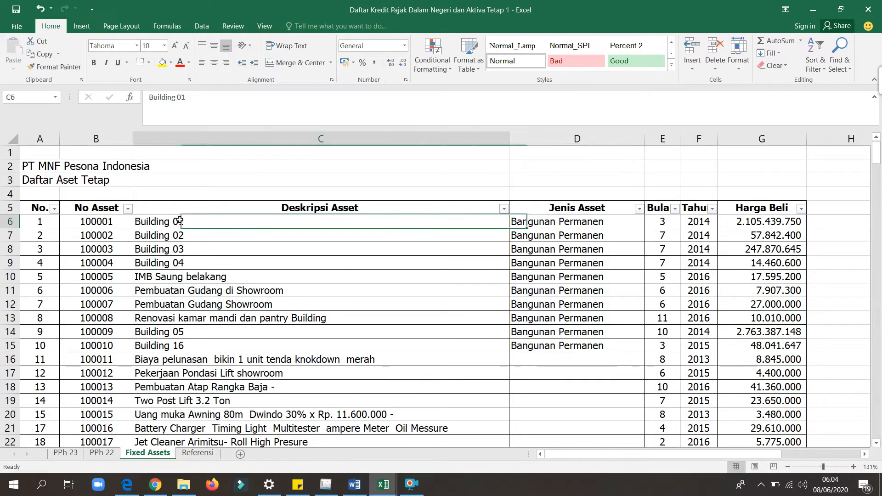
pyautogui.press('Right')
pyautogui.press('Left')
pyautogui.press('Left')
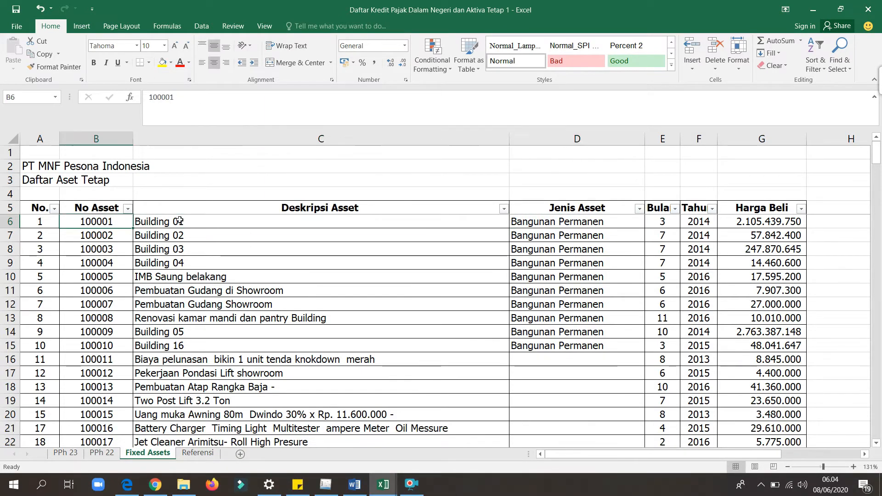
pyautogui.press('Left')
pyautogui.press('Right')
pyautogui.press('Right')
pyautogui.press('Right')
pyautogui.press('Right')
pyautogui.press('Left')
pyautogui.press('Left')
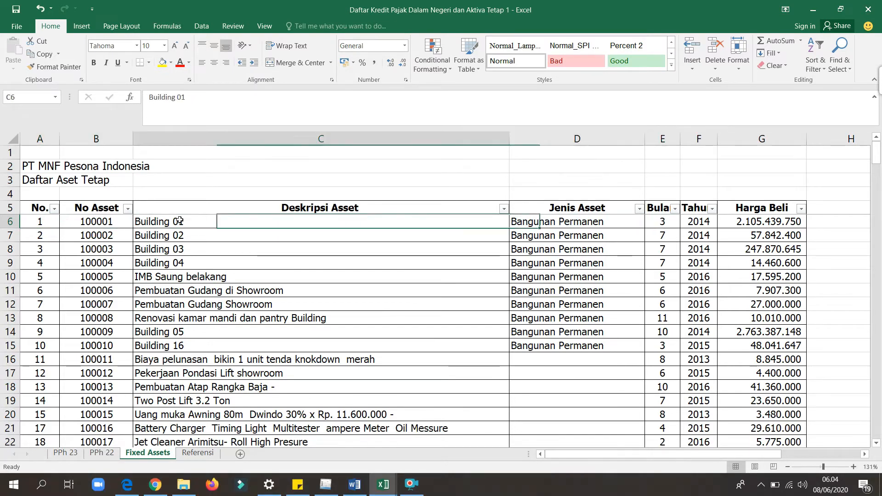
pyautogui.press('Left')
pyautogui.press('Down')
pyautogui.press('Right')
pyautogui.press('Down')
pyautogui.press('Down')
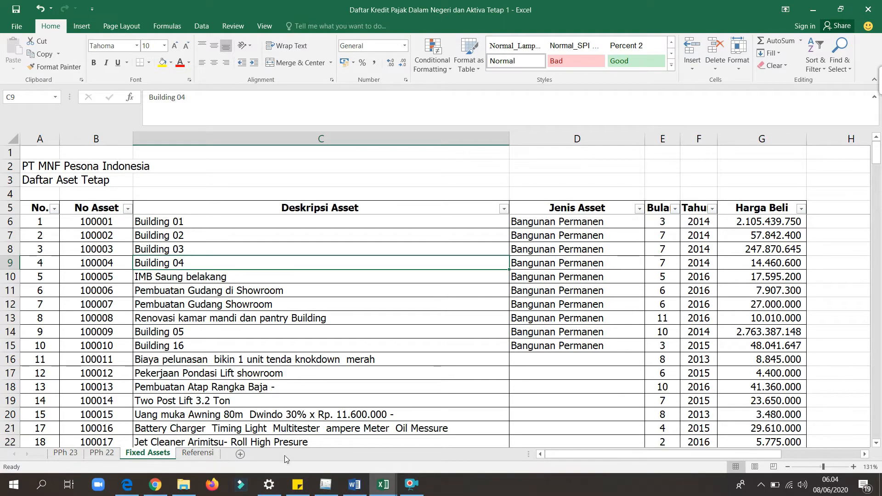
# Switch to the Penyusutan workbook and review the depreciation table's headers from Kode through Bulan berakhir.
pyautogui.click(384, 485)
pyautogui.click(433, 461)
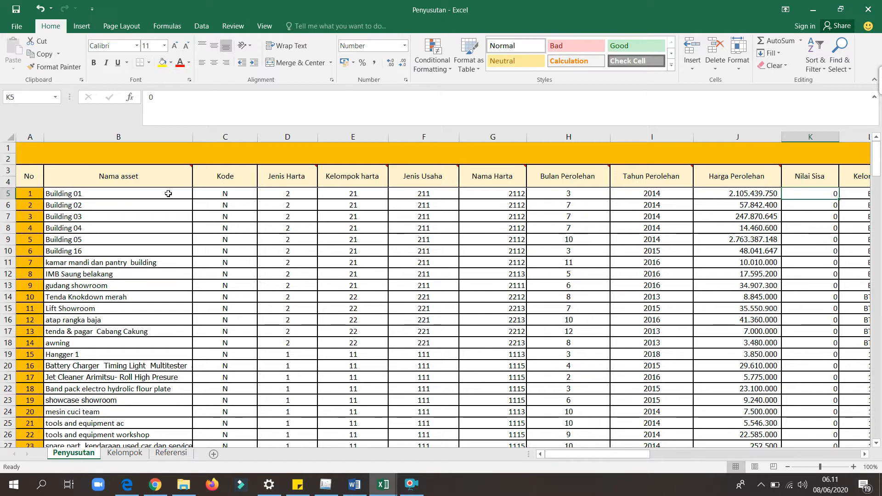
pyautogui.click(221, 181)
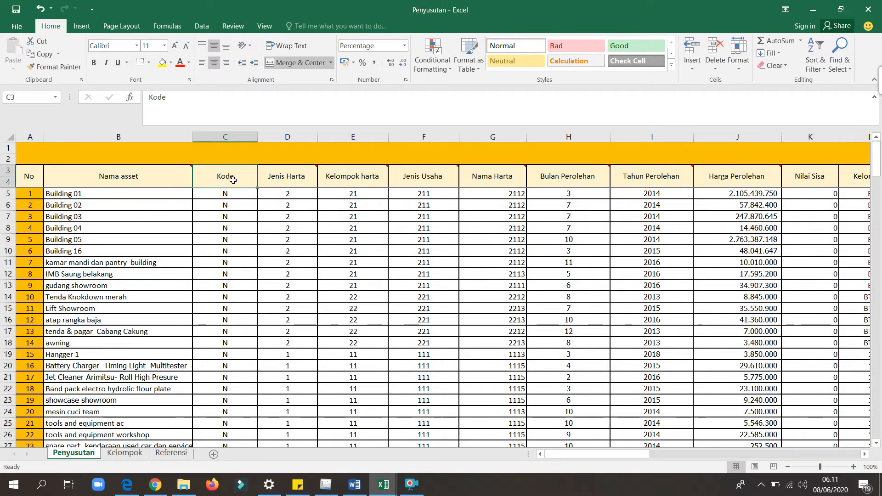
pyautogui.click(246, 208)
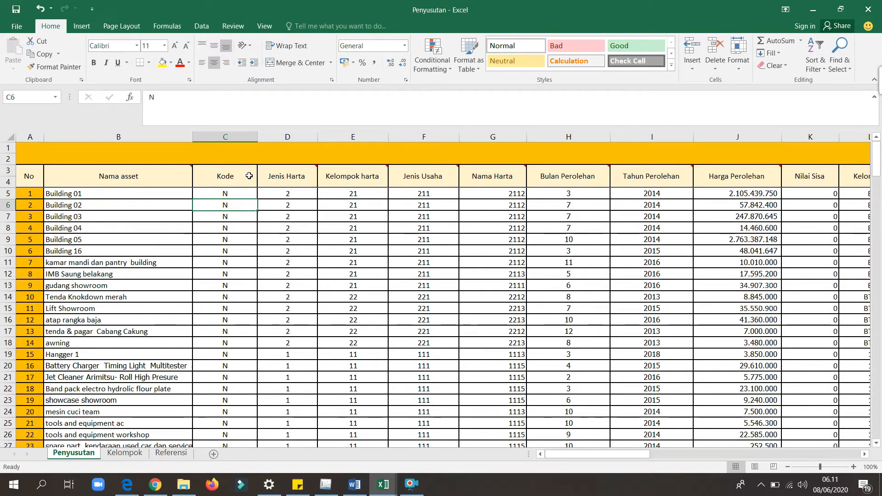
pyautogui.moveTo(309, 176)
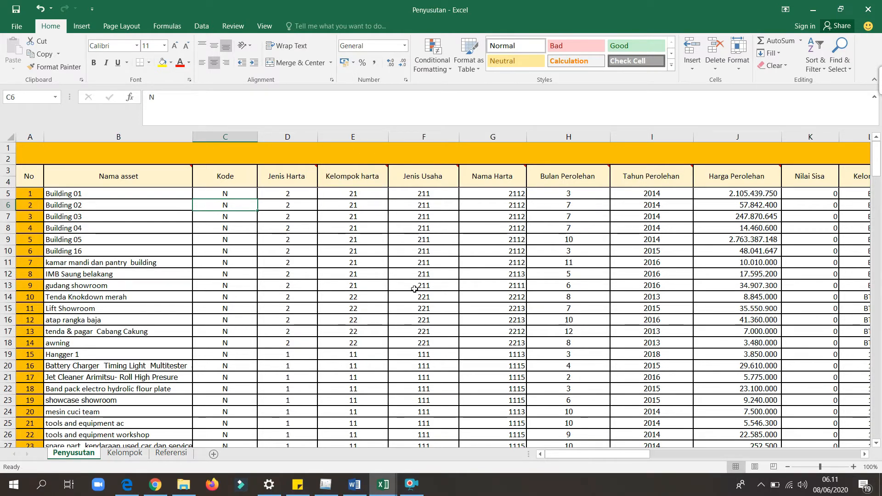
pyautogui.click(424, 178)
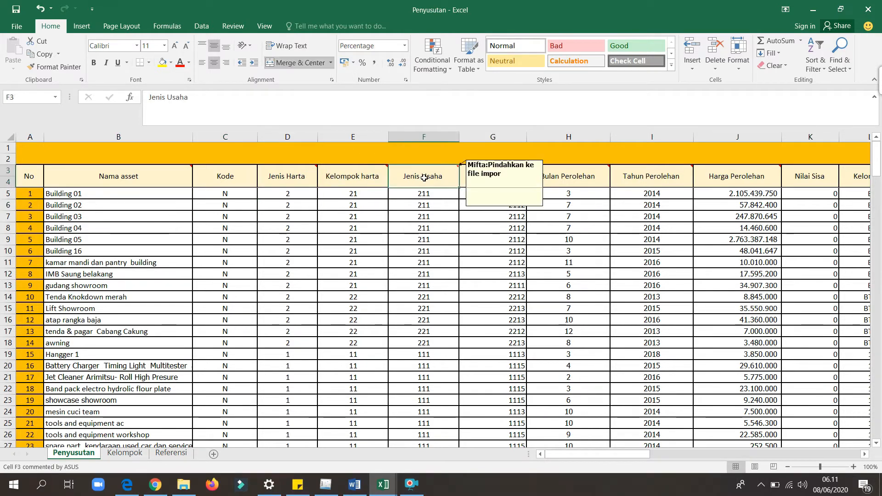
pyautogui.press('Right')
pyautogui.press('Right')
pyautogui.press('Right')
pyautogui.press('Right')
pyautogui.press('Right')
pyautogui.press('Right')
pyautogui.press('Right')
pyautogui.press('Right')
pyautogui.press('Right')
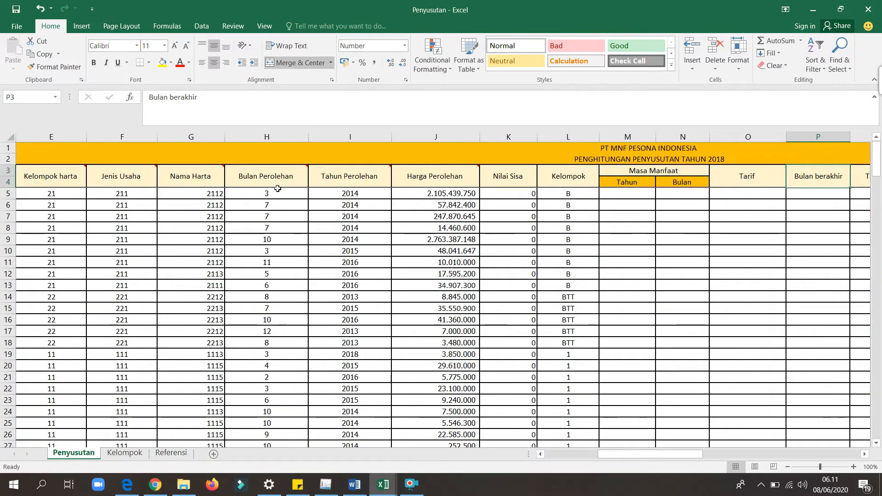
pyautogui.moveTo(314, 184)
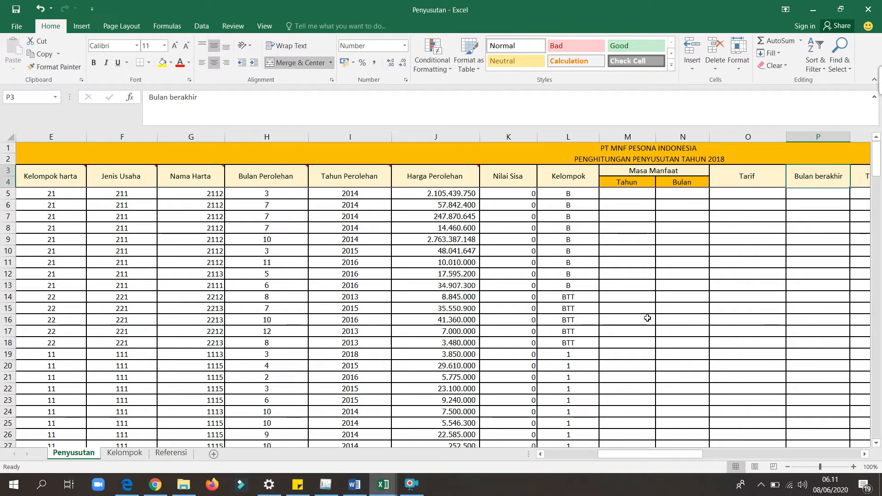
# Examine the asset groups with their rates and useful lives on the Kelompok sheet.
pyautogui.click(130, 454)
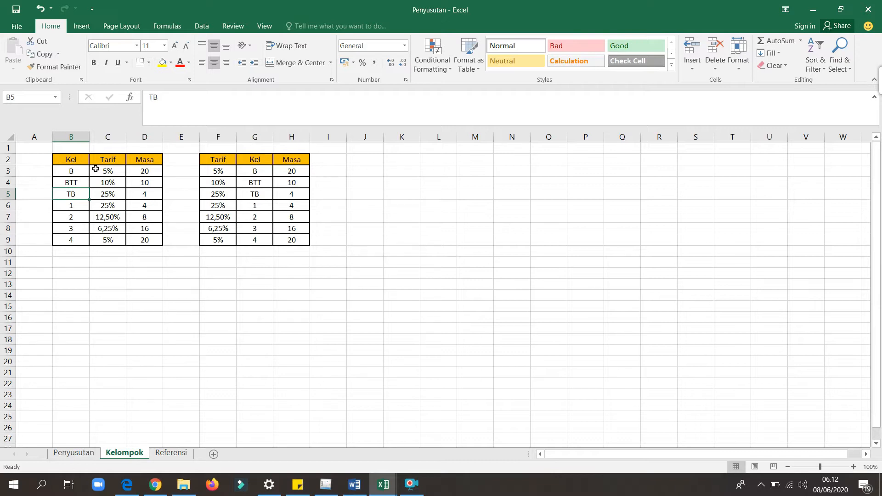
pyautogui.click(70, 172)
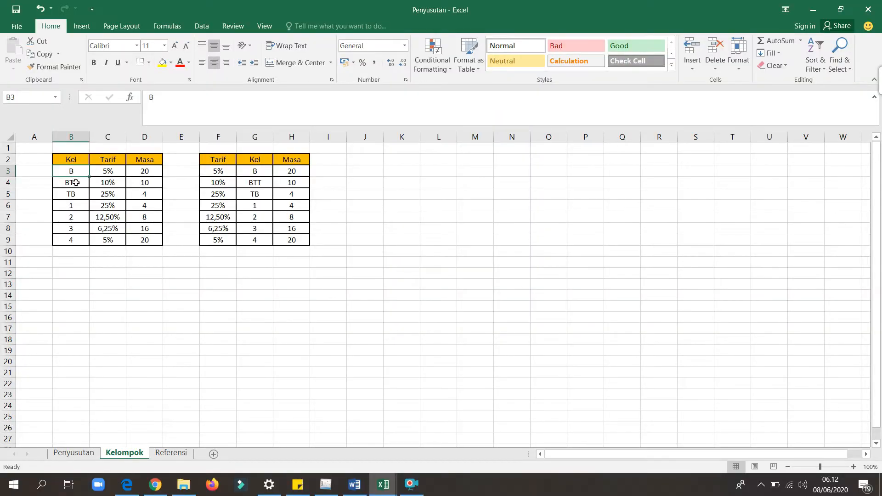
pyautogui.click(79, 205)
pyautogui.click(79, 218)
pyautogui.click(78, 229)
pyautogui.click(79, 242)
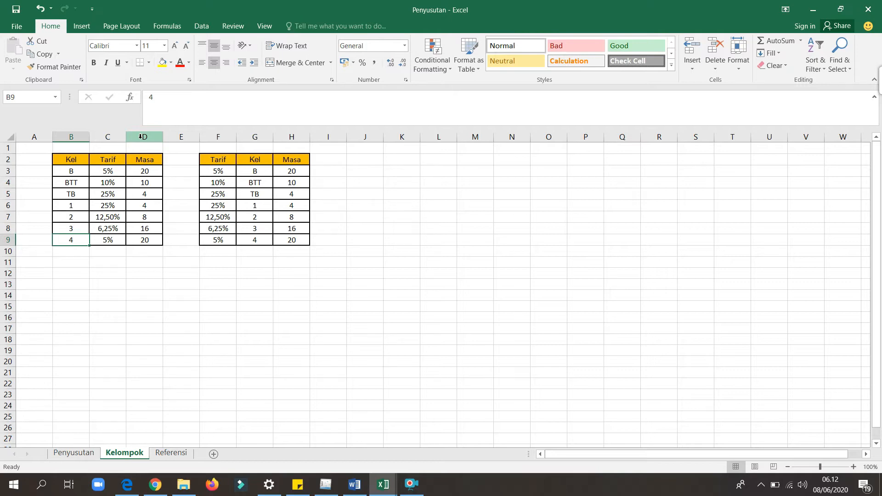
# Return to the Penyusutan sheet and look over the empty calculation columns from Masa Manfaat to Penyusutan 2018.
pyautogui.click(68, 453)
pyautogui.click(527, 231)
pyautogui.press('Right')
pyautogui.press('Right')
pyautogui.press('Right')
pyautogui.press('Right')
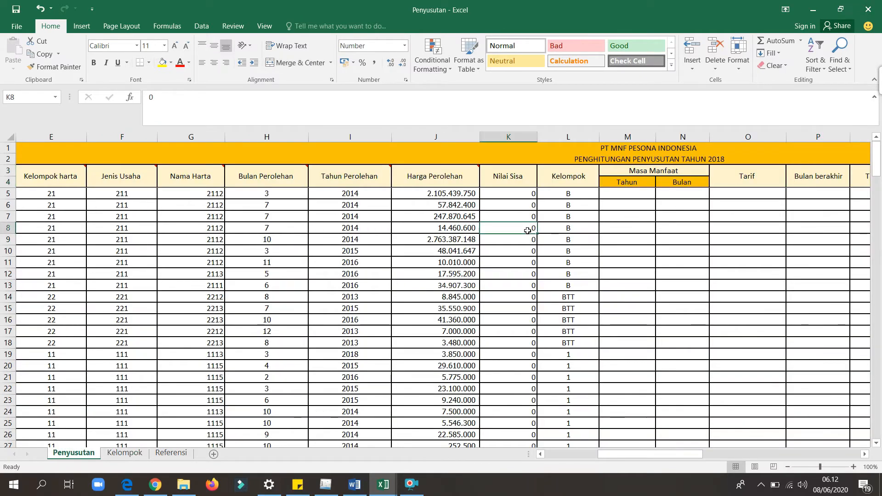
pyautogui.press('Right')
pyautogui.press('Right')
pyautogui.press('Right')
pyautogui.press('Right')
pyautogui.press('Right')
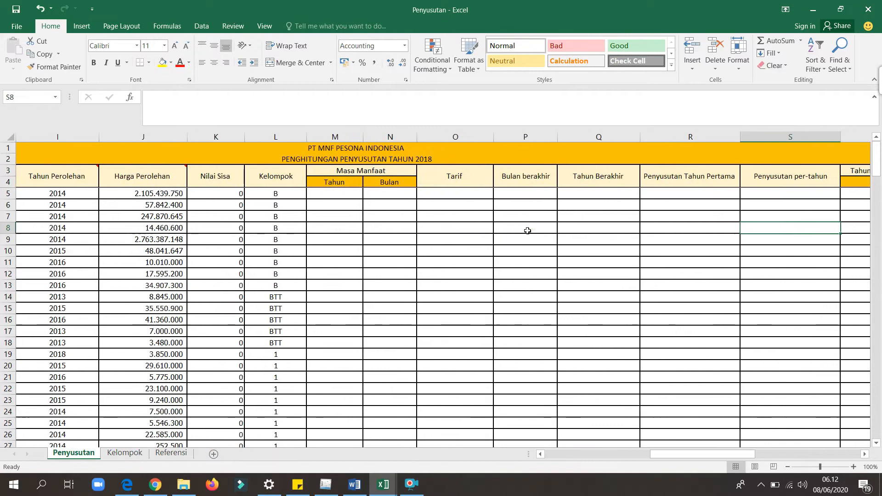
pyautogui.press('Right')
pyautogui.press('Right')
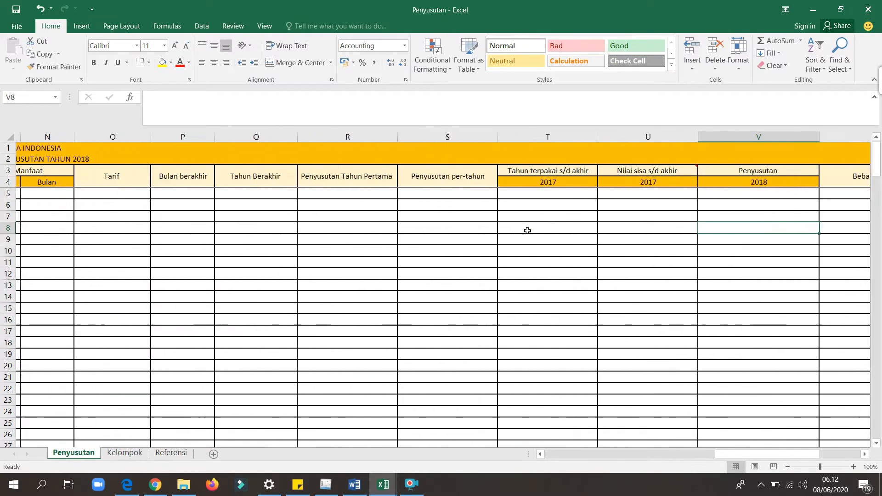
pyautogui.click(410, 202)
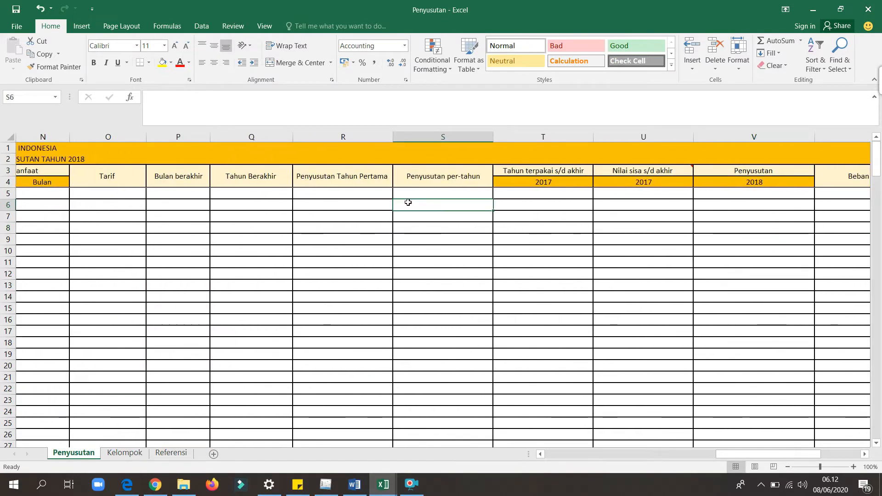
pyautogui.press('Left')
pyautogui.press('Left')
pyautogui.press('Left')
pyautogui.press('Left')
pyautogui.press('Left')
pyautogui.press('Left')
pyautogui.press('Left')
pyautogui.press('Left')
pyautogui.press('Left')
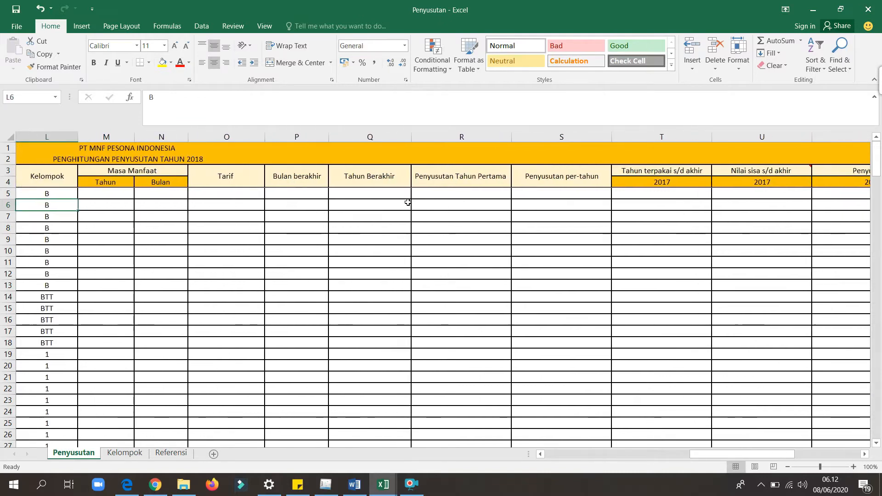
pyautogui.press('Left')
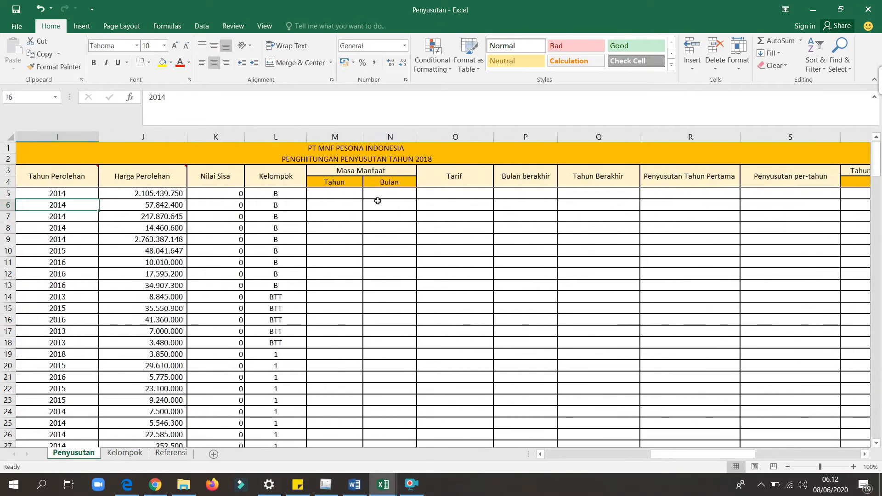
# Enter =VLOOKUP(L5;Kelompok!$G$3:$H$9;2;2) in M5 for the useful life in years and fill it down the Tahun column.
pyautogui.click(329, 195)
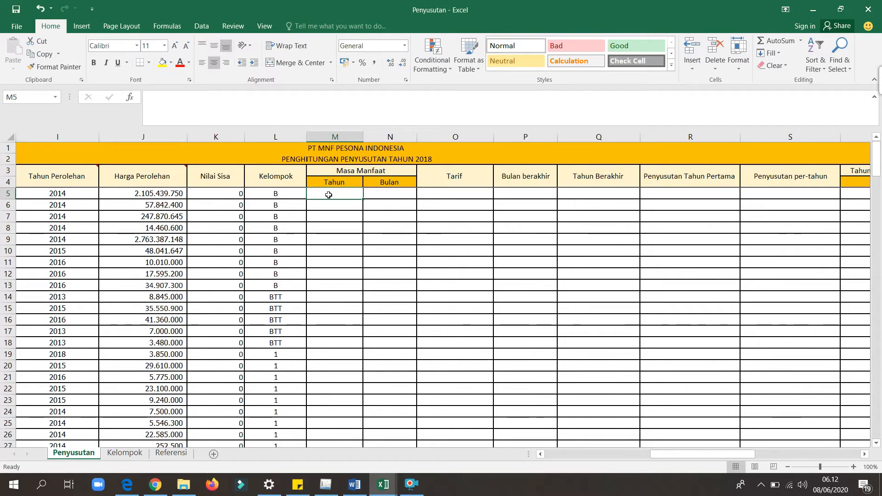
pyautogui.write('=vlookup')
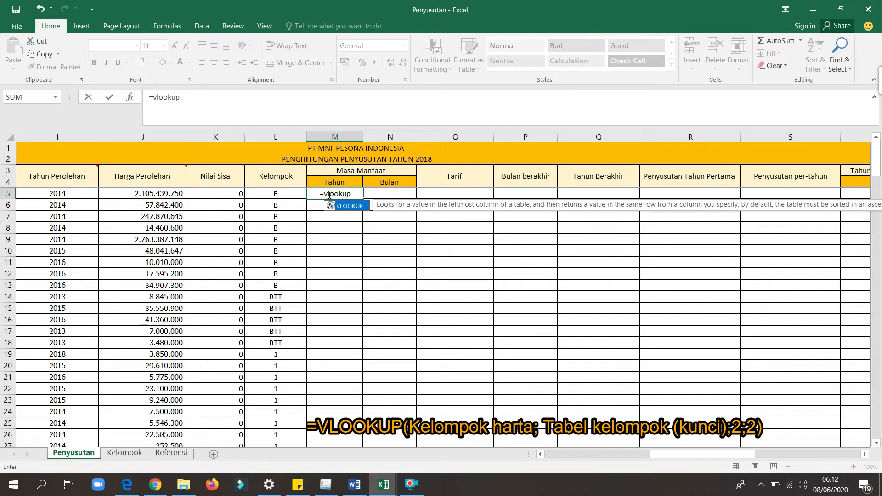
pyautogui.write('(')
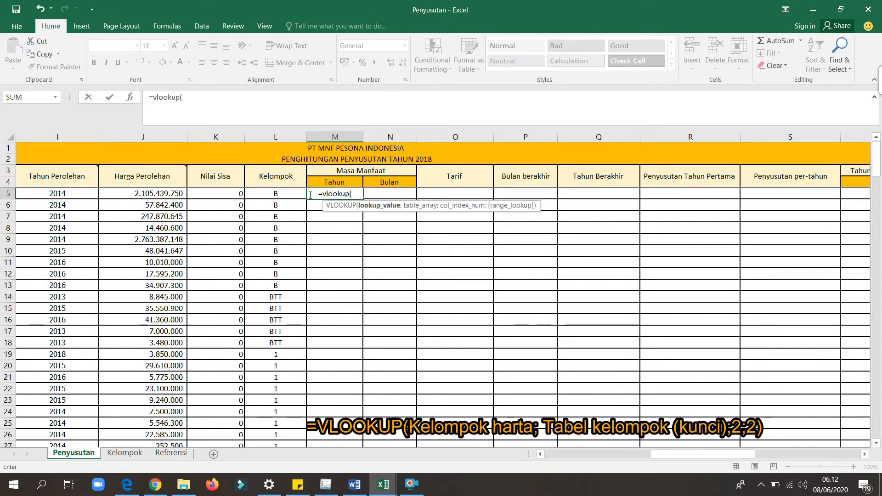
pyautogui.click(272, 194)
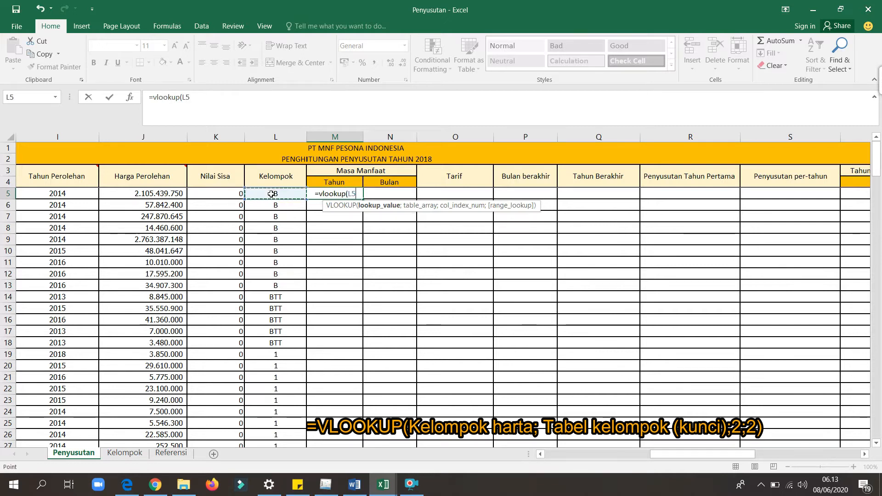
pyautogui.write(';')
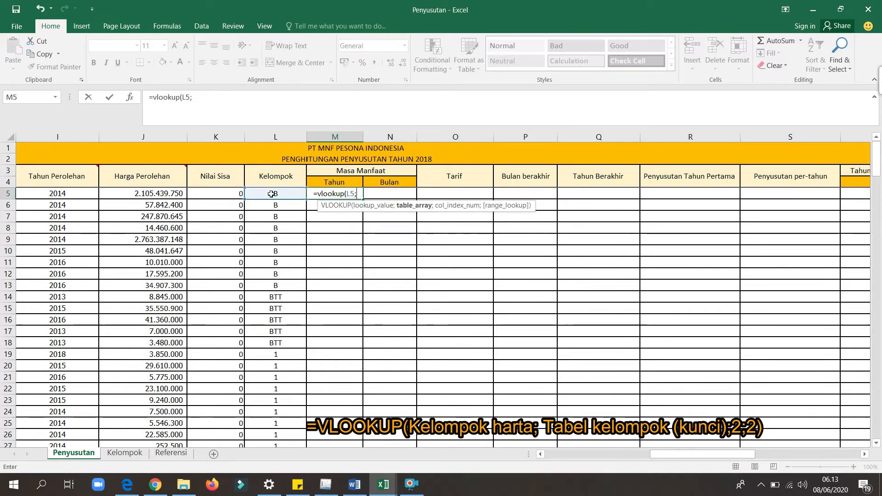
pyautogui.click(117, 454)
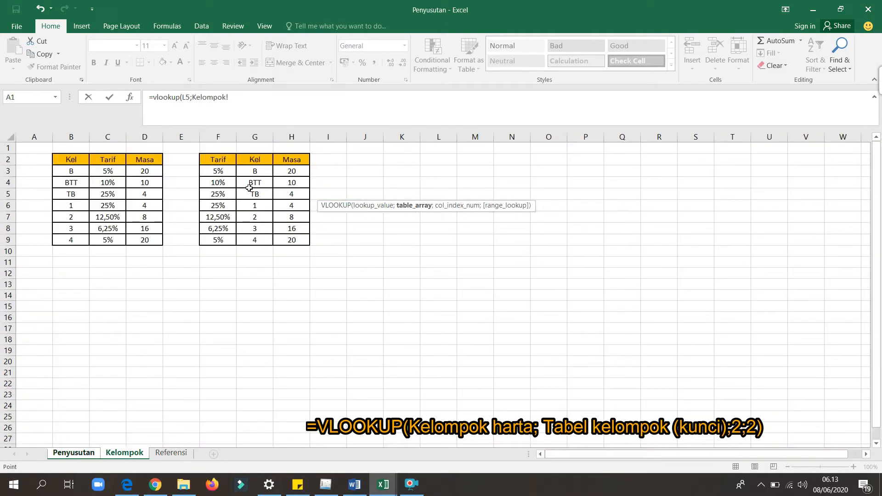
pyautogui.moveTo(255, 172); pyautogui.dragTo(302, 242)
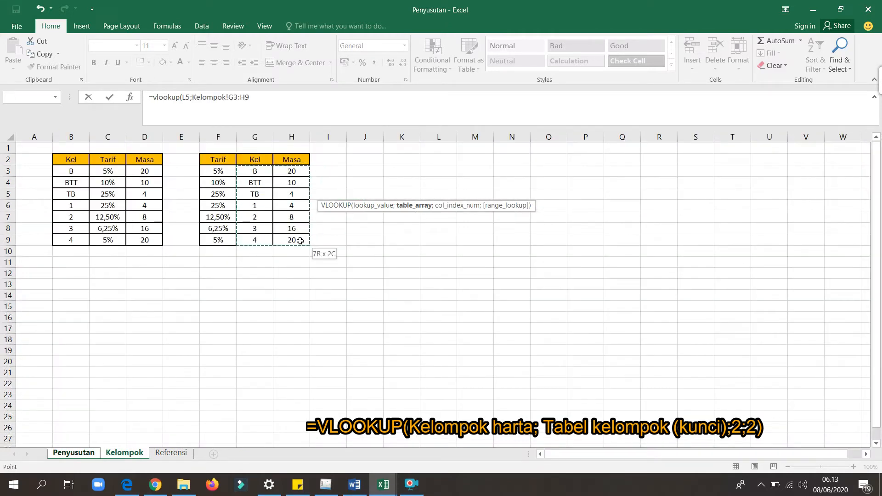
pyautogui.click(229, 97)
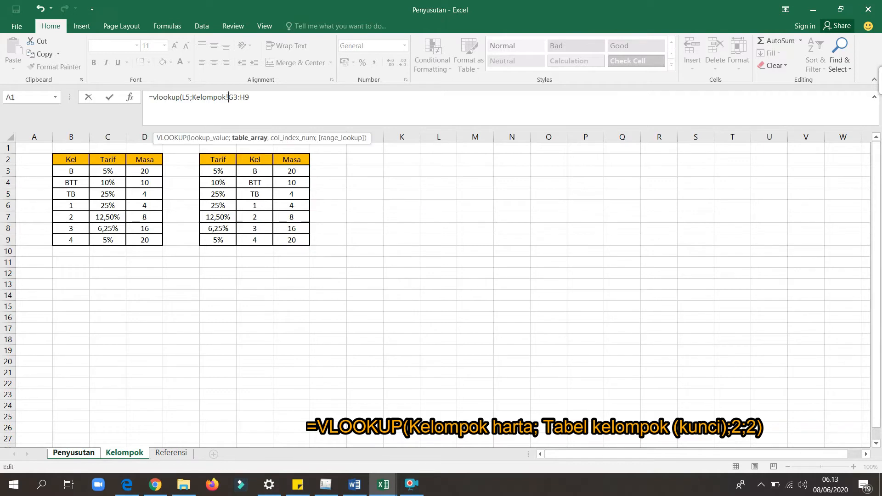
pyautogui.write('$')
pyautogui.write(';2;2')
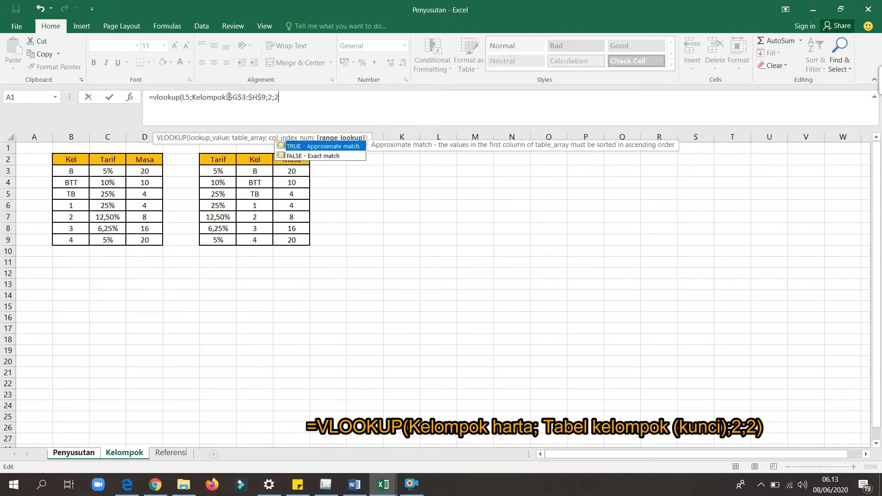
pyautogui.write(')')
pyautogui.press('Return')
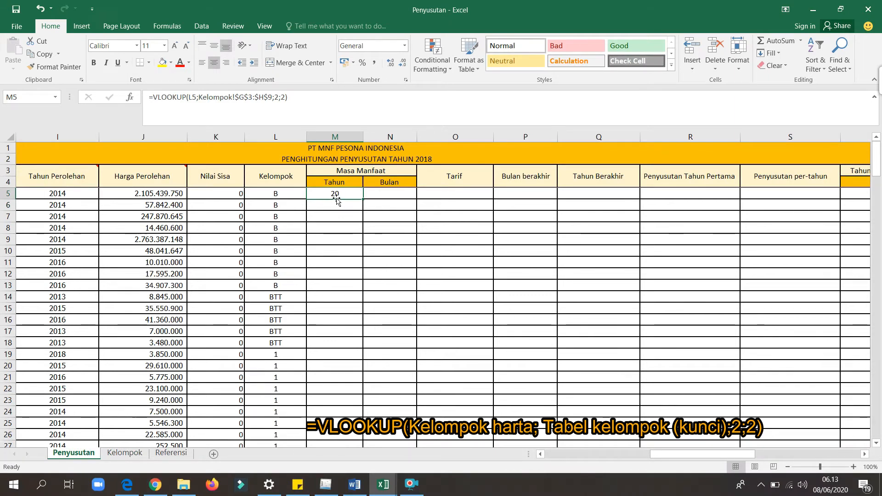
pyautogui.doubleClick(363, 198)
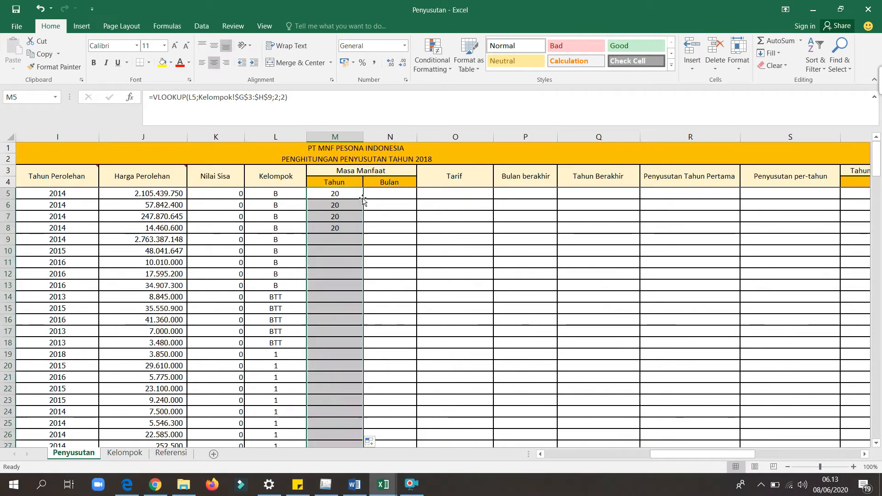
# Enter =M5*12 in N5 for the useful life in months and fill it down the Bulan column.
pyautogui.click(377, 193)
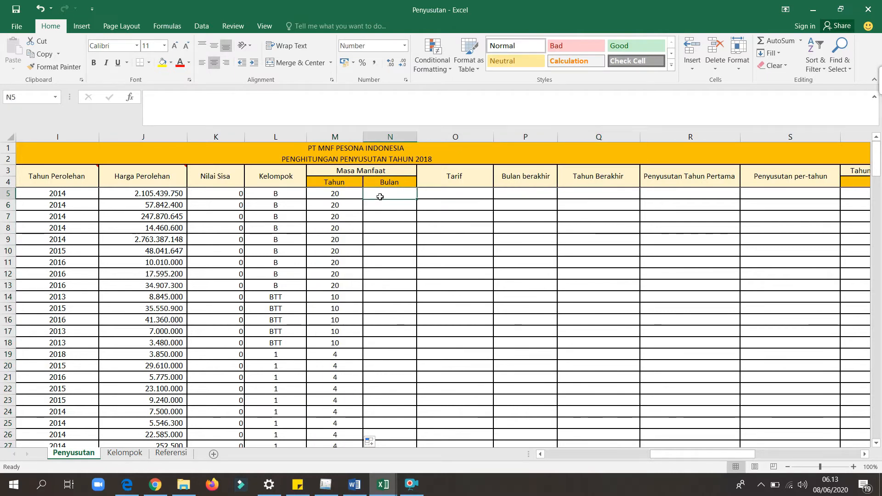
pyautogui.write('=')
pyautogui.click(338, 198)
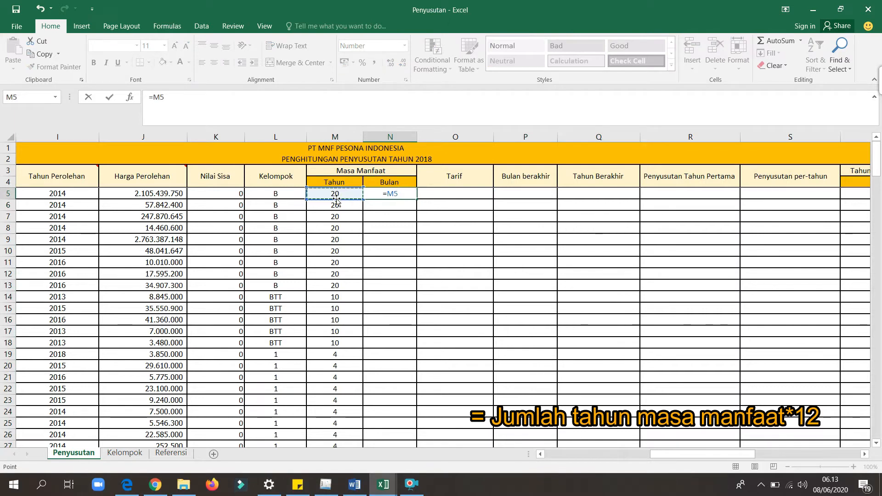
pyautogui.write('*12')
pyautogui.press('Return')
pyautogui.click(403, 193)
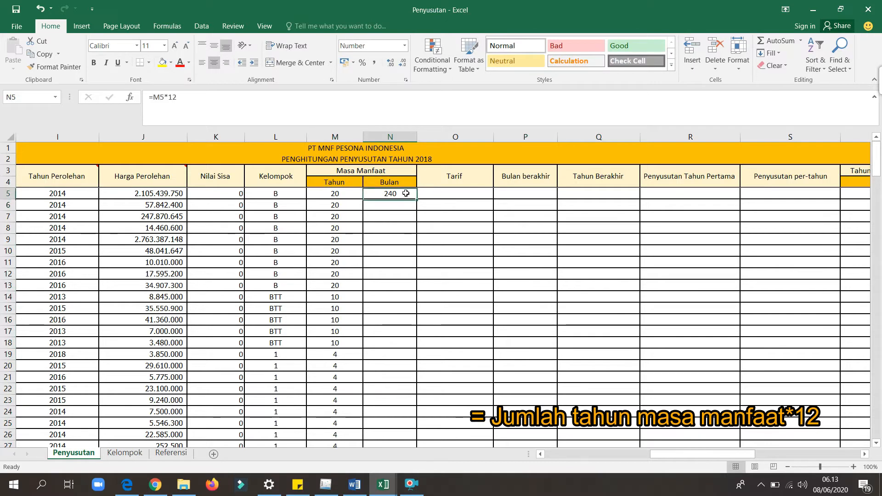
pyautogui.doubleClick(417, 199)
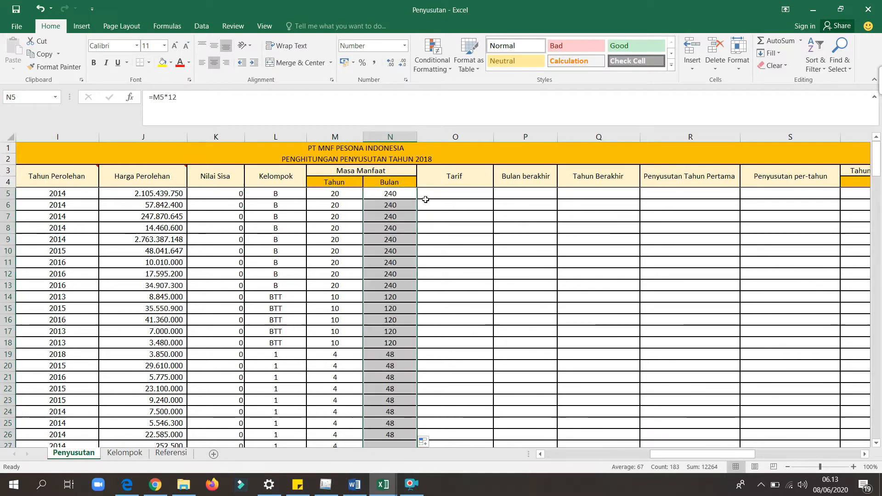
# Enter =VLOOKUP(L5;Kelompok!$B$3:$C$9;2;2) in O5 to look up the Tarif for the asset's group.
pyautogui.hscroll(2, 428, 199)
pyautogui.click(287, 192)
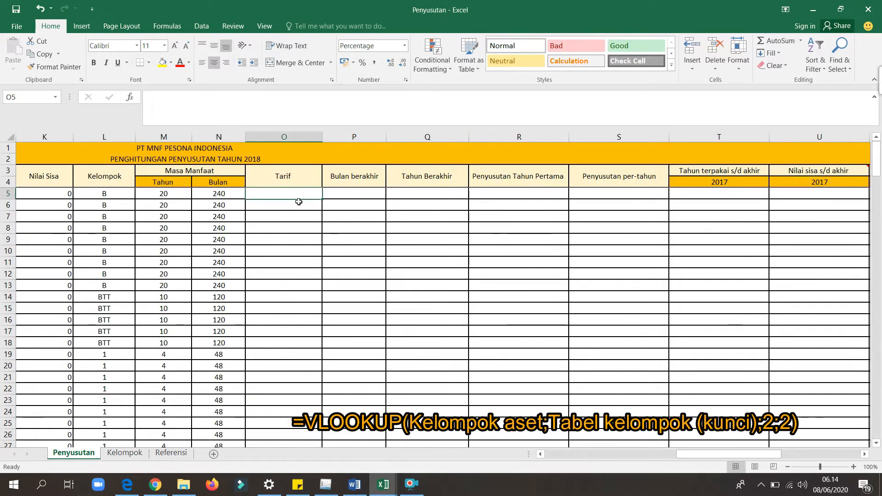
pyautogui.write('=vlookup')
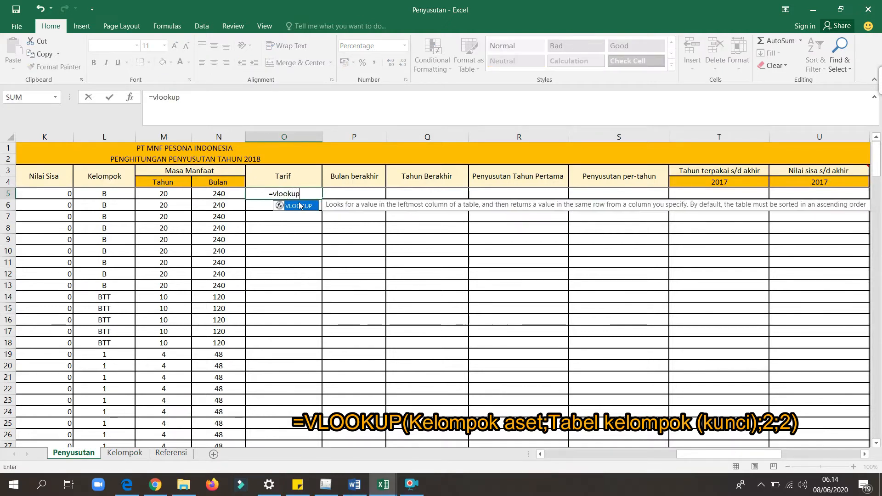
pyautogui.write('(')
pyautogui.click(123, 195)
pyautogui.write(';')
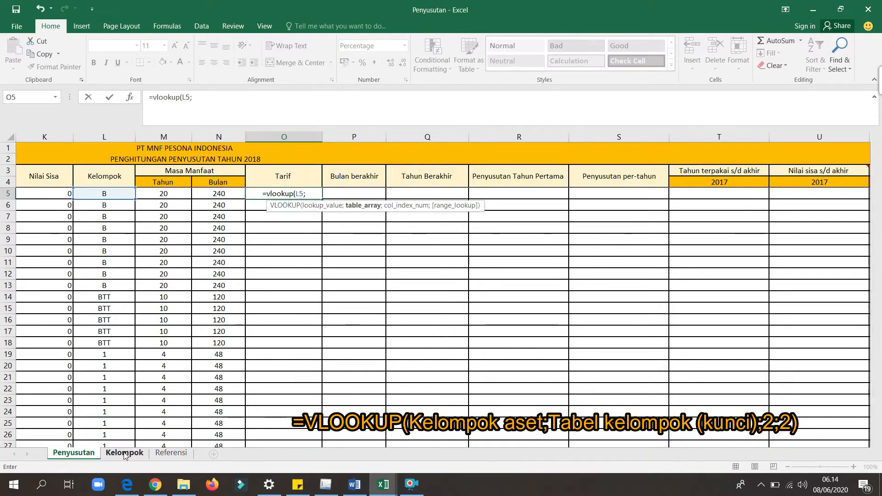
pyautogui.click(124, 453)
pyautogui.moveTo(73, 177); pyautogui.dragTo(111, 242)
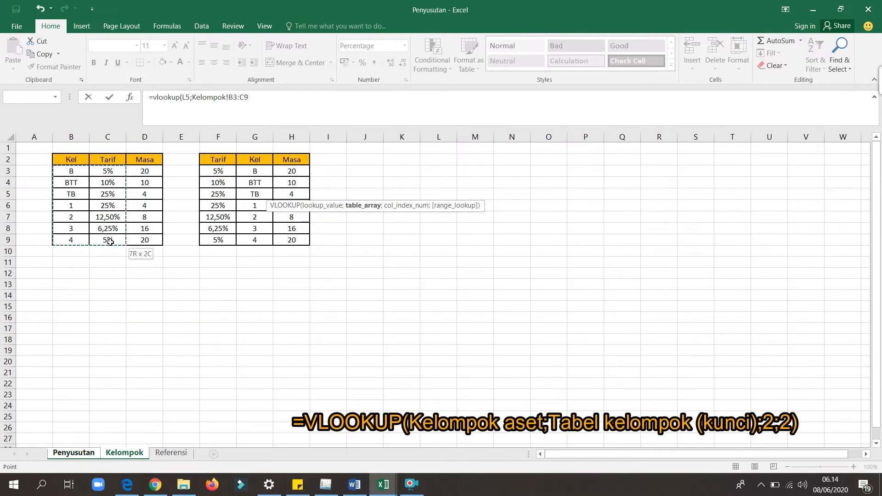
pyautogui.click(231, 98)
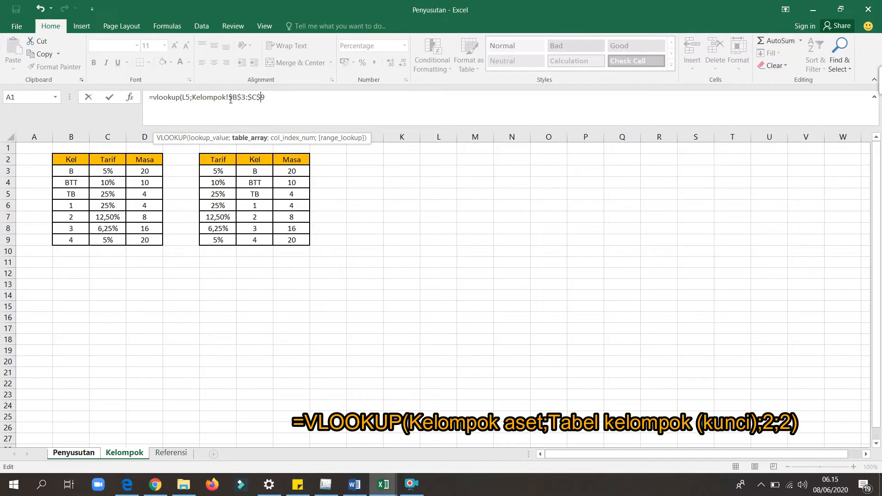
pyautogui.write(';2;')
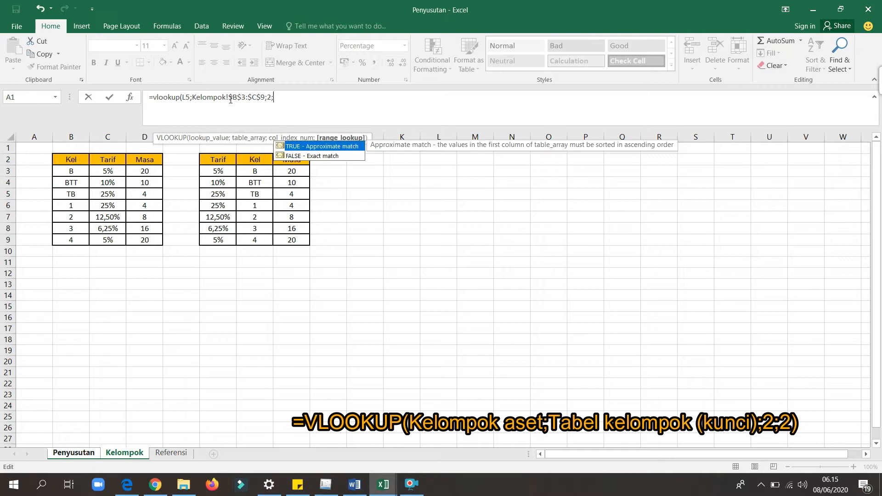
pyautogui.write('2)')
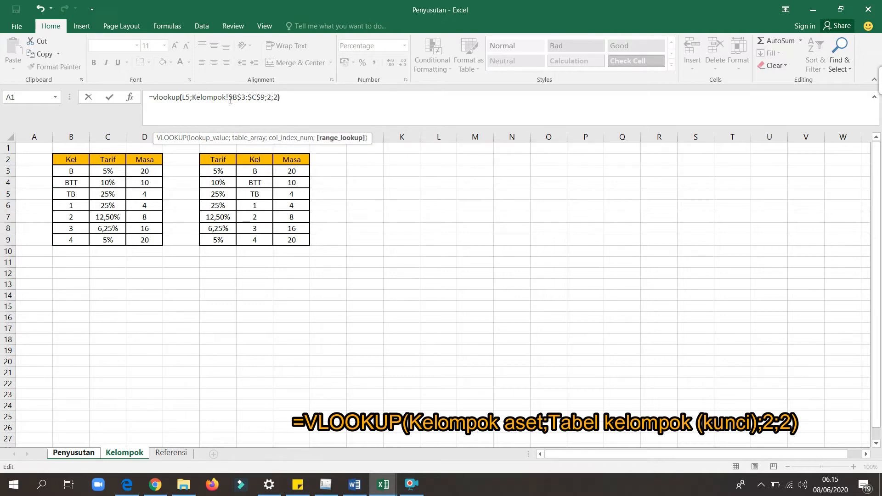
pyautogui.press('Return')
# Fill the O5 rate formula down the Tarif column for all assets.
pyautogui.click(313, 195)
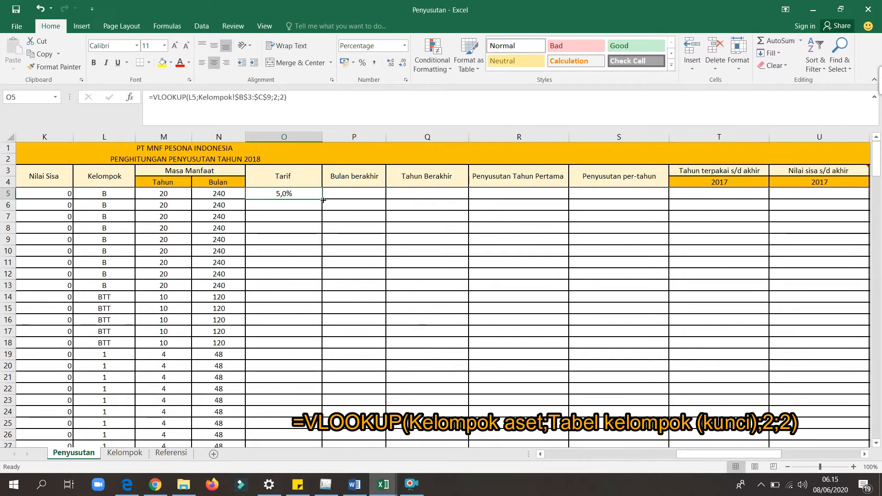
pyautogui.doubleClick(323, 199)
pyautogui.click(279, 195)
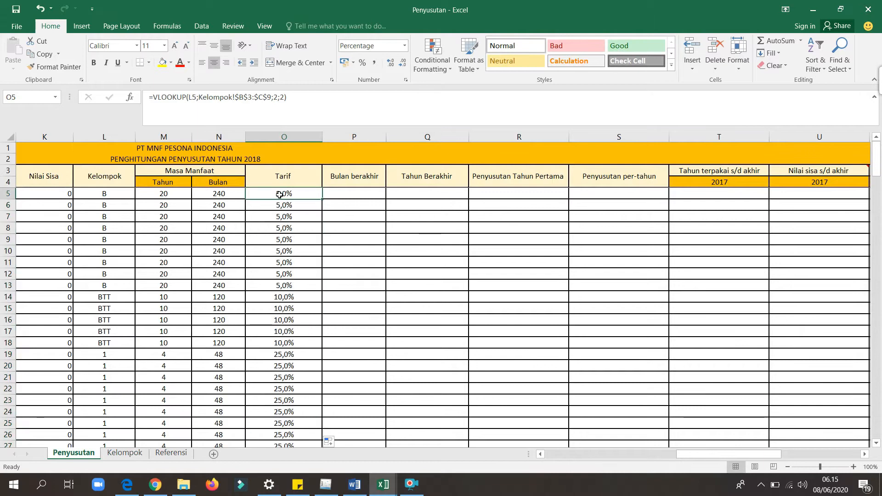
# Enter =IF((H5-1)>0;H5-1;12) in P5 to get the ending month from the Bulan Perolehan value.
pyautogui.press('Right')
pyautogui.press('Right')
pyautogui.press('Right')
pyautogui.press('Right')
pyautogui.press('Right')
pyautogui.press('Right')
pyautogui.press('Right')
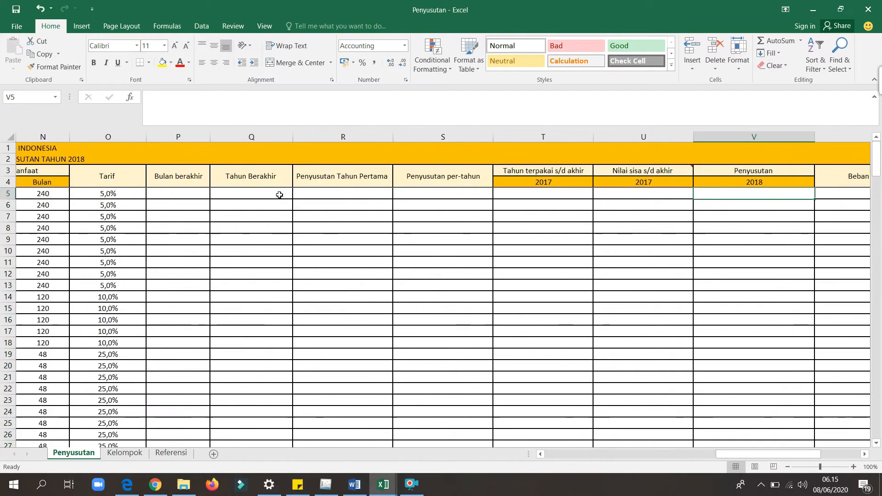
pyautogui.click(196, 194)
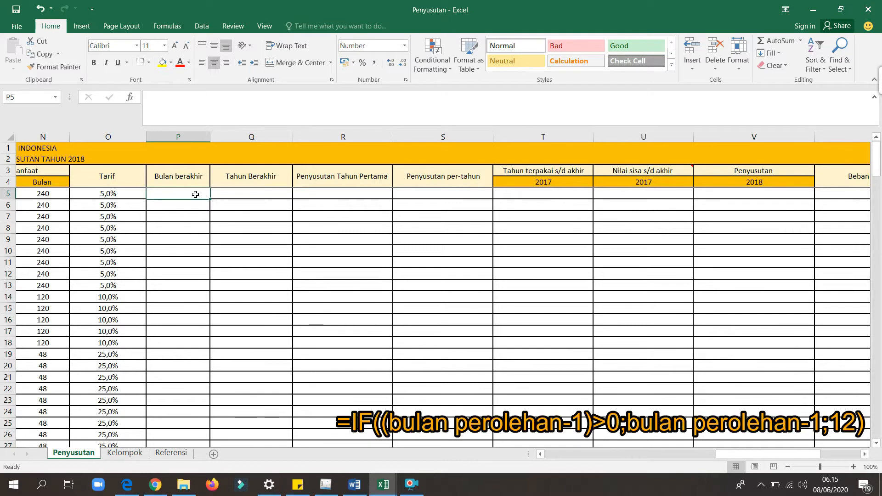
pyautogui.write('=if')
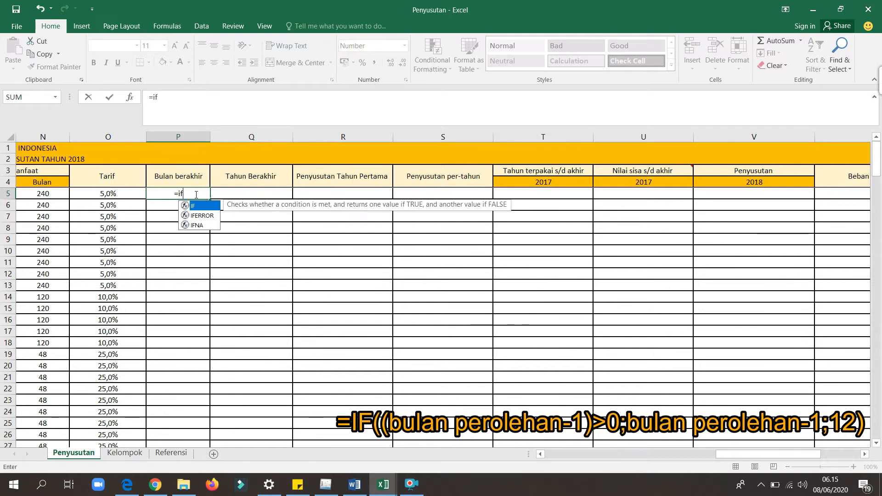
pyautogui.write('((')
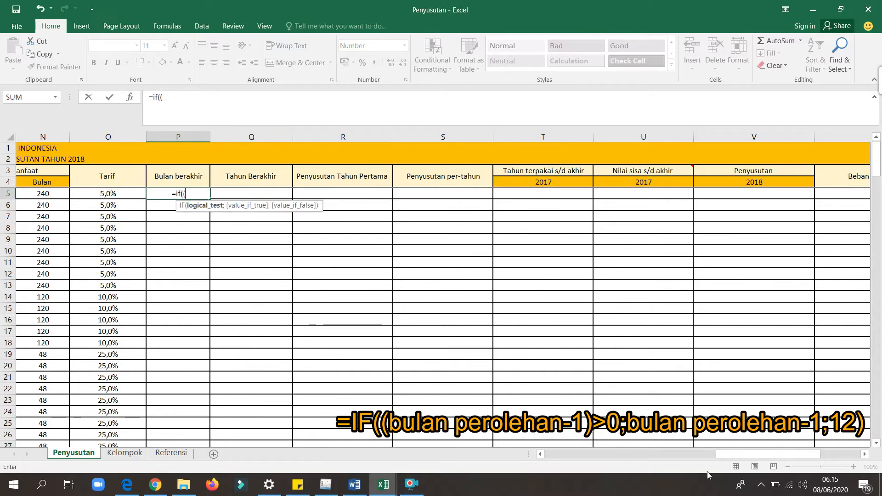
pyautogui.moveTo(730, 454); pyautogui.dragTo(560, 467)
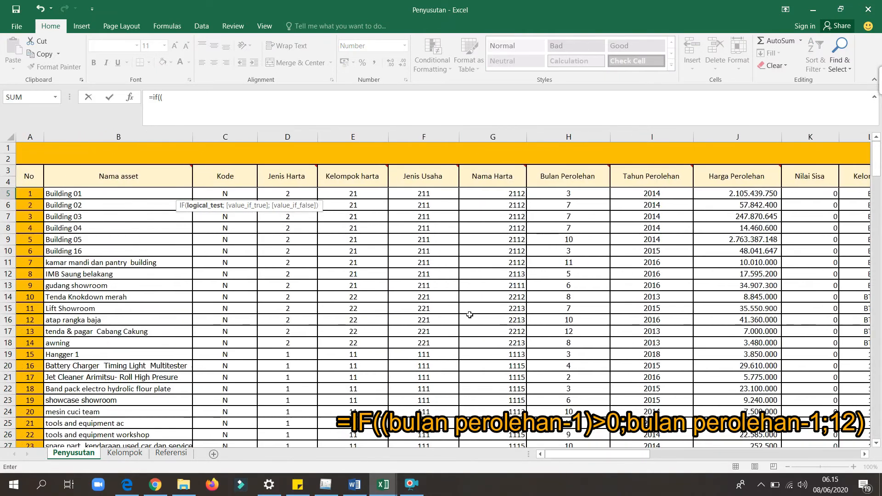
pyautogui.click(580, 194)
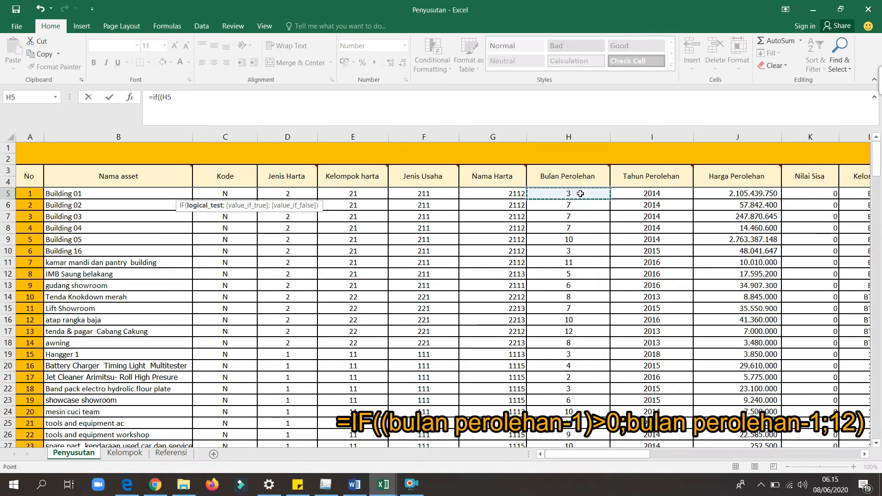
pyautogui.write('-1')
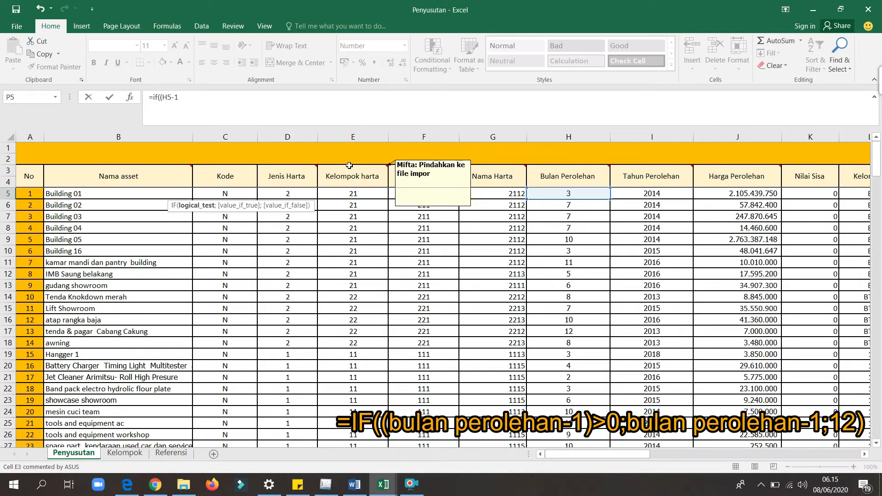
pyautogui.write(')')
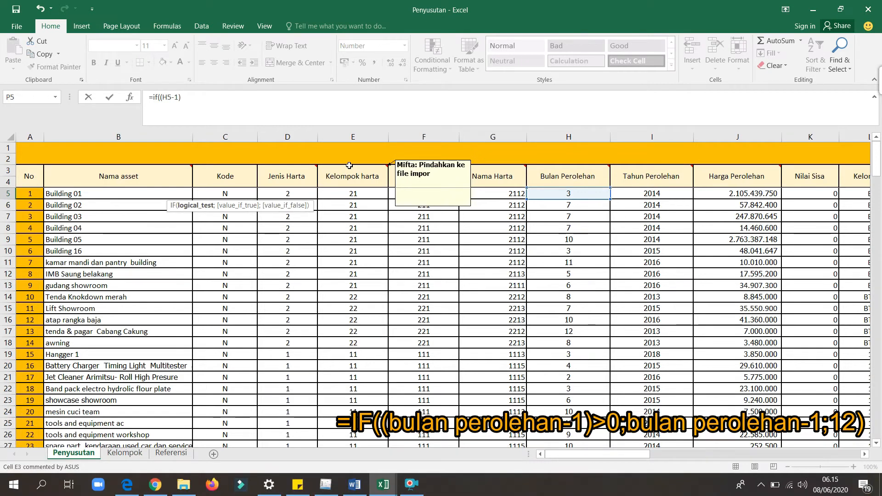
pyautogui.write('>')
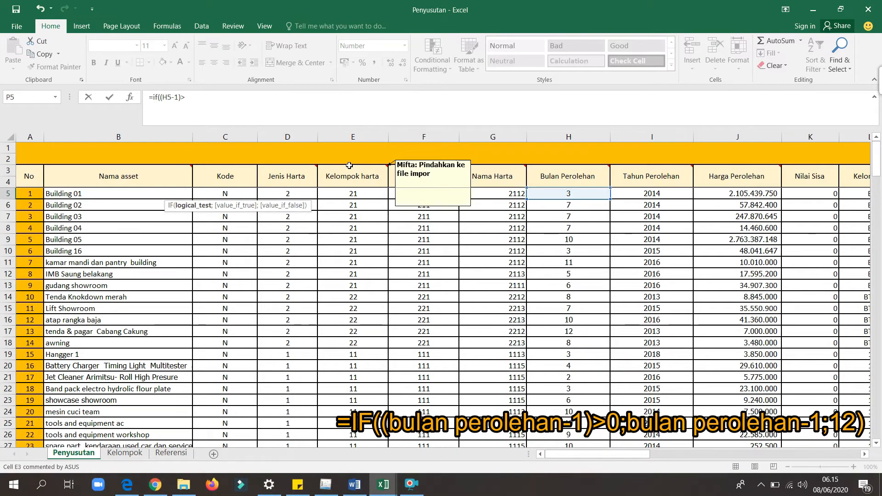
pyautogui.write('0;')
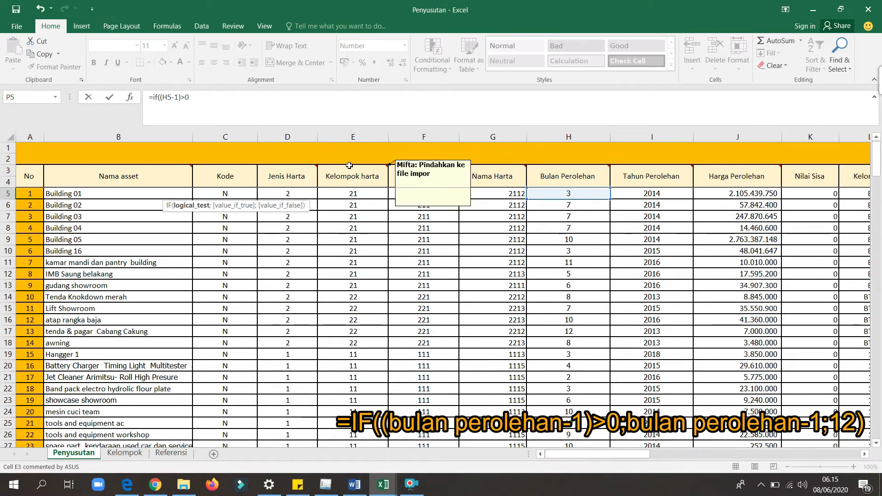
pyautogui.click(549, 192)
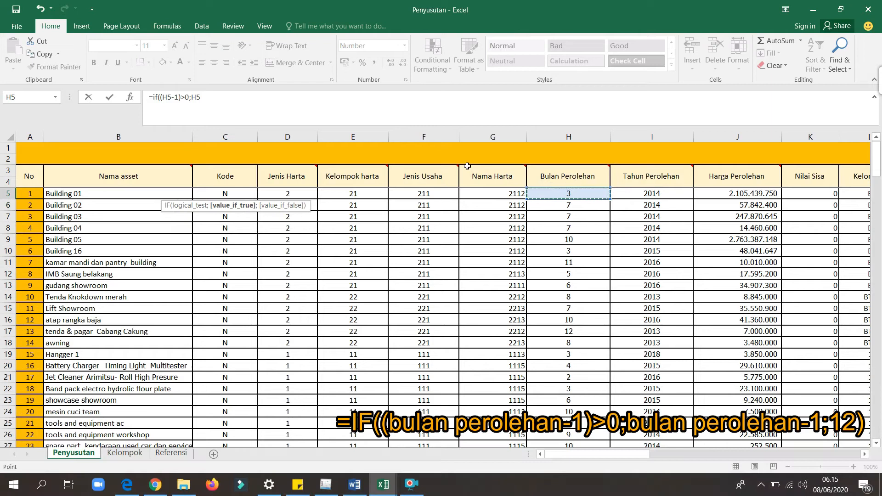
pyautogui.write('-1')
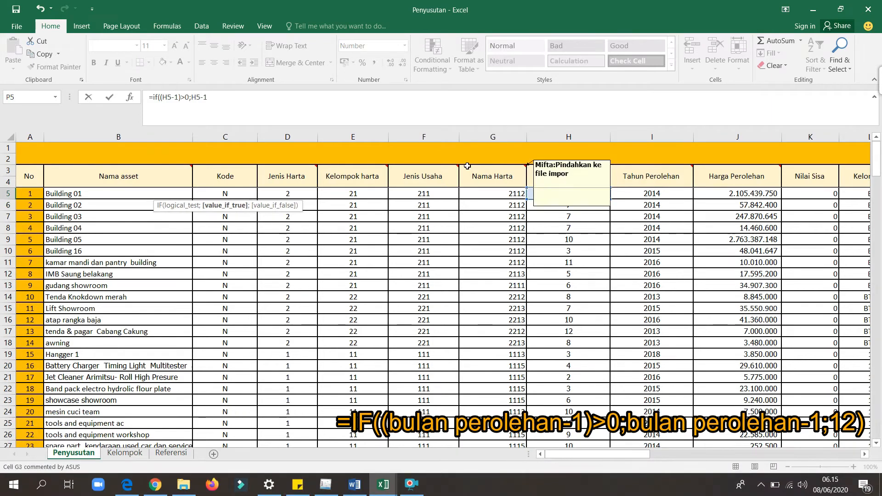
pyautogui.write(';12')
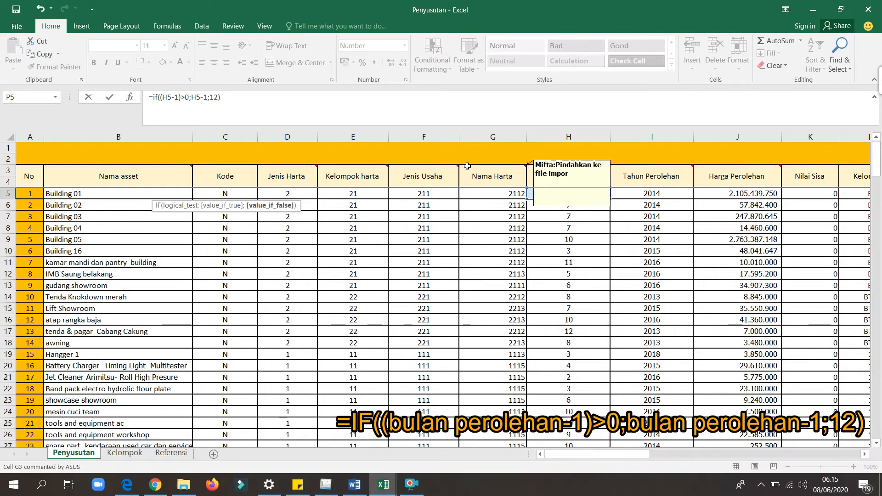
pyautogui.press('Return')
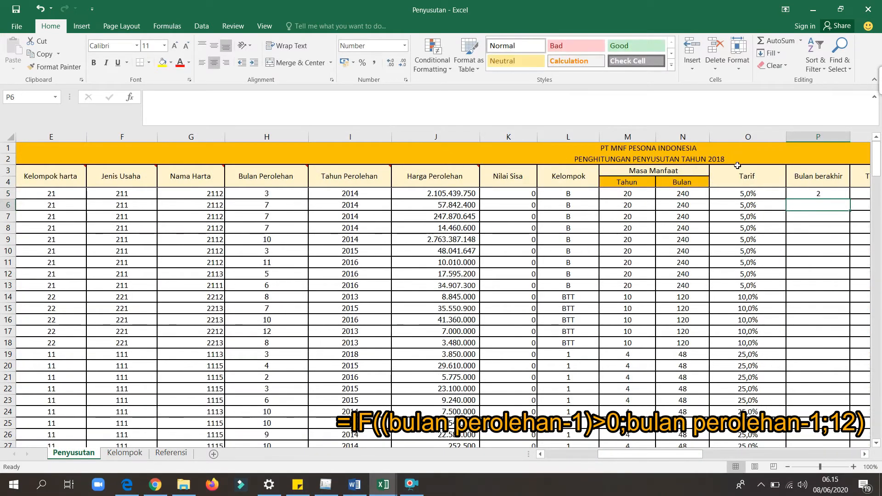
# Fill the P5 ending-month formula down the Bulan berakhir column.
pyautogui.press('Right')
pyautogui.press('Right')
pyautogui.press('Right')
pyautogui.press('Up')
pyautogui.press('Up')
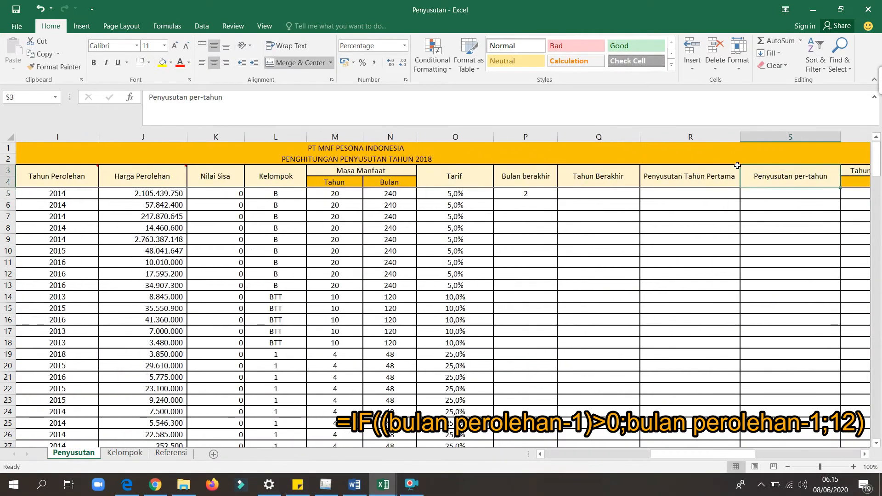
pyautogui.click(549, 194)
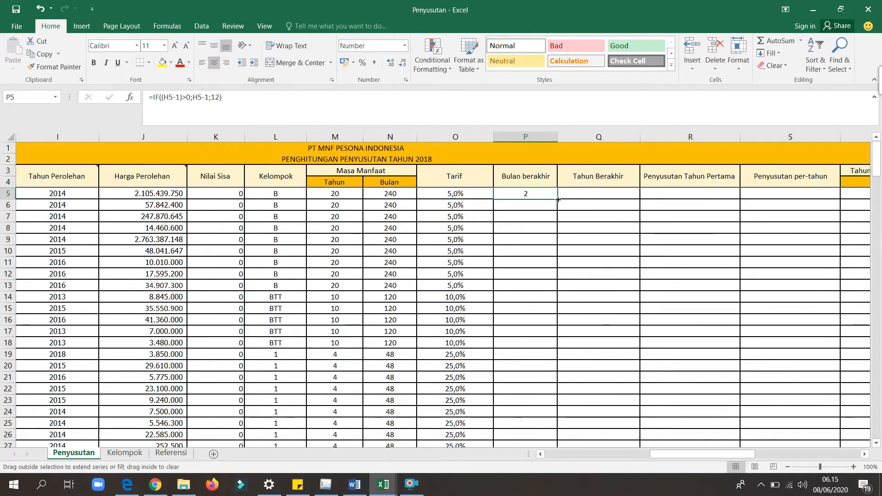
pyautogui.doubleClick(558, 200)
# Enter =I5+M5 in Q5 to calculate Tahun Berakhir from the acquisition year and the useful life in years.
pyautogui.click(439, 200)
pyautogui.press('Right')
pyautogui.press('Right')
pyautogui.press('Right')
pyautogui.press('Right')
pyautogui.press('Right')
pyautogui.press('Right')
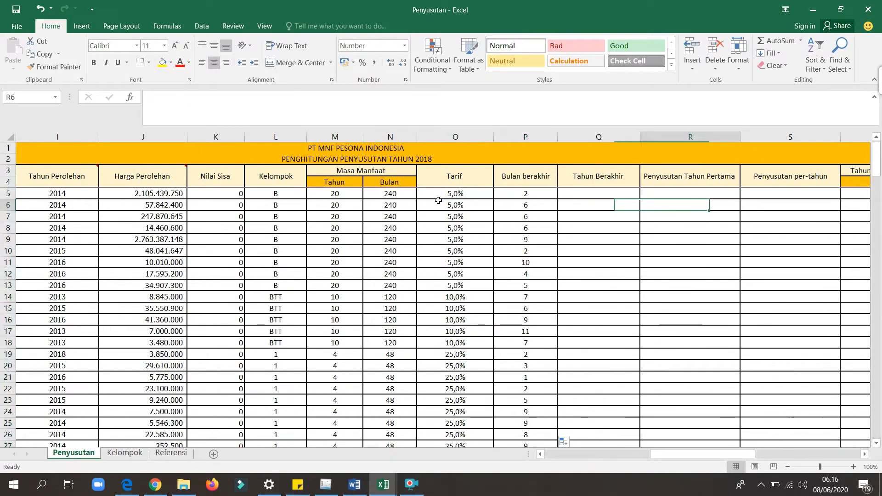
pyautogui.click(424, 194)
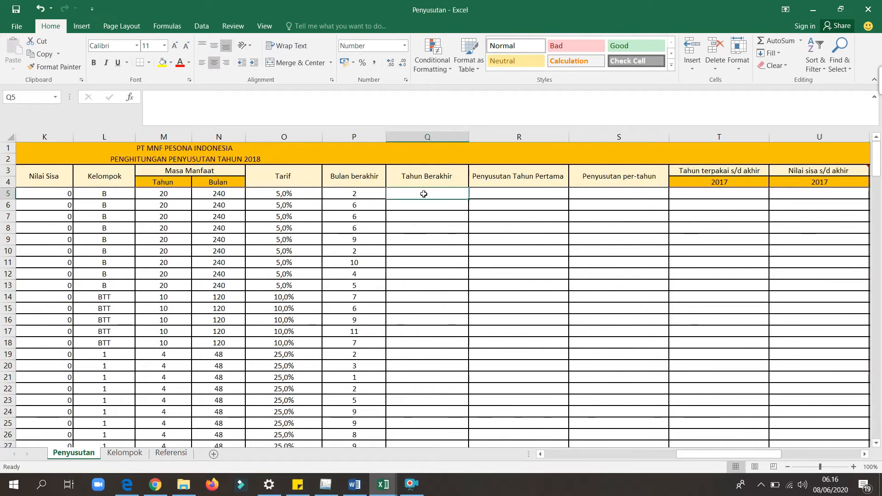
pyautogui.write('=')
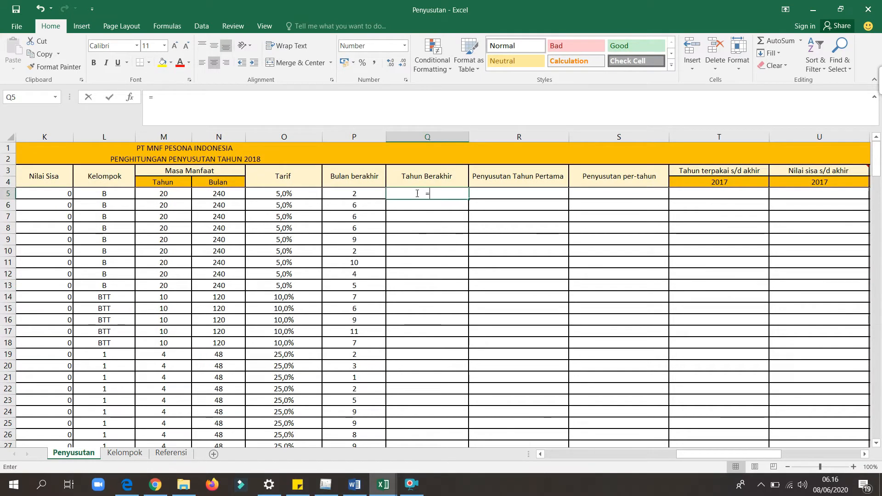
pyautogui.moveTo(721, 452); pyautogui.dragTo(604, 453)
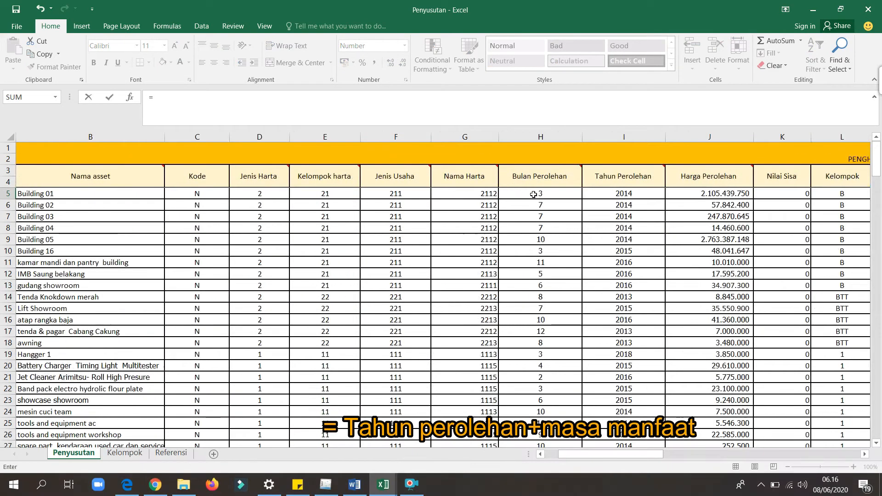
pyautogui.click(602, 195)
pyautogui.write('+')
pyautogui.moveTo(612, 454); pyautogui.dragTo(677, 454)
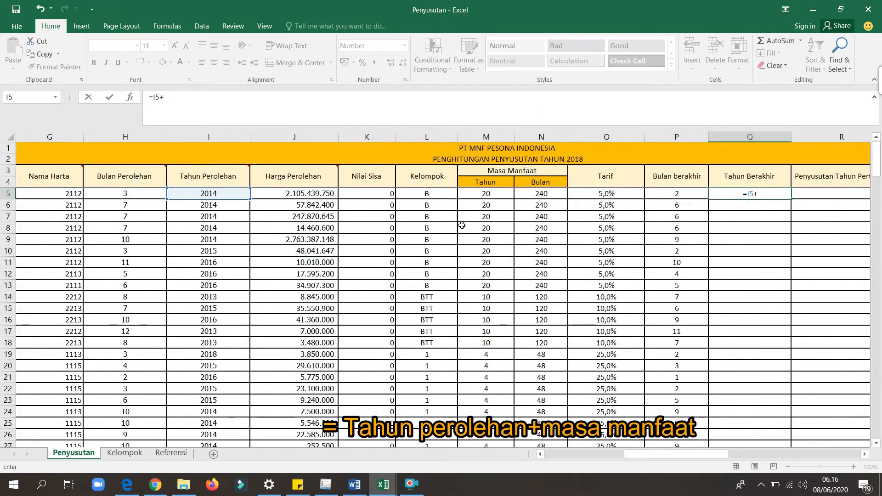
pyautogui.click(491, 193)
pyautogui.press('Return')
pyautogui.press('Right')
pyautogui.press('Right')
pyautogui.press('Right')
pyautogui.press('Right')
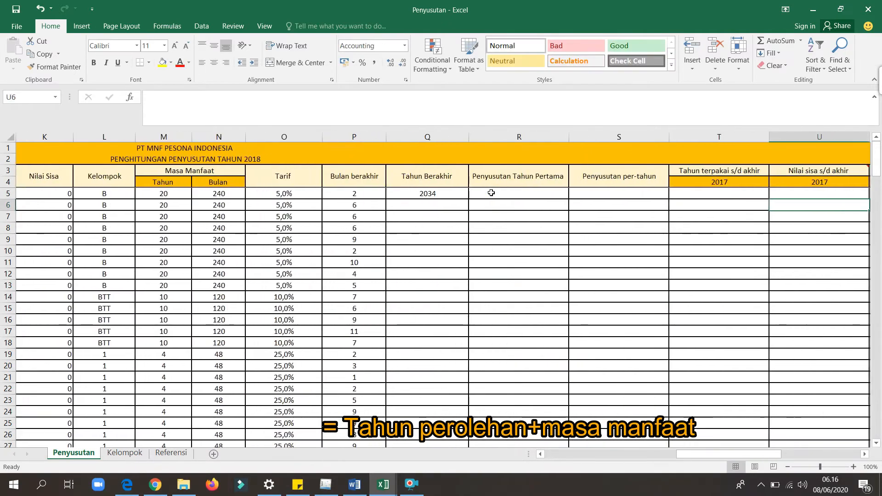
# Fill the Q5 ending-year formula down the Tahun Berakhir column for all assets.
pyautogui.click(456, 193)
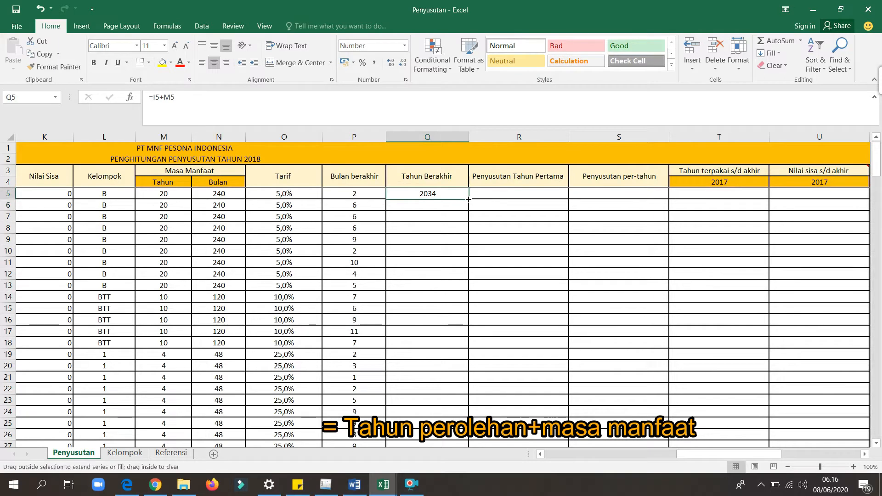
pyautogui.doubleClick(467, 198)
pyautogui.click(363, 193)
# Start the Penyusutan Tahun Pertama formula in R5 with =((12-H5+1)/12, referencing the Bulan Perolehan value.
pyautogui.press('Right')
pyautogui.press('Right')
pyautogui.press('Right')
pyautogui.press('Right')
pyautogui.press('Right')
pyautogui.press('Right')
pyautogui.press('Right')
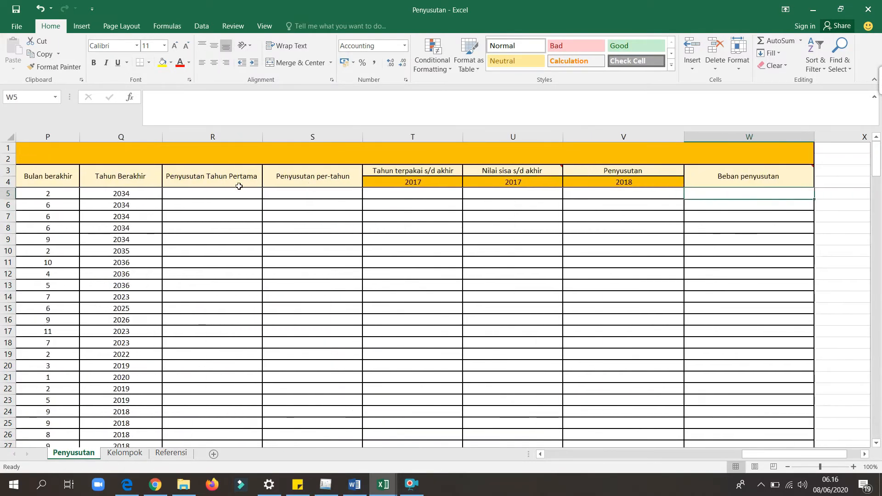
pyautogui.click(213, 199)
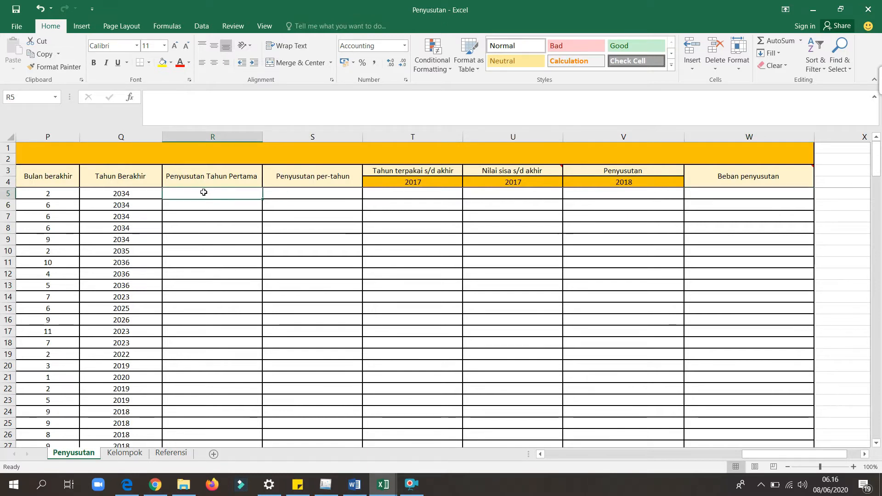
pyautogui.write('=((')
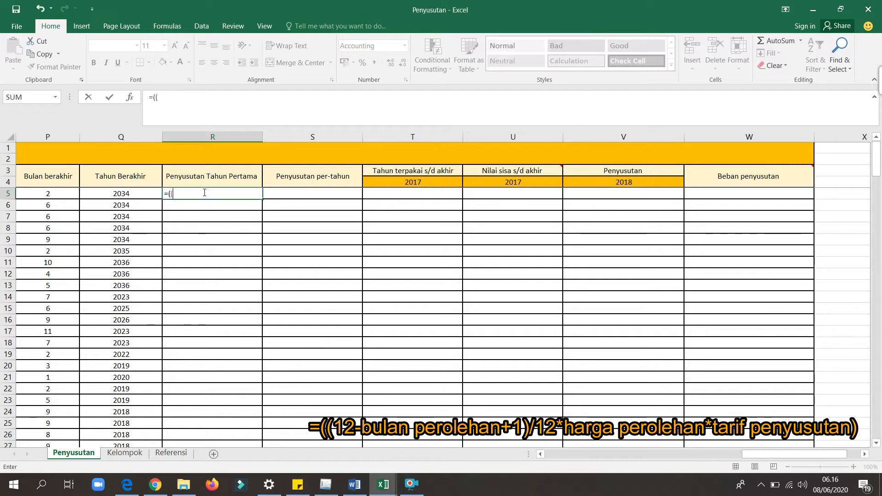
pyautogui.write('12-')
pyautogui.moveTo(774, 455); pyautogui.dragTo(602, 454)
pyautogui.click(393, 192)
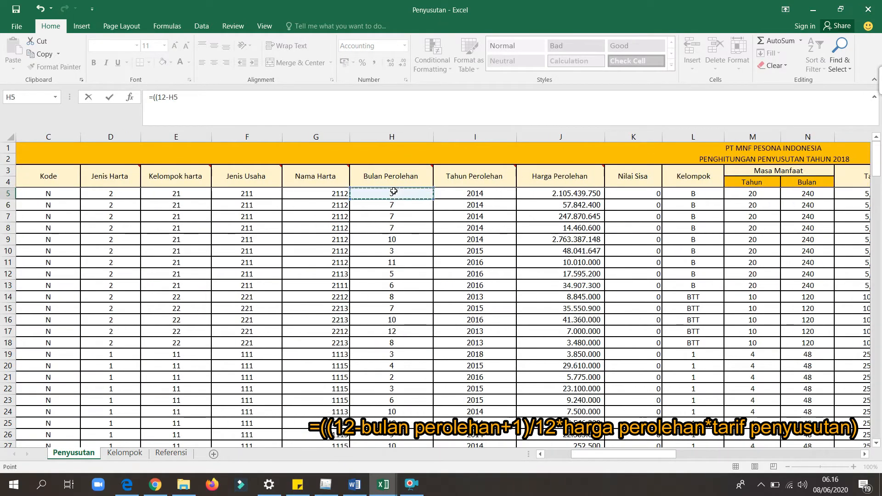
pyautogui.write('+')
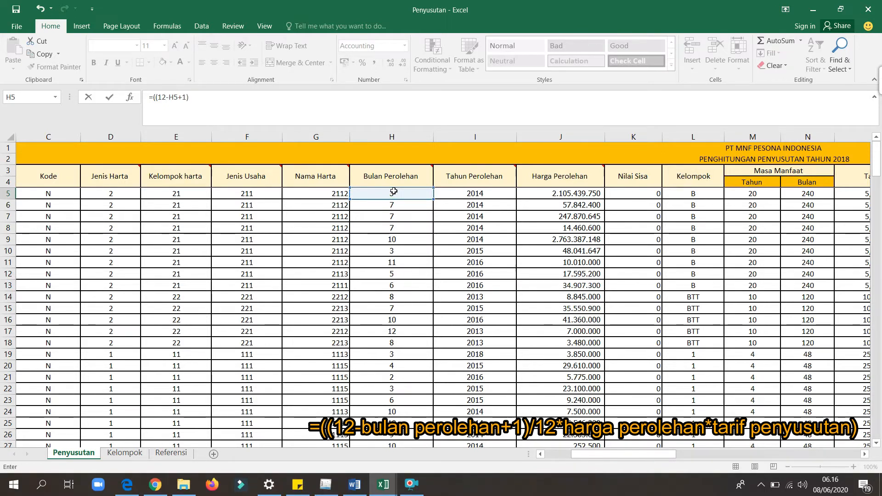
pyautogui.write('1)/12')
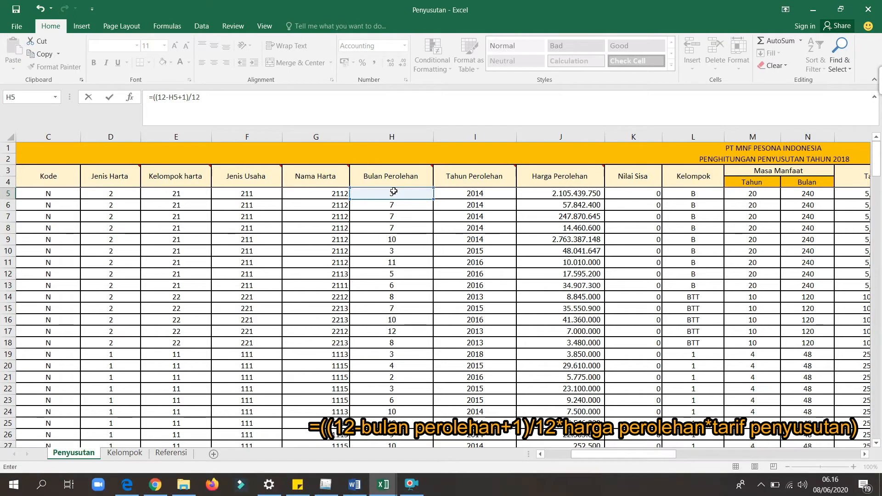
pyautogui.write('*')
# Complete the R5 formula as =((12-H5+1)/12*J5*O5), multiplying by acquisition price and rate and accepting the closing-parenthesis correction.
pyautogui.click(547, 193)
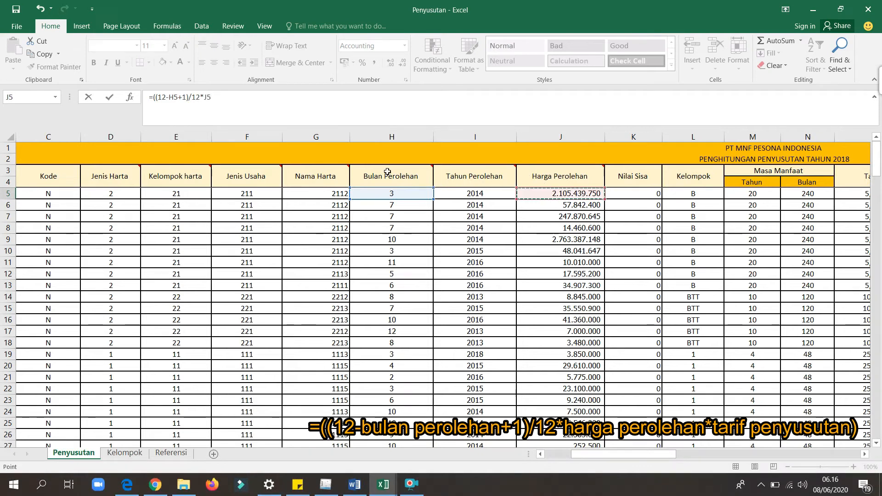
pyautogui.moveTo(386, 171)
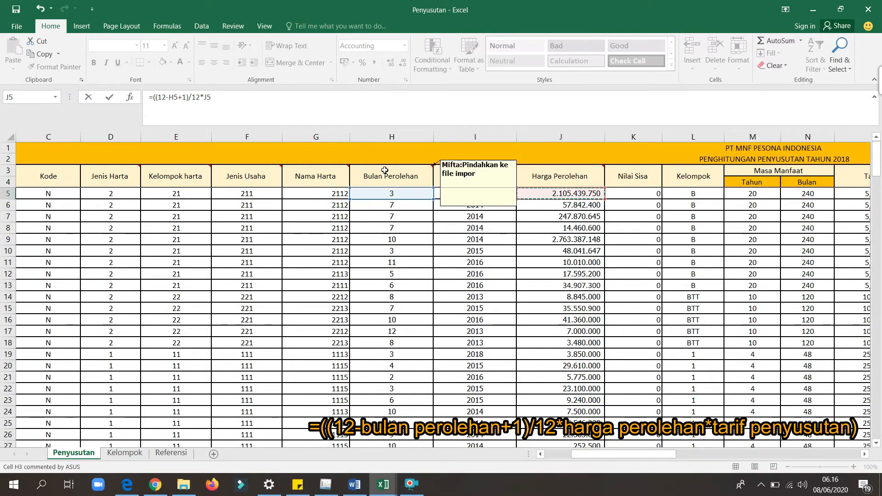
pyautogui.write('*')
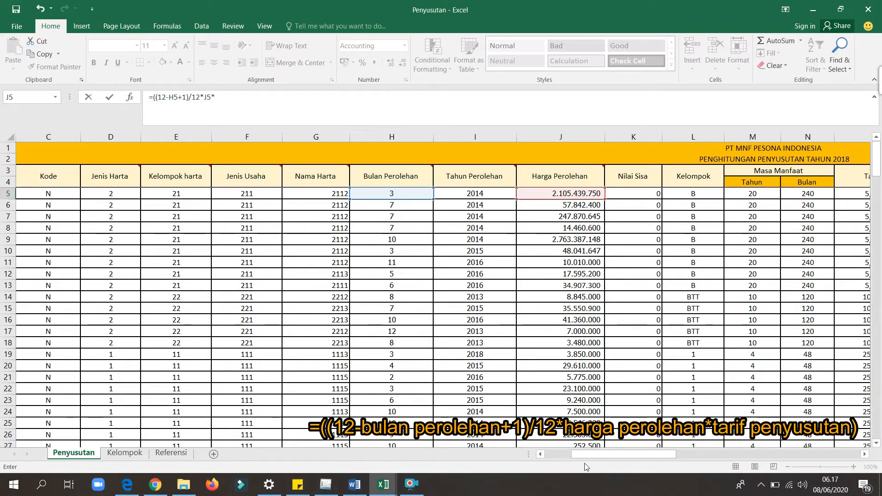
pyautogui.moveTo(583, 455)
pyautogui.mouseDown()
pyautogui.moveTo(609, 455)
pyautogui.moveTo(596, 455)
pyautogui.mouseUp()
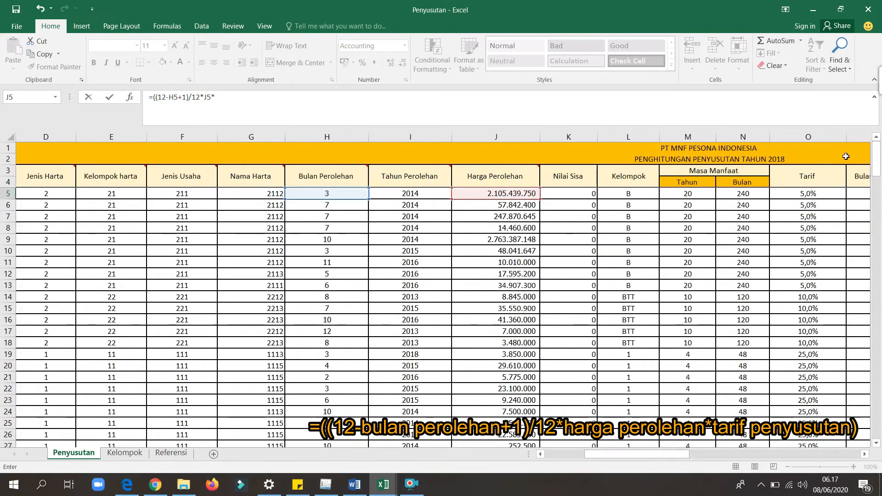
pyautogui.click(809, 194)
pyautogui.click(328, 105)
pyautogui.press('Return')
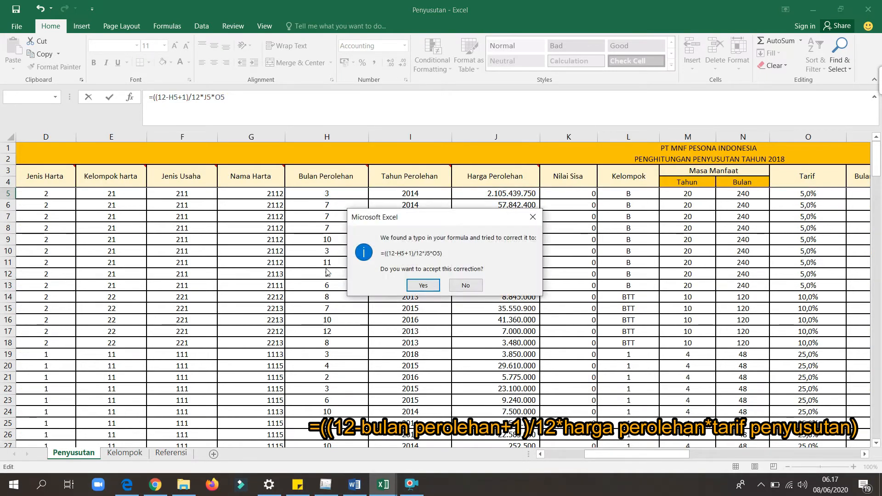
pyautogui.click(434, 285)
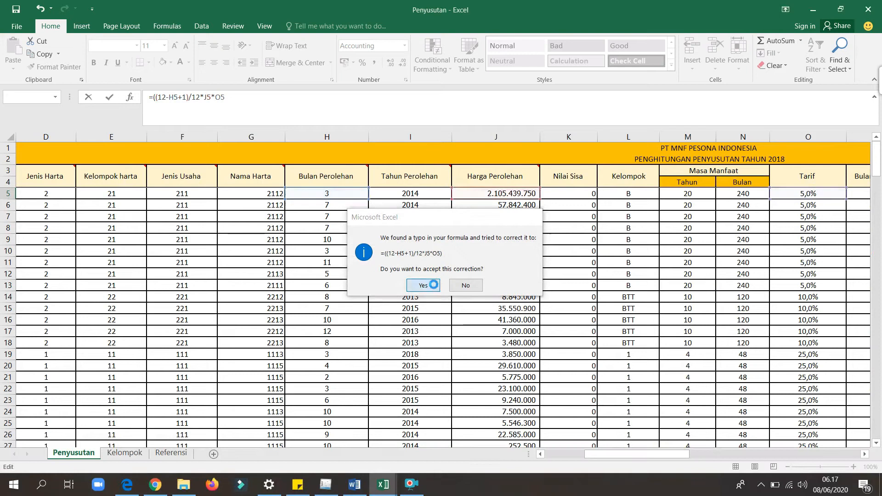
# Fill the R5 first-year depreciation formula down the Penyusutan Tahun Pertama column.
pyautogui.press('Right')
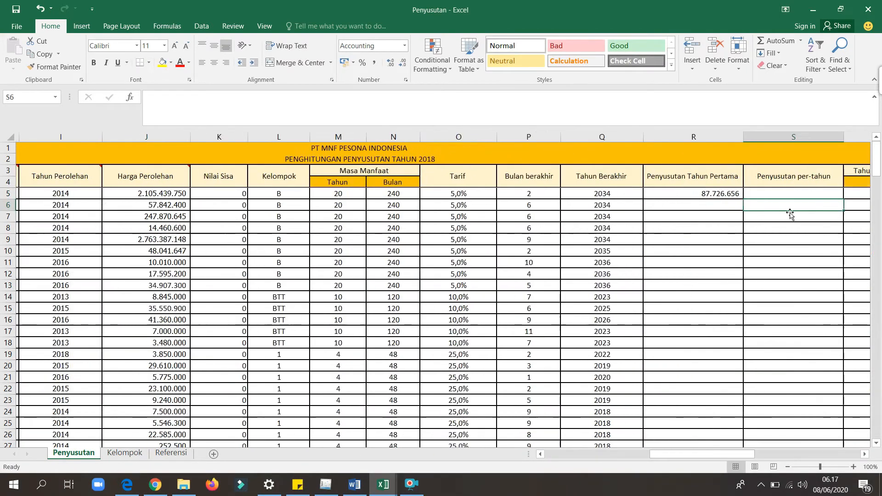
pyautogui.press('Right')
pyautogui.press('Right')
pyautogui.press('Right')
pyautogui.click(364, 194)
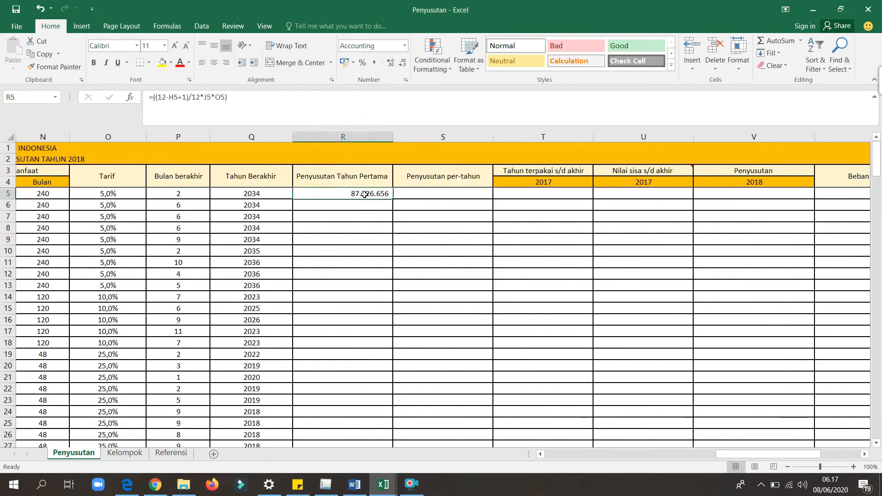
pyautogui.doubleClick(393, 198)
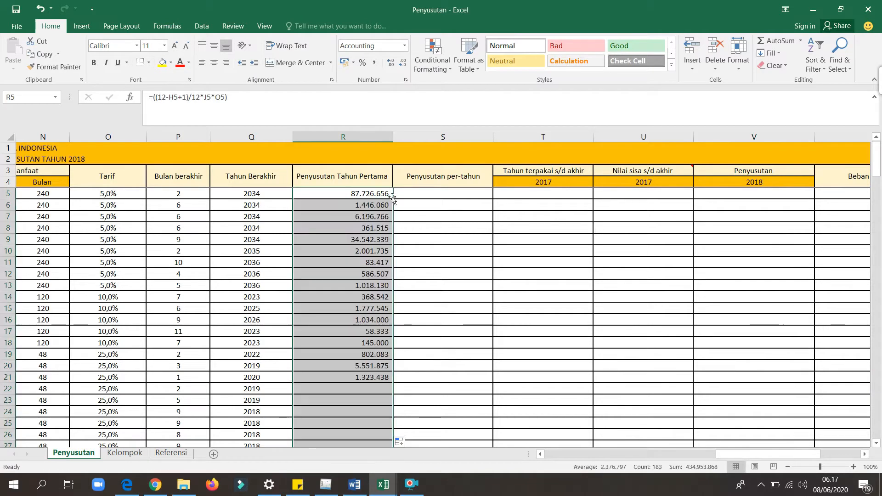
# Start a formula in S5 for Penyusutan per-tahun.
pyautogui.press('Right')
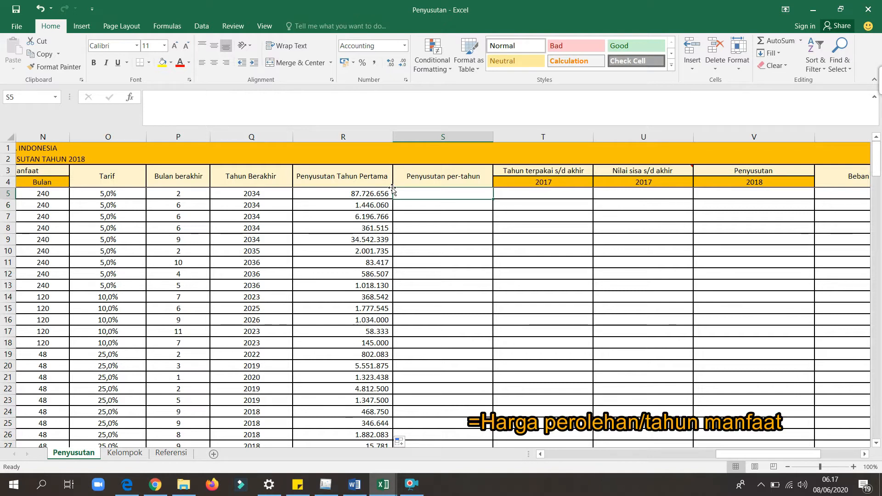
pyautogui.write('=')
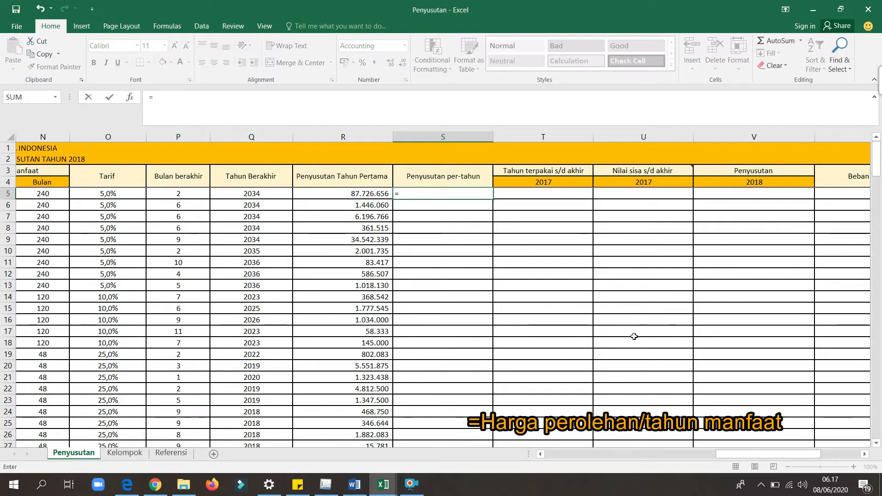
pyautogui.moveTo(737, 454); pyautogui.dragTo(568, 456)
pyautogui.moveTo(735, 177); pyautogui.dragTo(735, 193)
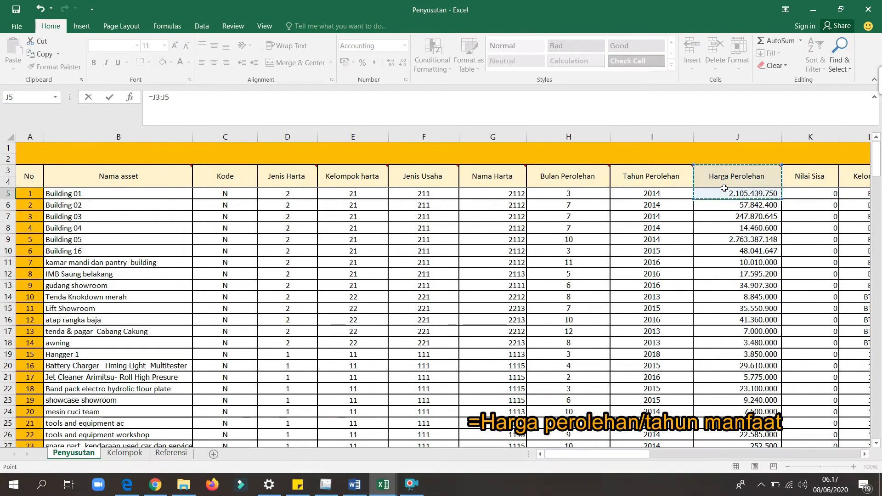
pyautogui.click(236, 98)
pyautogui.press('BackSpace')
pyautogui.press('BackSpace')
pyautogui.press('BackSpace')
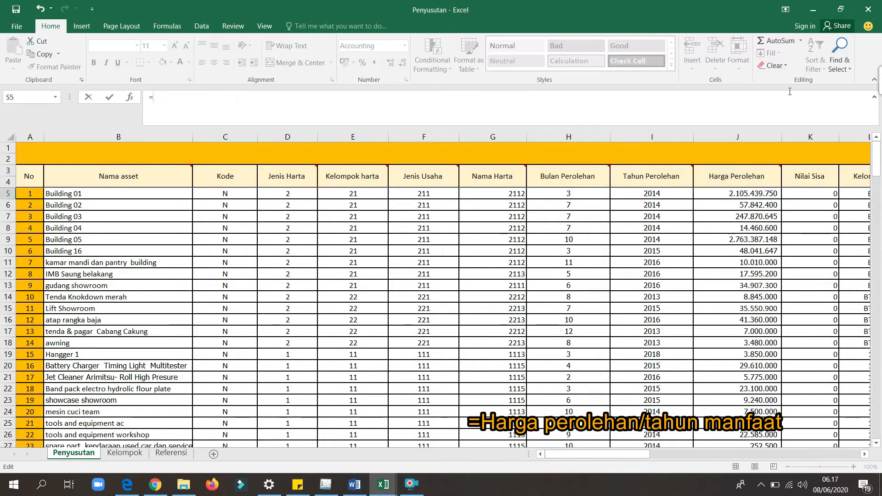
# Complete the S5 formula as =J5/M5, dividing the acquisition price by the useful life in years.
pyautogui.click(728, 193)
pyautogui.write('/')
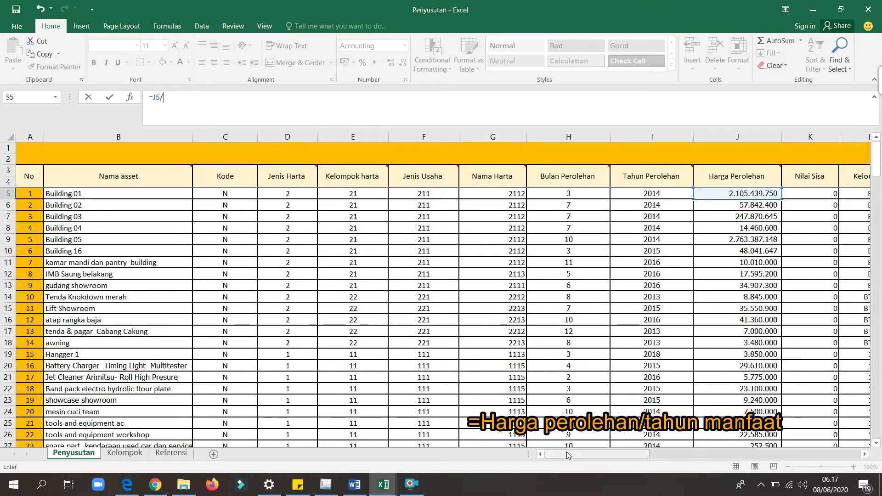
pyautogui.hscroll(4, 589, 359)
pyautogui.click(635, 198)
pyautogui.press('Return')
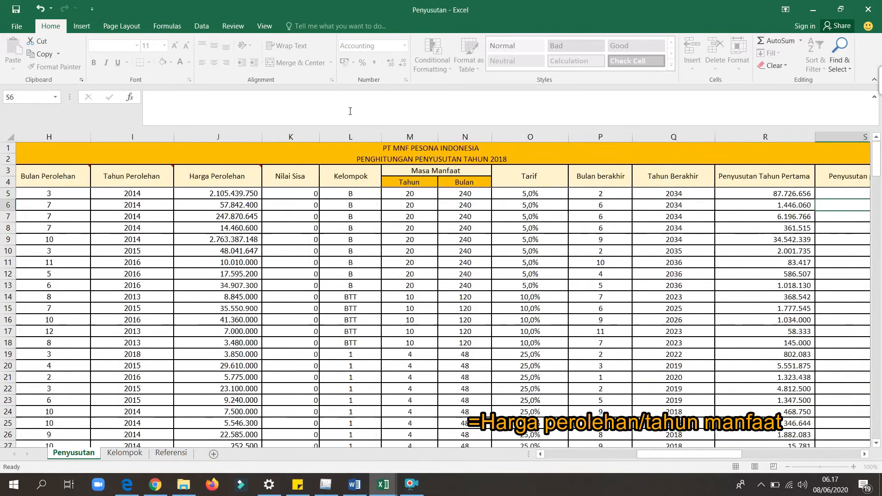
# Fill the S5 annual depreciation formula down the Penyusutan per-tahun column.
pyautogui.click(696, 239)
pyautogui.press('Right')
pyautogui.press('Right')
pyautogui.press('Right')
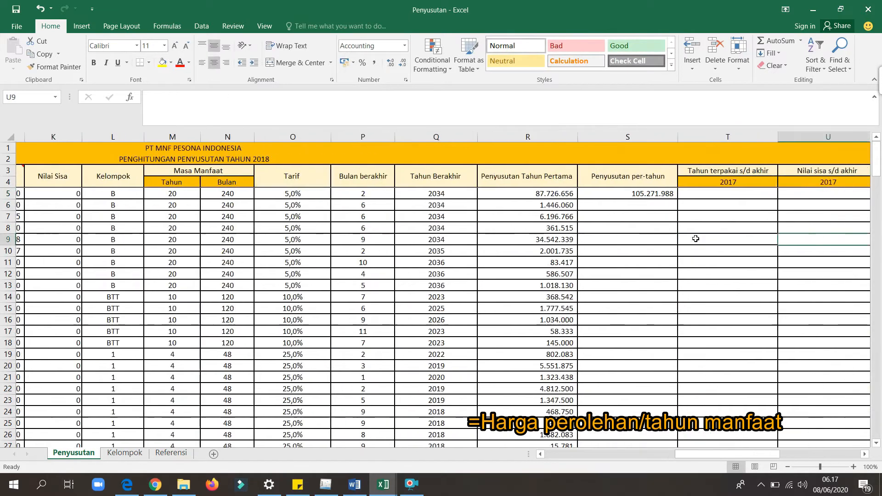
pyautogui.press('Right')
pyautogui.press('Right')
pyautogui.click(353, 191)
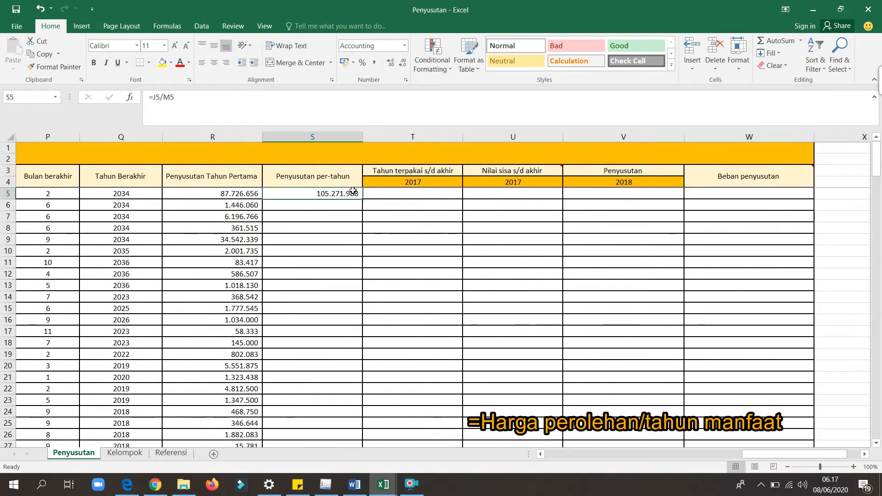
pyautogui.doubleClick(362, 199)
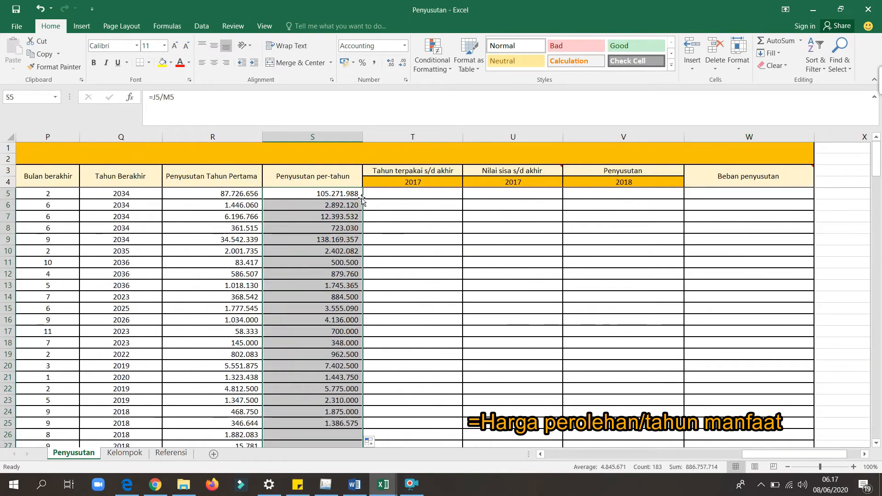
# Start the Tahun terpakai s/d akhir formula in T5 with =IF($T$4-, locking the 2017 header cell as an absolute reference.
pyautogui.click(304, 199)
pyautogui.press('Right')
pyautogui.press('Right')
pyautogui.press('Right')
pyautogui.press('Right')
pyautogui.press('Right')
pyautogui.press('Right')
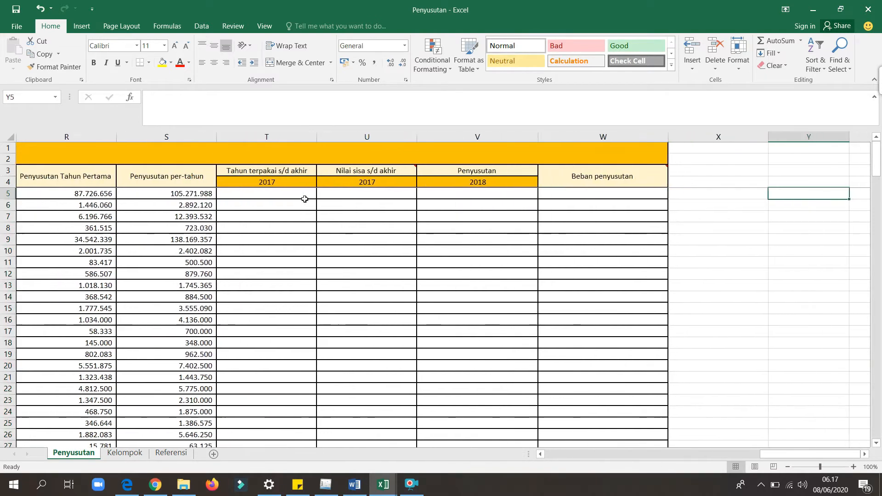
pyautogui.click(277, 189)
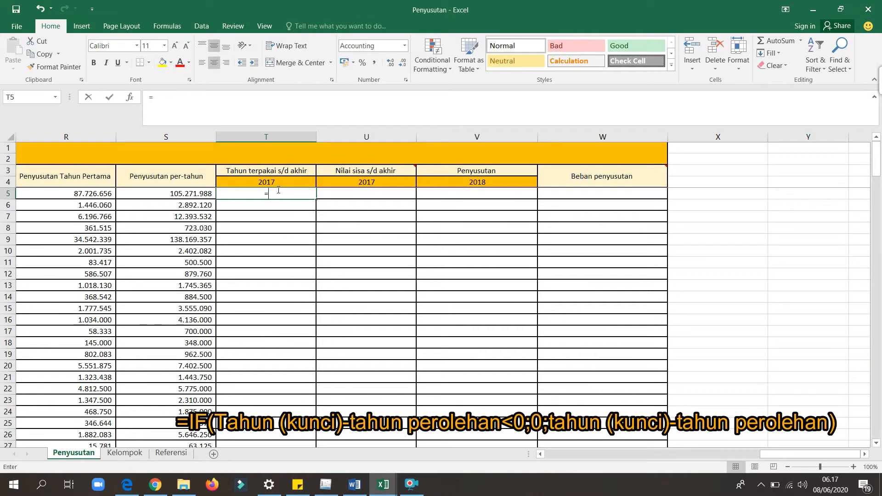
pyautogui.write('=i')
pyautogui.press('BackSpace')
pyautogui.write('IF(')
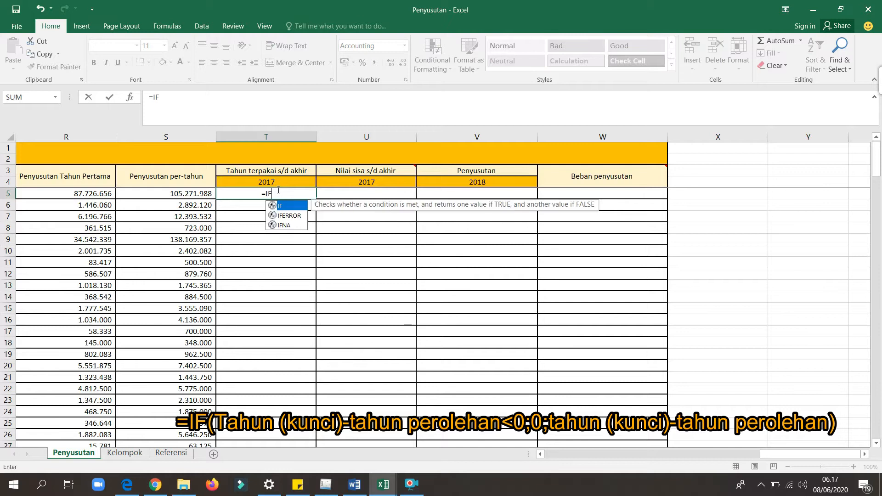
pyautogui.click(269, 182)
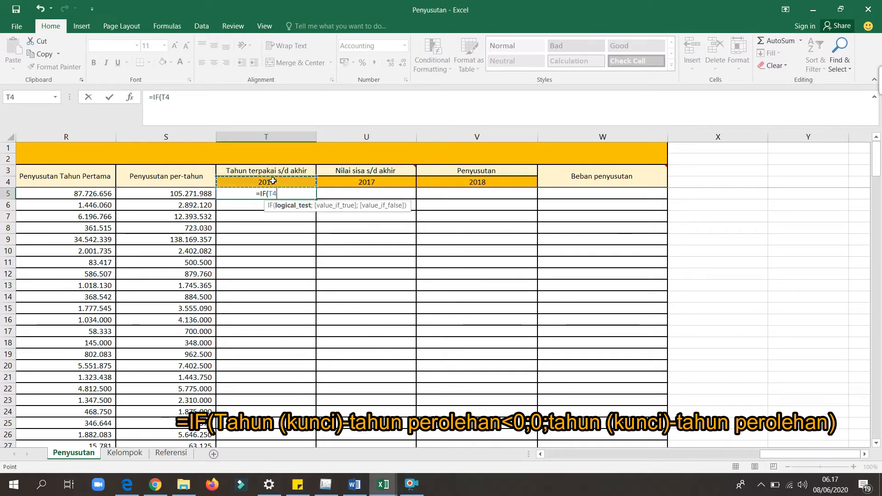
pyautogui.click(161, 97)
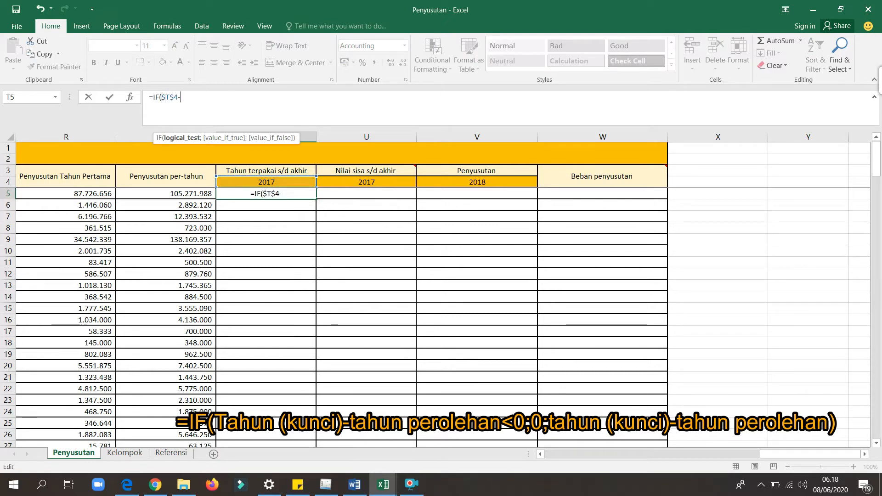
# Finish the T5 IF condition as $T$4-I5<0 using the acquisition year, with 0 as the value if true.
pyautogui.moveTo(804, 454); pyautogui.dragTo(639, 473)
pyautogui.click(349, 194)
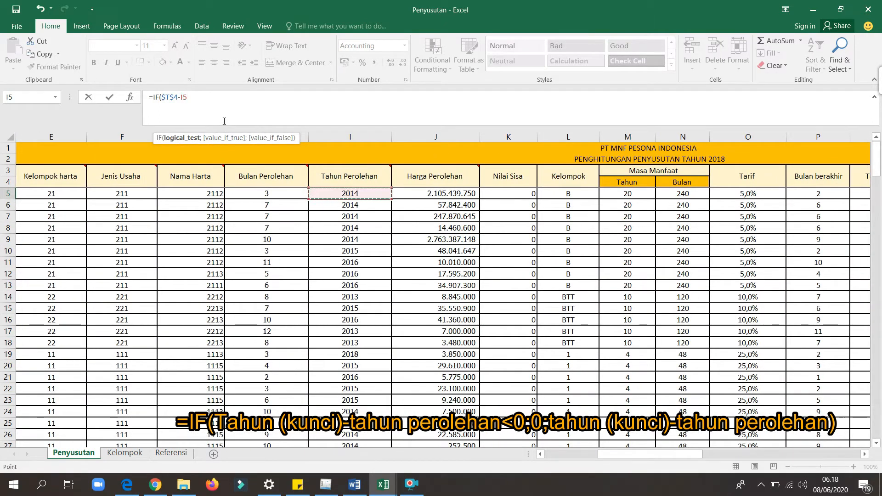
pyautogui.write('<0;0')
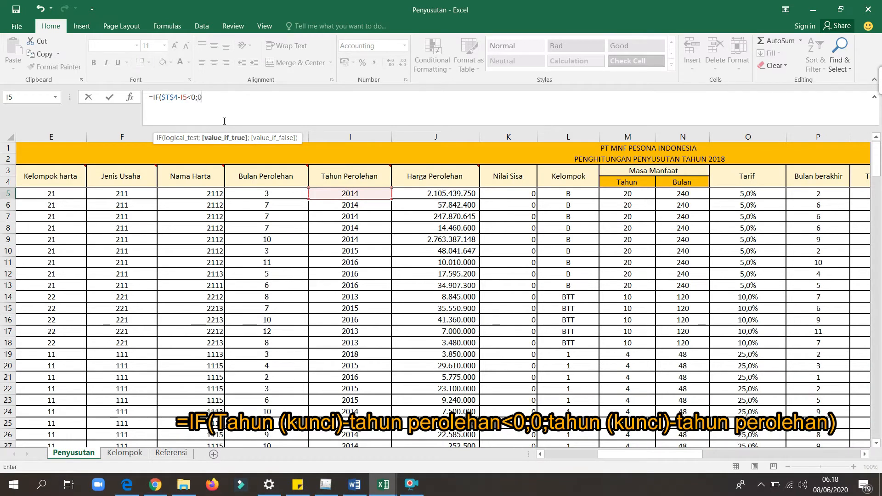
pyautogui.write(';')
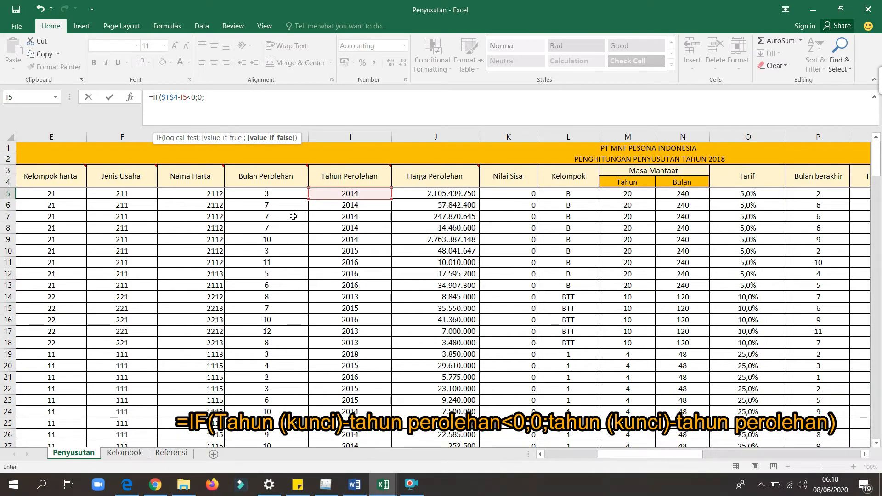
# Add the 2017 header cell as the absolute reference $T$4 in the value-if-false argument of the T5 formula.
pyautogui.moveTo(637, 455); pyautogui.dragTo(753, 454)
pyautogui.click(542, 181)
pyautogui.click(205, 98)
pyautogui.write('$T4')
pyautogui.press('Right')
pyautogui.write('$4')
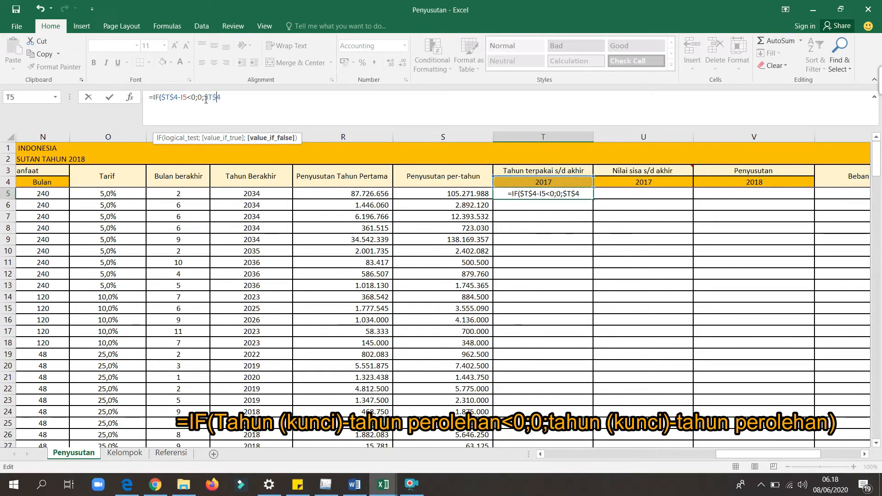
pyautogui.write('-')
# Subtract acquisition year I5 in the last argument and enter the T5 formula as =IF($T$4-I5<0;0;$T$4-I5).
pyautogui.moveTo(734, 458); pyautogui.dragTo(655, 457)
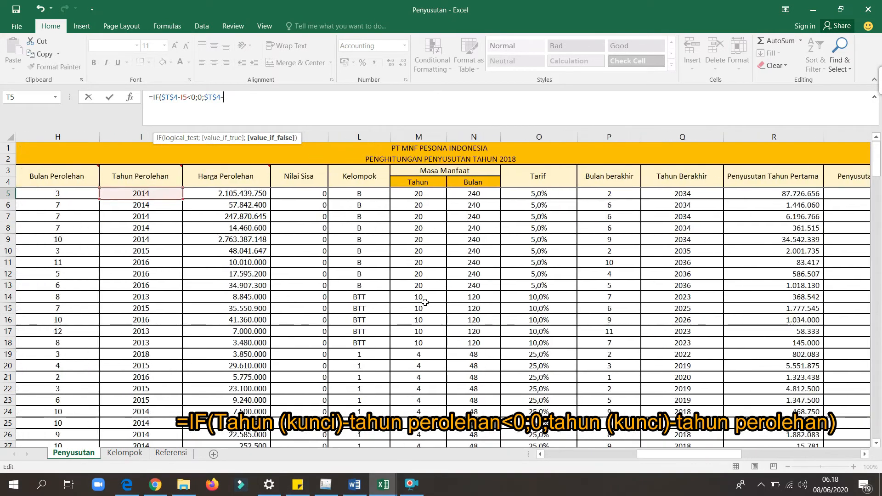
pyautogui.click(155, 197)
pyautogui.write(')')
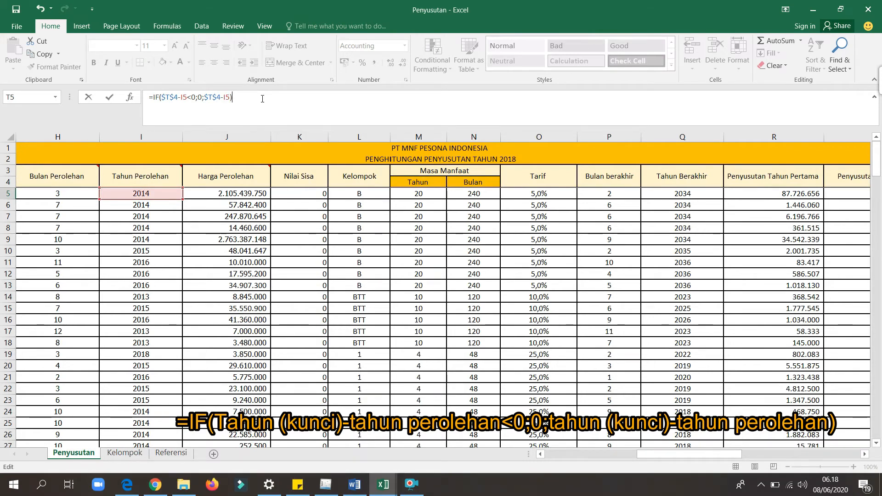
pyautogui.press('Return')
# Fill the T5 years-used formula down the Tahun terpakai s/d akhir 2017 column.
pyautogui.click(712, 214)
pyautogui.press('Right')
pyautogui.press('Right')
pyautogui.press('Right')
pyautogui.press('Right')
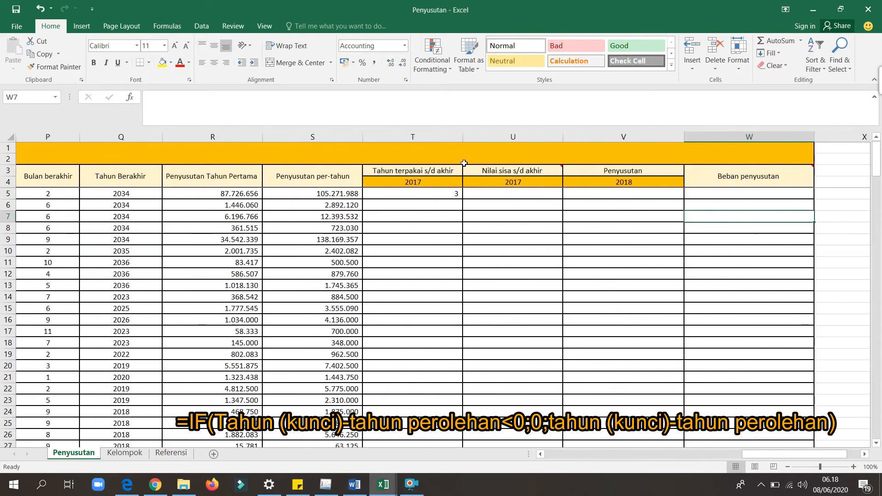
pyautogui.click(449, 197)
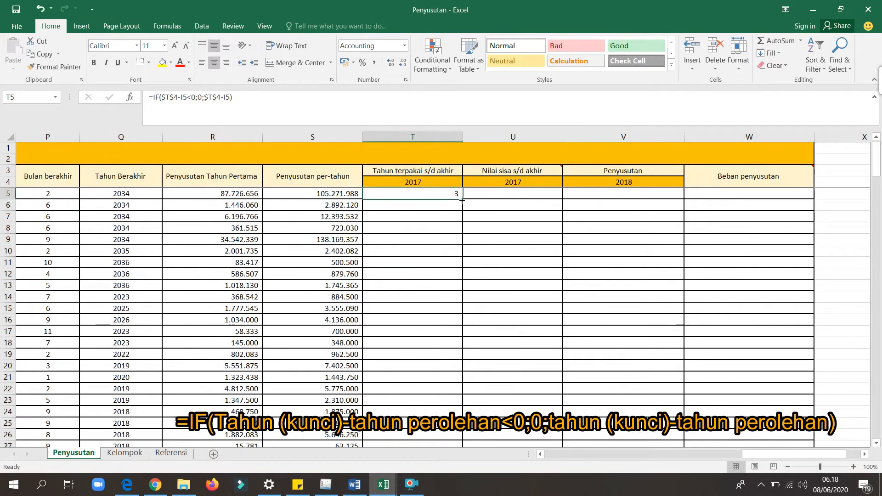
pyautogui.doubleClick(462, 199)
# Start the Nilai sisa s/d akhir formula in U5 with =IF($U$4-, locking the 2017 header cell as an absolute reference.
pyautogui.press('Right')
pyautogui.press('Right')
pyautogui.press('Right')
pyautogui.press('Right')
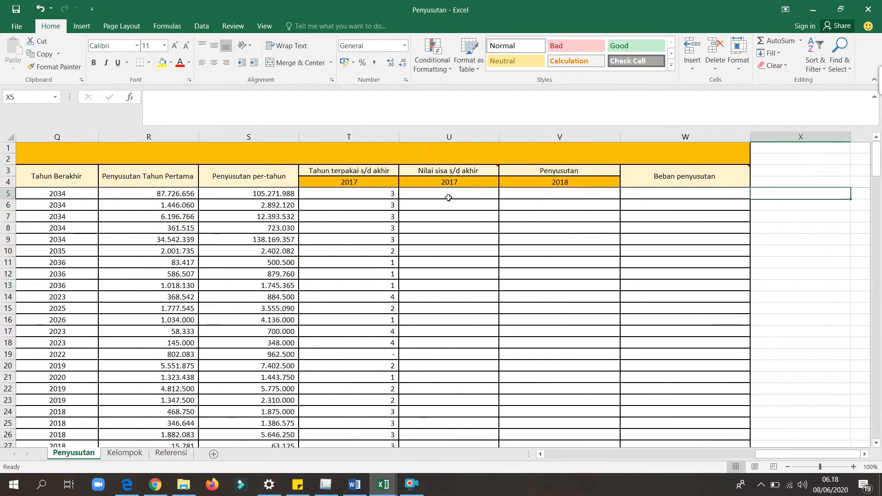
pyautogui.click(449, 198)
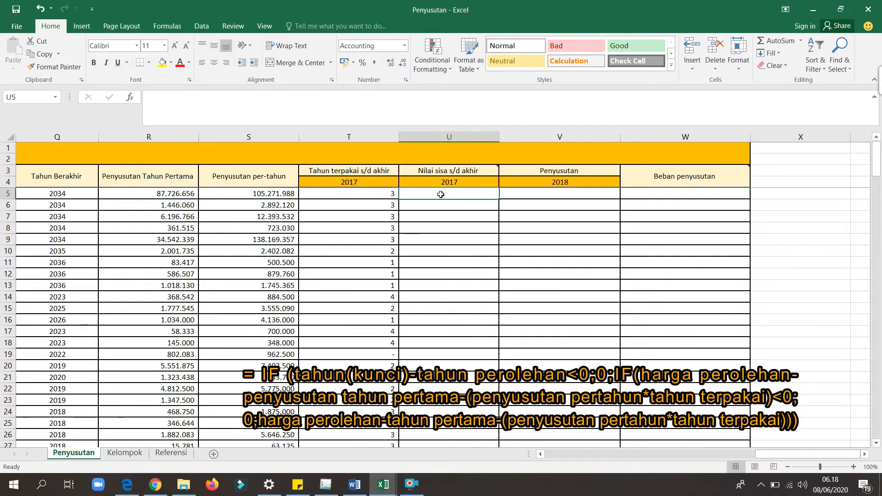
pyautogui.write('=')
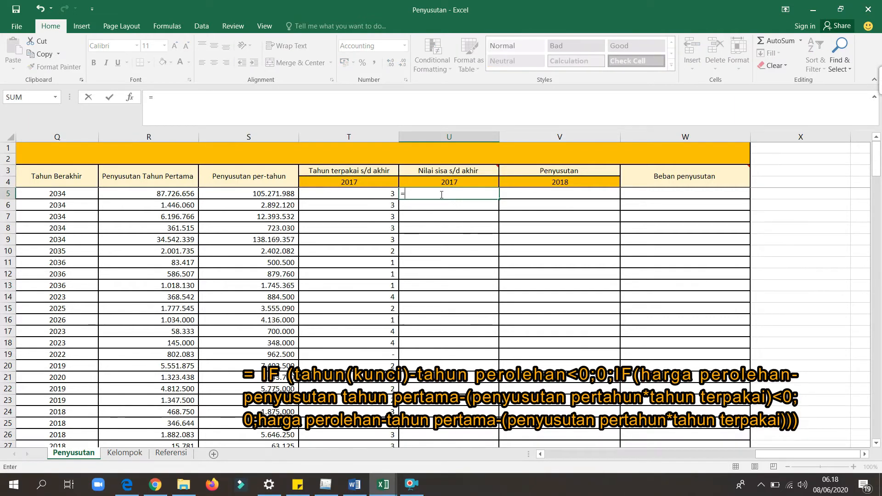
pyautogui.write('IF(')
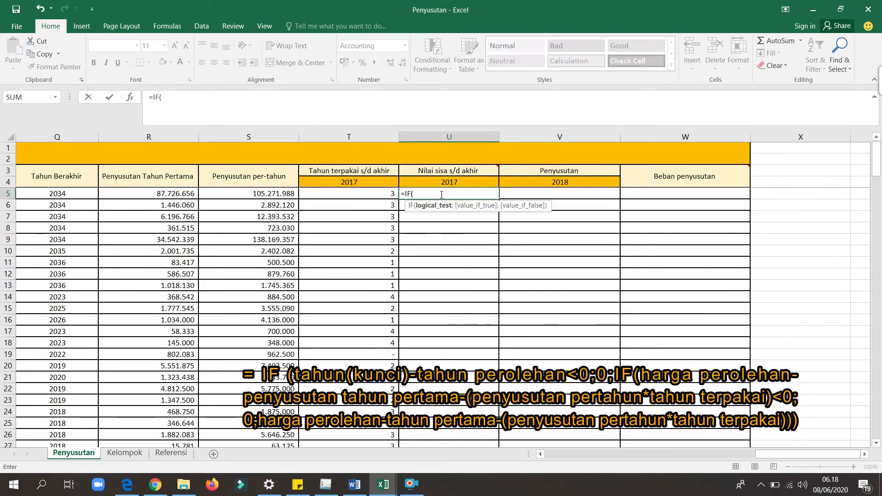
pyautogui.click(459, 183)
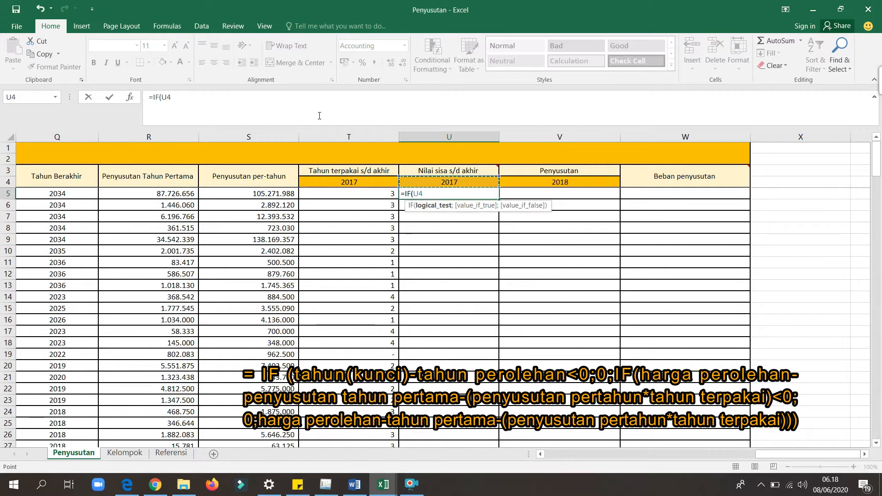
pyautogui.click(162, 97)
pyautogui.write('$U$4-')
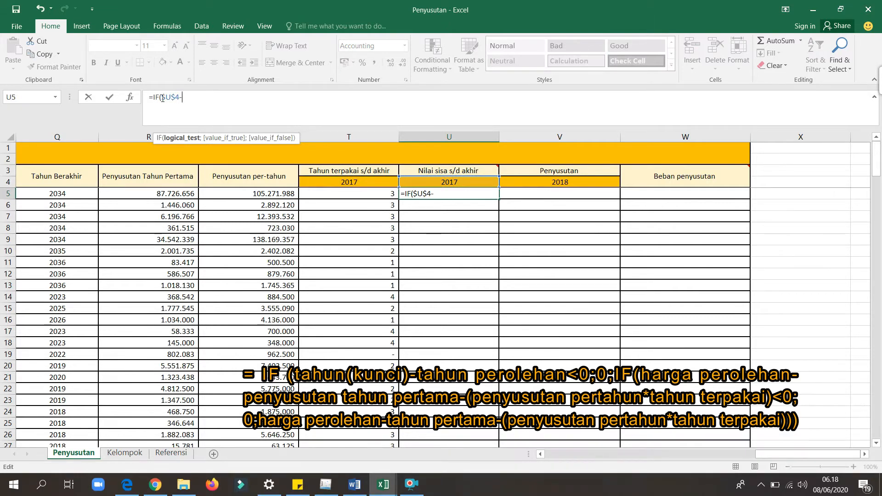
# Finish the first U5 condition as $U$4-I5<0 using the acquisition year, with 0 as the value if true.
pyautogui.moveTo(768, 456); pyautogui.dragTo(546, 452)
pyautogui.click(639, 196)
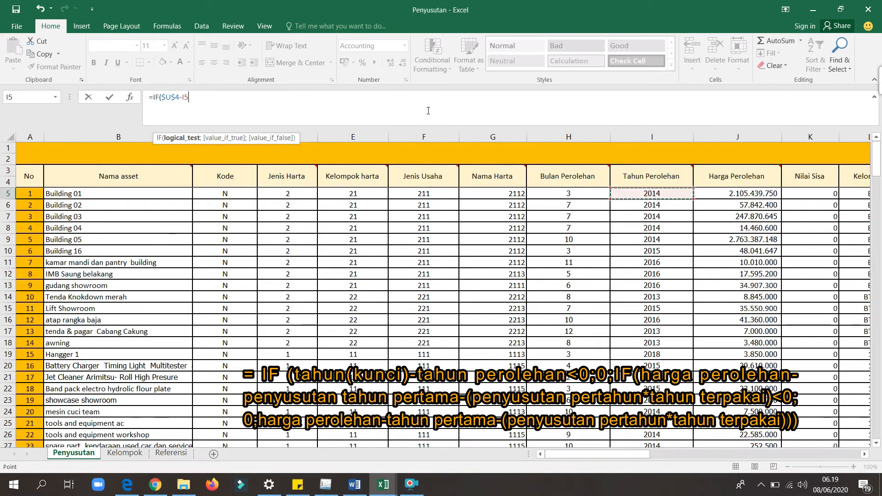
pyautogui.write('<0;0')
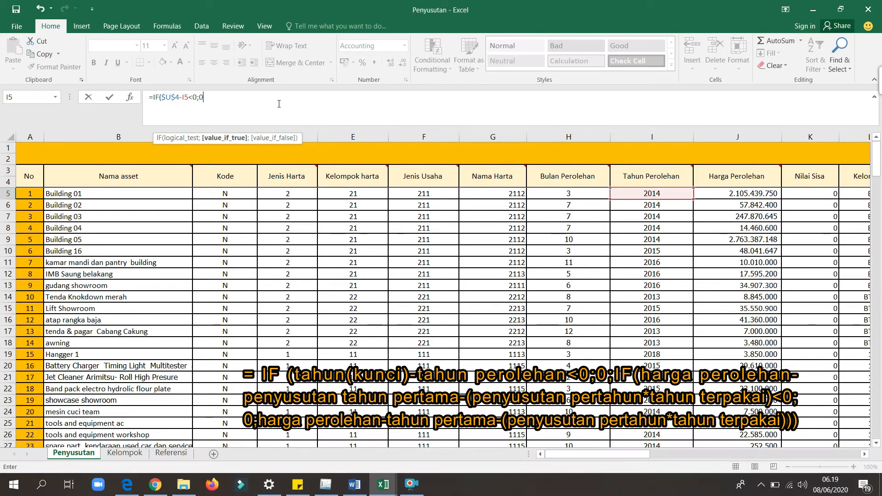
pyautogui.write(';')
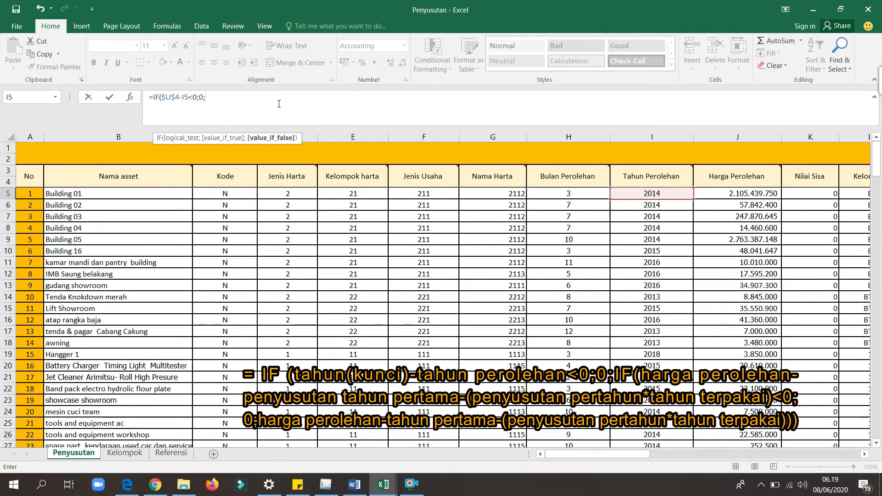
pyautogui.write('I')
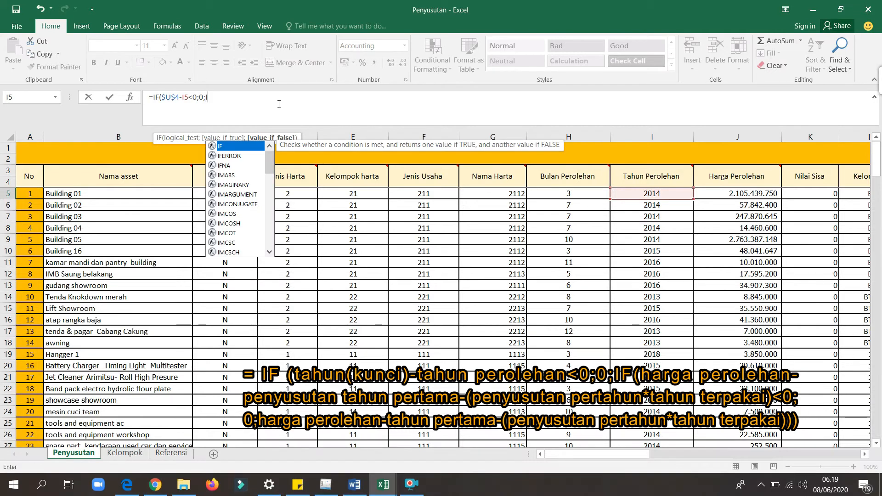
pyautogui.write('F')
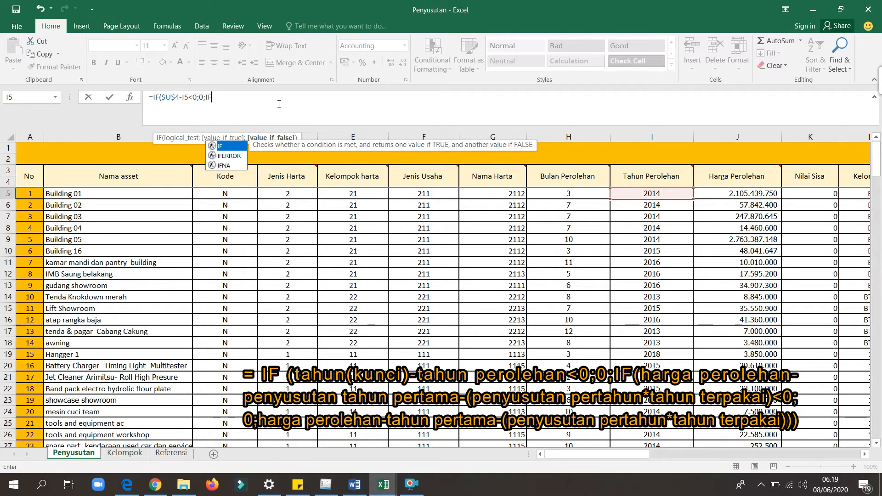
pyautogui.write('(')
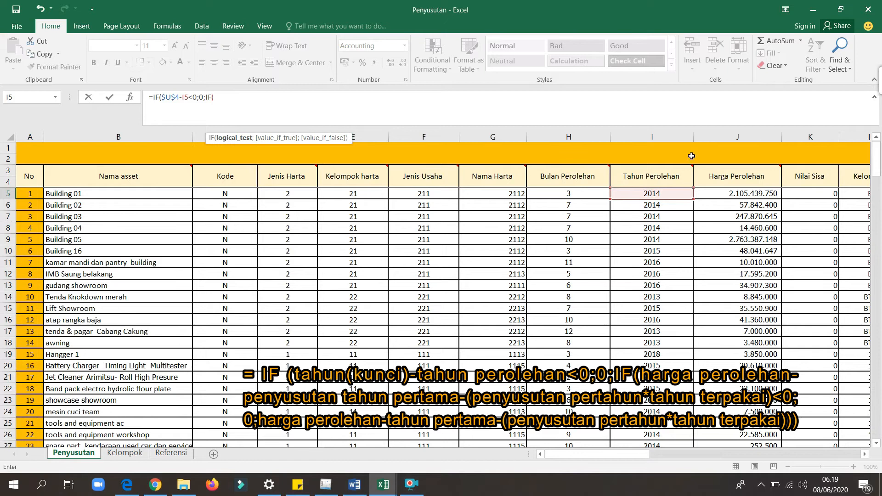
# Nest a second IF in the U5 formula, starting its condition with acquisition price minus first-year depreciation as IF(J5-R5-(.
pyautogui.click(736, 193)
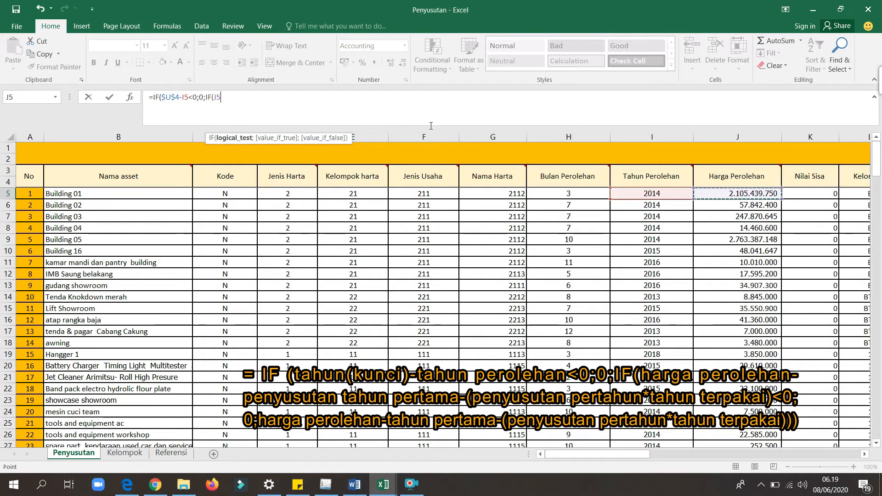
pyautogui.write('-')
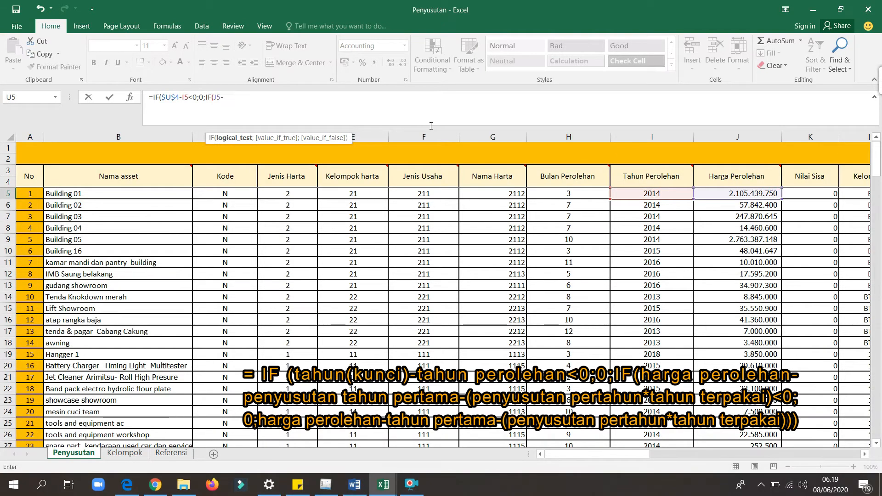
pyautogui.moveTo(603, 454); pyautogui.dragTo(716, 459)
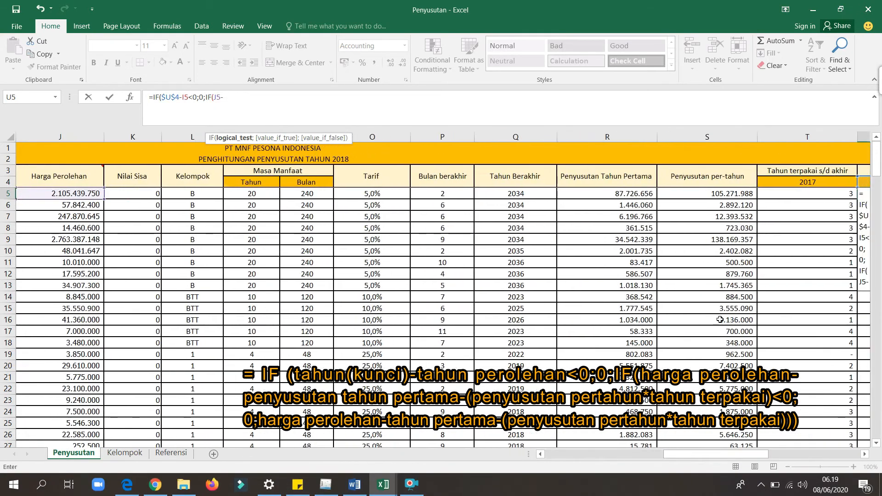
pyautogui.click(627, 193)
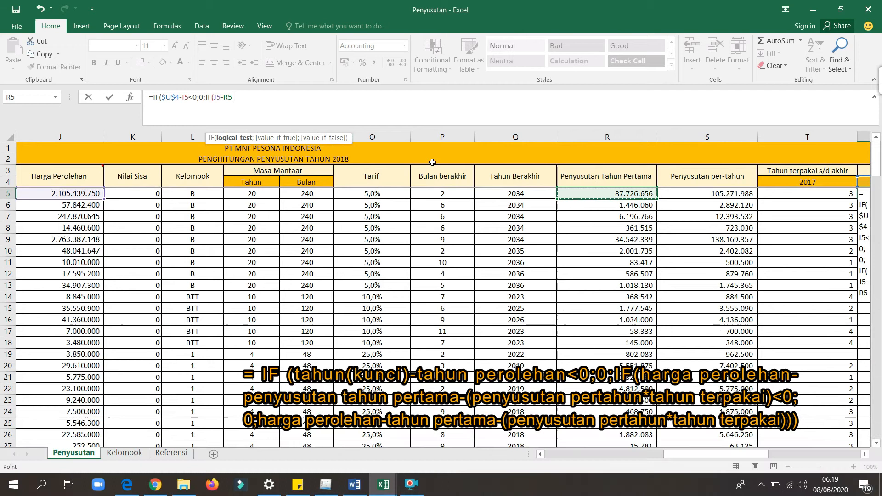
pyautogui.write('-(')
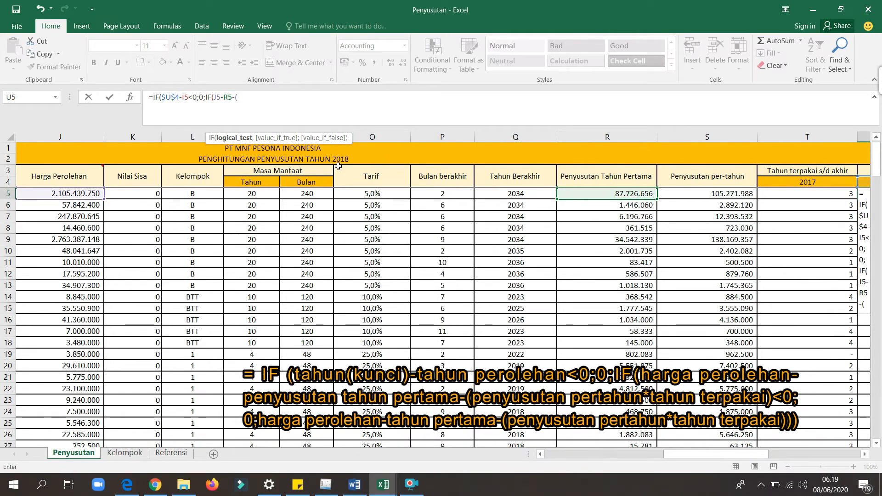
# Extend the nested U5 condition with annual depreciation times years used, S5*T5<0, and 0 as the value if true.
pyautogui.click(708, 193)
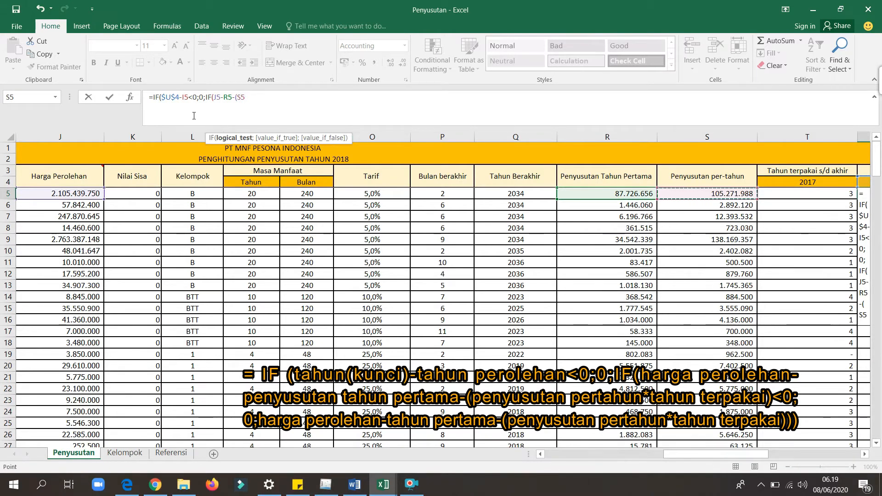
pyautogui.write('*')
pyautogui.hscroll(2, 689, 389)
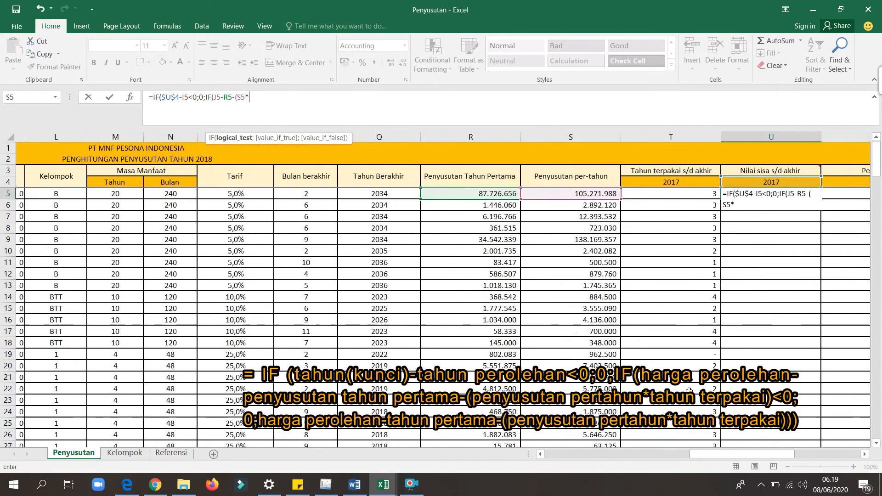
pyautogui.click(679, 194)
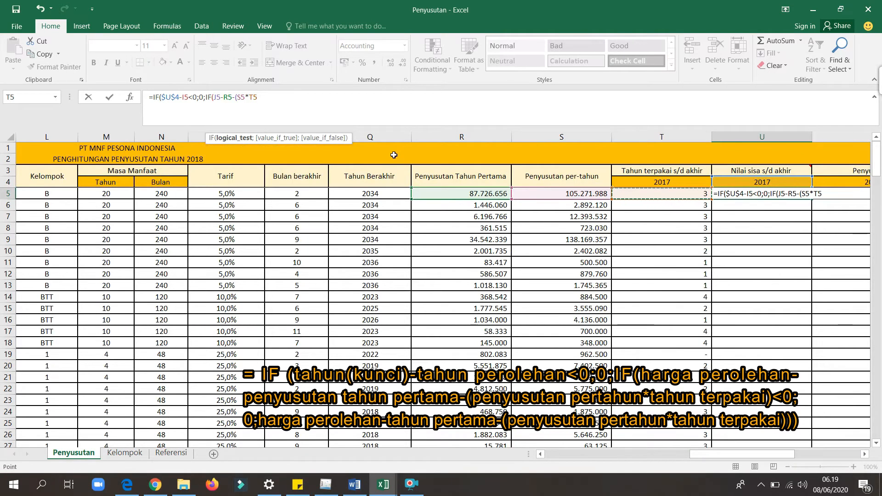
pyautogui.write('<0;0;0')
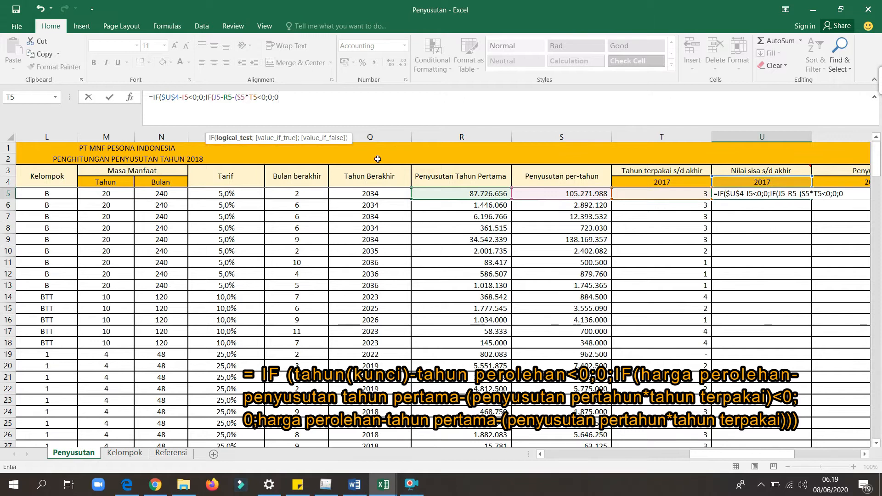
pyautogui.press('BackSpace')
# Begin the nested IF's value if false in U5 with acquisition price minus first-year depreciation, J5-R5-.
pyautogui.moveTo(726, 458); pyautogui.dragTo(661, 455)
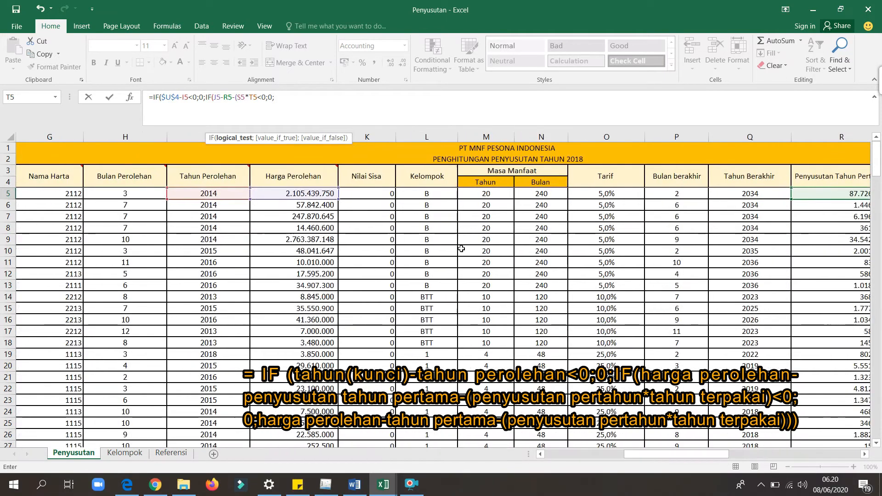
pyautogui.click(298, 193)
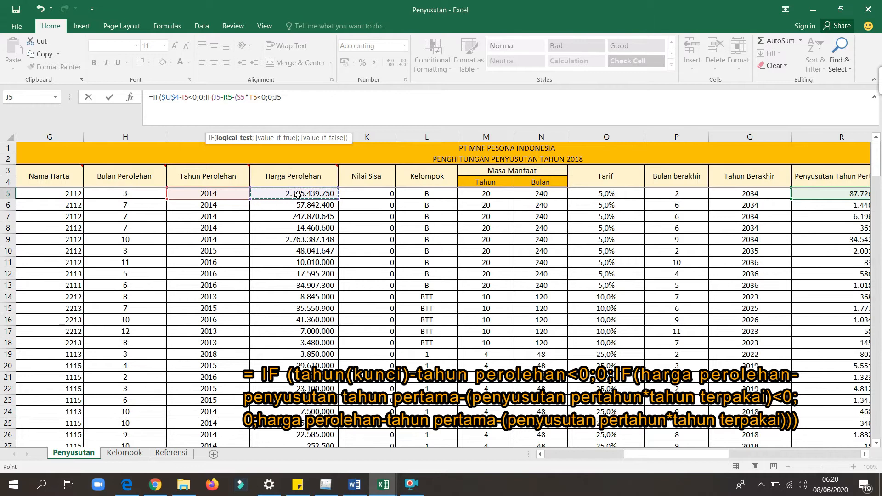
pyautogui.write('-')
pyautogui.hscroll(2, 696, 229)
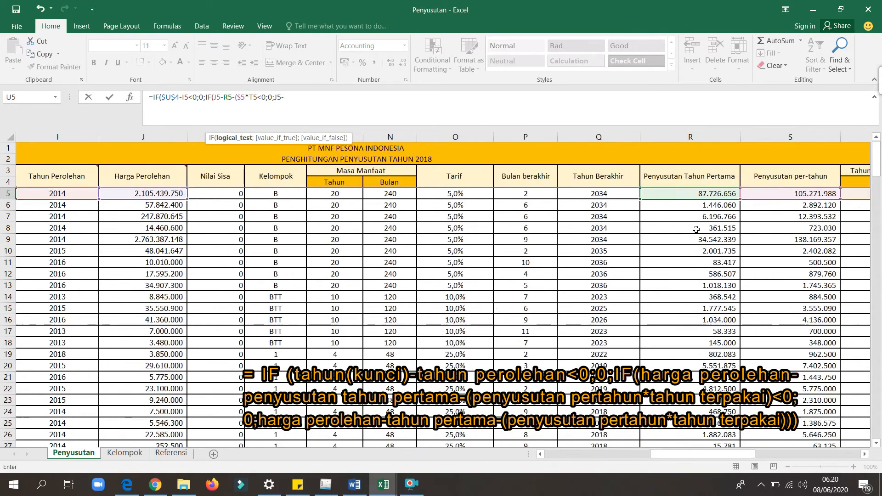
pyautogui.click(675, 193)
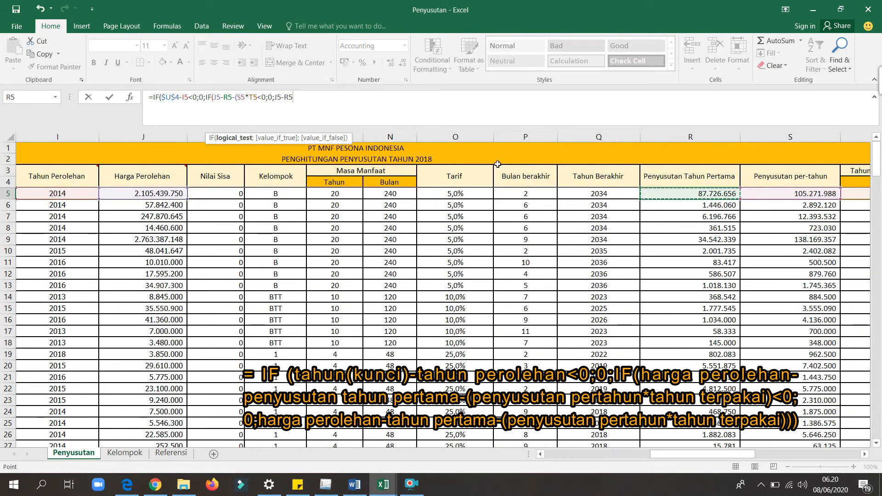
pyautogui.write('-')
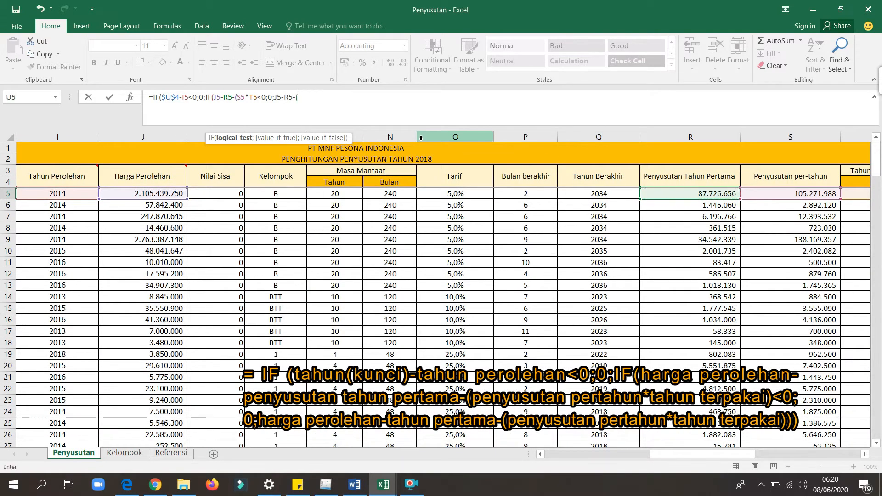
pyautogui.write('(')
# Complete the U5 formula's ending as (S5*T5))) and add the missing closing parenthesis after T5 in the nested condition.
pyautogui.click(756, 199)
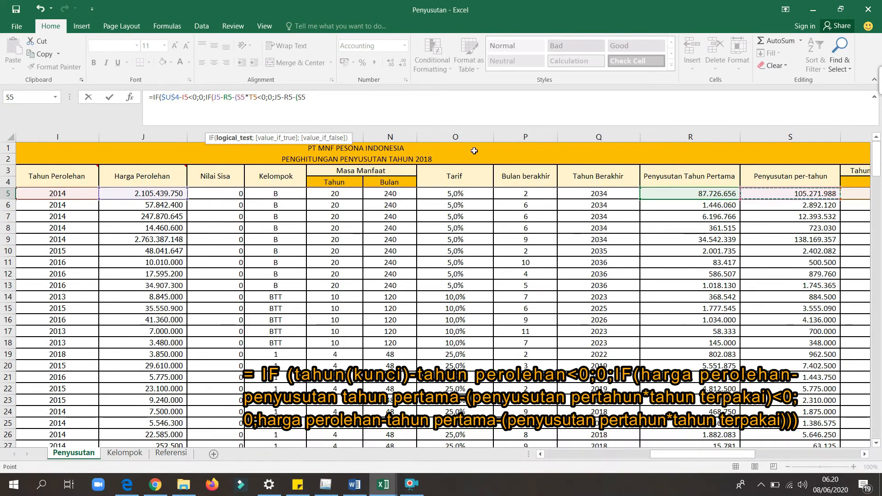
pyautogui.write('*')
pyautogui.moveTo(685, 451); pyautogui.dragTo(717, 452)
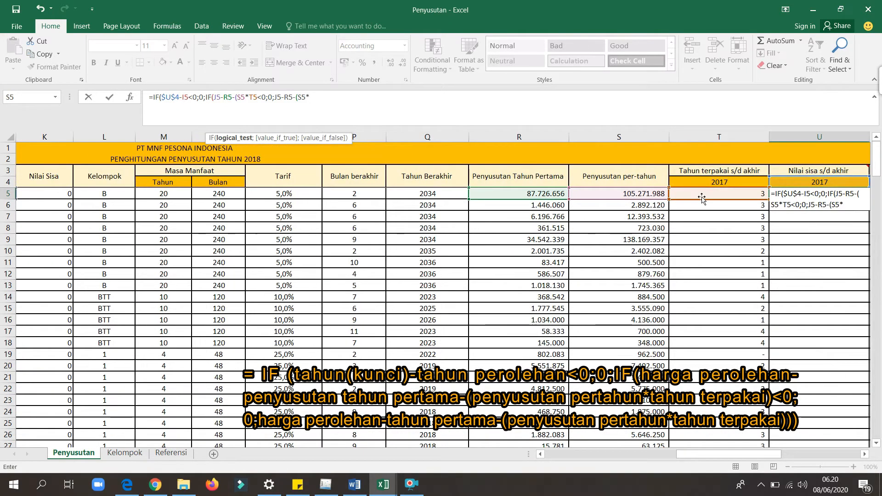
pyautogui.click(720, 193)
pyautogui.write('))')
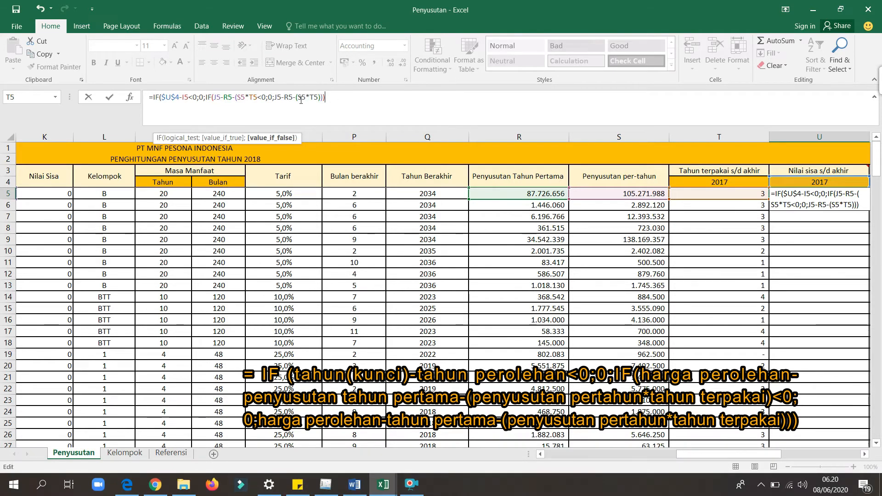
pyautogui.click(258, 99)
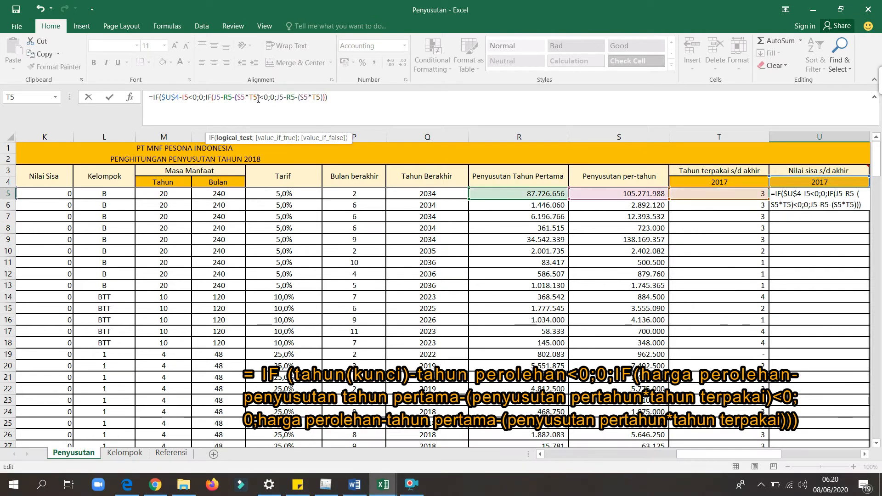
# Enter the remaining-value formula in U5 and fill it down column U for all assets.
pyautogui.press('Return')
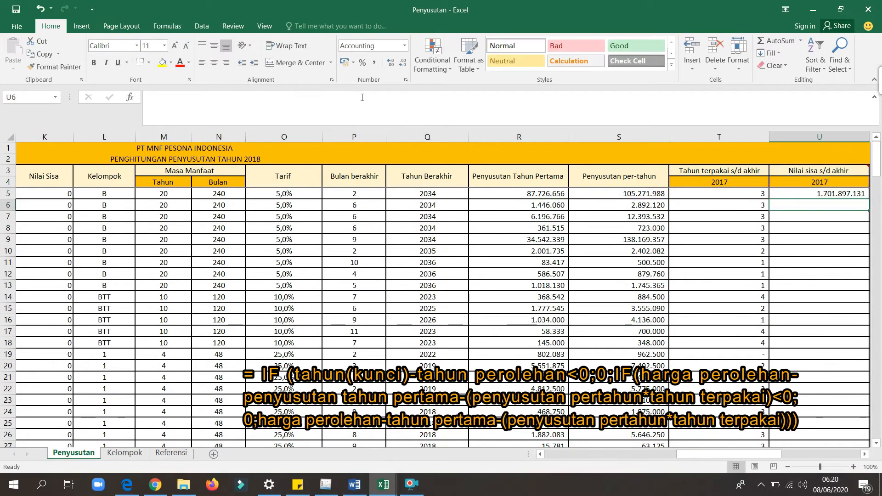
pyautogui.press('Right')
pyautogui.press('Right')
pyautogui.press('Right')
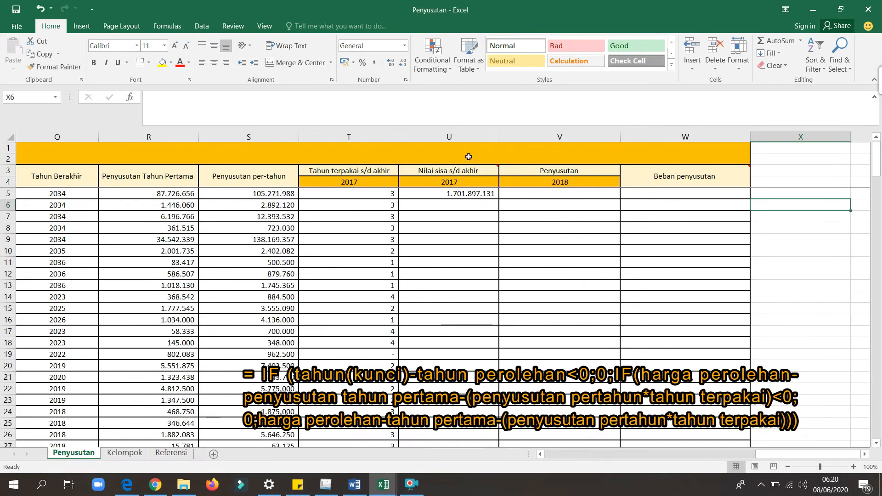
pyautogui.click(479, 195)
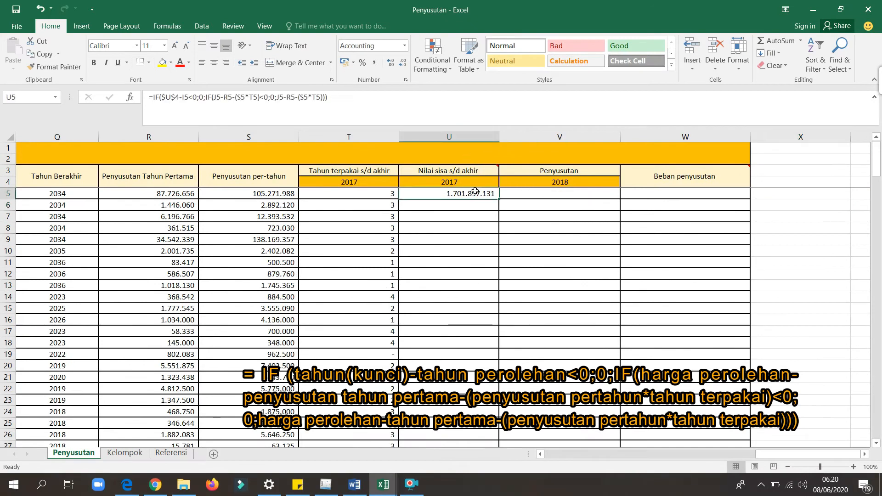
pyautogui.doubleClick(499, 199)
pyautogui.click(430, 196)
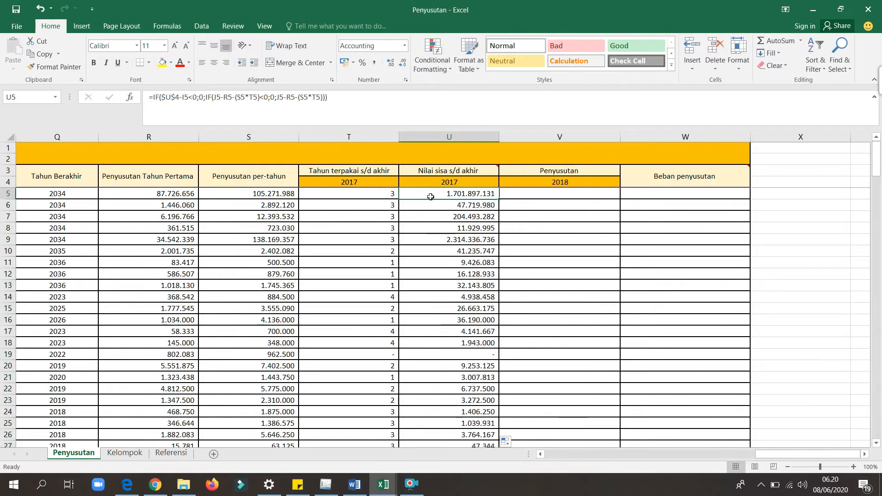
# Start the 2018 depreciation formula in V5 as =IF(I5=$V$4;, comparing the acquisition year with the locked key year.
pyautogui.press('Right')
pyautogui.press('Right')
pyautogui.click(518, 196)
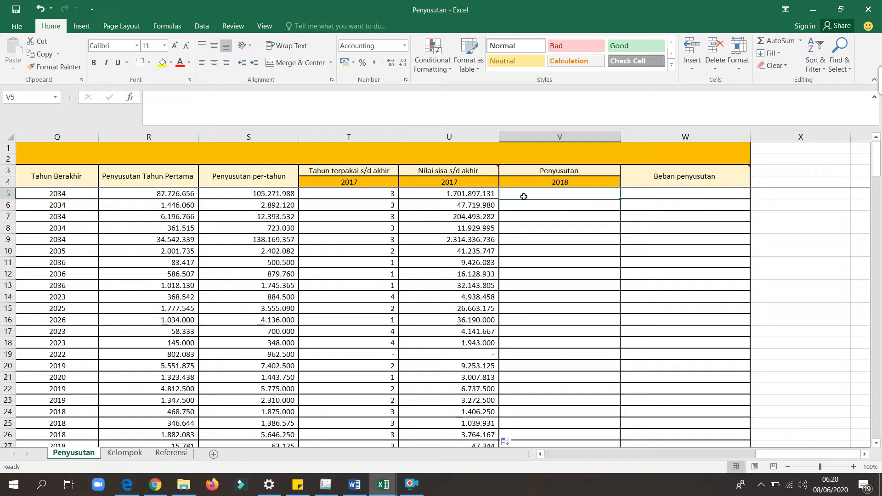
pyautogui.write('=IF(')
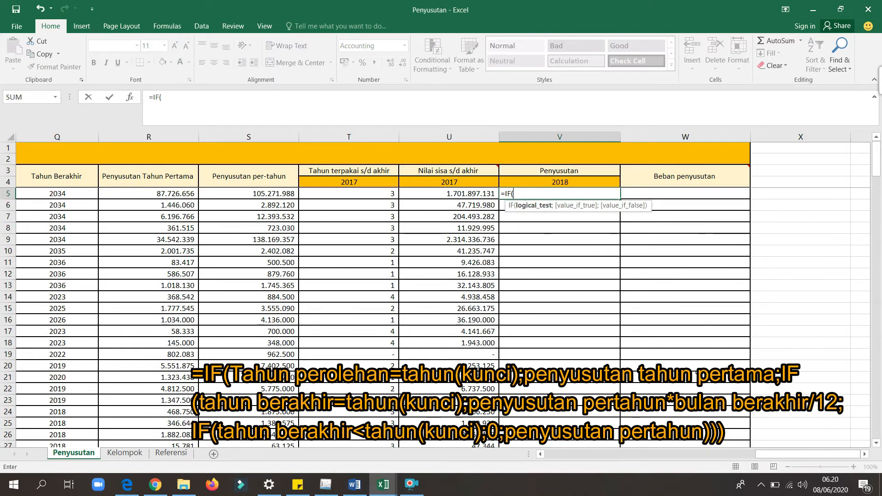
pyautogui.moveTo(805, 455); pyautogui.dragTo(569, 455)
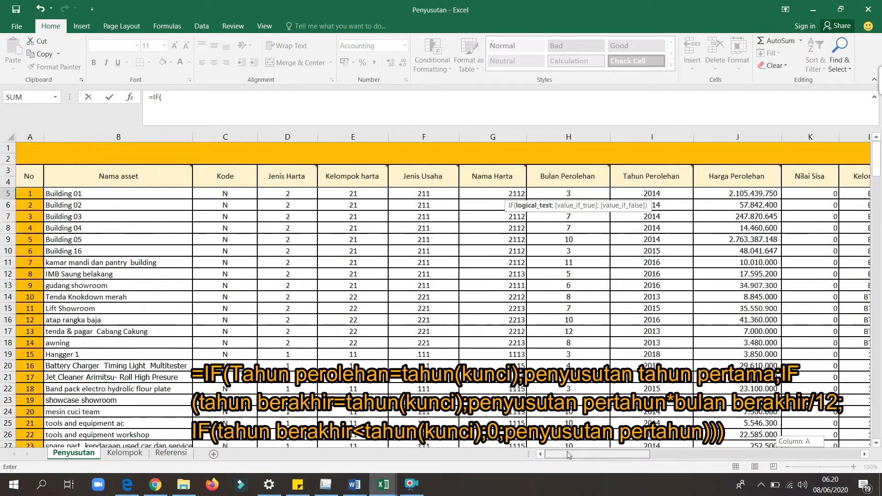
pyautogui.click(668, 195)
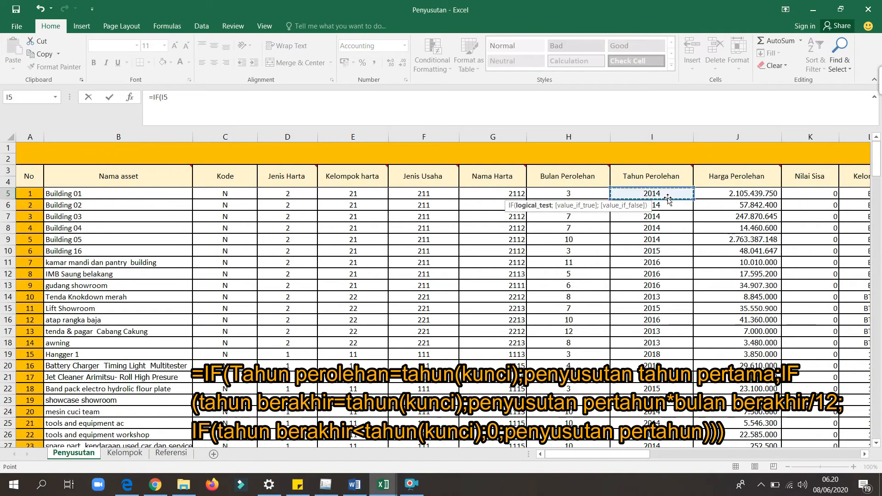
pyautogui.write('=')
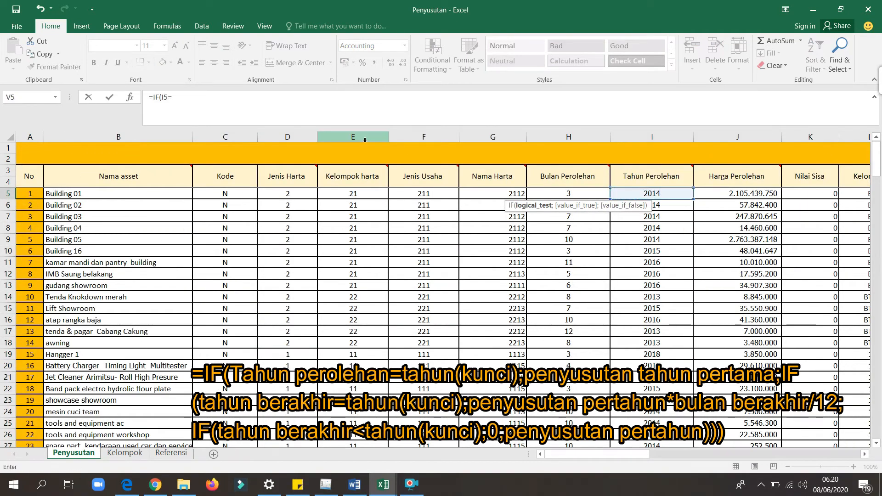
pyautogui.moveTo(598, 455); pyautogui.dragTo(859, 462)
pyautogui.click(538, 182)
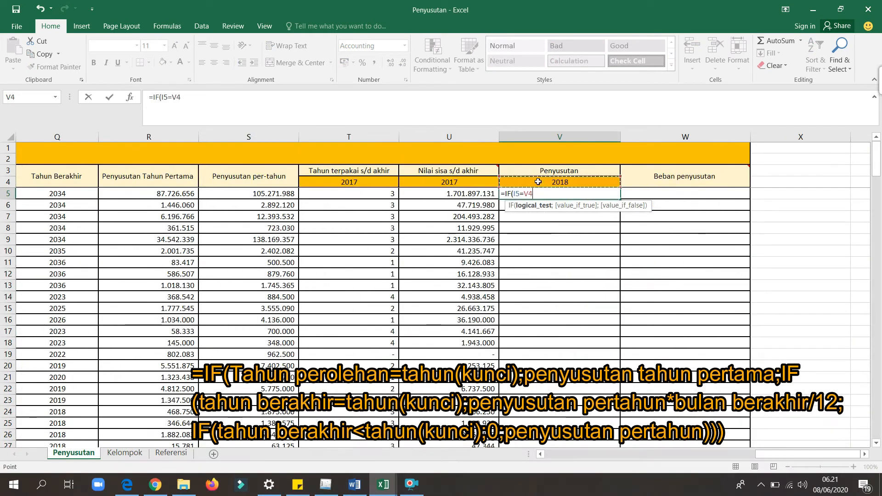
pyautogui.click(171, 97)
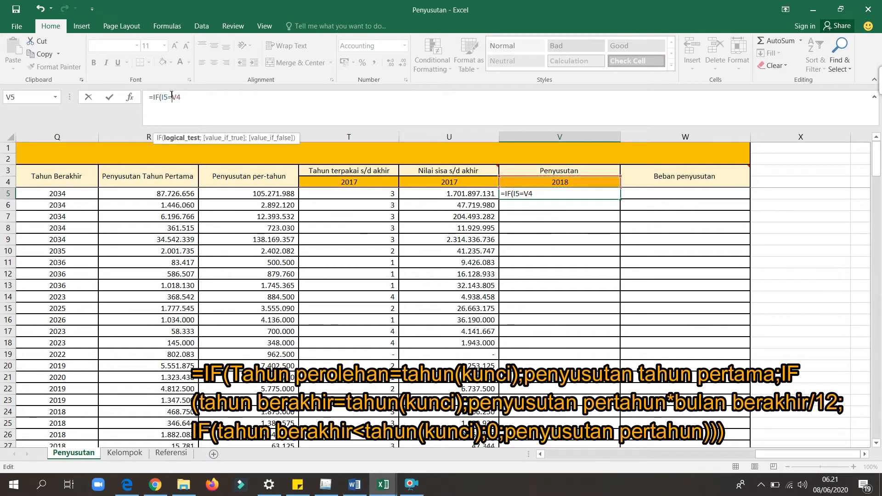
pyautogui.press('F4')
pyautogui.write(';')
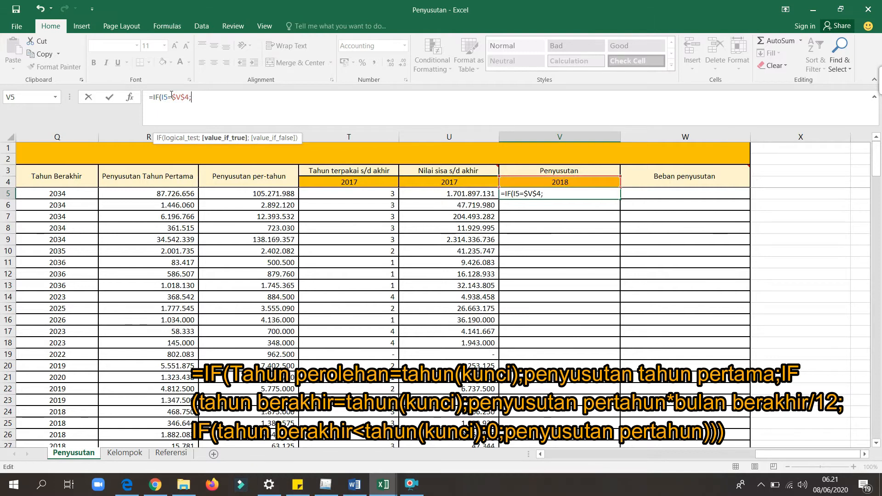
# Add first-year depreciation R5 as the value if true in V5 and open a nested IF as the value if false.
pyautogui.click(137, 193)
pyautogui.write(';IF')
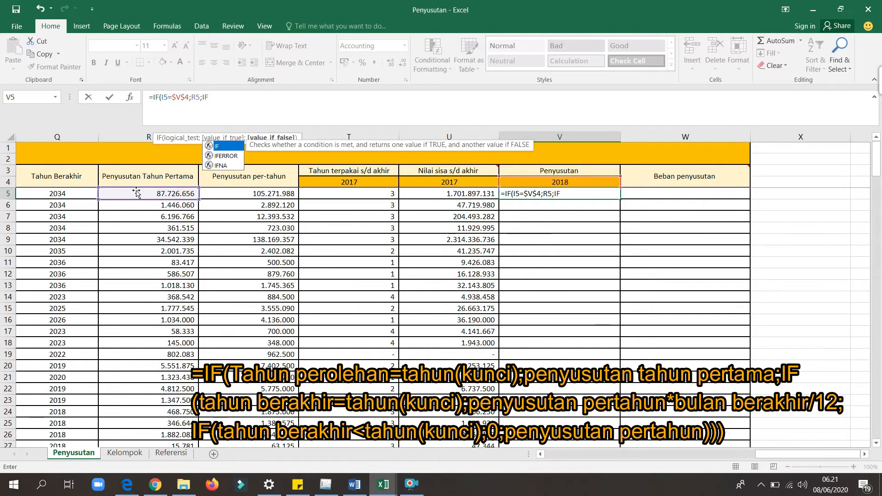
pyautogui.write('(')
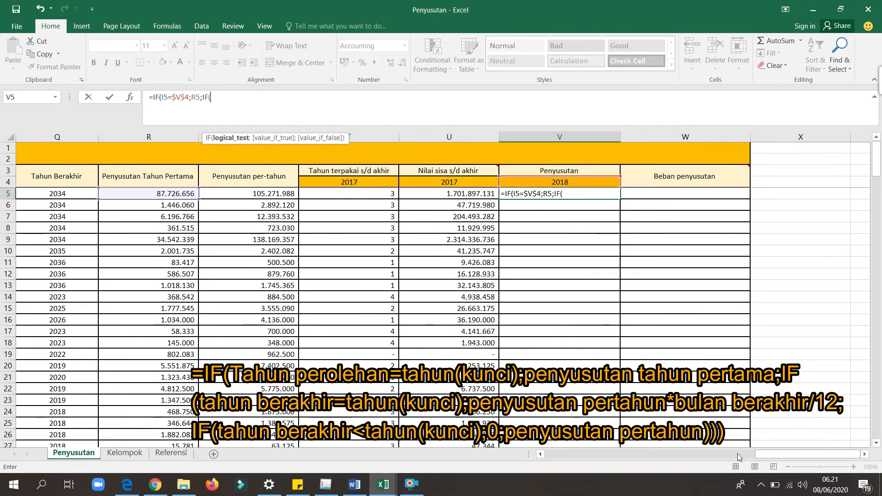
# Set the nested IF's condition in V5 to the ending year equalling the locked key year, Q5=$V$4;.
pyautogui.hscroll(-3, 774, 462)
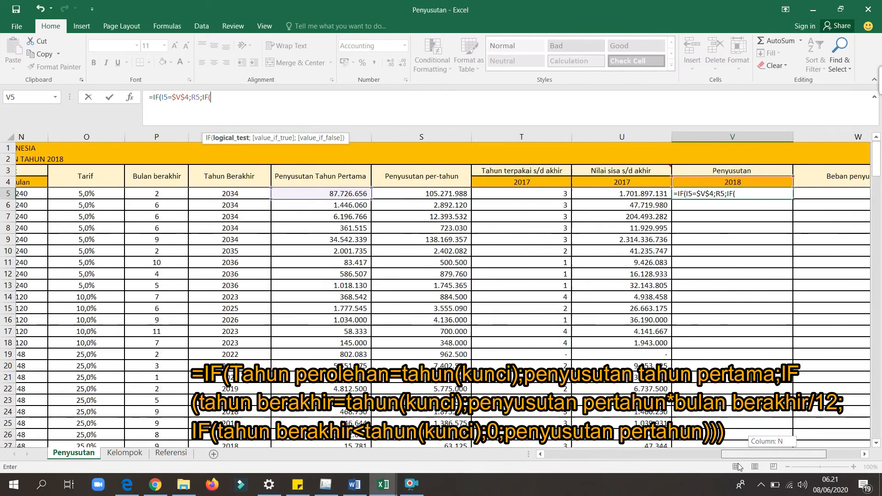
pyautogui.click(230, 195)
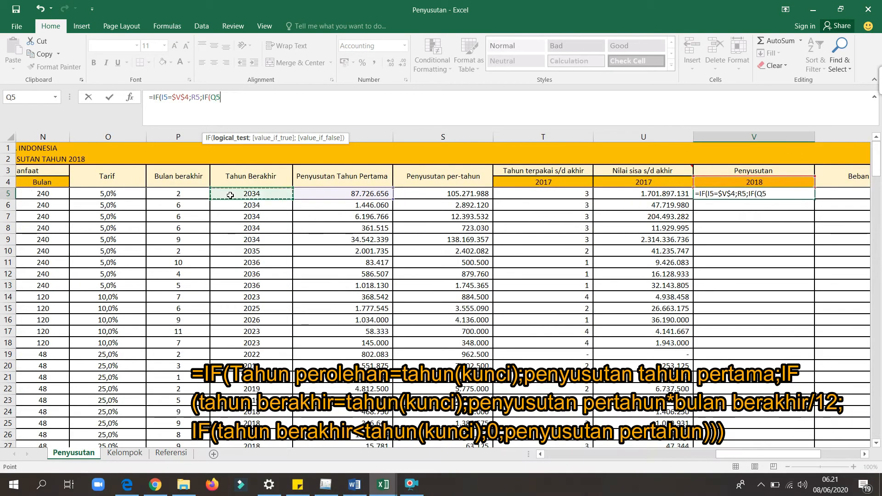
pyautogui.write('=')
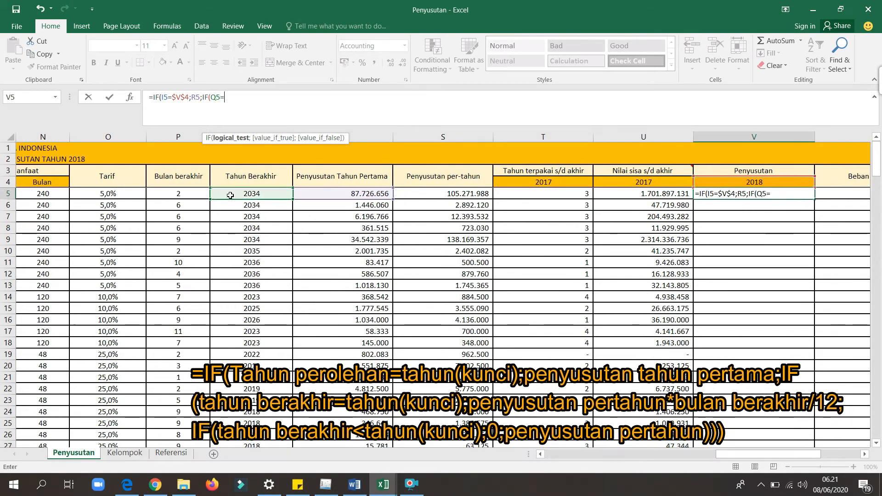
pyautogui.click(744, 186)
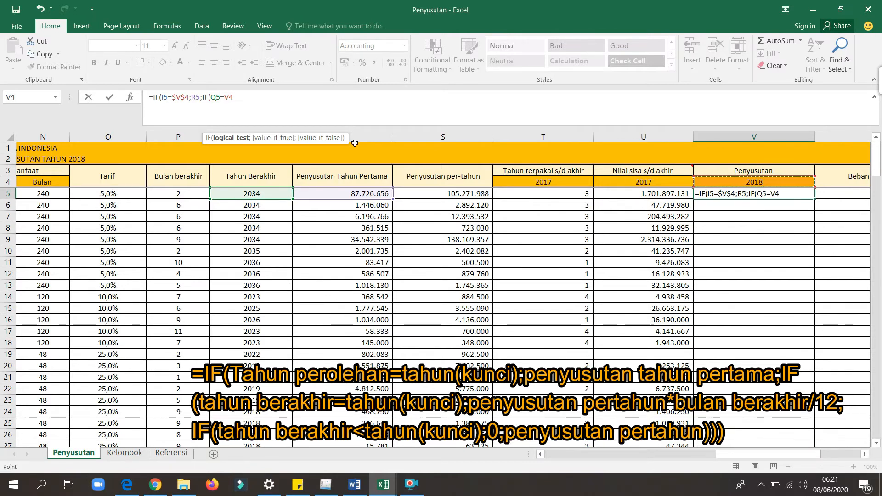
pyautogui.click(225, 99)
pyautogui.write('$V')
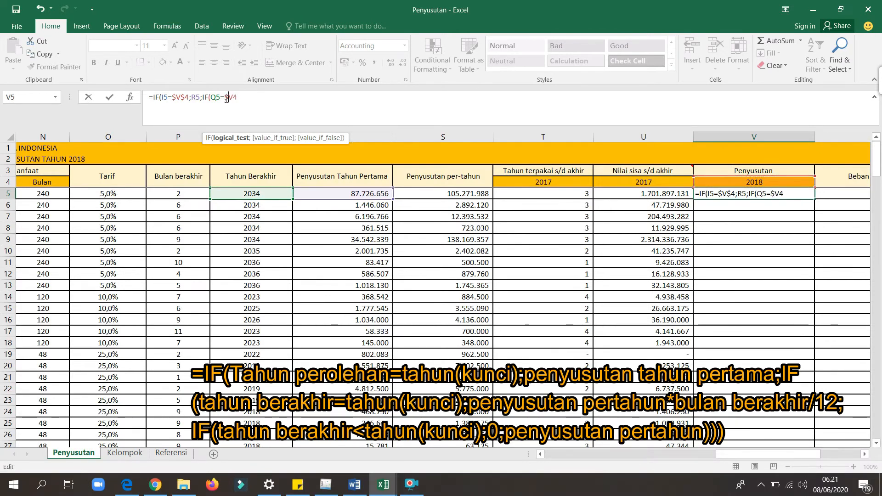
pyautogui.write('$')
pyautogui.write(';')
# Set the nested IF's value if true in V5 to annual depreciation times ending month over twelve, S5*P5/12;.
pyautogui.click(442, 190)
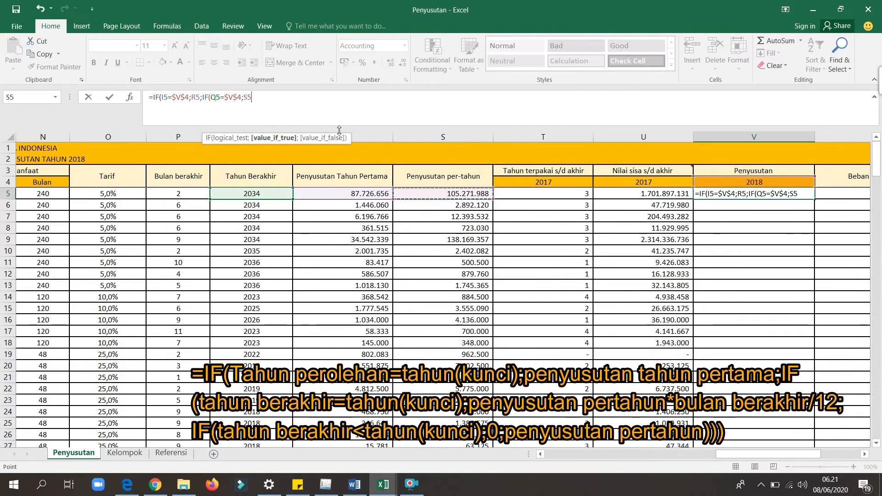
pyautogui.write('*')
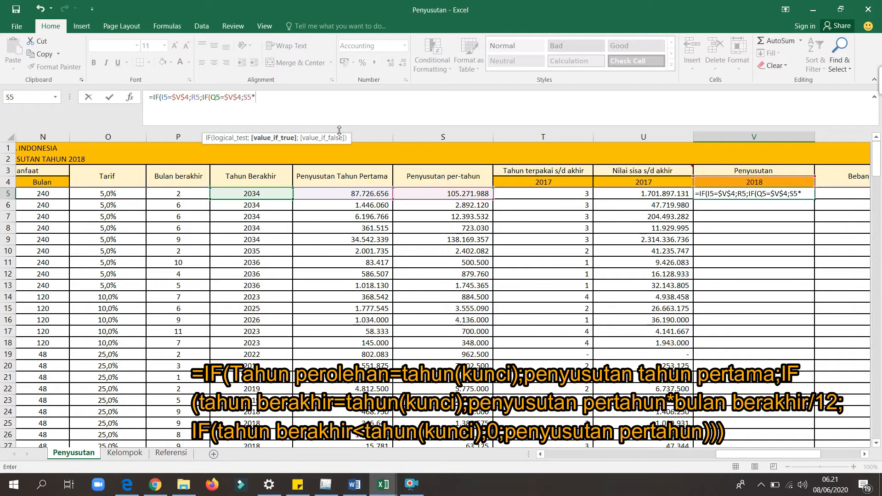
pyautogui.click(189, 194)
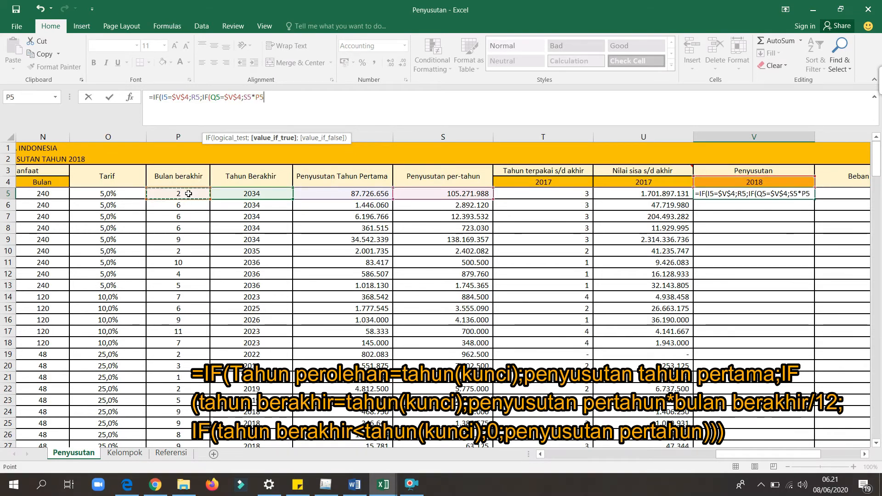
pyautogui.write('/12;')
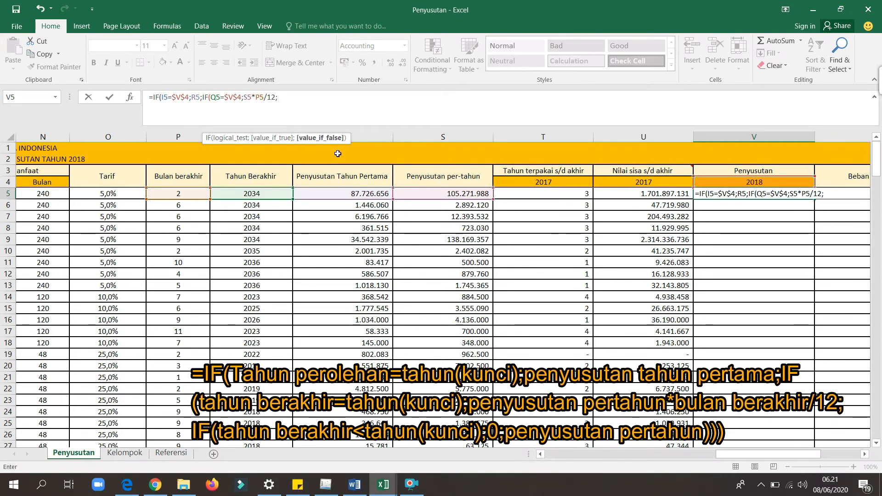
pyautogui.write('IF(')
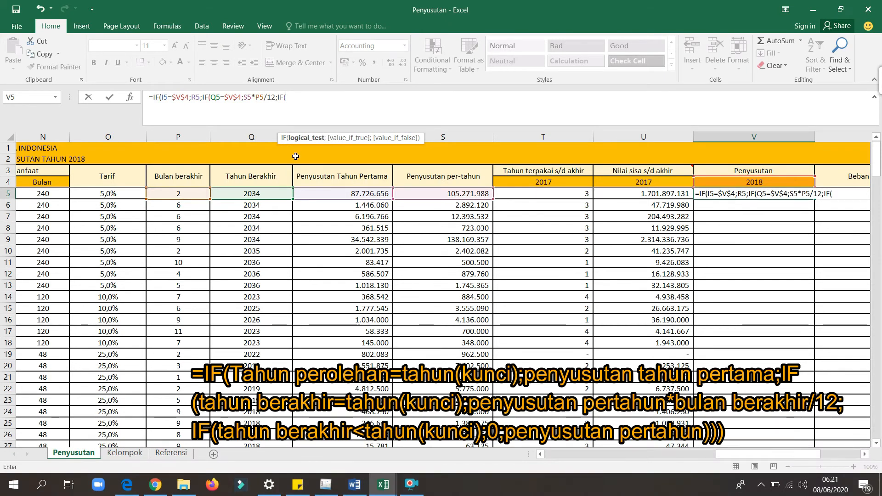
# Nest a third IF in V5 testing whether the ending year precedes the key year, IF(Q5<V4;0;.
pyautogui.click(265, 195)
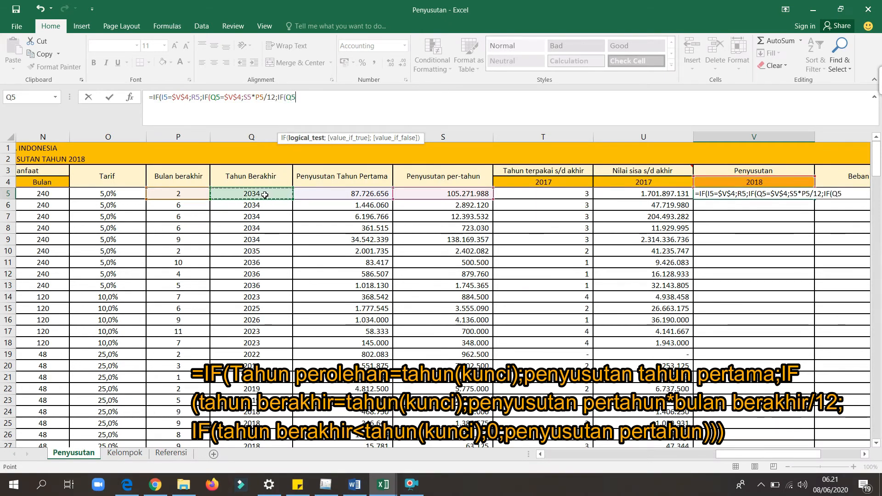
pyautogui.write('<')
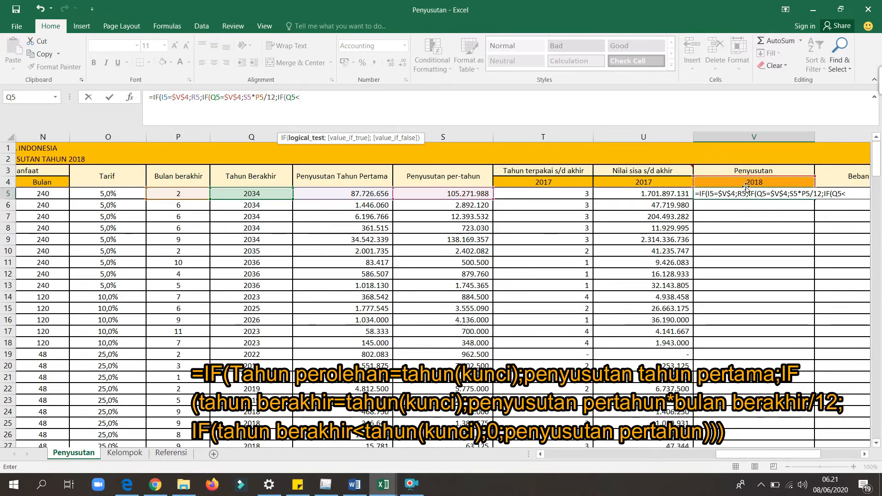
pyautogui.click(721, 181)
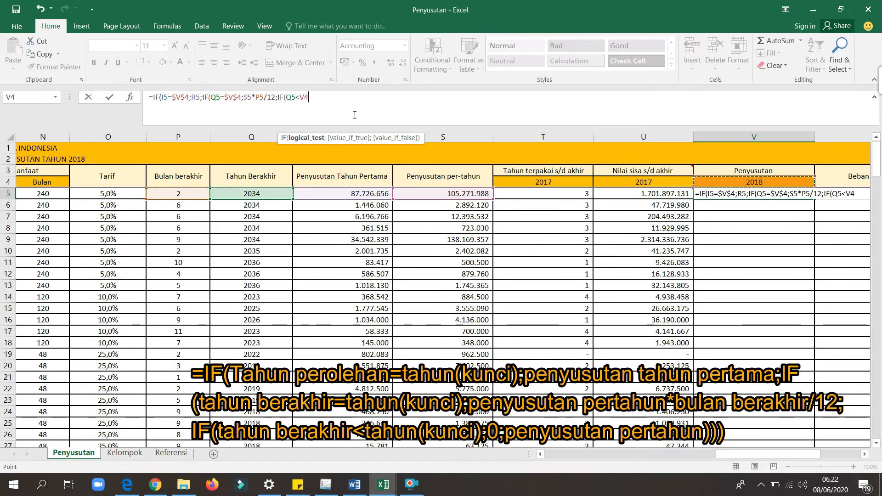
pyautogui.write(';')
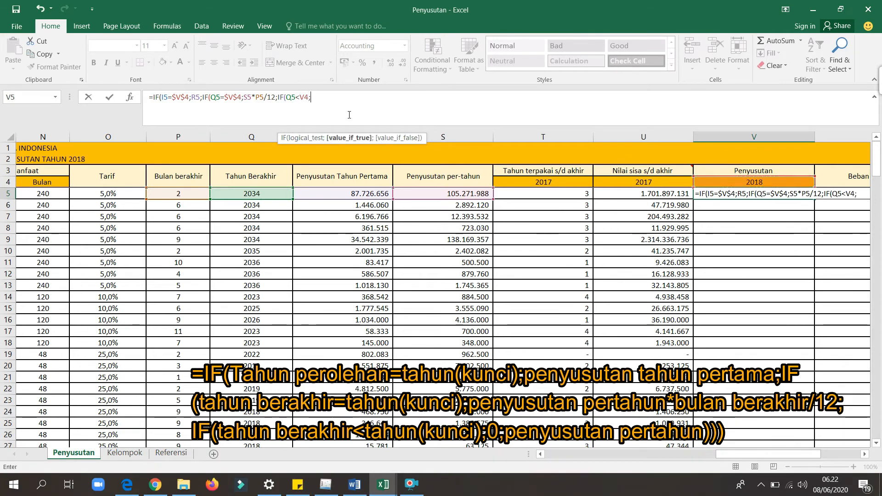
pyautogui.write('0;')
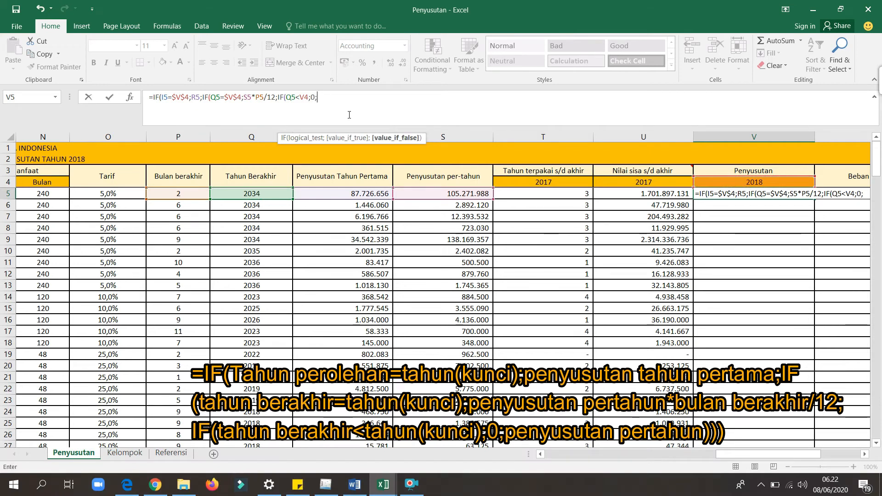
# Finish the V5 formula with annual depreciation S5 as the last value if false and three closing parentheses.
pyautogui.click(455, 193)
pyautogui.write(')')
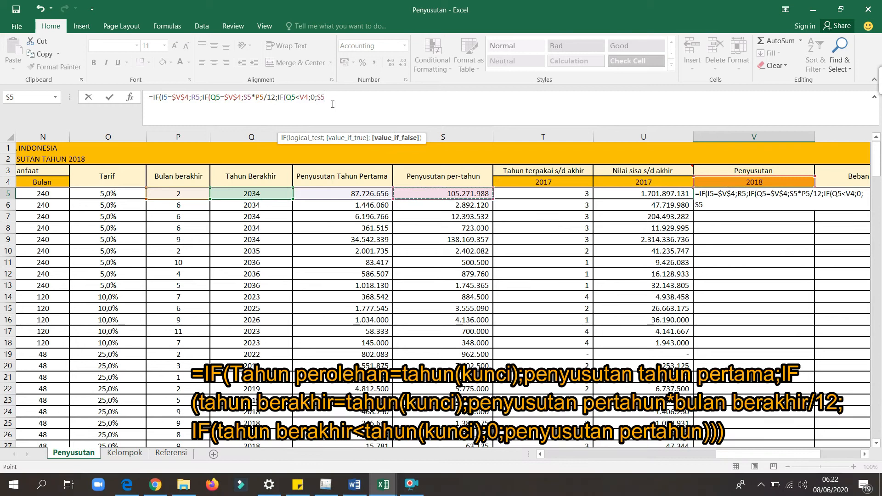
pyautogui.write('))')
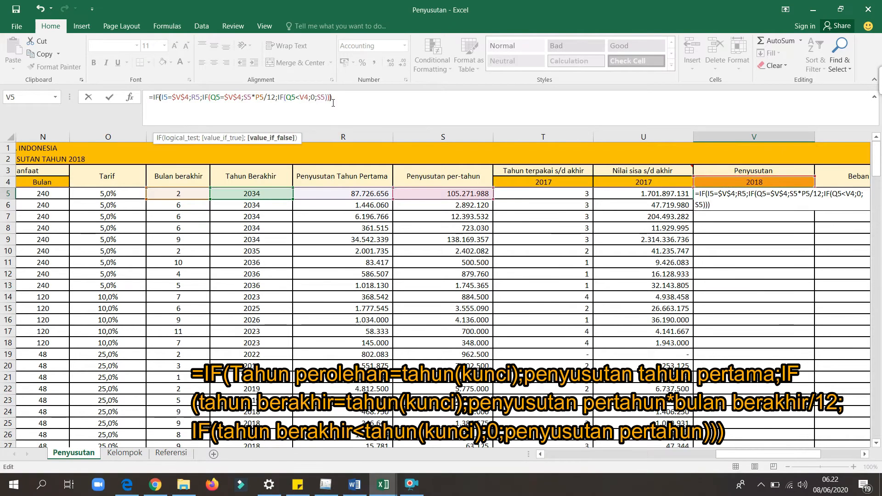
# Change the V4 reference in the third IF's condition to the absolute $V$4 and enter the V5 formula.
pyautogui.click(301, 98)
pyautogui.write('$V$')
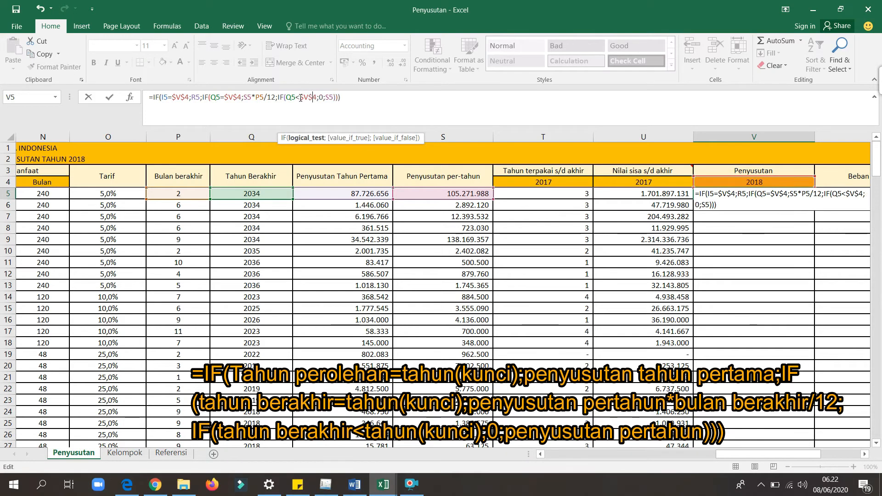
pyautogui.click(355, 97)
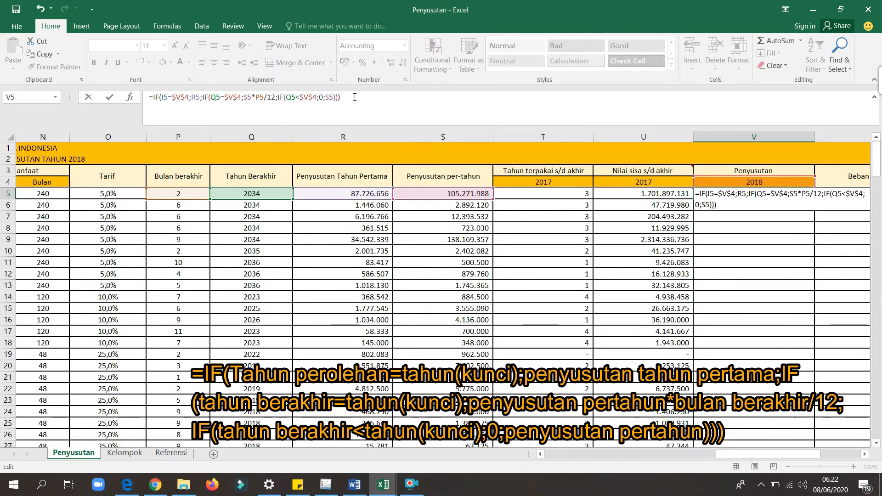
pyautogui.hotkey('ctrl', 'Return')
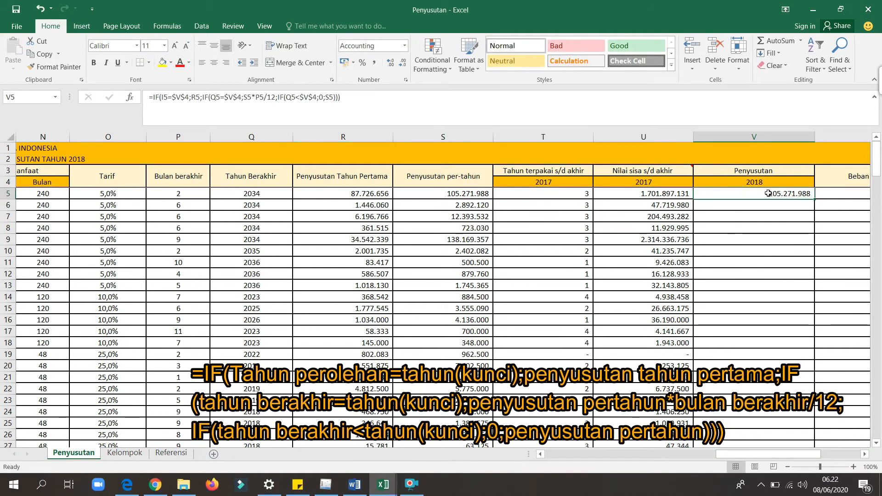
# Show the comment attached to the Beban penyusutan header in W3.
pyautogui.press('Right')
pyautogui.press('Right')
pyautogui.press('Right')
pyautogui.moveTo(553, 183)
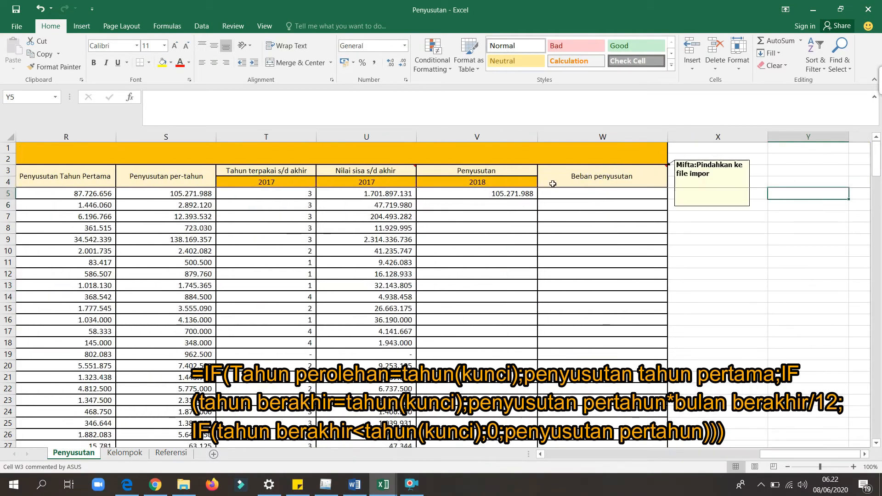
# Fill the V5 formula down the Penyusutan 2018 column for all assets.
pyautogui.click(530, 193)
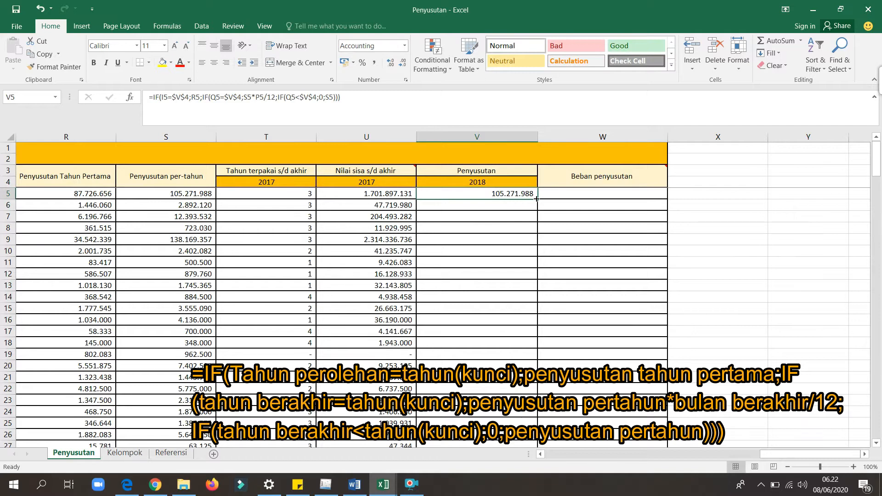
pyautogui.doubleClick(537, 198)
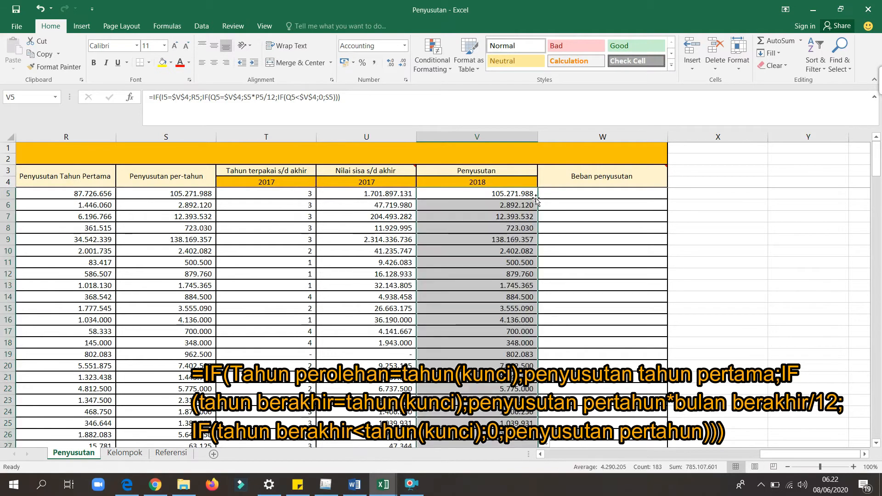
pyautogui.click(437, 198)
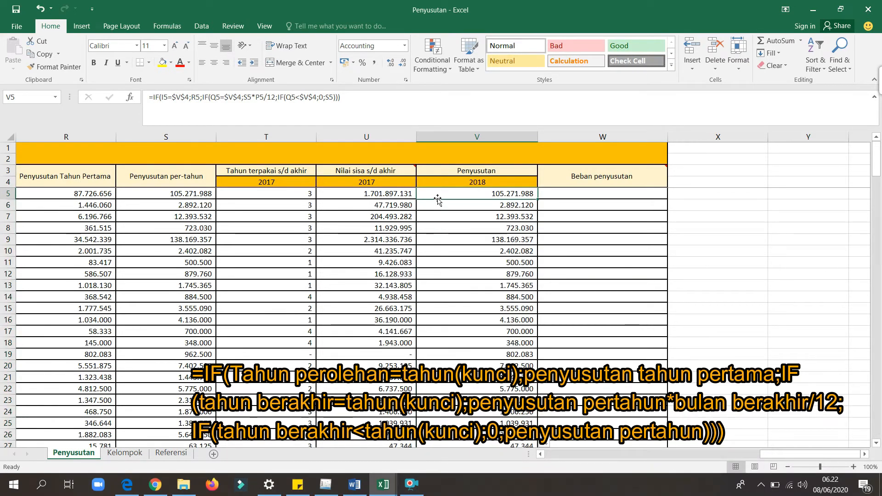
# Begin the Beban penyusutan formula in W5 with the 2018 depreciation multiplied by a factor, =V5*.
pyautogui.press('Right')
pyautogui.press('Right')
pyautogui.press('Right')
pyautogui.press('Right')
pyautogui.press('Right')
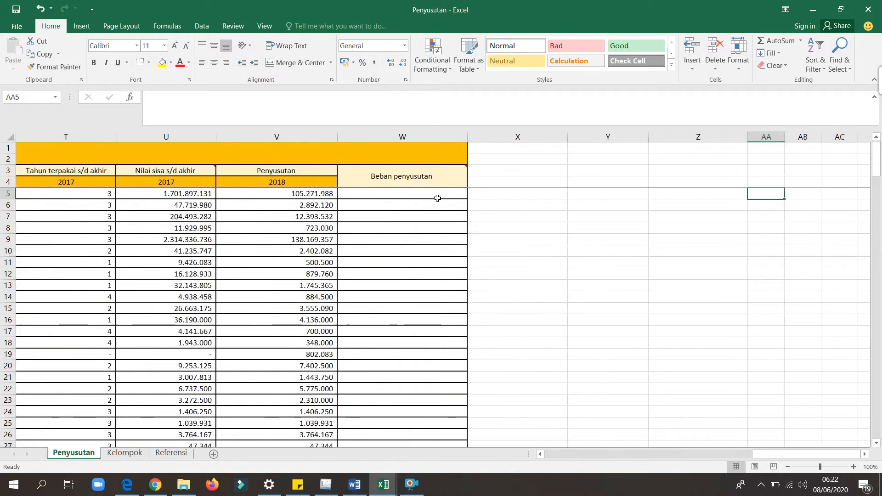
pyautogui.click(398, 195)
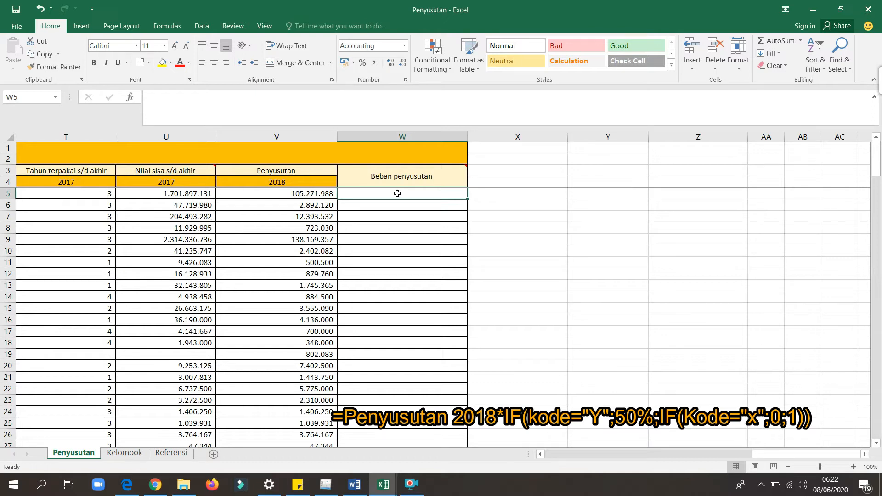
pyautogui.write('=')
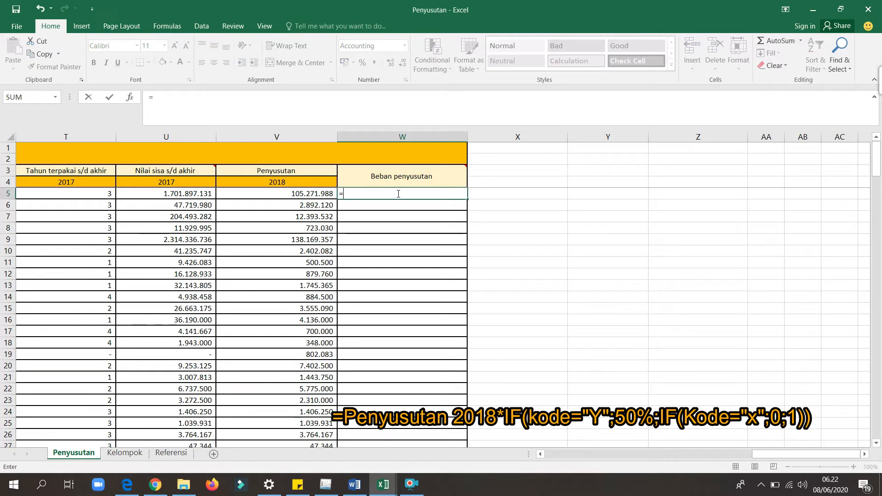
pyautogui.click(305, 194)
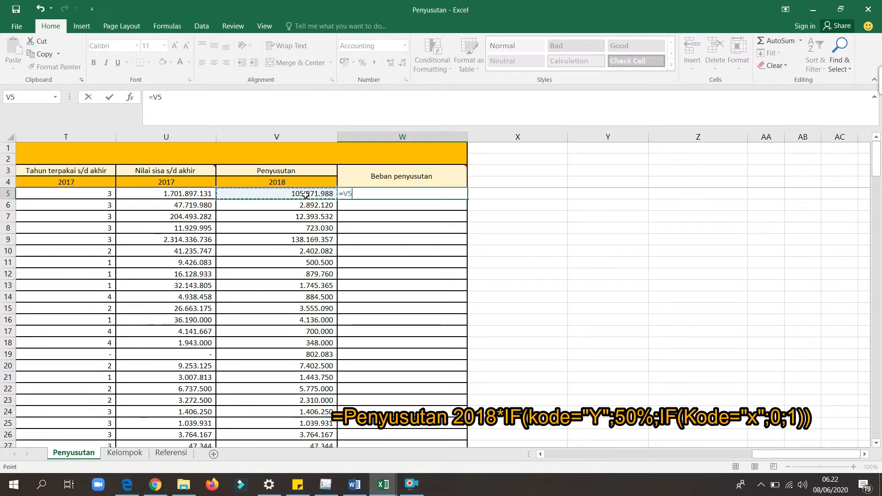
pyautogui.write('*')
# Add an IF to the W5 formula that returns 50% when the Kode in C5 equals "Y".
pyautogui.moveTo(789, 457); pyautogui.dragTo(580, 456)
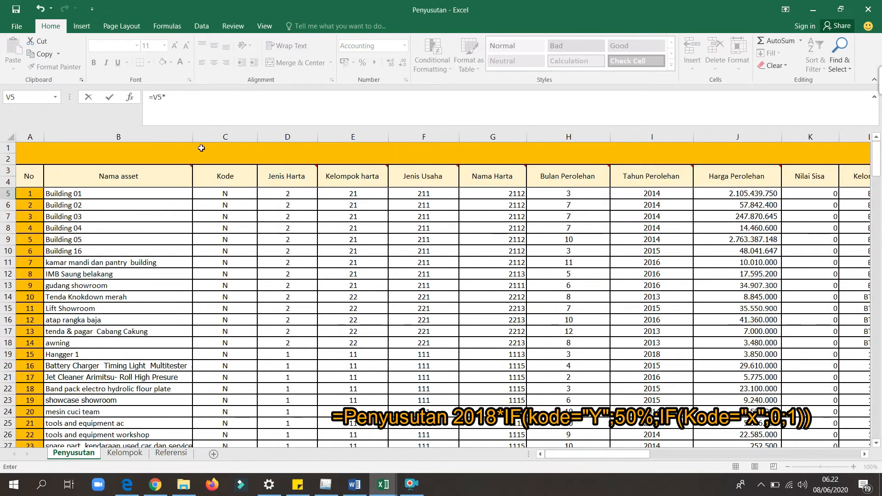
pyautogui.write('IF(')
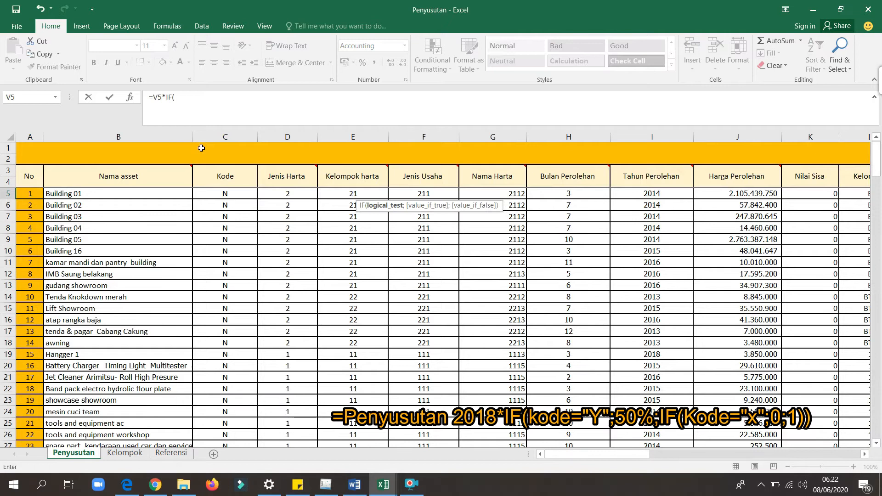
pyautogui.click(232, 196)
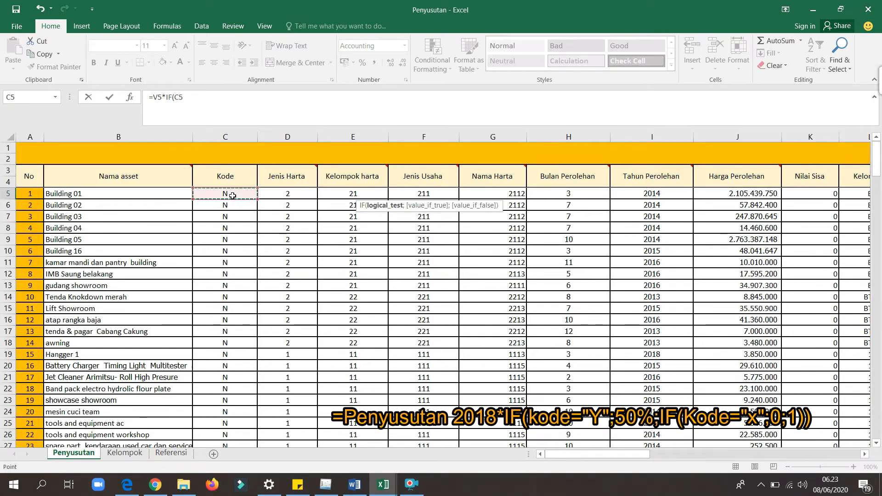
pyautogui.write('="Y"')
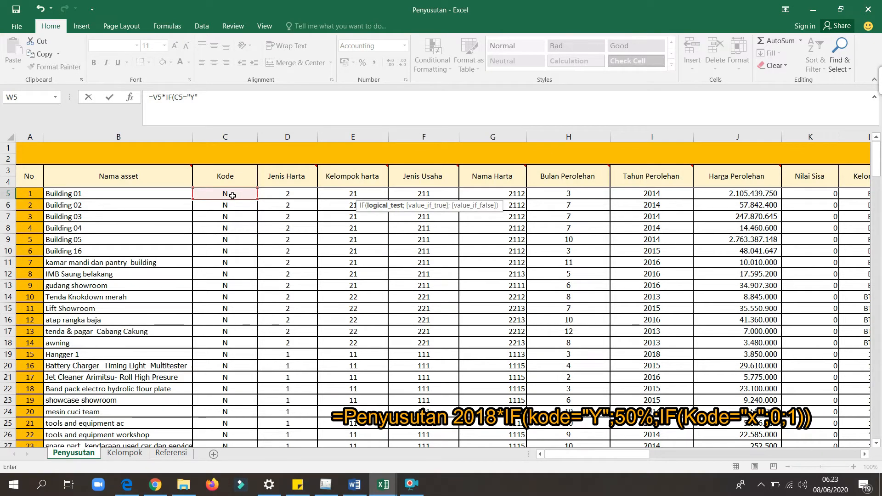
pyautogui.write(';50%')
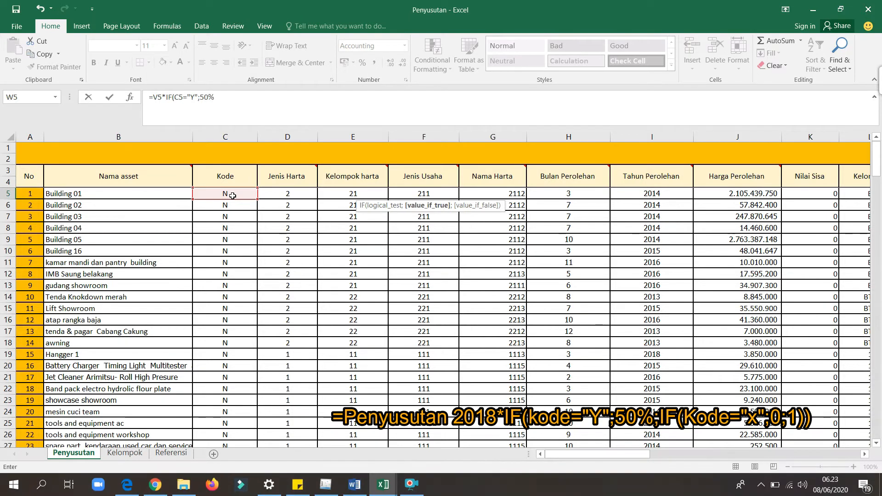
pyautogui.write(';I')
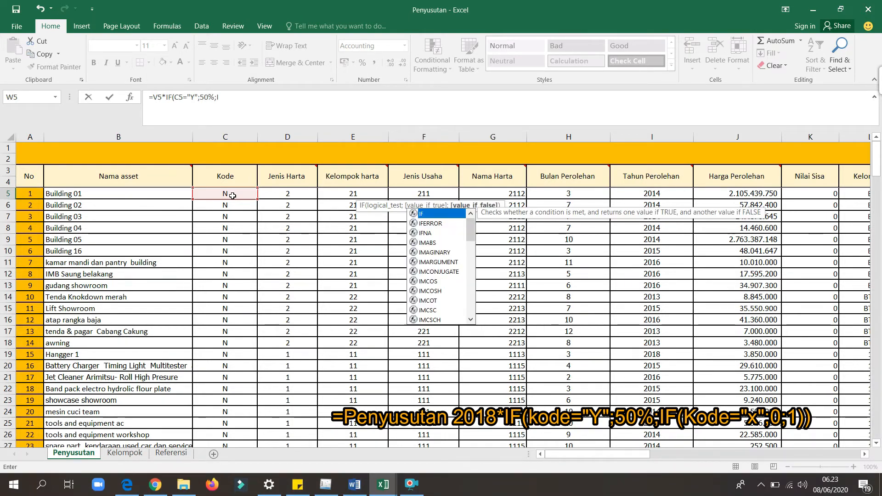
pyautogui.write('F(')
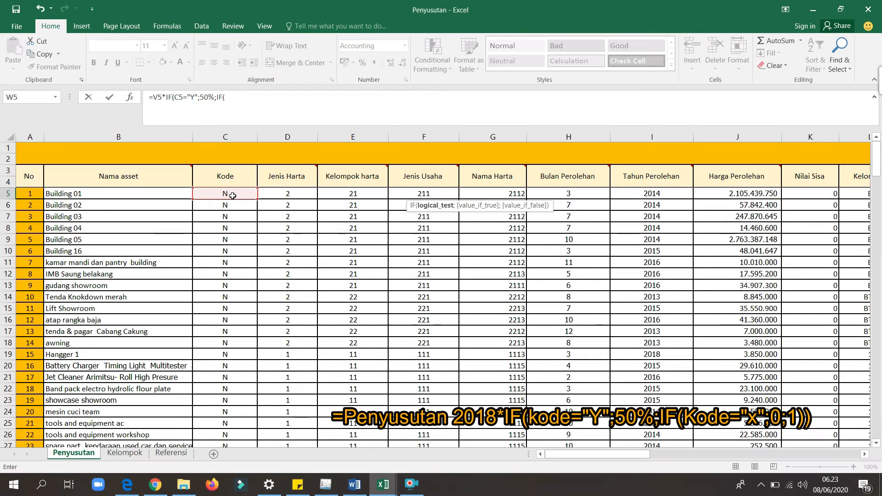
# Nest a second IF in the W5 formula that returns 0 when C5 equals "X" and 1 otherwise.
pyautogui.click(233, 195)
pyautogui.write('="X')
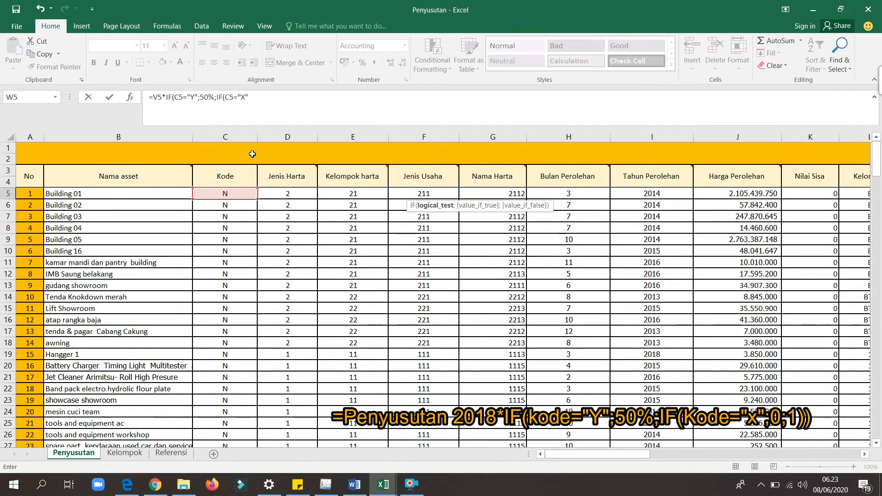
pyautogui.write(';')
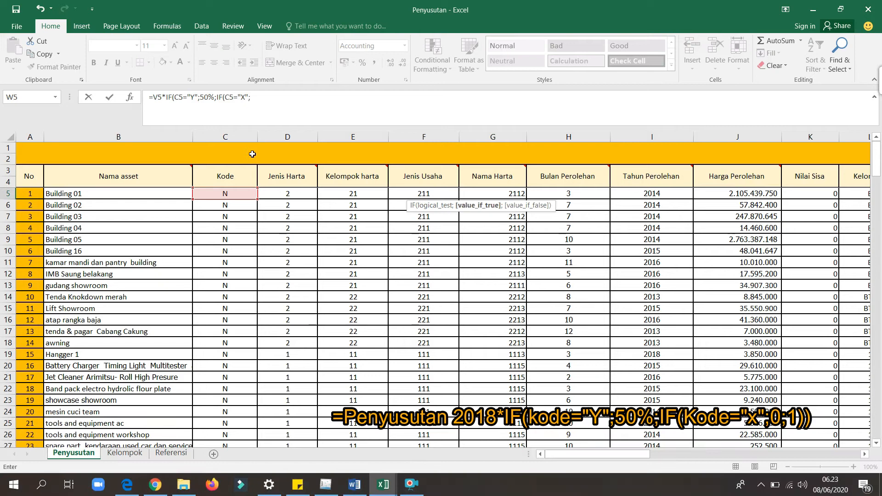
pyautogui.write('0;1')
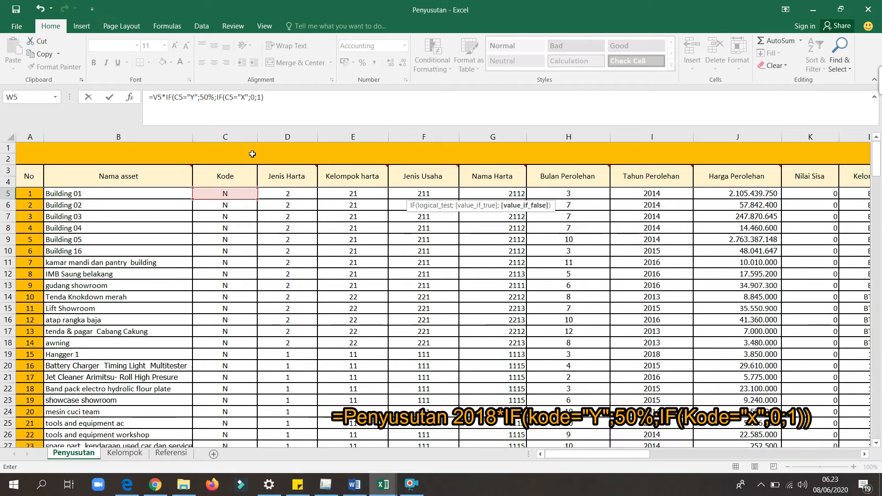
# Enter the W5 formula, accepting the correction that adds the closing parenthesis, and fill it down the Beban penyusutan column.
pyautogui.click(305, 111)
pyautogui.press('Return')
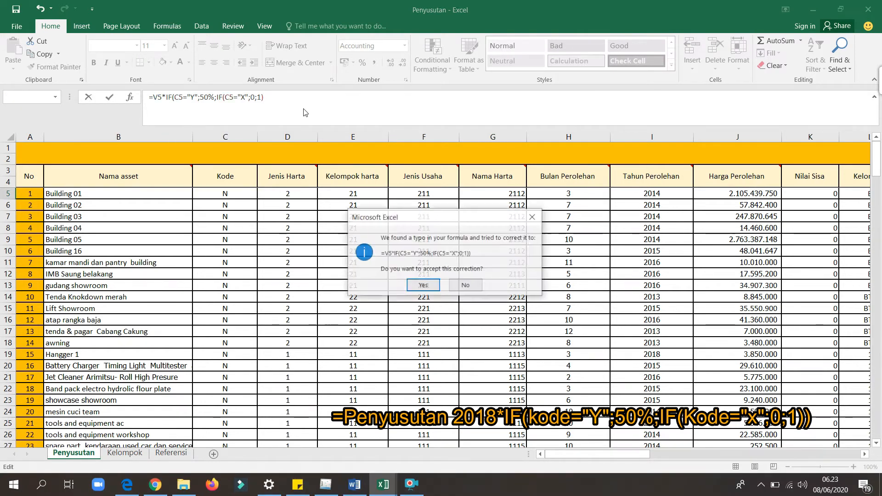
pyautogui.click(423, 285)
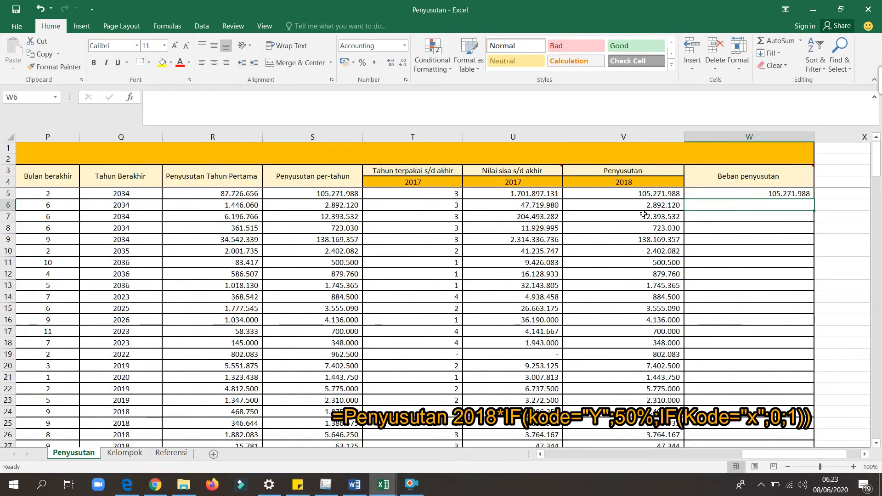
pyautogui.click(796, 193)
pyautogui.doubleClick(814, 199)
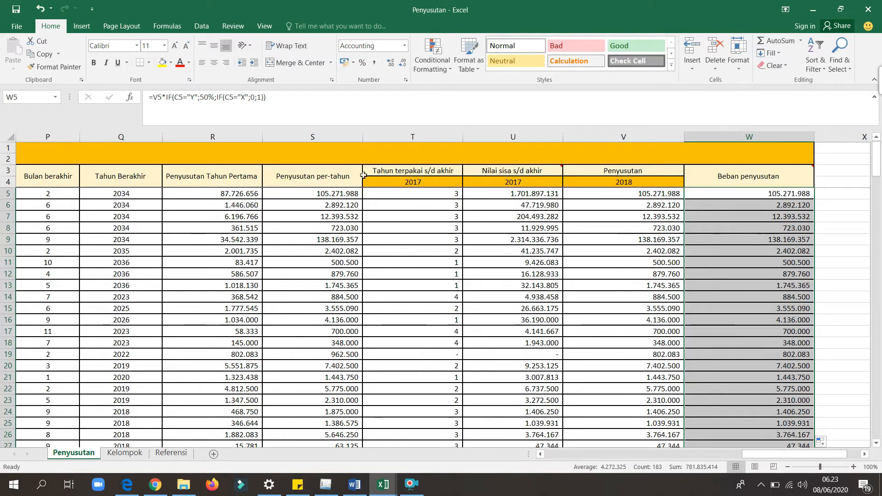
# Read the comments attached to the Nilai sisa s/d akhir and Beban penyusutan headers.
pyautogui.click(337, 175)
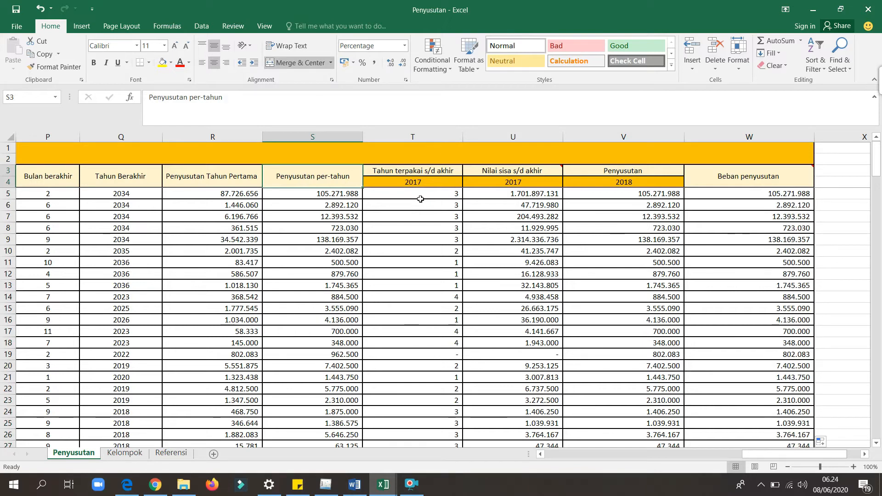
pyautogui.moveTo(553, 171)
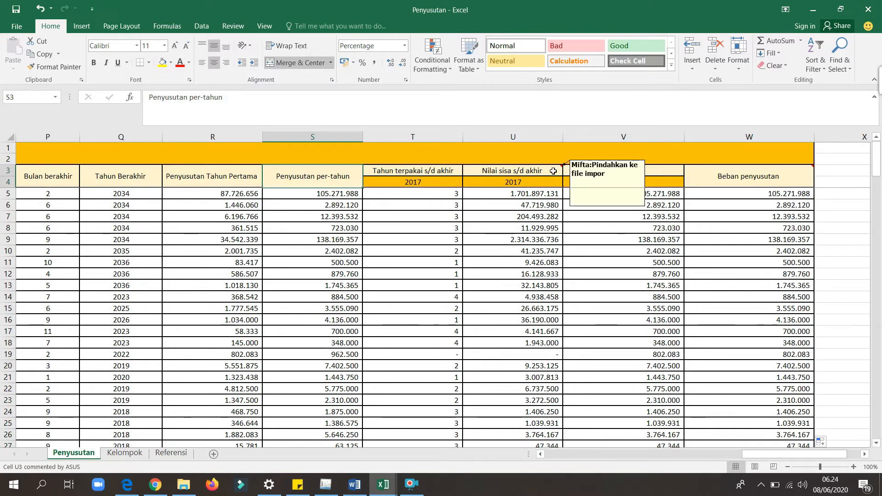
pyautogui.moveTo(786, 179)
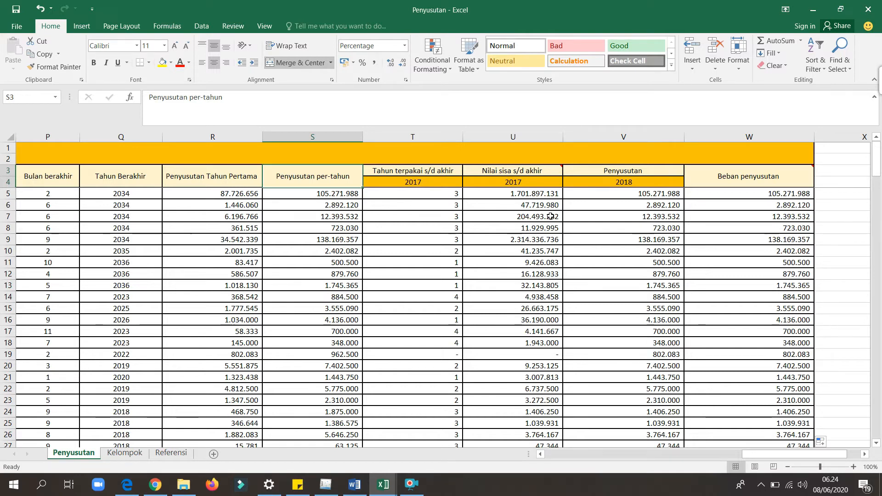
# Switch to File Explorer and open the Contoh Data Impor folder inside Downloads > E-SPT PPh Badan > E-SPT PPh Badan > SPT Badan.
pyautogui.click(185, 494)
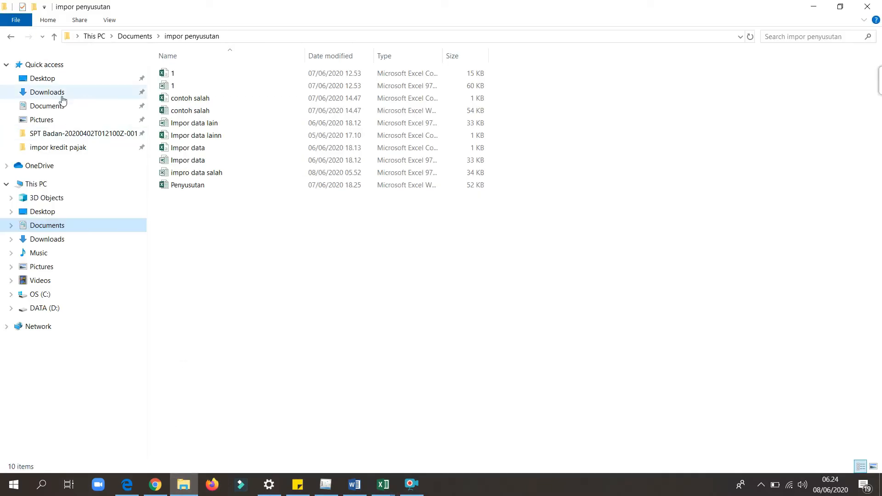
pyautogui.click(66, 100)
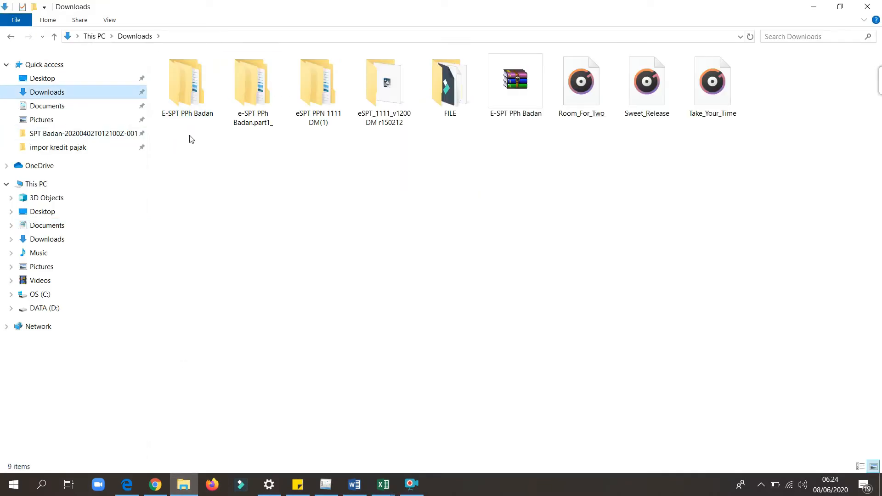
pyautogui.doubleClick(188, 72)
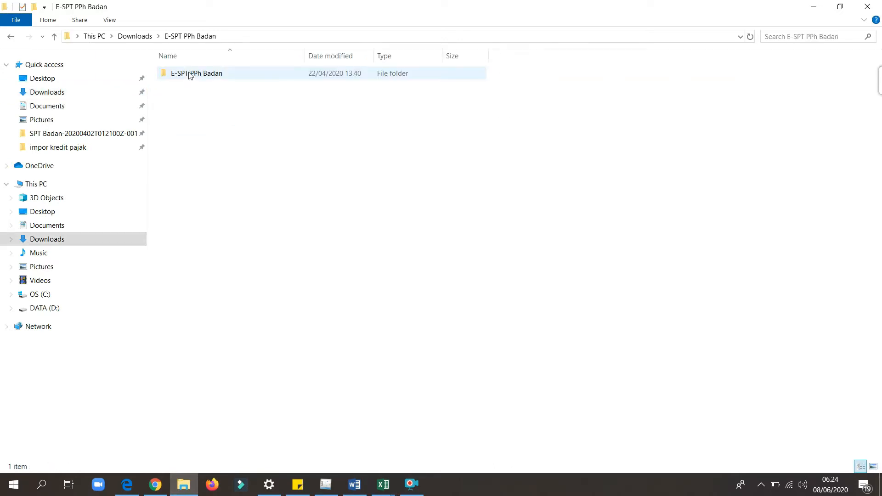
pyautogui.doubleClick(192, 74)
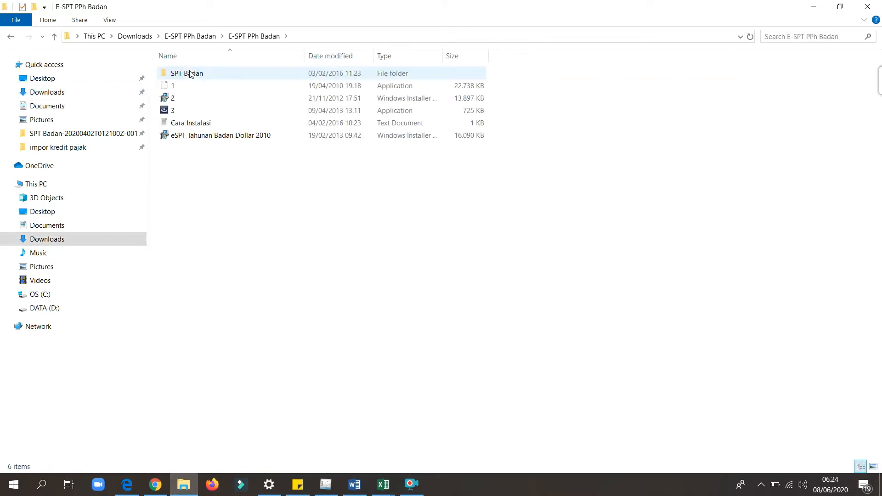
pyautogui.doubleClick(199, 74)
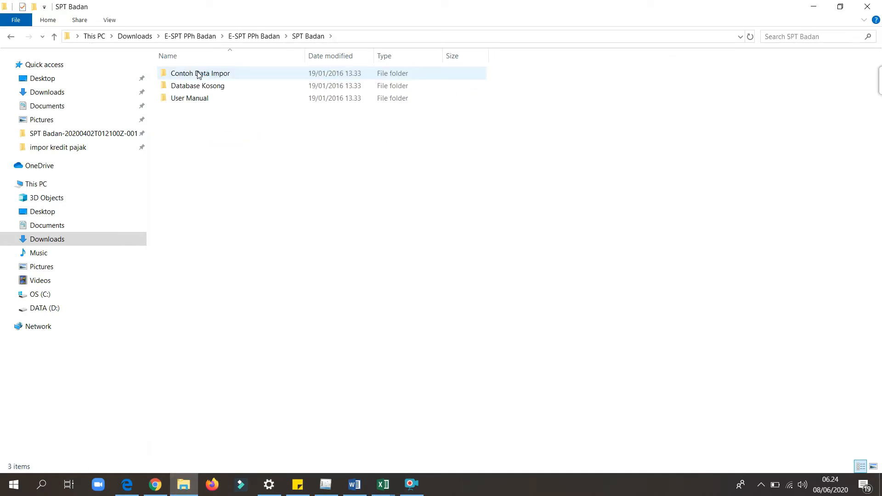
pyautogui.doubleClick(199, 75)
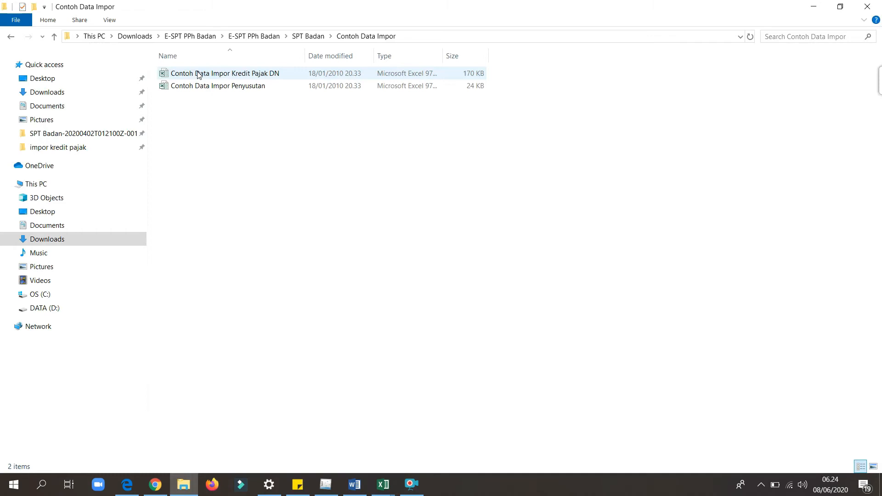
# Copy the Contoh Data Impor Penyusutan file into the Impor folder in Documents.
pyautogui.rightClick(276, 90)
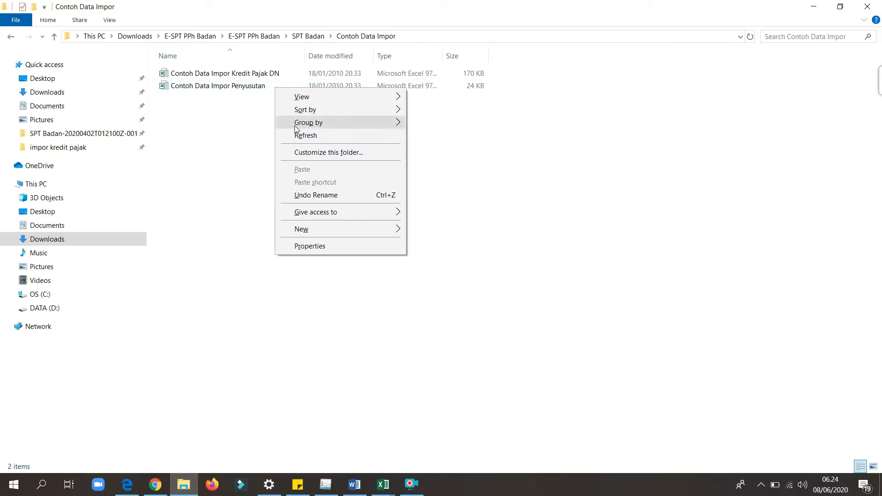
pyautogui.click(213, 91)
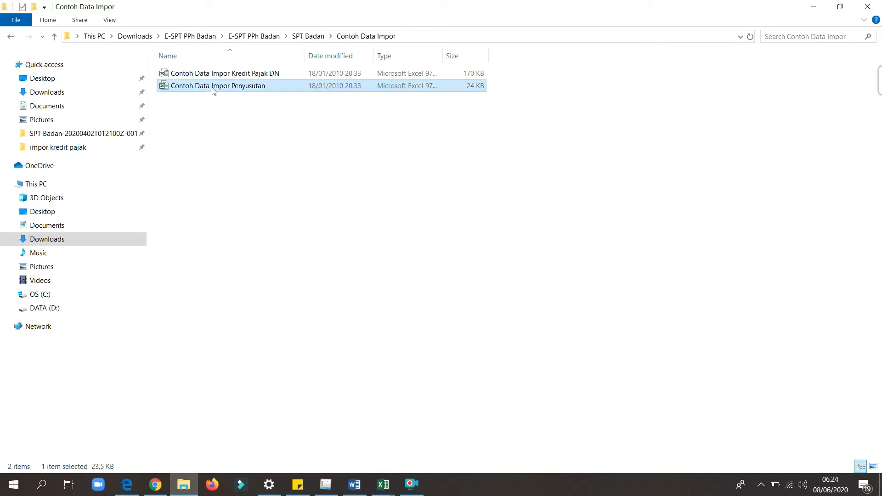
pyautogui.rightClick(213, 90)
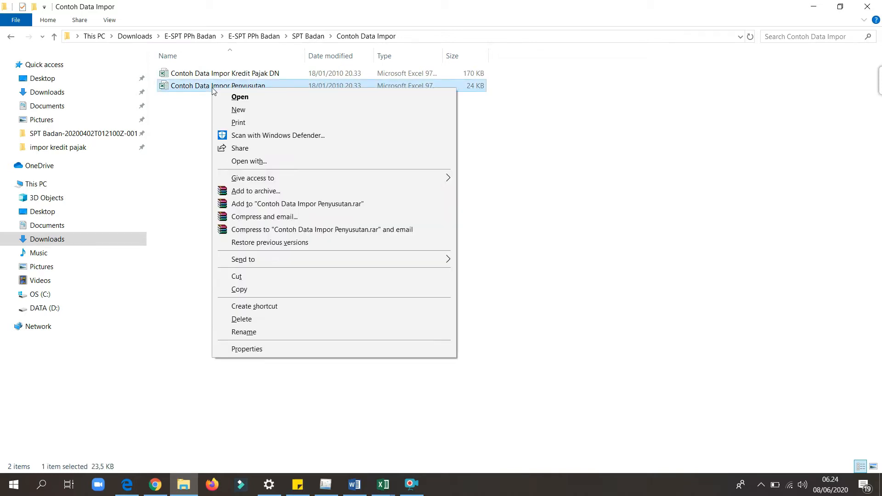
pyautogui.click(248, 289)
pyautogui.click(52, 226)
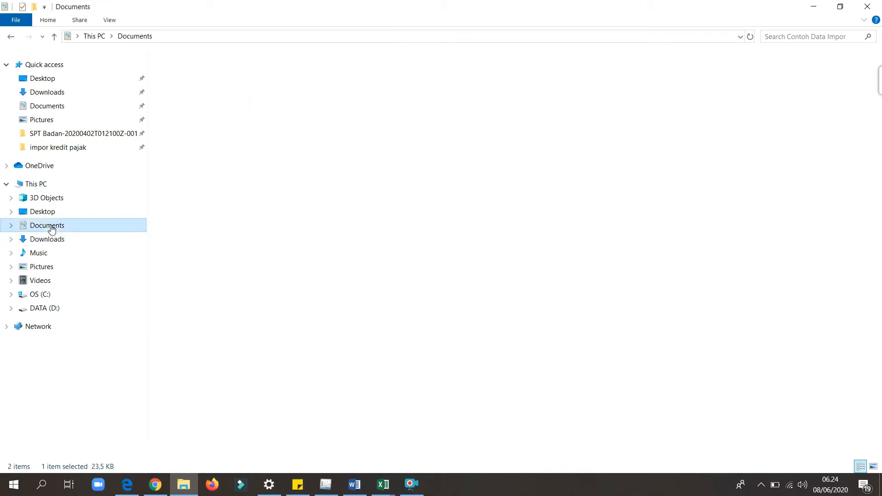
pyautogui.doubleClick(187, 174)
pyautogui.rightClick(187, 118)
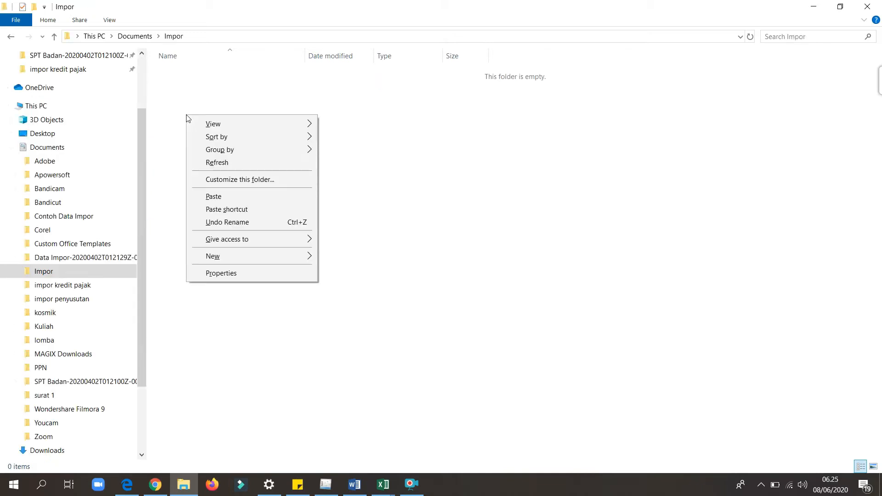
pyautogui.click(215, 200)
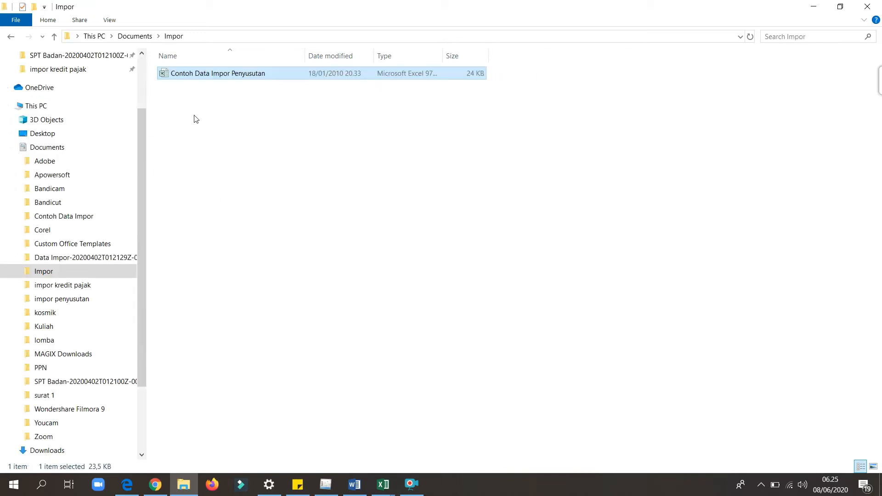
# Open the Contoh Data Impor Penyusutan workbook from the Impor folder in Excel, enable editing and look over its sample columns.
pyautogui.doubleClick(198, 73)
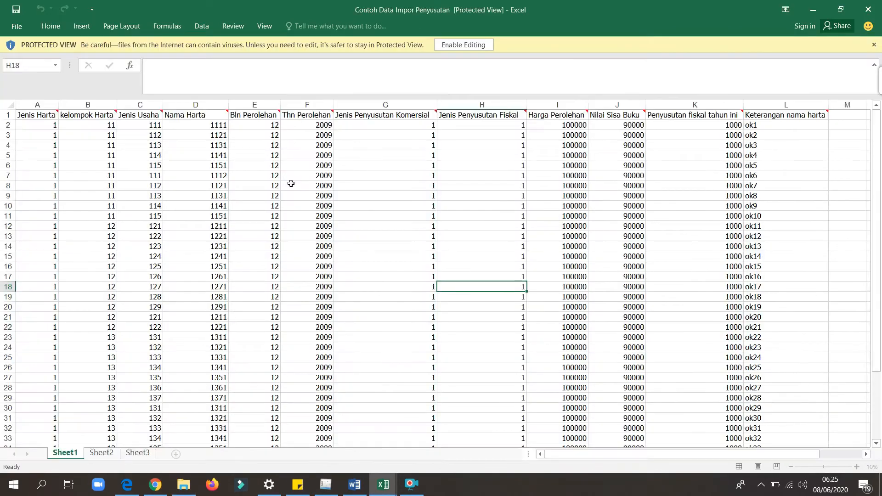
pyautogui.click(213, 177)
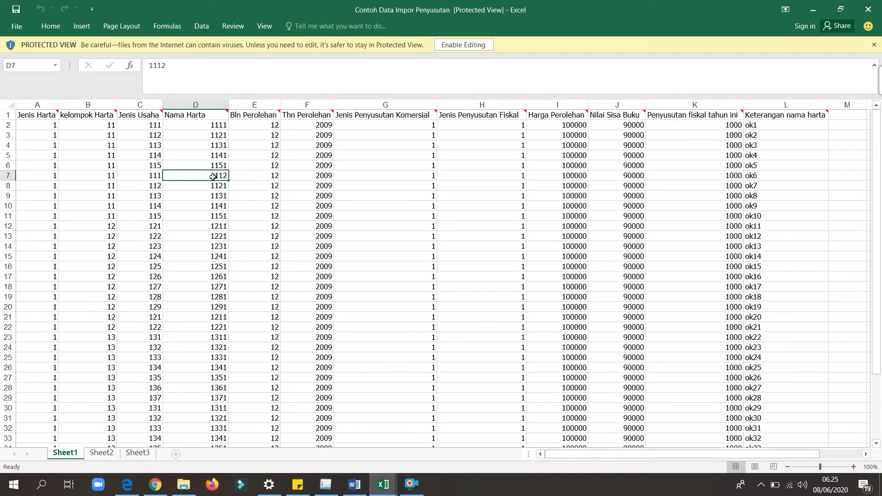
pyautogui.press('Left')
pyautogui.press('Left')
pyautogui.press('Left')
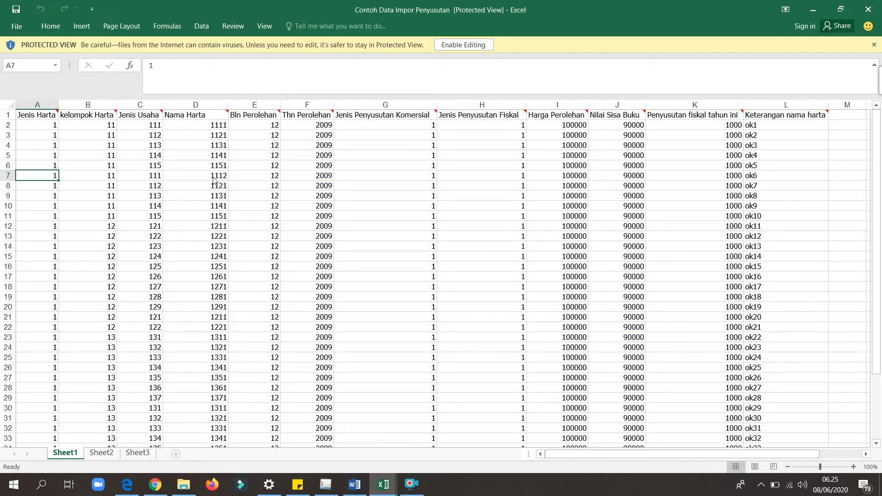
pyautogui.click(482, 43)
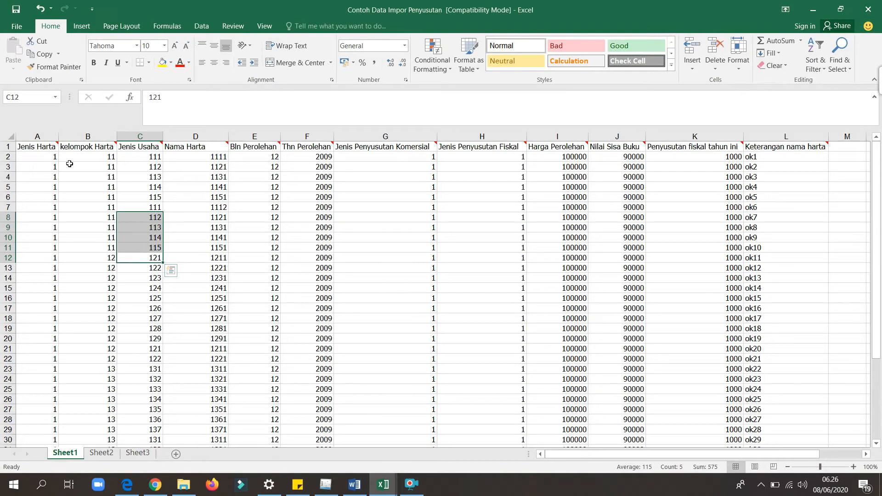
pyautogui.click(69, 164)
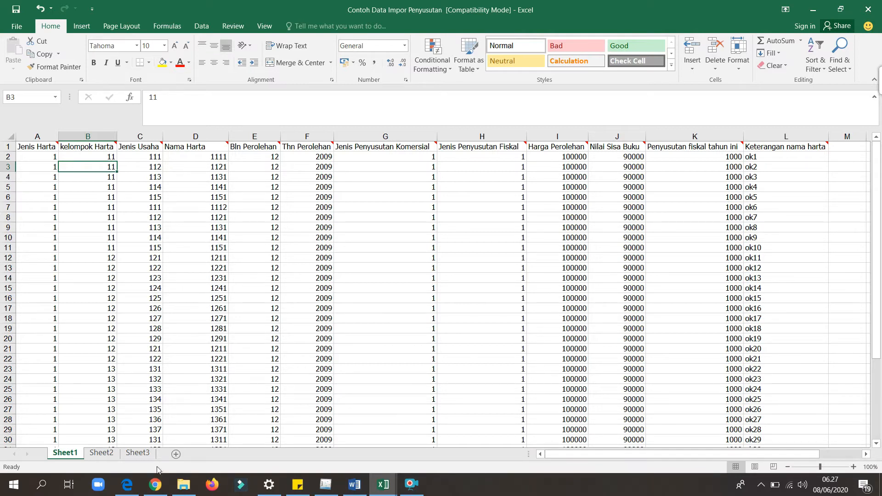
# Switch to Chrome to read the Kelompok 1 asset types in the PMK 96/2009 attachment, and return to the Penyusutan workbook's Referensi sheet in Excel.
pyautogui.click(155, 488)
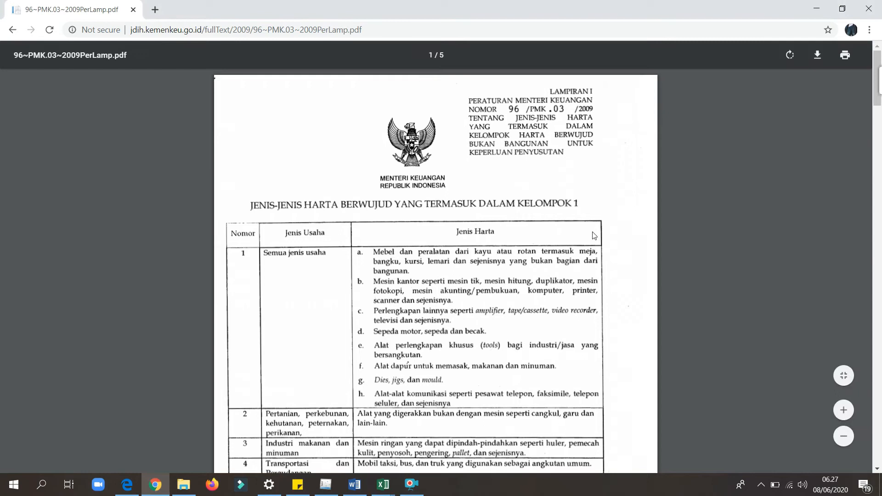
pyautogui.moveTo(879, 93)
pyautogui.mouseDown()
pyautogui.moveTo(878, 117)
pyautogui.moveTo(864, 76)
pyautogui.moveTo(870, 146)
pyautogui.moveTo(862, 169)
pyautogui.moveTo(834, 79)
pyautogui.moveTo(839, 97)
pyautogui.mouseUp()
pyautogui.moveTo(820, 55); pyautogui.dragTo(817, 52)
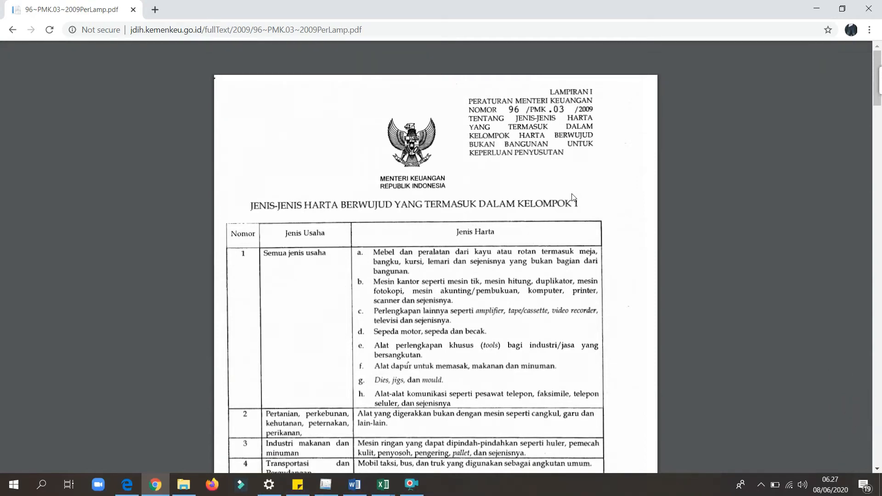
pyautogui.click(374, 489)
pyautogui.click(368, 455)
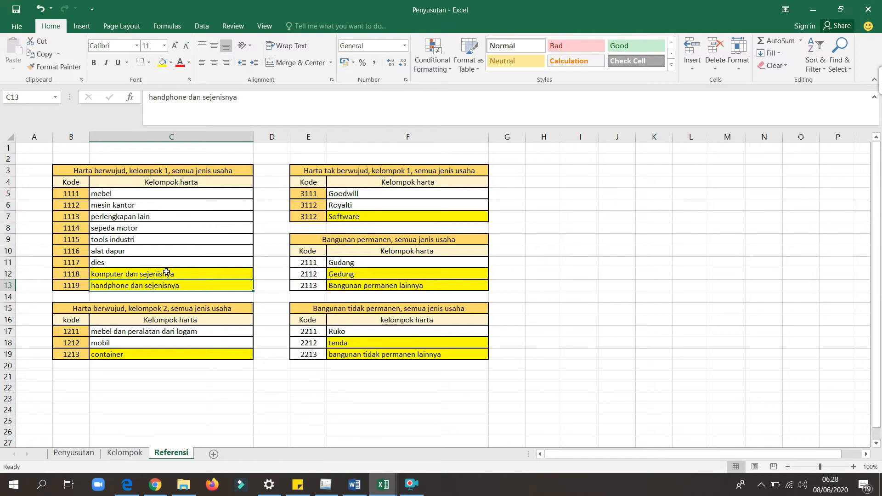
# Check the code assigned to komputer dan sejenisnya in the Kelompok 1 table of the Referensi sheet.
pyautogui.click(110, 275)
pyautogui.press('Left')
pyautogui.press('Right')
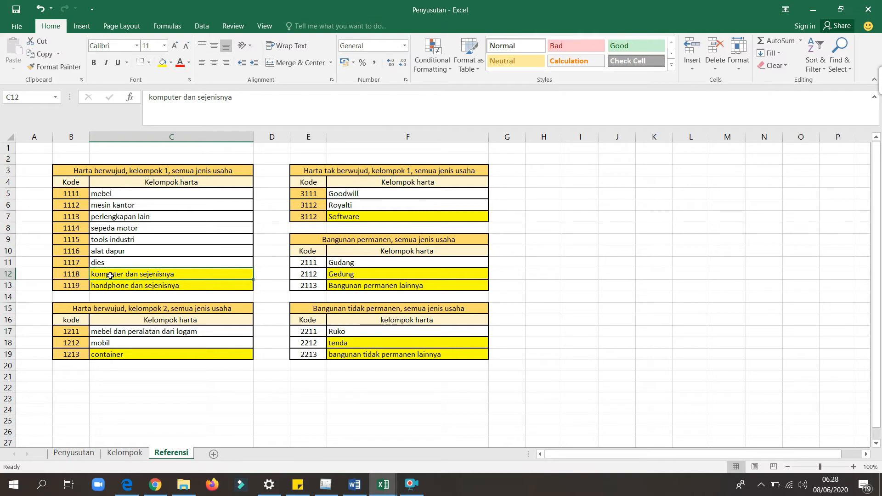
pyautogui.press('Left')
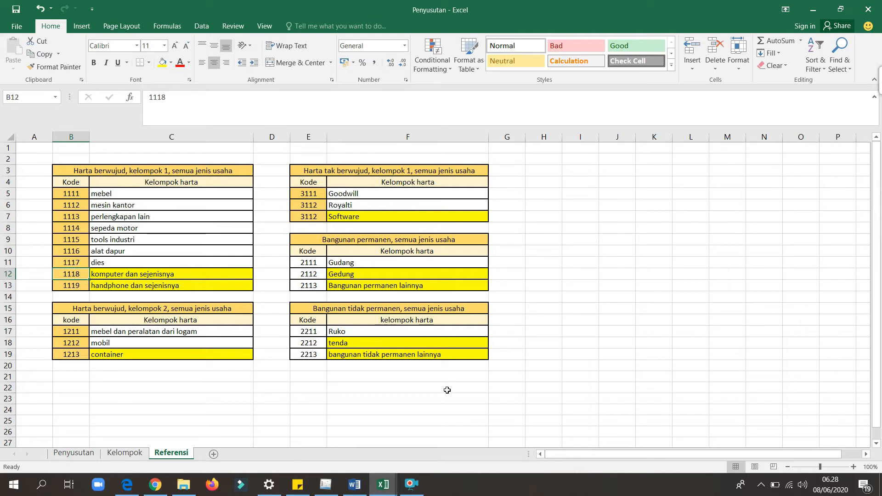
# Switch to e-SPT, open the Daftar Penyusutan dan Amortisasi Fiskal under Lampiran Khusus, and look at its blank input form.
pyautogui.moveTo(327, 486)
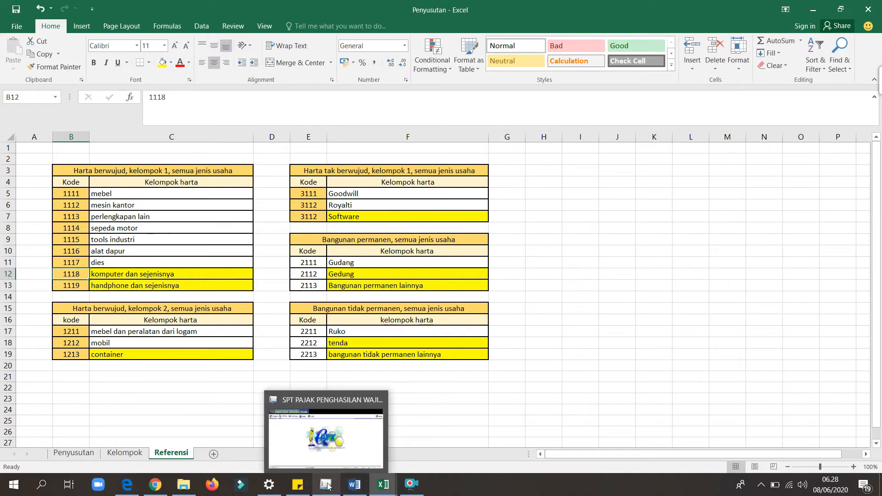
pyautogui.click(311, 444)
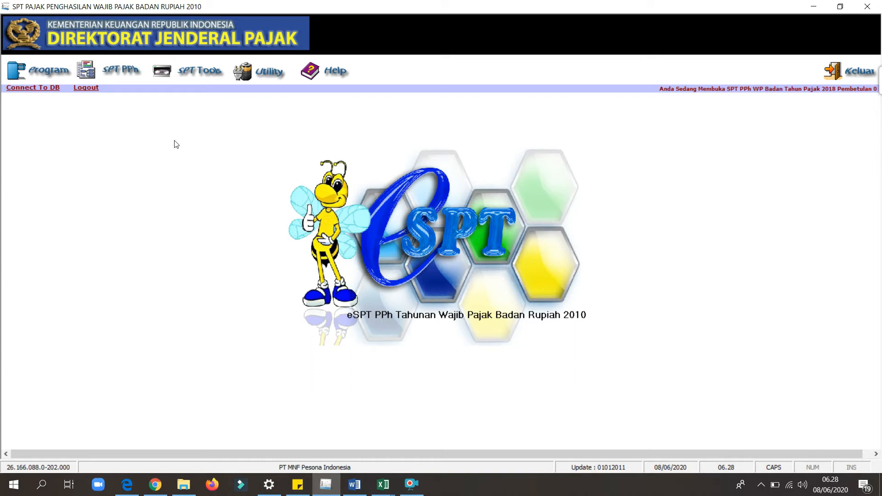
pyautogui.click(113, 80)
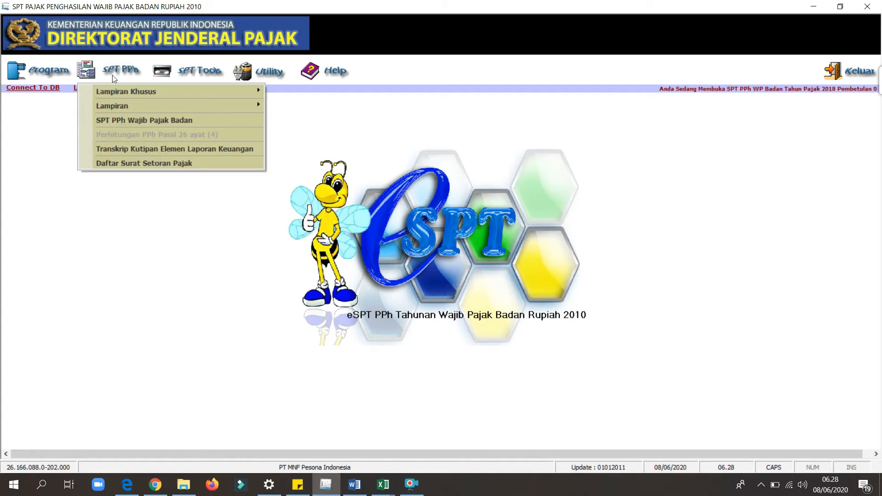
pyautogui.moveTo(124, 89)
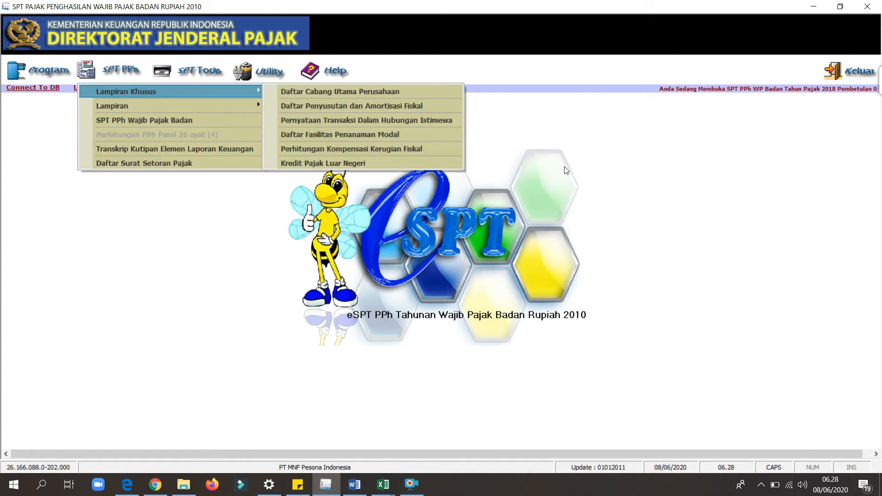
pyautogui.click(314, 106)
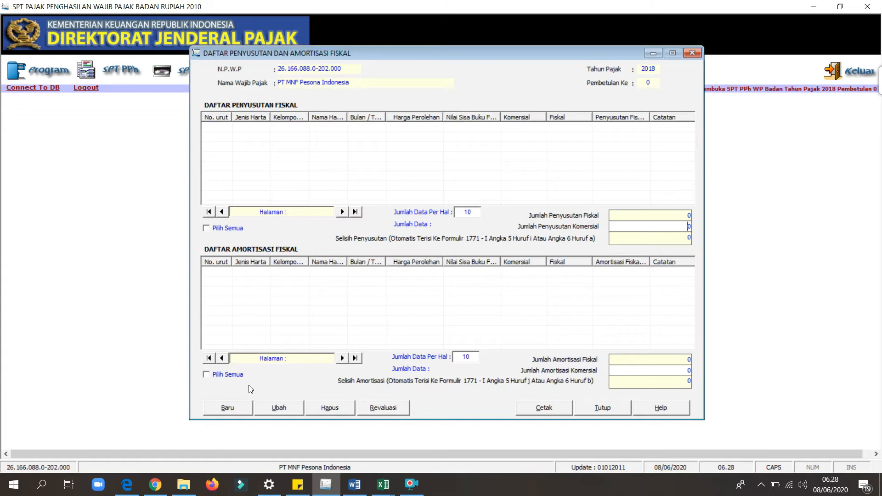
pyautogui.click(232, 410)
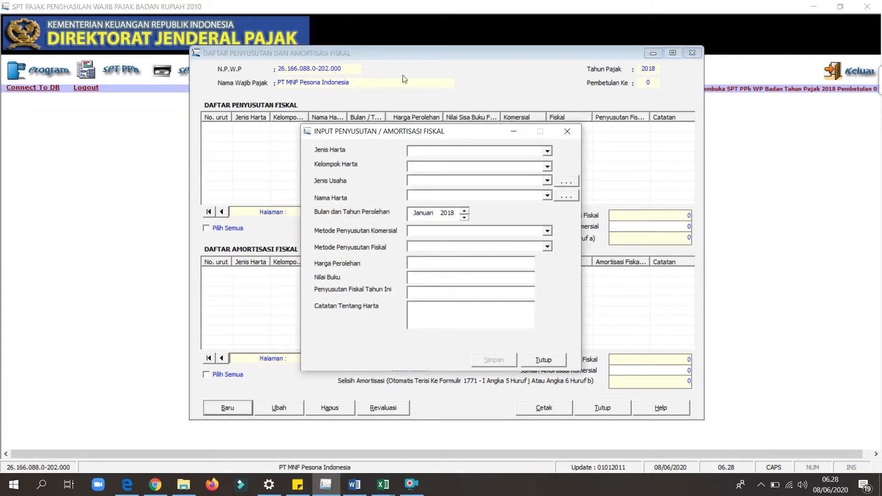
pyautogui.click(567, 131)
# Arrange e-SPT and the Penyusutan workbook side by side, and show the first columns of the Penyusutan sheet.
pyautogui.moveTo(443, 6); pyautogui.dragTo(880, 92)
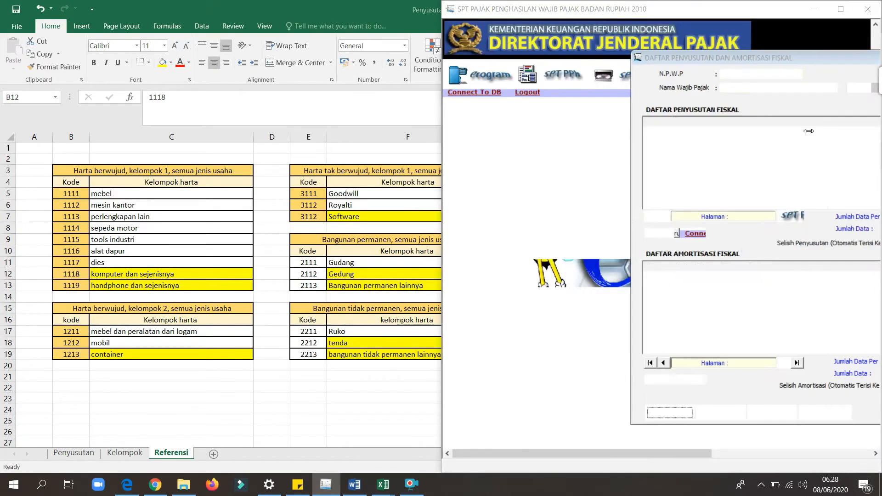
pyautogui.click(131, 126)
pyautogui.click(74, 453)
pyautogui.click(143, 255)
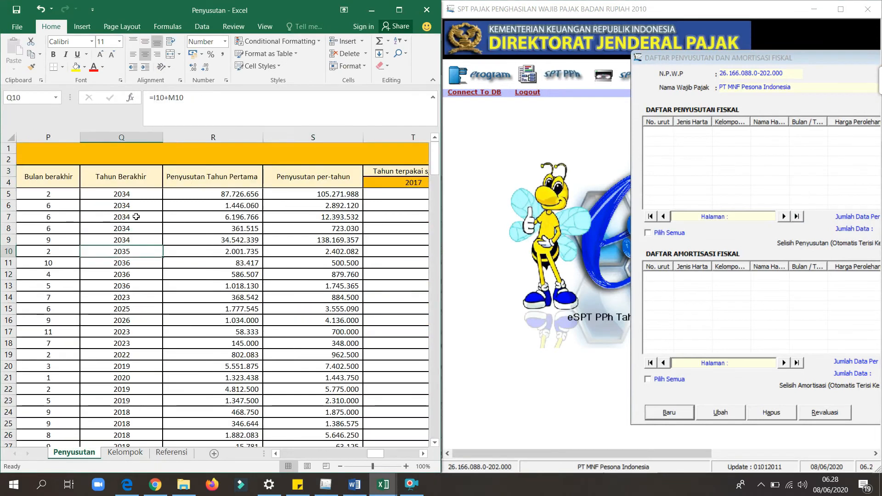
pyautogui.press('Left')
pyautogui.press('Left')
pyautogui.press('Left')
pyautogui.press('Left')
pyautogui.press('Left')
pyautogui.press('Left')
pyautogui.press('Left')
pyautogui.press('Left')
pyautogui.press('Left')
pyautogui.press('Left')
pyautogui.press('Left')
pyautogui.press('Left')
pyautogui.press('Left')
pyautogui.press('Left')
pyautogui.press('Left')
pyautogui.press('Left')
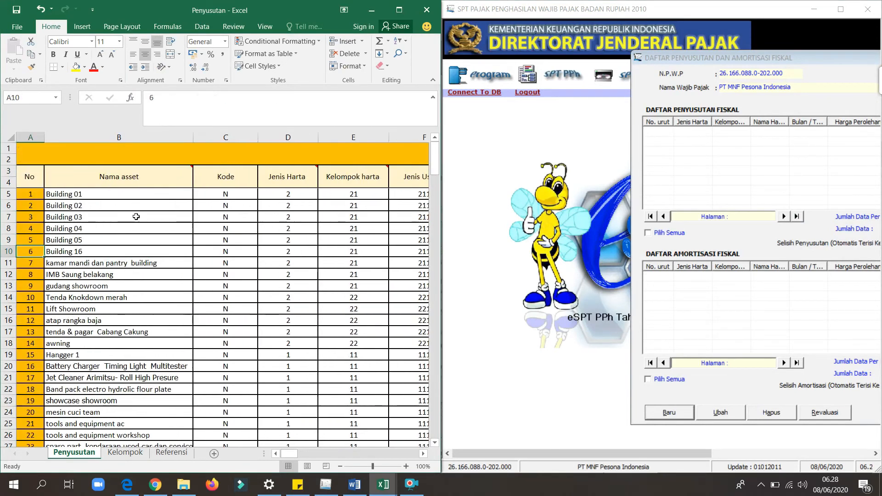
# Open a new fiscal depreciation entry in e-SPT and position its form beside the Excel data.
pyautogui.moveTo(683, 53); pyautogui.dragTo(487, 41)
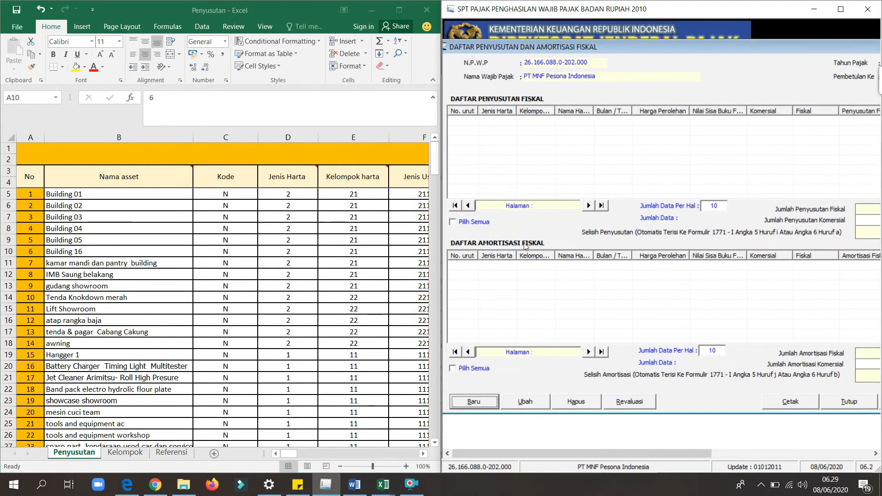
pyautogui.click(471, 404)
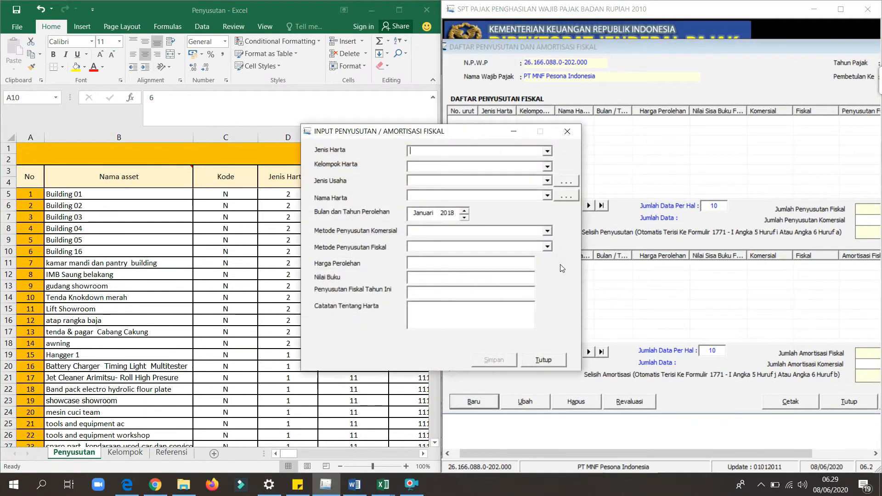
pyautogui.moveTo(381, 133); pyautogui.dragTo(535, 146)
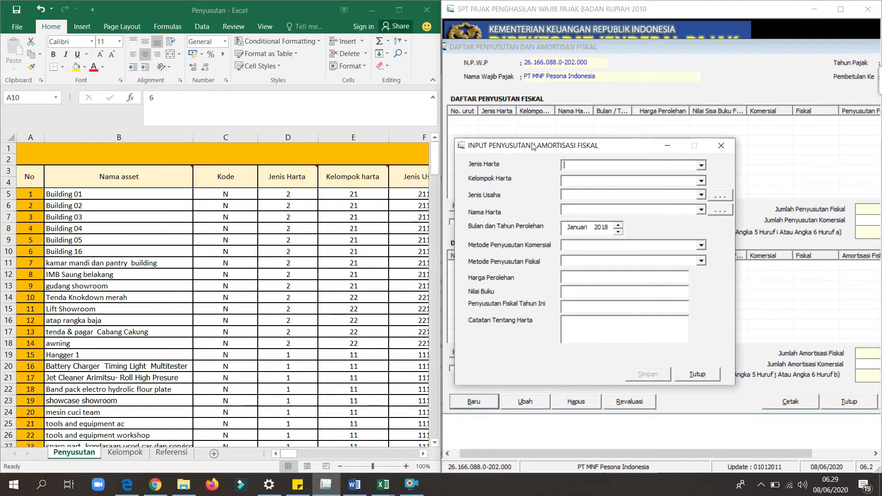
# Set Jenis Harta to Kelompok Bangunan, Kelompok Harta to Permanen and Jenis Usaha to Semua jenis usaha.
pyautogui.click(701, 167)
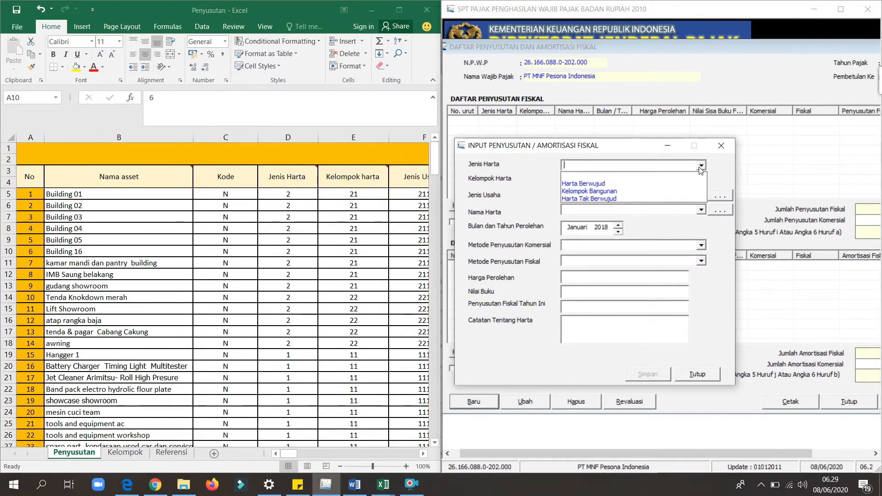
pyautogui.click(627, 192)
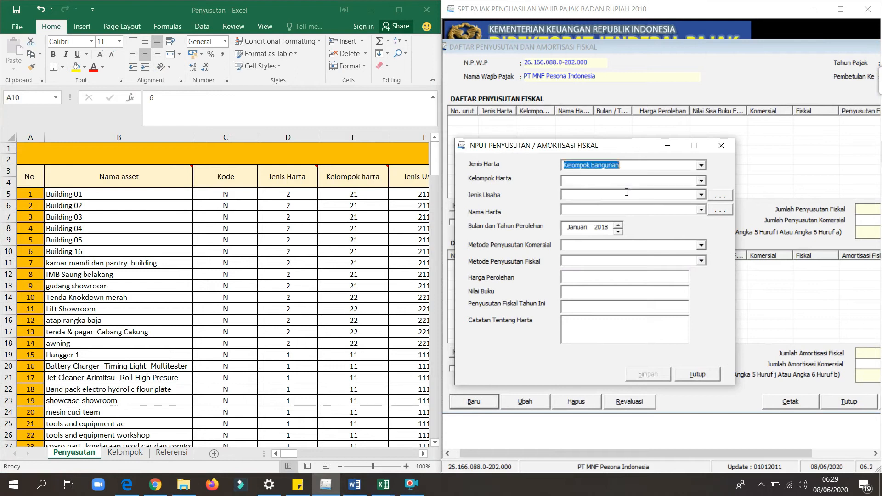
pyautogui.click(703, 182)
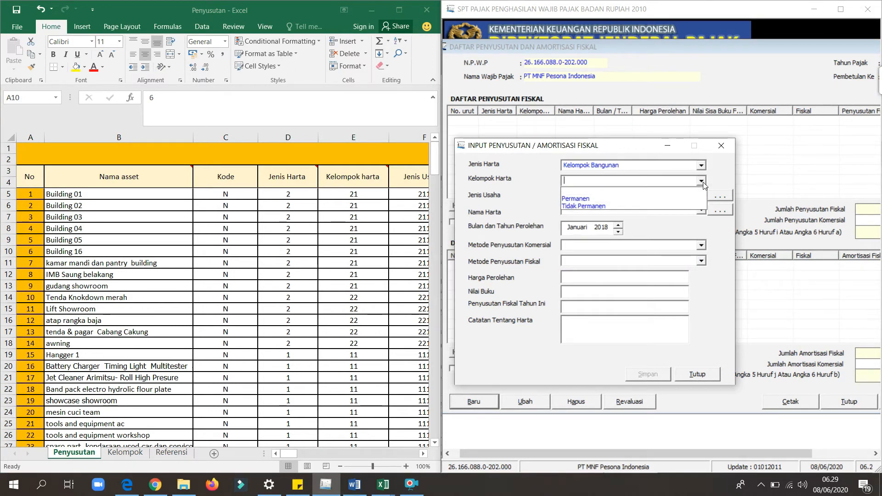
pyautogui.click(623, 199)
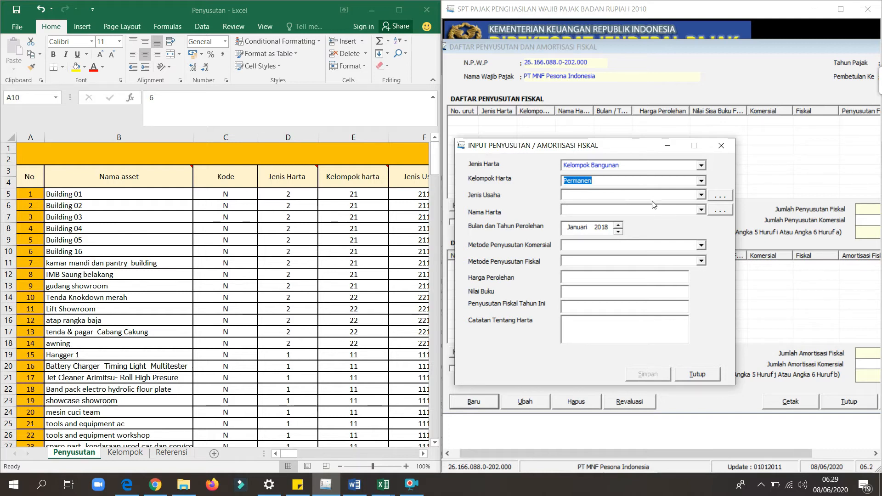
pyautogui.click(701, 195)
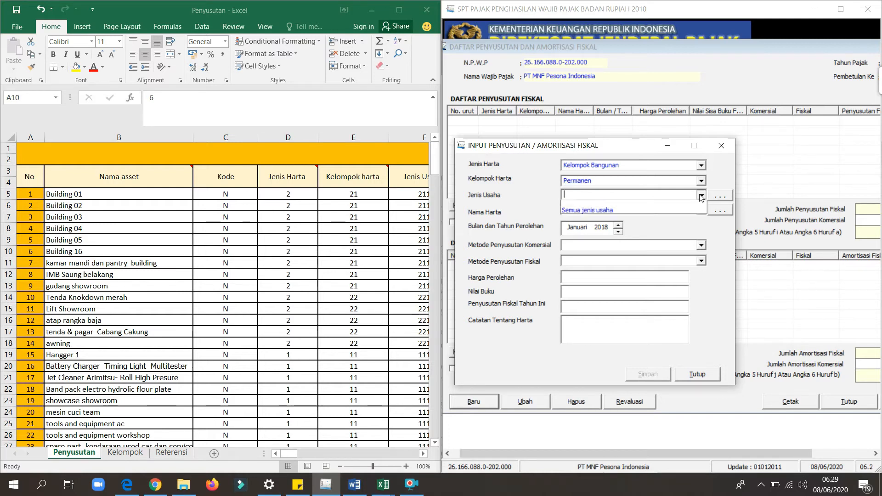
pyautogui.click(626, 212)
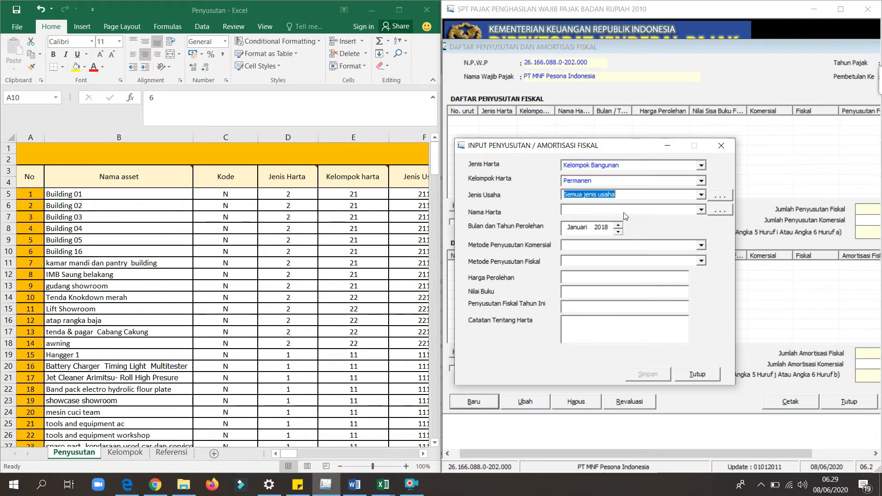
# View the Jenis Usaha reference codes, try to save a new entry without a name, and leave the dialog.
pyautogui.click(721, 198)
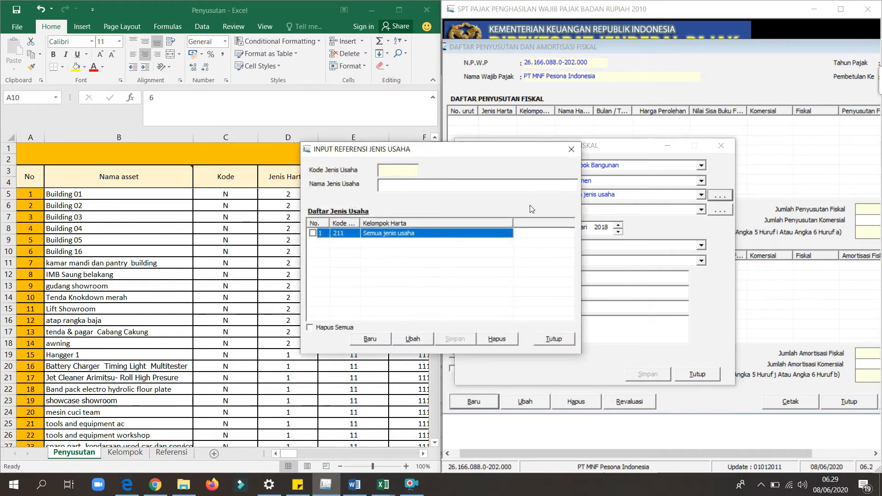
pyautogui.click(372, 340)
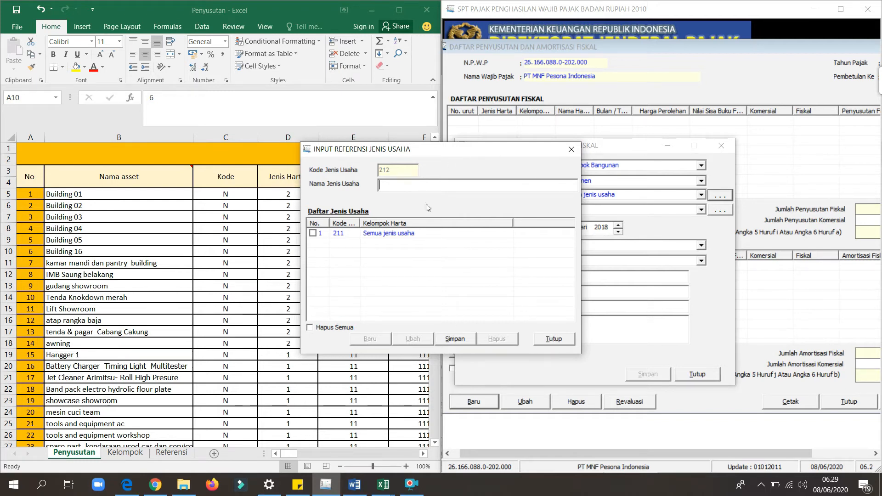
pyautogui.click(546, 343)
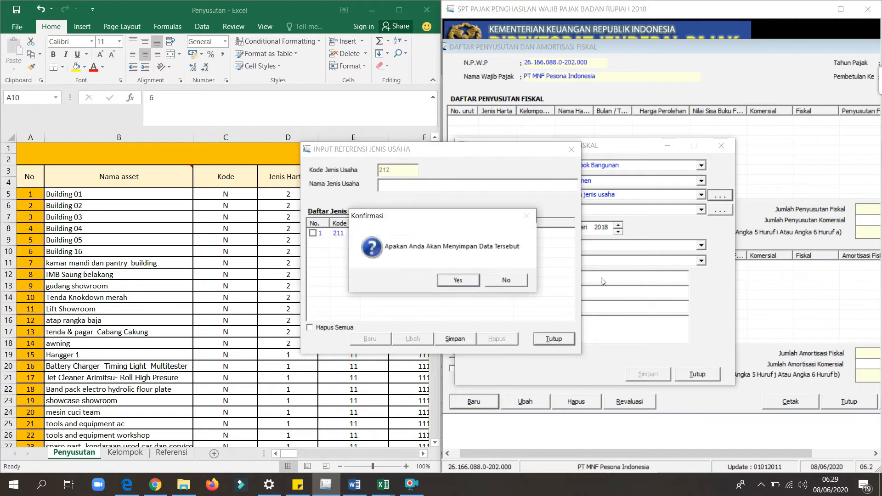
pyautogui.click(470, 282)
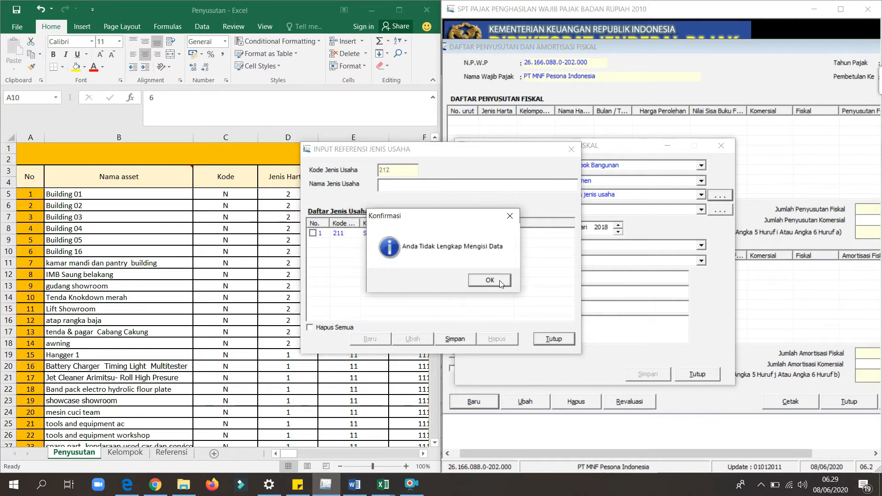
pyautogui.click(500, 281)
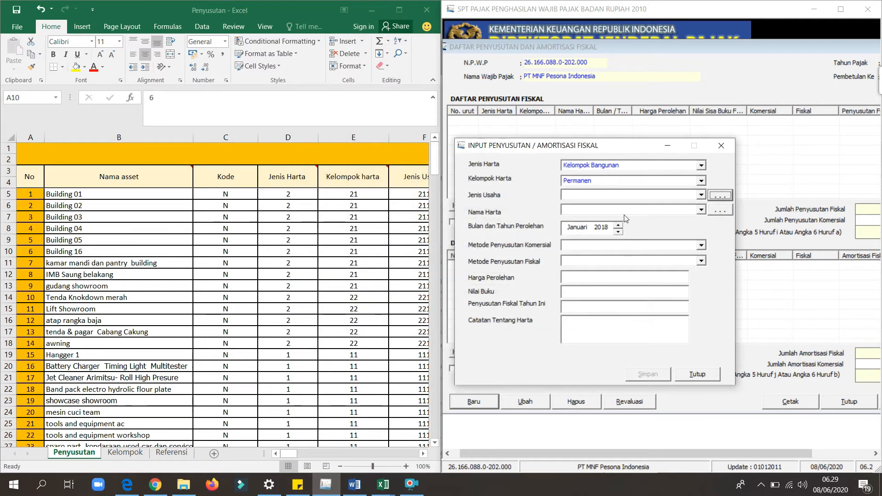
# View the Nama Harta choices and try to open the Nama Harta reference list with Jenis Usaha left empty.
pyautogui.click(701, 210)
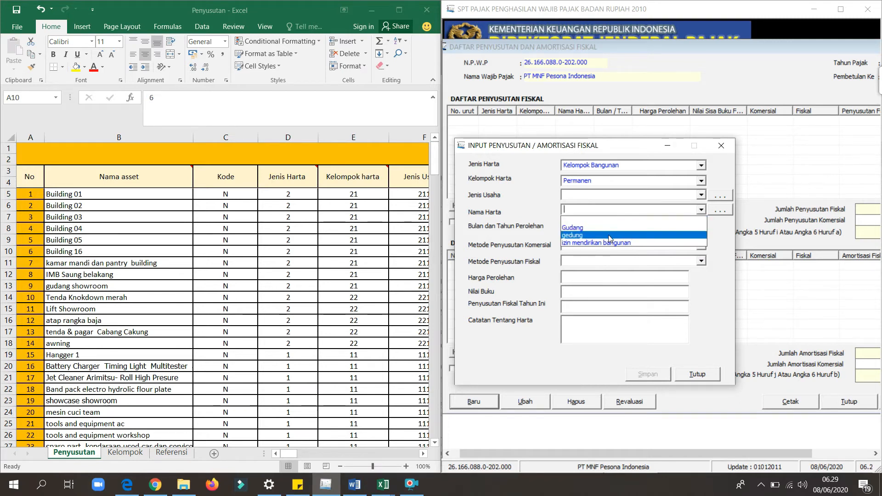
pyautogui.click(716, 171)
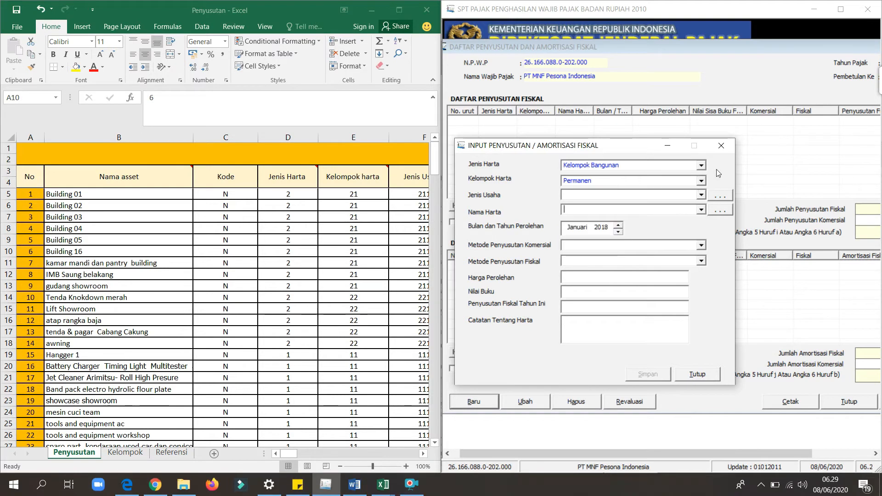
pyautogui.click(720, 210)
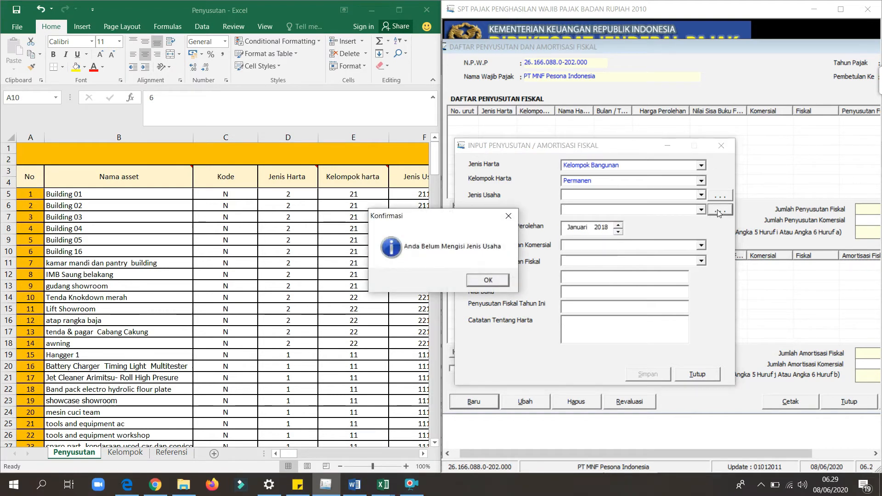
pyautogui.click(509, 216)
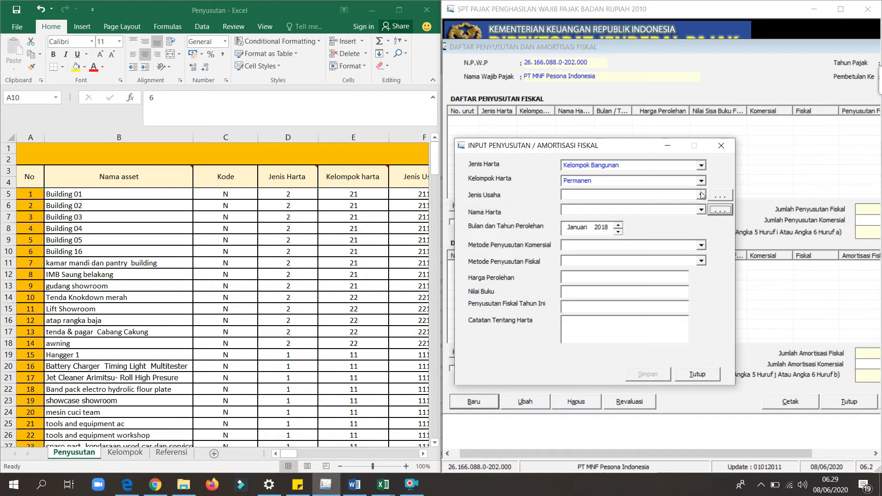
# Select Semua jenis usaha again as the Jenis Usaha and choose gedung as the Nama Harta.
pyautogui.click(701, 195)
pyautogui.click(629, 213)
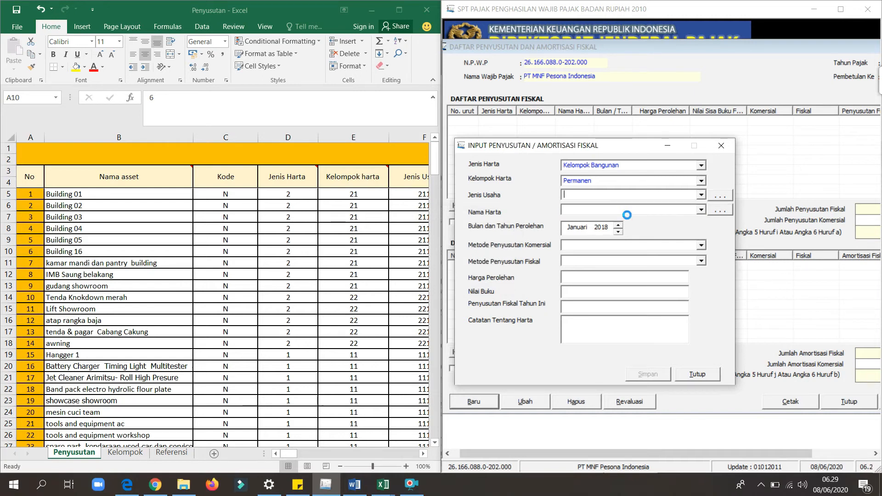
pyautogui.click(701, 210)
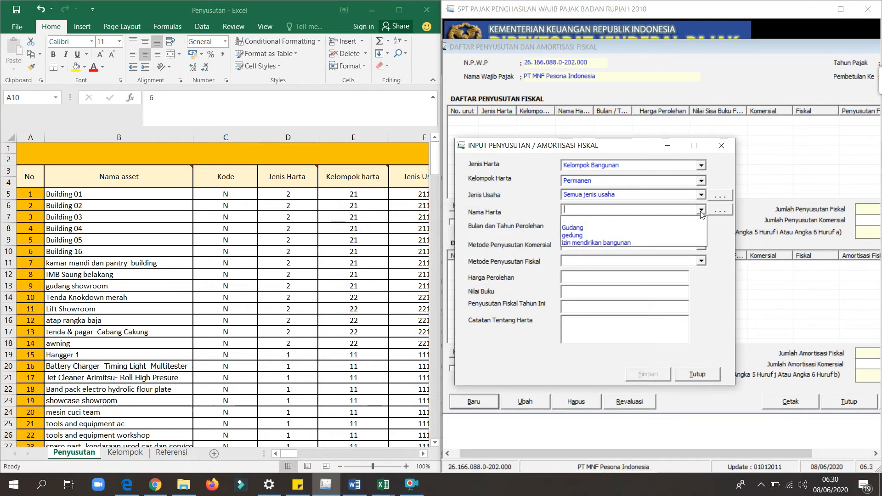
pyautogui.click(597, 239)
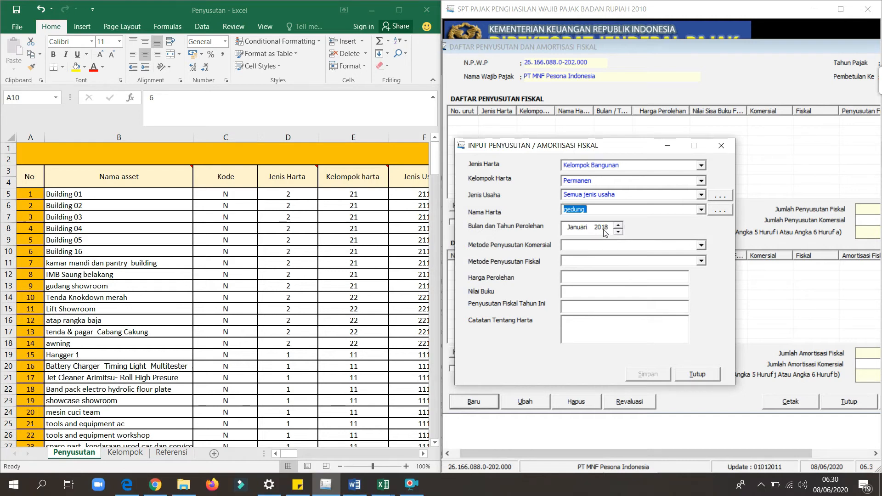
# Set the Bulan dan Tahun Perolehan to Maret 2014, matching Building 01's acquisition data in the Penyusutan worksheet.
pyautogui.click(354, 202)
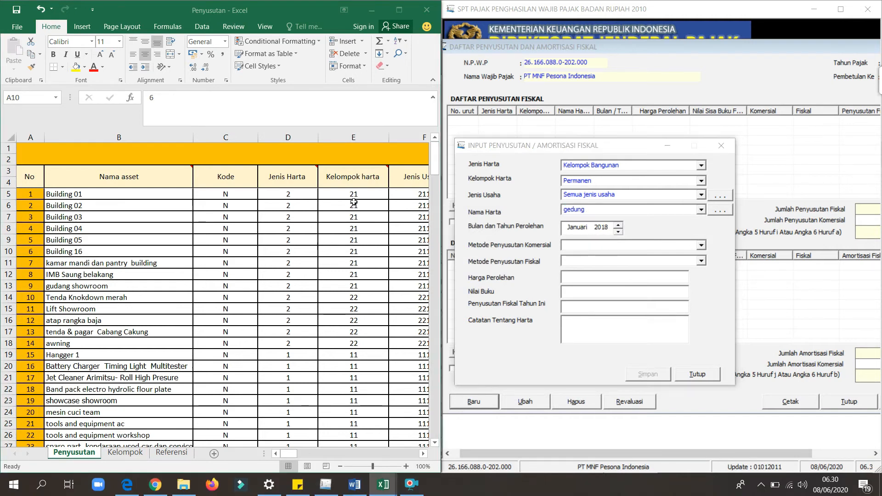
pyautogui.moveTo(293, 456); pyautogui.dragTo(312, 453)
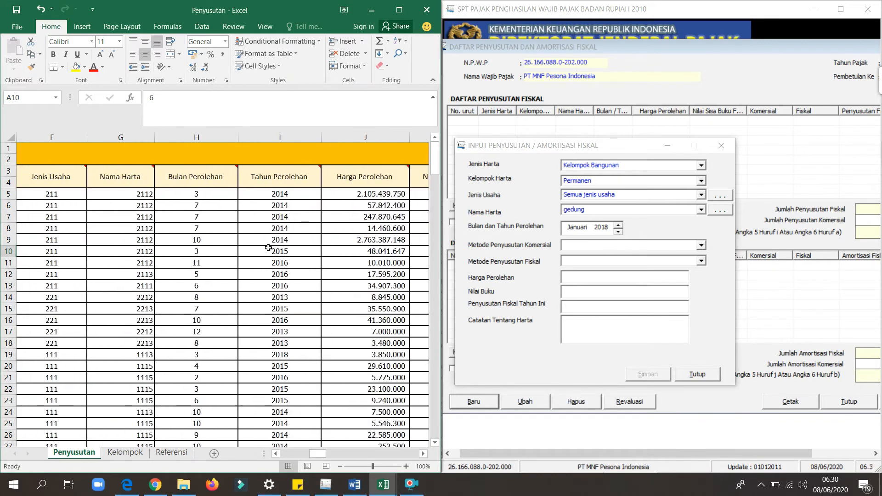
pyautogui.click(619, 232)
pyautogui.click(618, 233)
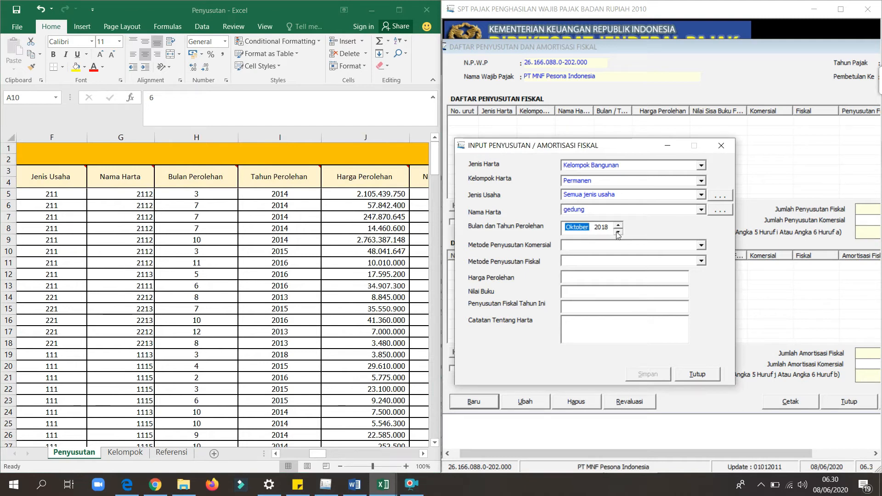
pyautogui.click(618, 225)
pyautogui.click(618, 225)
pyautogui.click(618, 225)
pyautogui.click(618, 225)
pyautogui.click(617, 225)
pyautogui.click(602, 229)
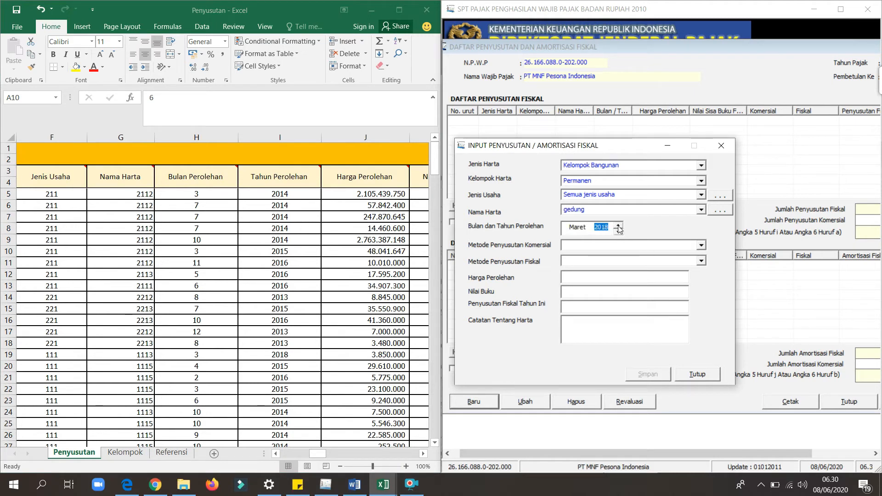
pyautogui.click(618, 233)
pyautogui.click(619, 232)
# Set both Metode Penyusutan Komersial and Metode Penyusutan Fiskal to Garis Lurus.
pyautogui.click(701, 245)
pyautogui.click(625, 263)
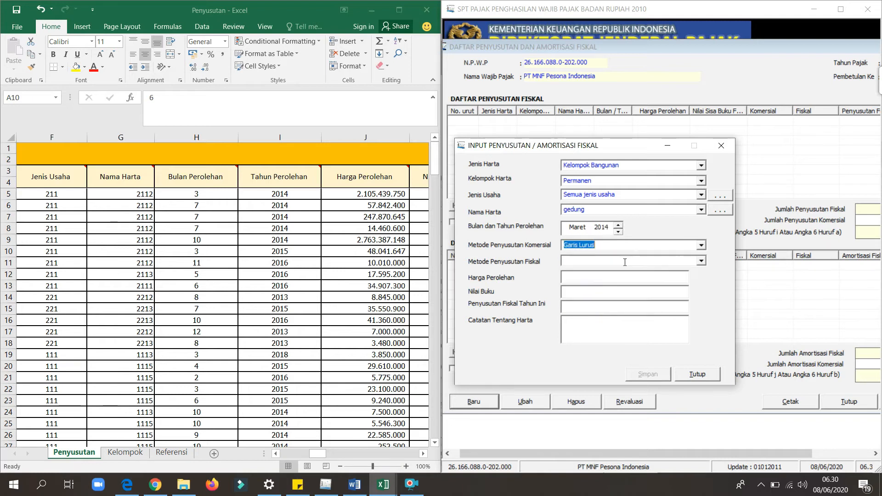
pyautogui.click(701, 261)
pyautogui.click(593, 271)
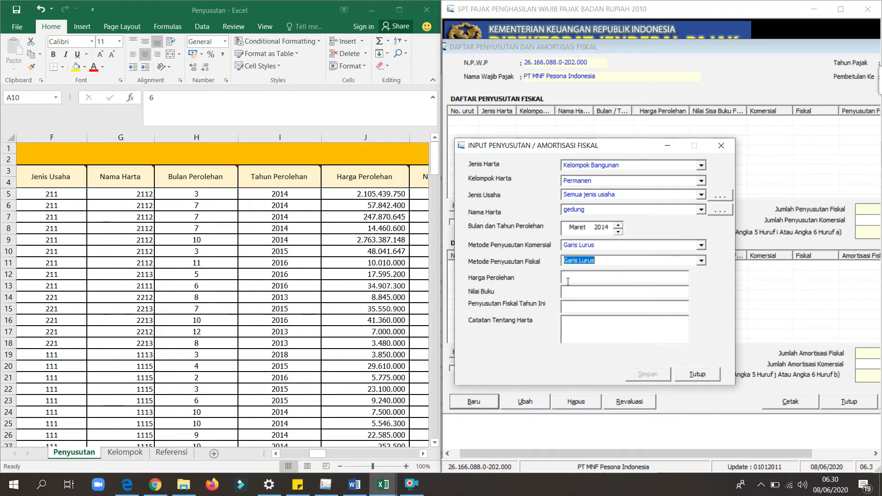
# Enter 2.105.439.750 as the Harga Perolehan and let the form calculate the book value and this year's fiscal depreciation.
pyautogui.click(576, 278)
pyautogui.write('21054397509')
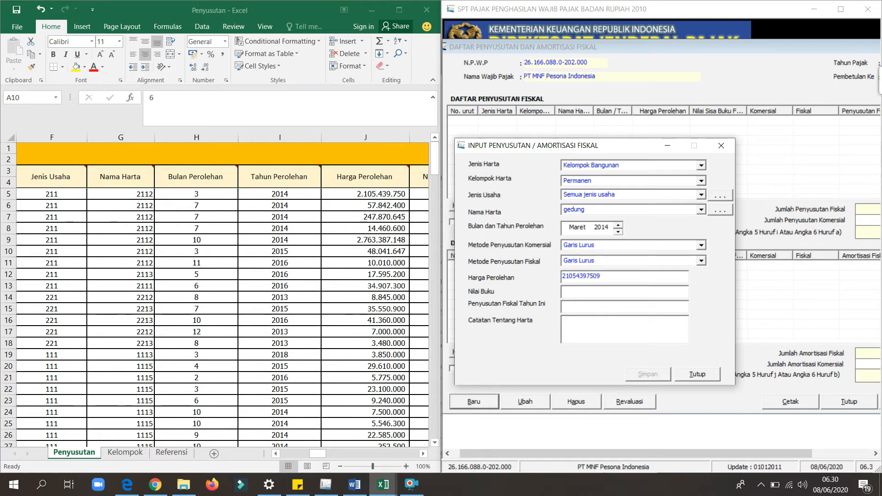
pyautogui.press('BackSpace')
pyautogui.press('Tab')
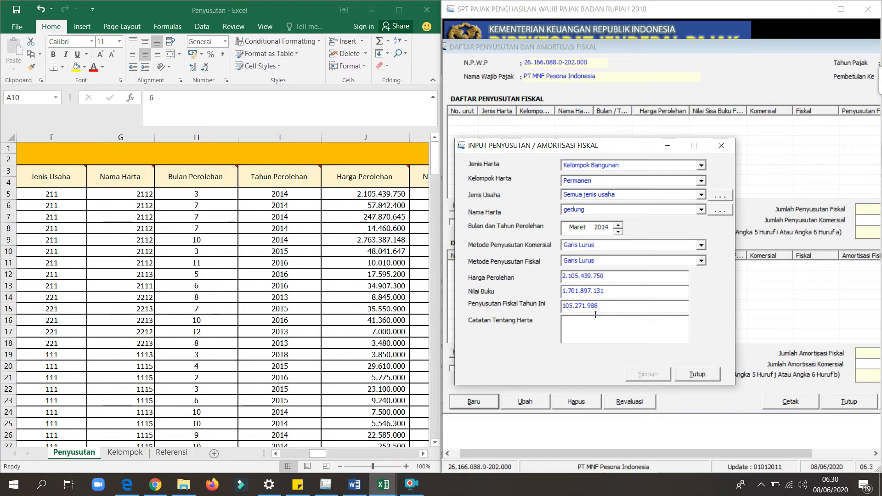
# Enter BUILDING 01 as the Catatan Tentang Harta, then save the asset and decline another new entry.
pyautogui.click(579, 318)
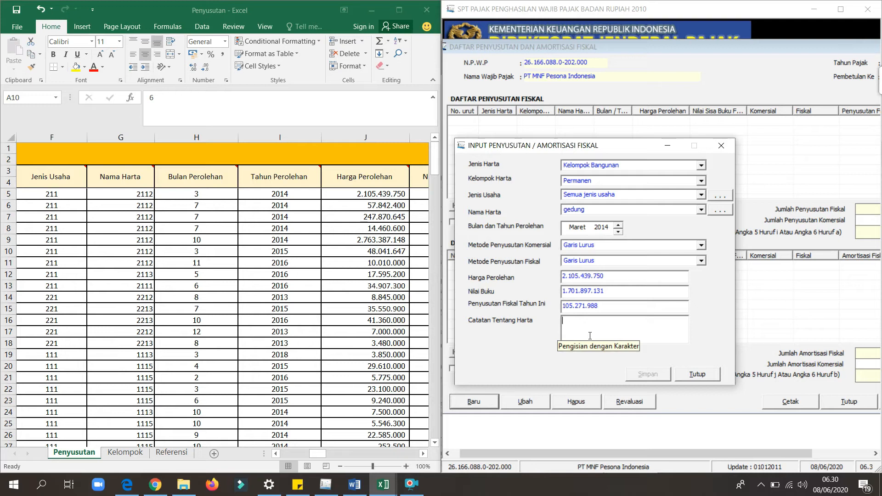
pyautogui.write('BUILDING 01')
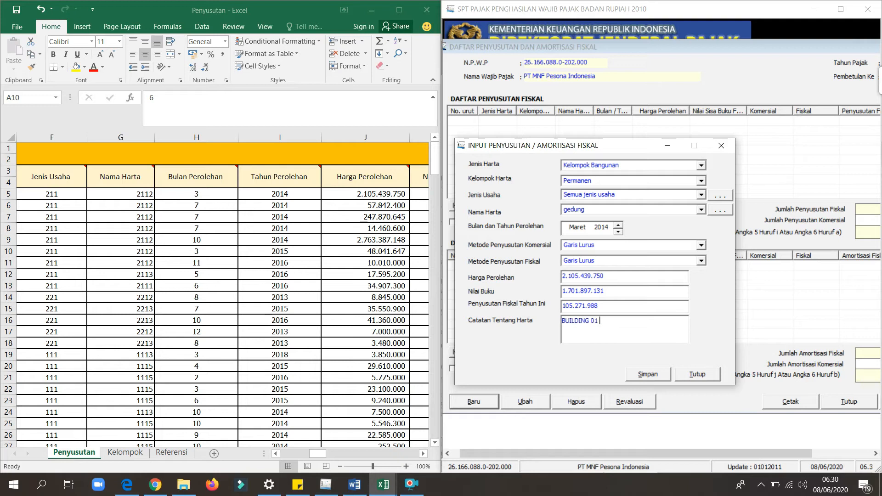
pyautogui.click(653, 375)
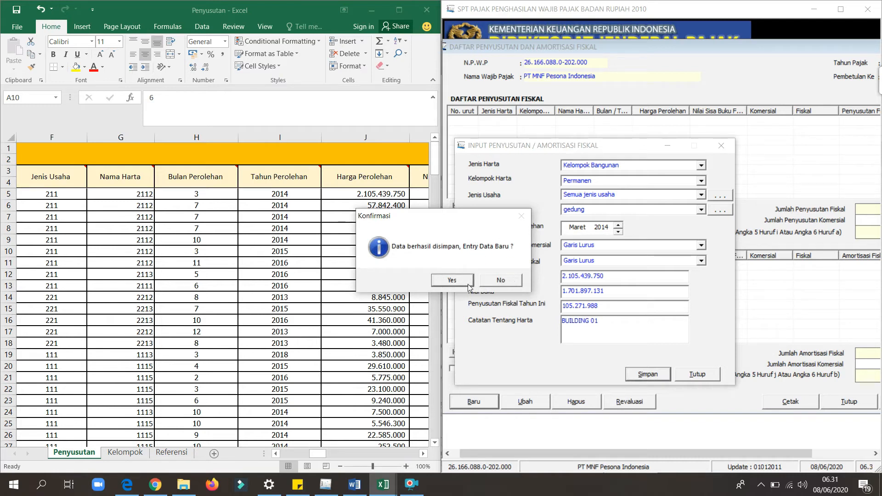
pyautogui.click(501, 282)
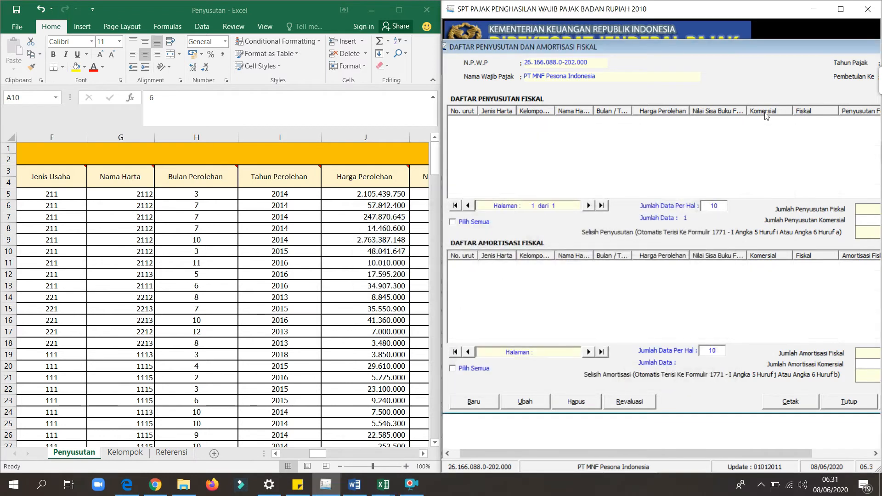
# Maximize the e-SPT window to view the full fiscal depreciation list, then close the list.
pyautogui.click(839, 14)
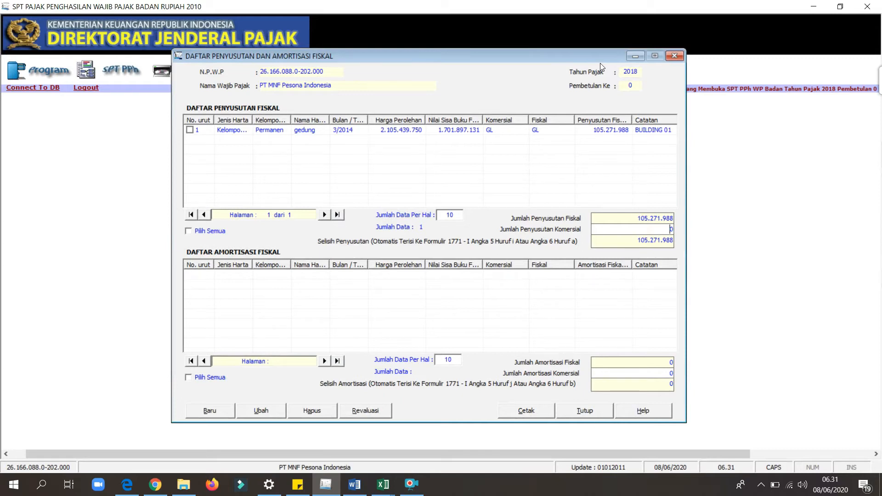
pyautogui.click(675, 57)
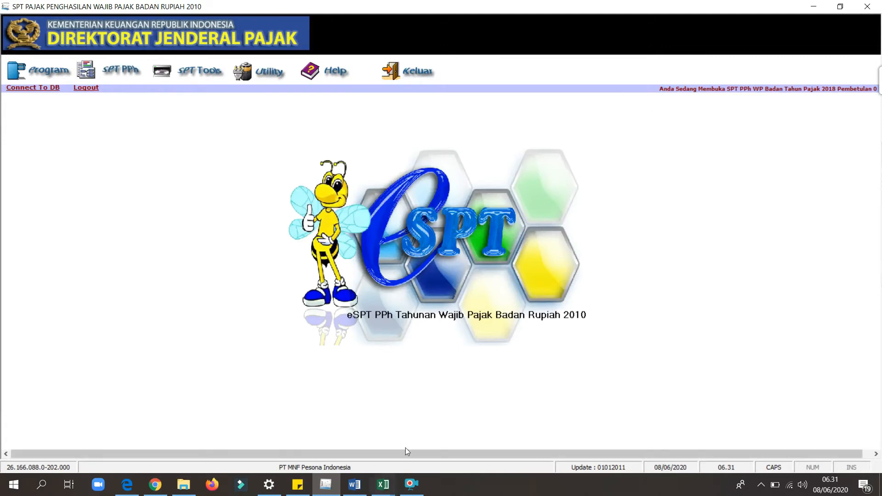
# Switch to the Contoh Data Impor Penyusutan workbook in Excel and examine its import columns from Jenis Harta to Jenis Penyusutan Komersial.
pyautogui.click(384, 485)
pyautogui.click(466, 438)
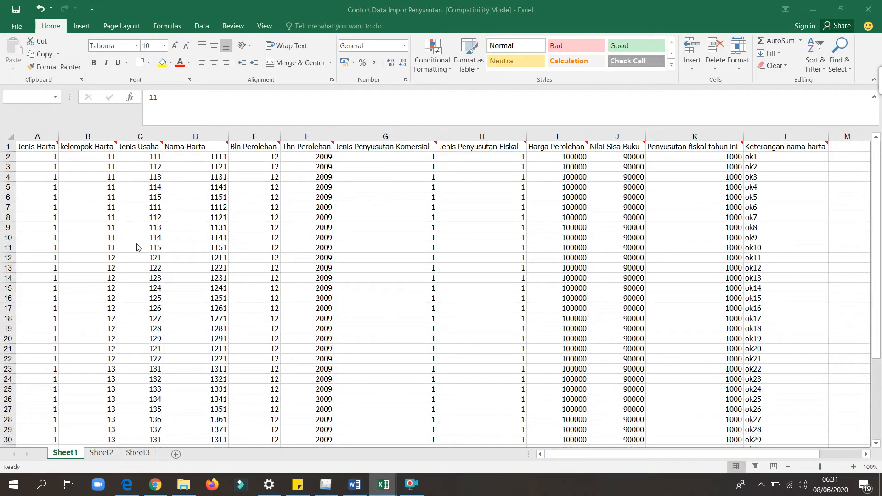
pyautogui.press('Left')
pyautogui.press('Up')
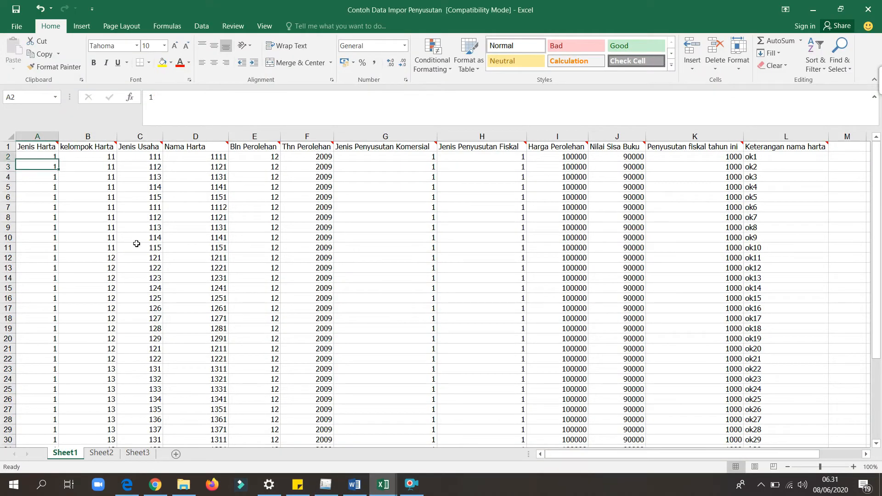
pyautogui.press('Right')
pyautogui.press('Right')
pyautogui.press('Right')
pyautogui.press('Right')
pyautogui.press('Right')
pyautogui.press('Right')
pyautogui.press('Right')
pyautogui.press('Right')
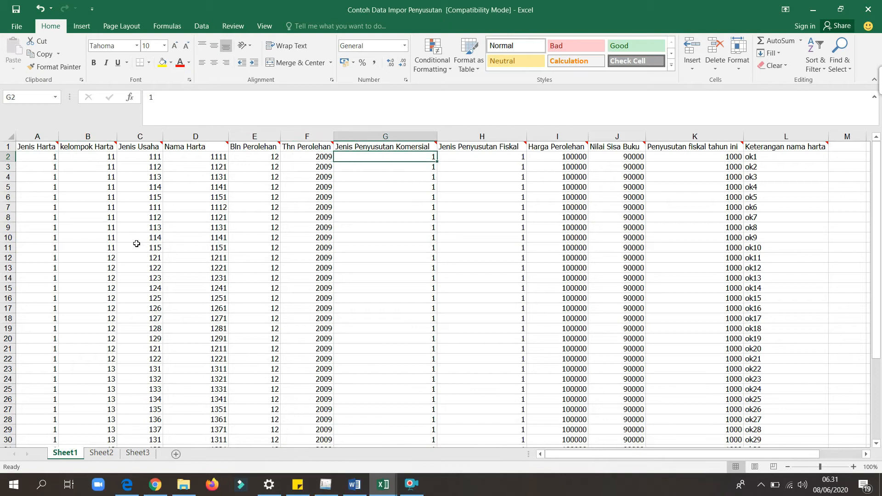
pyautogui.press('Left')
pyautogui.press('Left')
pyautogui.press('Left')
pyautogui.press('Left')
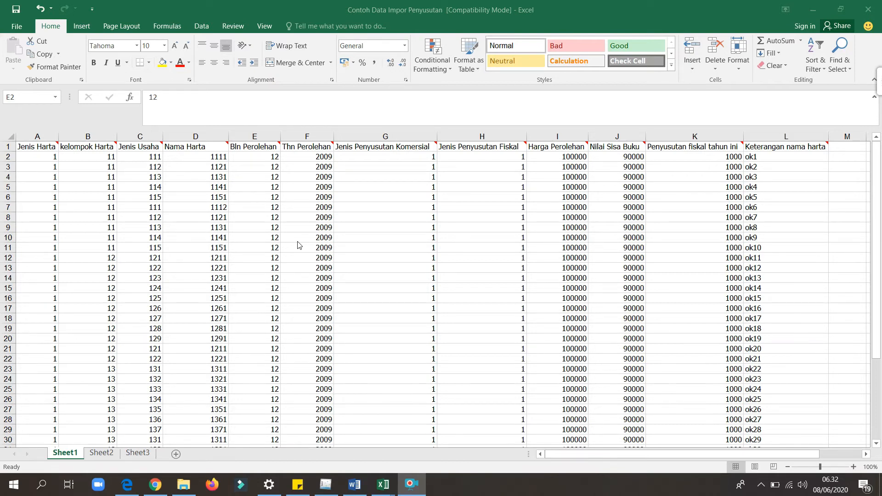
# Switch to the workbook named 1 and examine its Jenis Harta, Kelompok Harta, Jenis Usaha and Nama Harta codes.
pyautogui.moveTo(383, 485)
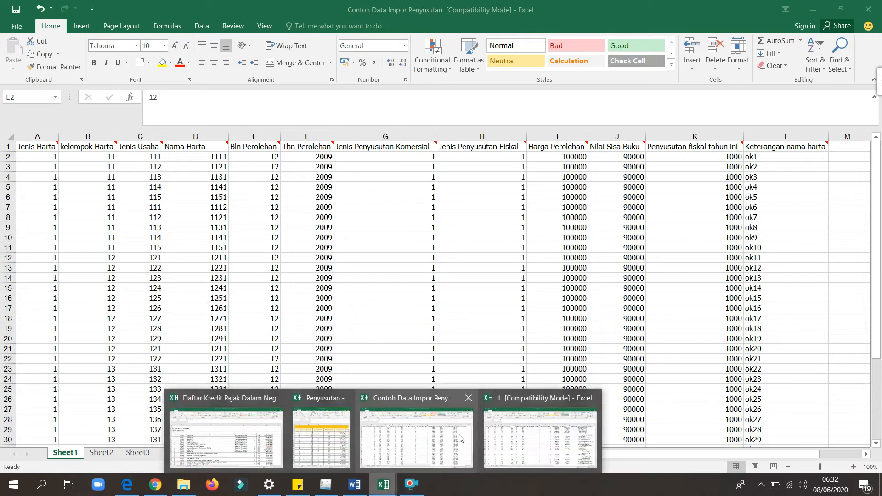
pyautogui.click(522, 429)
pyautogui.click(78, 208)
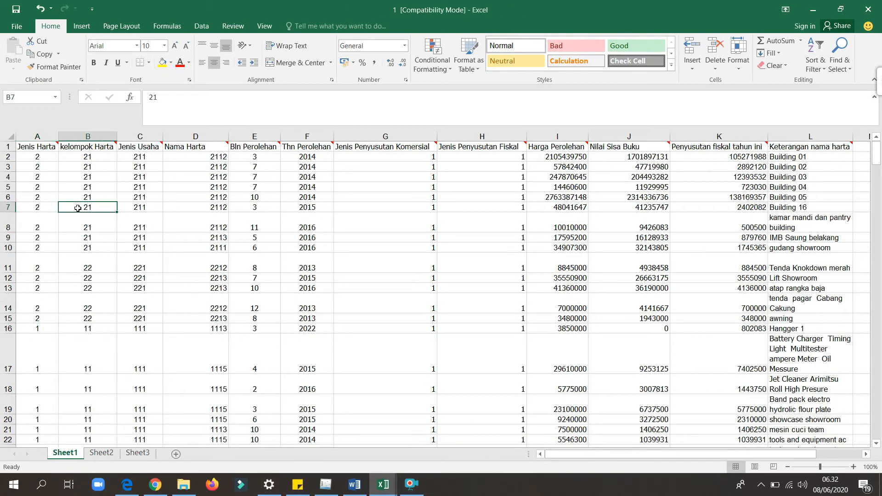
pyautogui.press('Right')
pyautogui.press('Right')
pyautogui.press('Left')
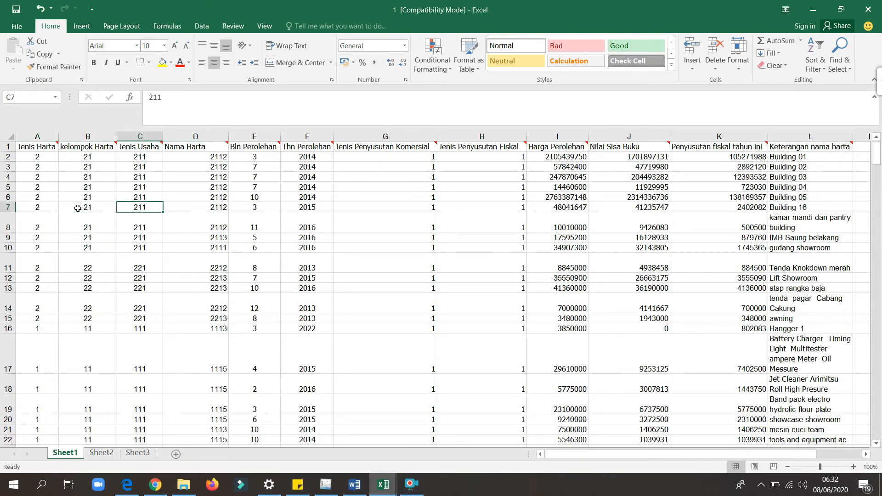
pyautogui.press('Left')
pyautogui.press('Left')
pyautogui.press('Up')
pyautogui.press('Up')
pyautogui.press('Up')
pyautogui.press('Up')
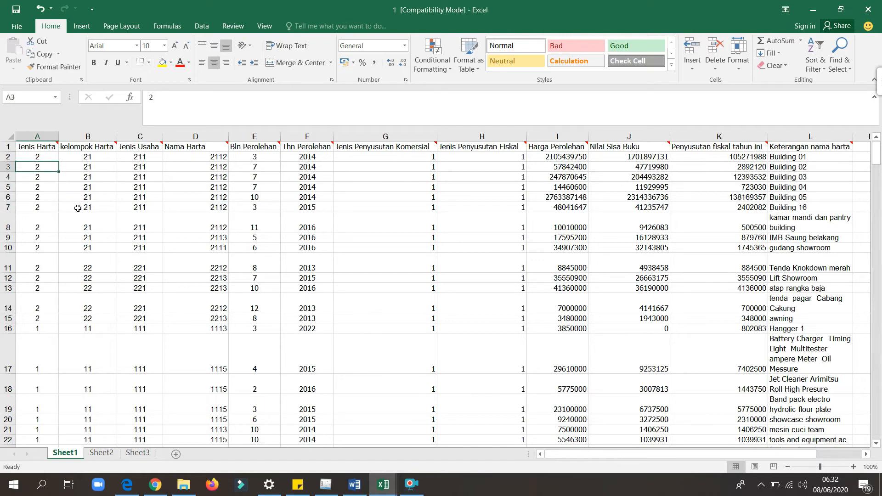
pyautogui.press('Right')
pyautogui.press('Right')
pyautogui.press('Right')
pyautogui.press('Right')
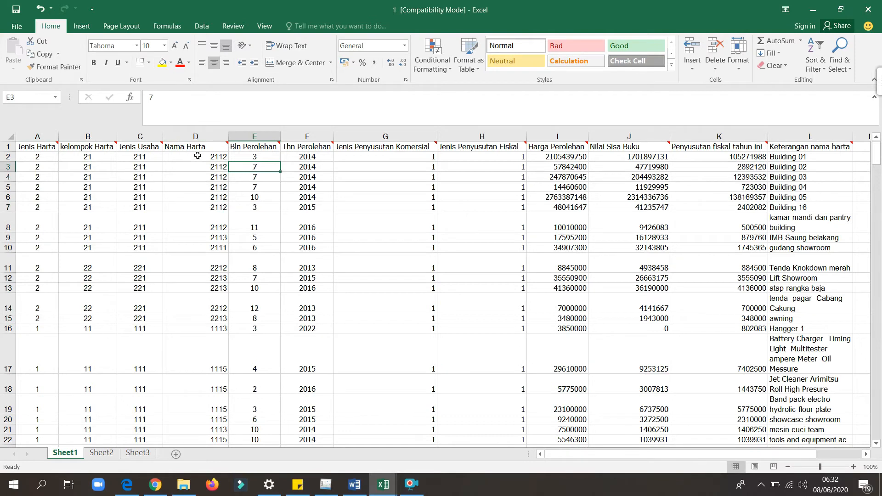
# Read the comment on the Nama Harta header and examine the remaining import columns through Keterangan nama harta.
pyautogui.moveTo(213, 148)
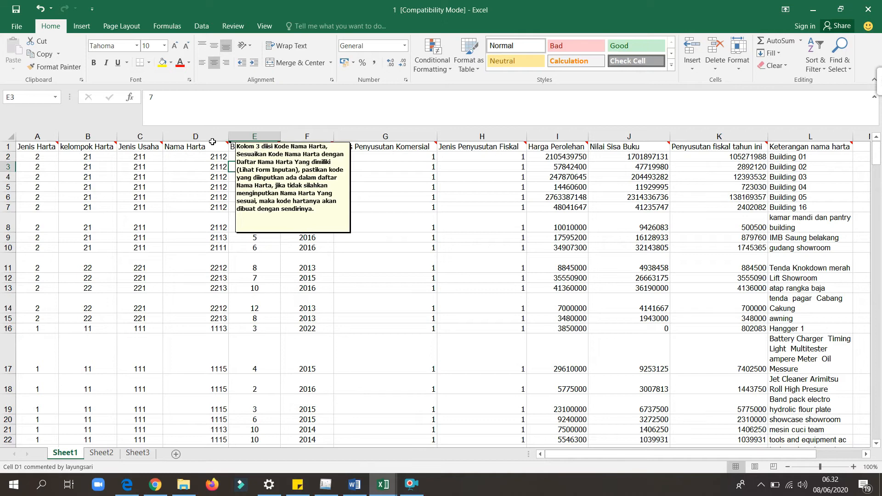
pyautogui.click(403, 303)
pyautogui.press('Right')
pyautogui.press('Right')
pyautogui.press('Right')
pyautogui.press('Right')
pyautogui.press('Right')
pyautogui.press('Right')
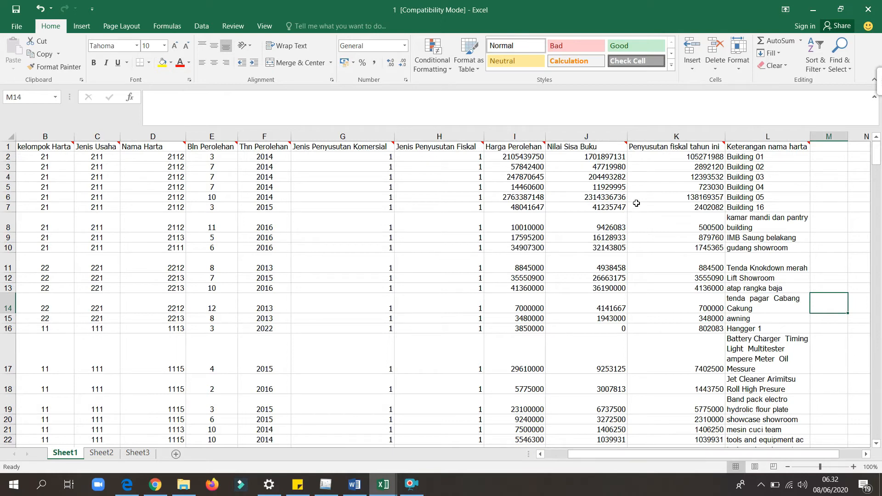
pyautogui.moveTo(793, 142)
pyautogui.click(785, 165)
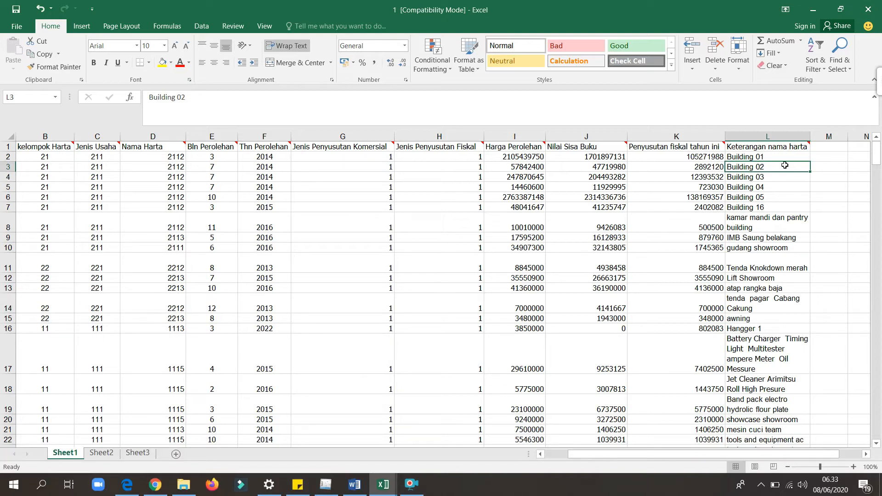
pyautogui.click(477, 159)
pyautogui.press('Left')
pyautogui.press('Left')
pyautogui.press('Left')
pyautogui.press('Left')
pyautogui.press('Left')
pyautogui.press('Left')
pyautogui.press('Left')
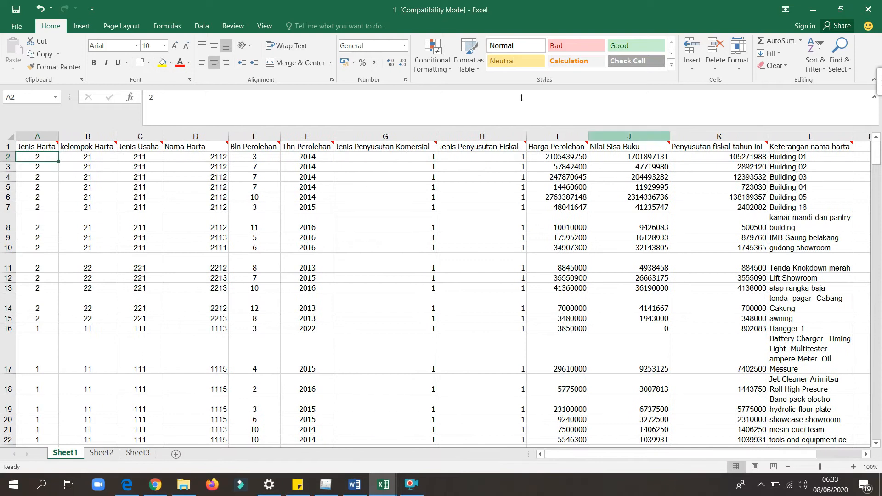
# Start saving a copy of the workbook and browse to the Impor folder in Documents as its destination.
pyautogui.click(17, 27)
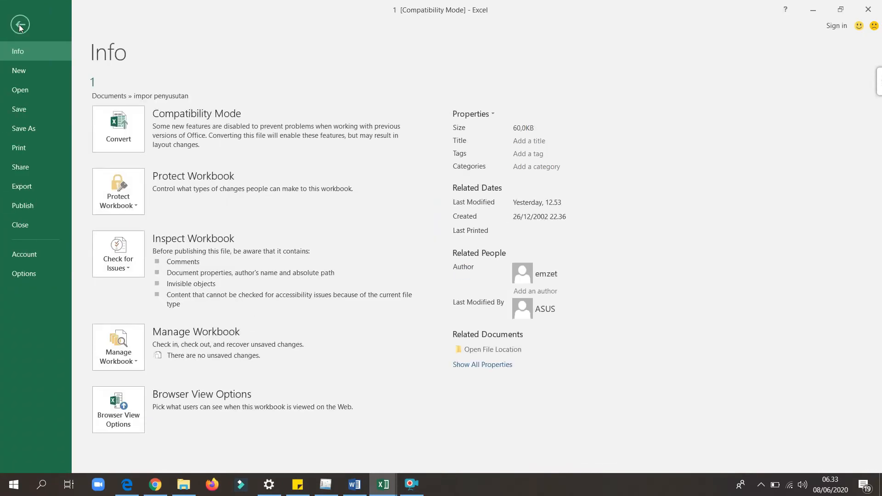
pyautogui.click(34, 128)
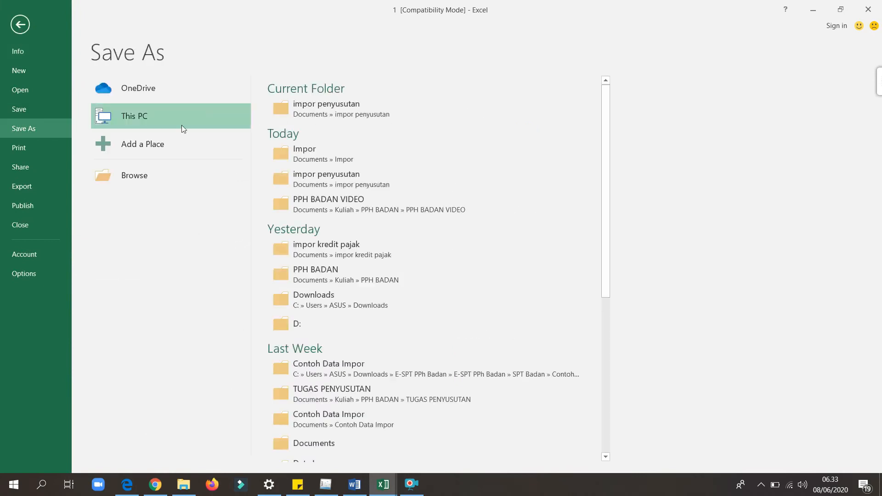
pyautogui.click(319, 115)
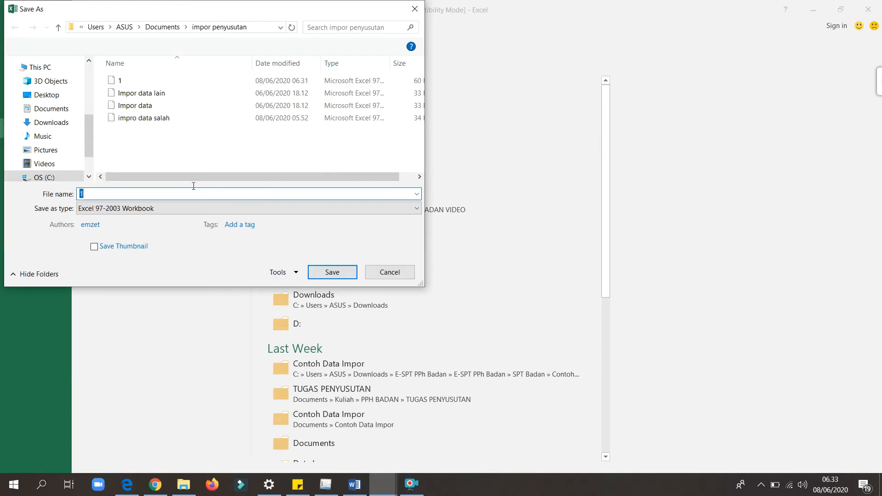
pyautogui.moveTo(90, 143); pyautogui.dragTo(87, 126)
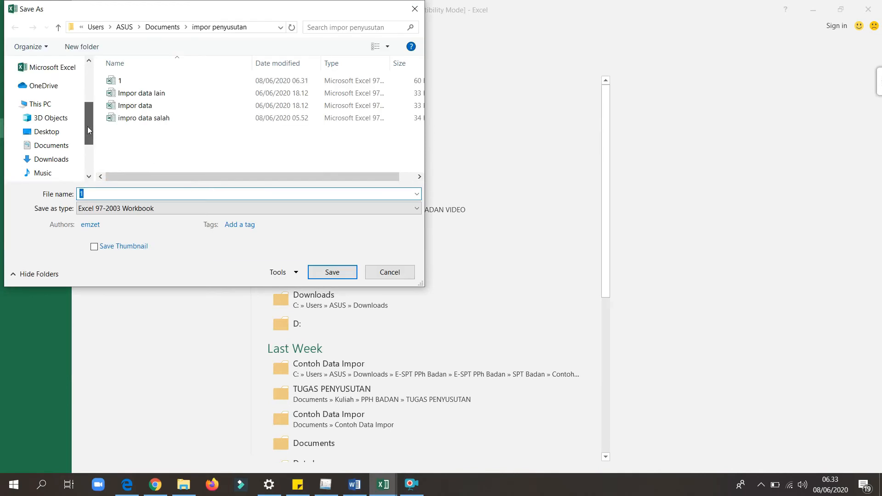
pyautogui.click(45, 148)
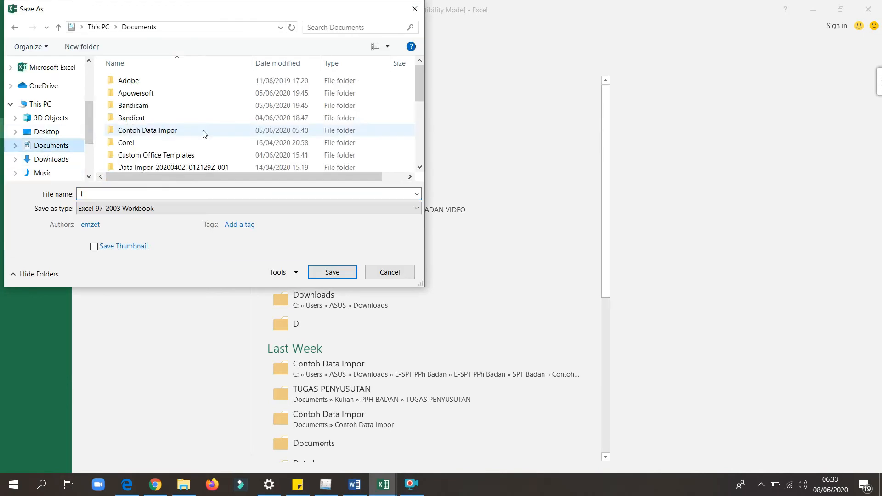
pyautogui.moveTo(420, 89); pyautogui.dragTo(420, 150)
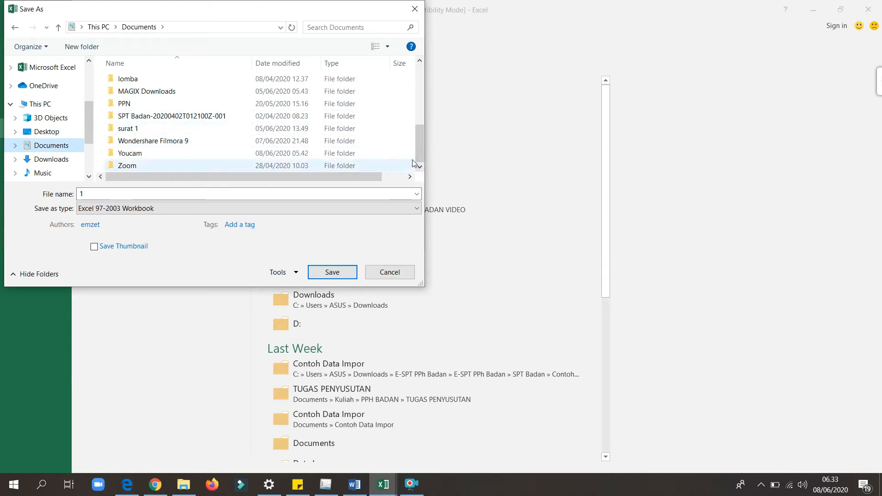
pyautogui.scroll(3, 416, 131)
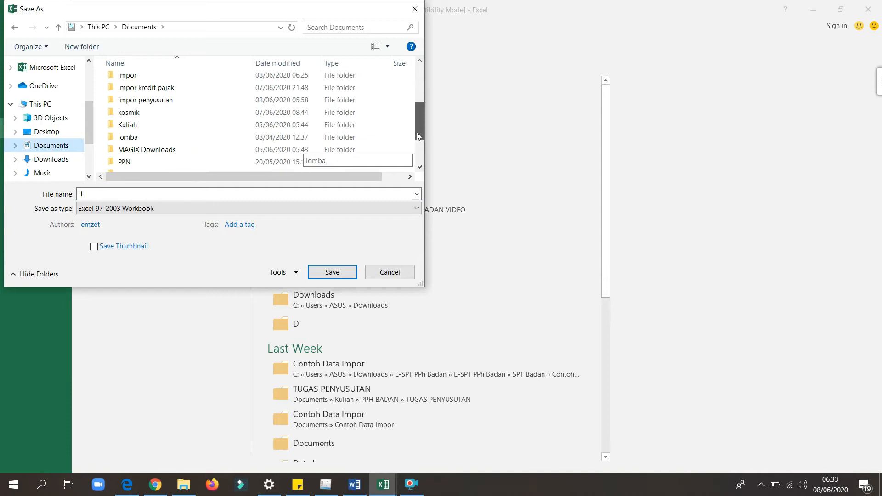
pyautogui.scroll(-1, 207, 83)
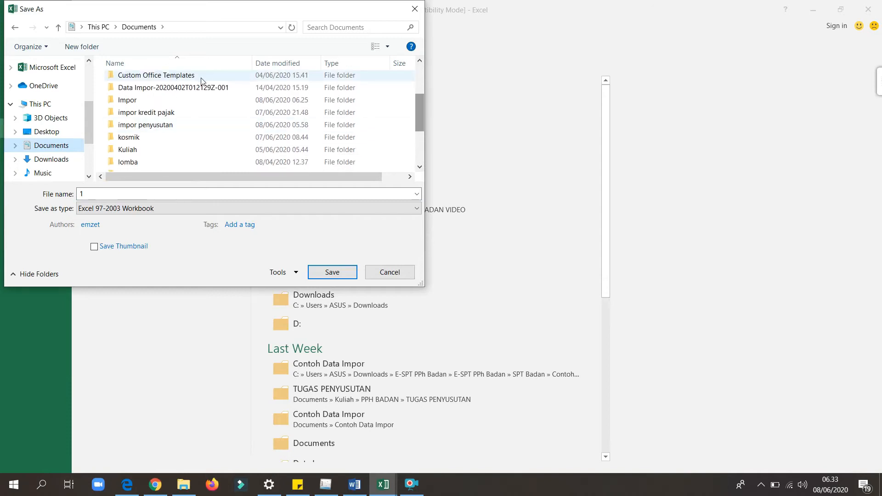
pyautogui.click(206, 99)
pyautogui.doubleClick(205, 99)
# Name the copy Impor penyusutan and save it as an Excel Workbook.
pyautogui.click(139, 193)
pyautogui.press('BackSpace')
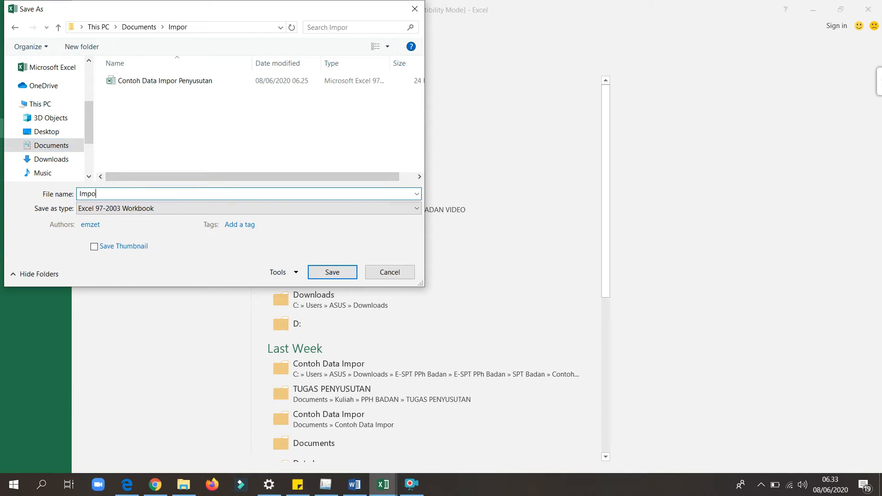
pyautogui.write('Impor penyusutan')
pyautogui.click(149, 209)
pyautogui.click(146, 220)
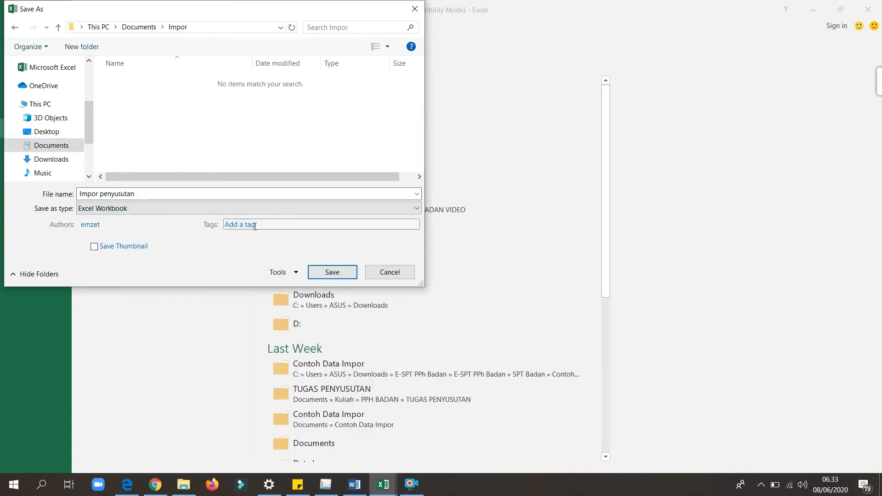
pyautogui.click(330, 273)
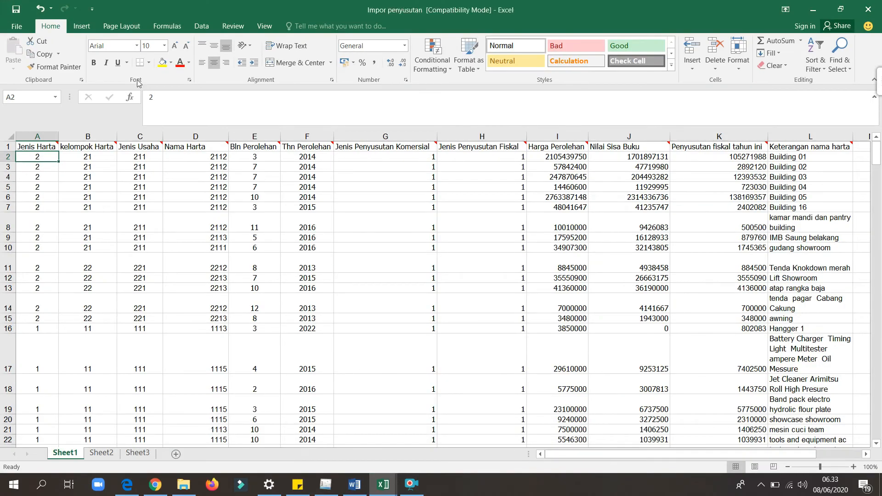
# Save the active sheet again in the Impor folder as Impor penyusutan in CSV (Comma delimited) format.
pyautogui.click(8, 28)
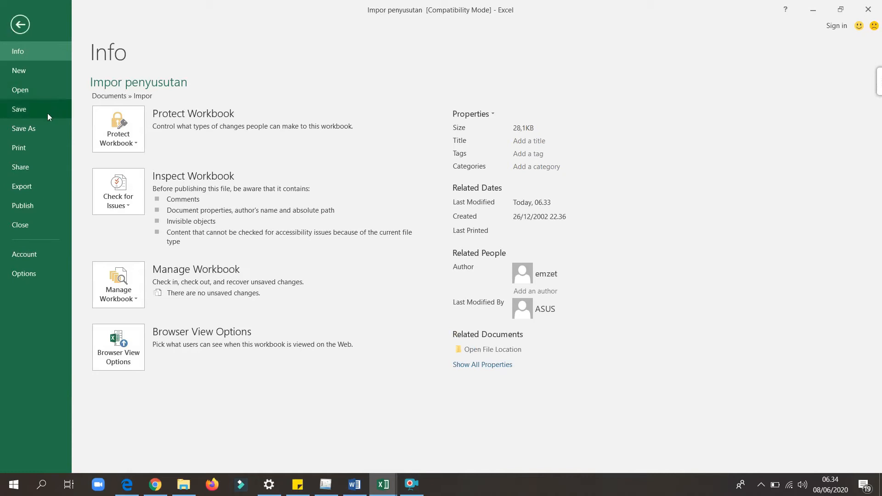
pyautogui.click(32, 130)
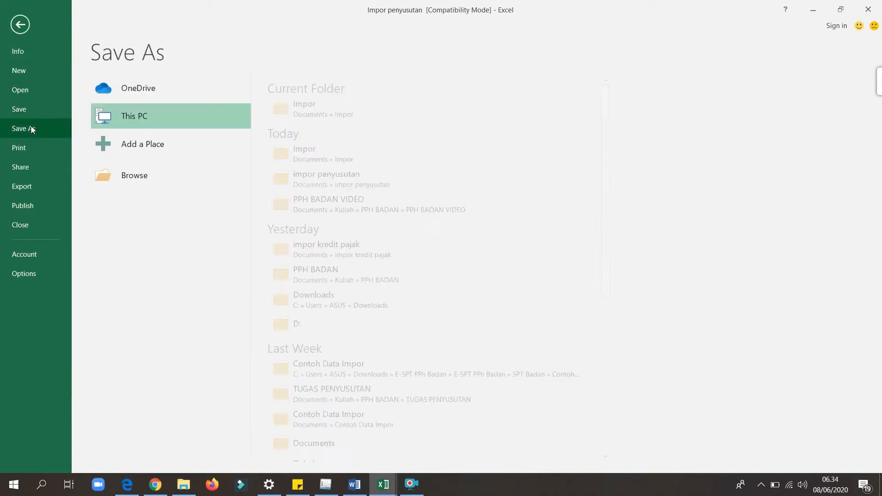
pyautogui.click(323, 114)
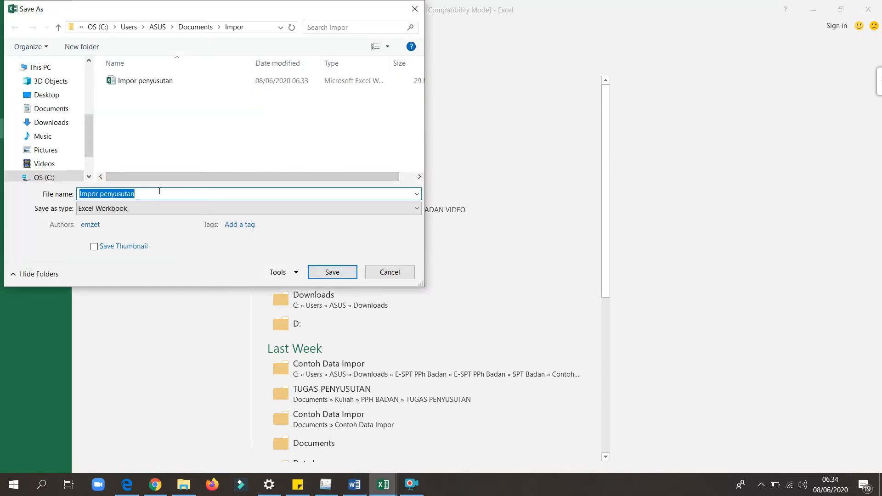
pyautogui.click(159, 191)
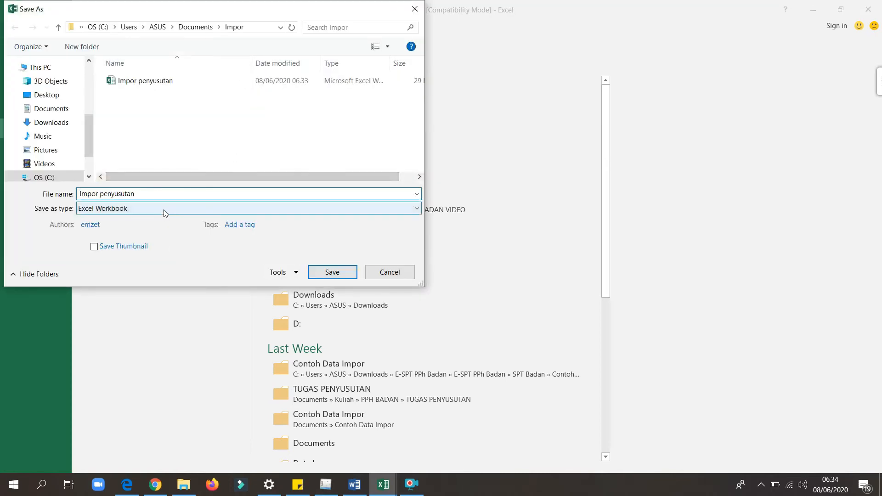
pyautogui.click(164, 208)
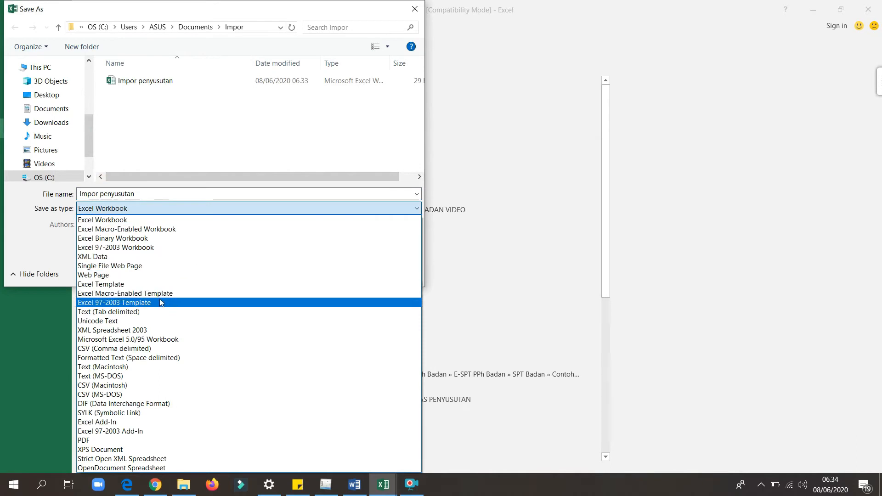
pyautogui.click(153, 348)
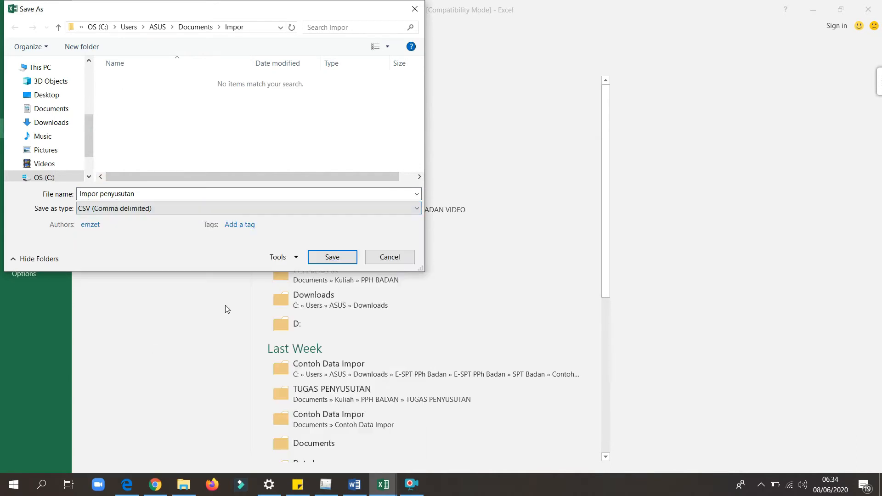
pyautogui.click(332, 257)
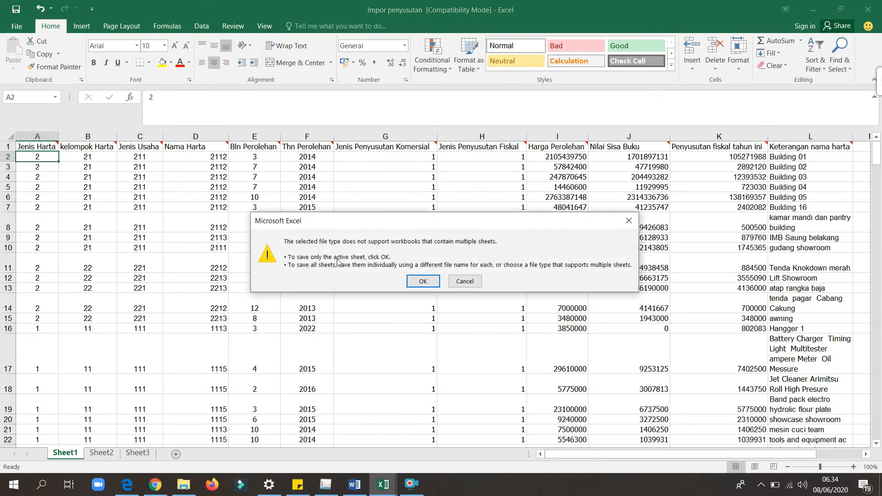
pyautogui.click(425, 283)
pyautogui.click(402, 277)
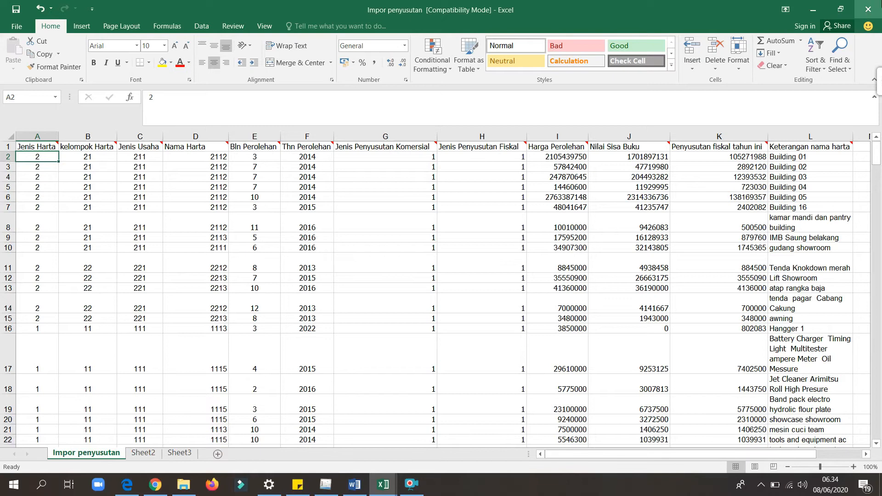
# Close the Impor penyusutan workbook, saving the changes to the CSV file.
pyautogui.click(868, 9)
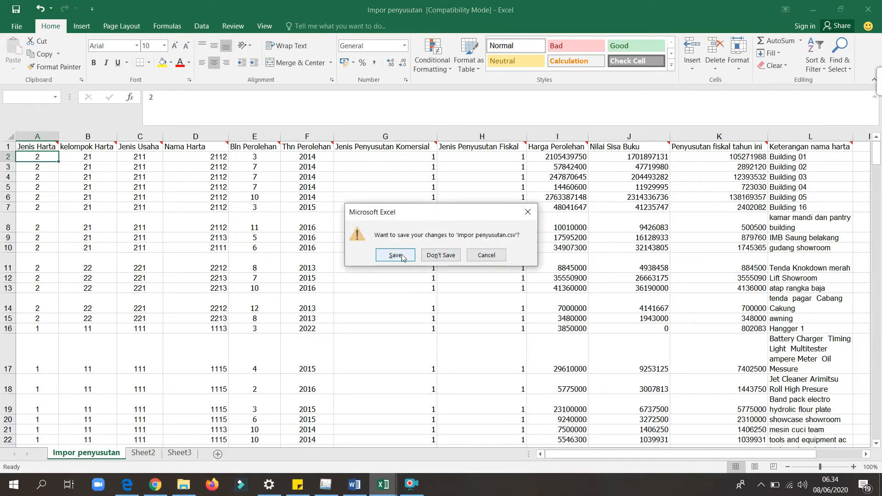
pyautogui.click(403, 257)
pyautogui.click(405, 277)
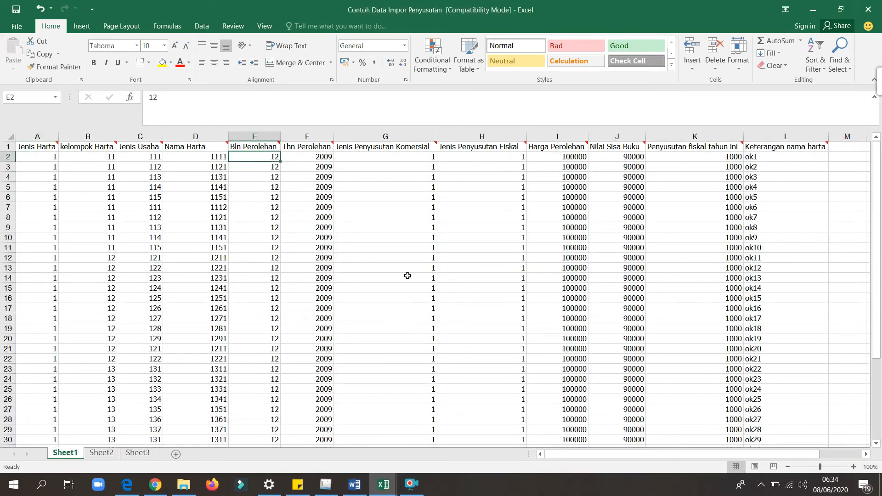
# Switch to e-SPT and set up a data import for Penyusutan dan Amortisasi Fiskal Badan with tax year 2018.
pyautogui.click(324, 491)
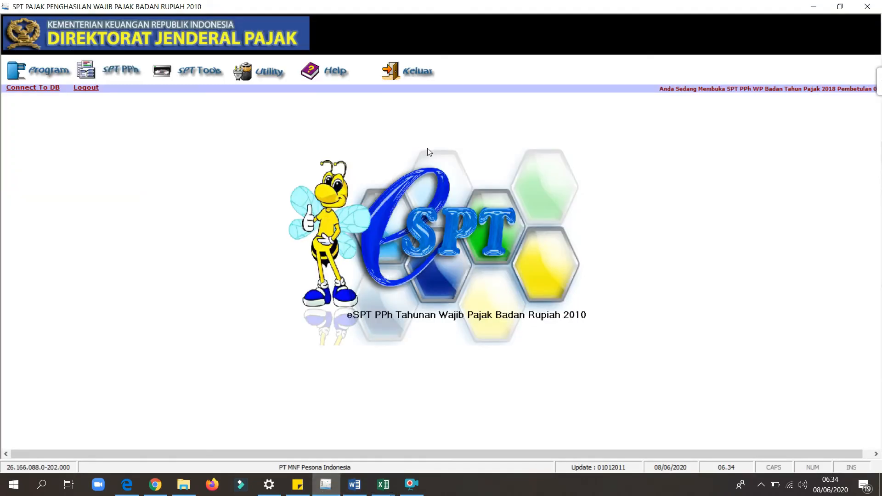
pyautogui.click(264, 69)
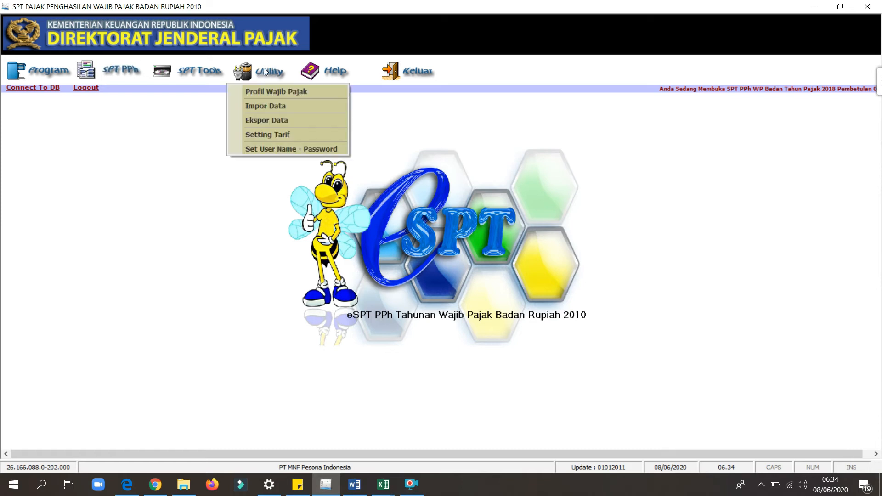
pyautogui.click(280, 103)
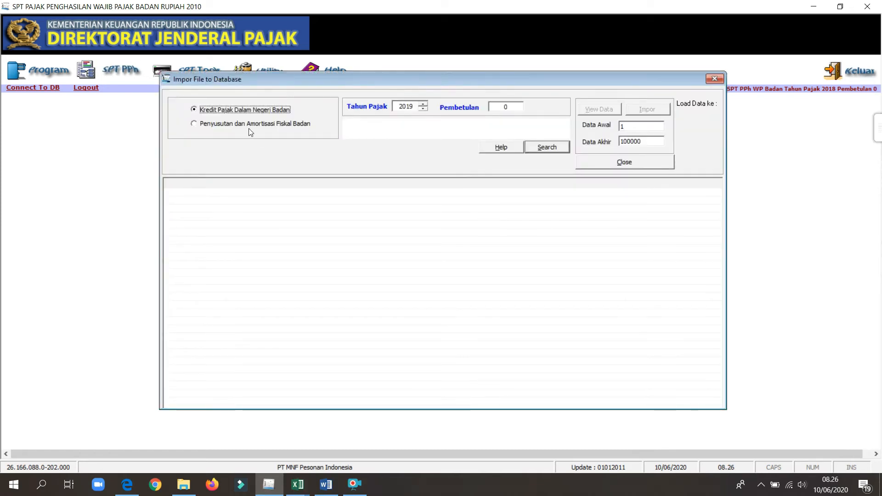
pyautogui.click(250, 128)
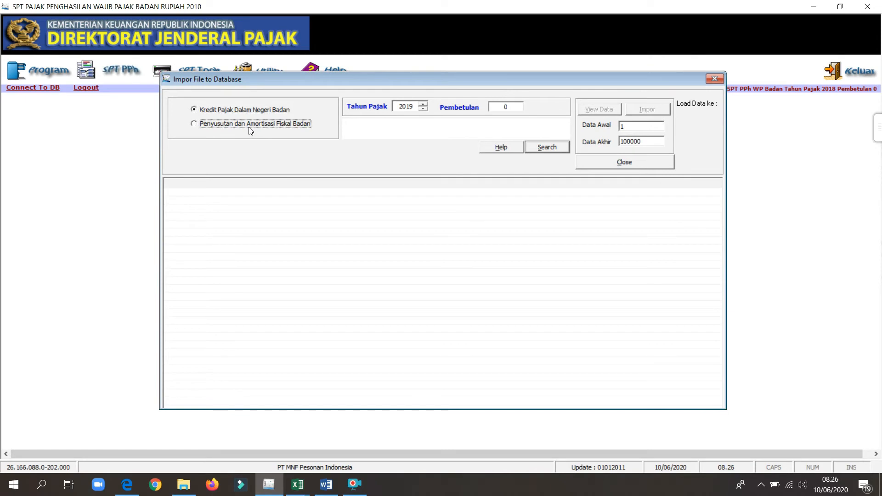
pyautogui.click(422, 109)
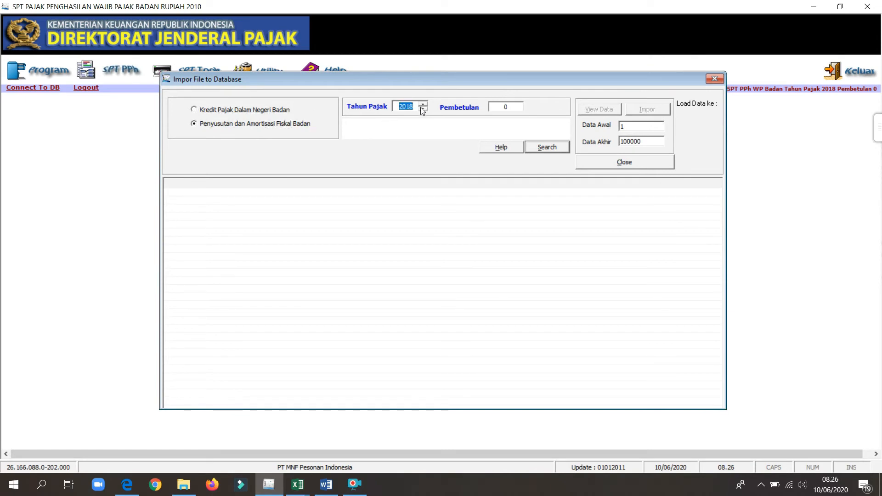
# Select the impor penyusutan CSV file from the impor folder and load its records into the import preview.
pyautogui.click(544, 148)
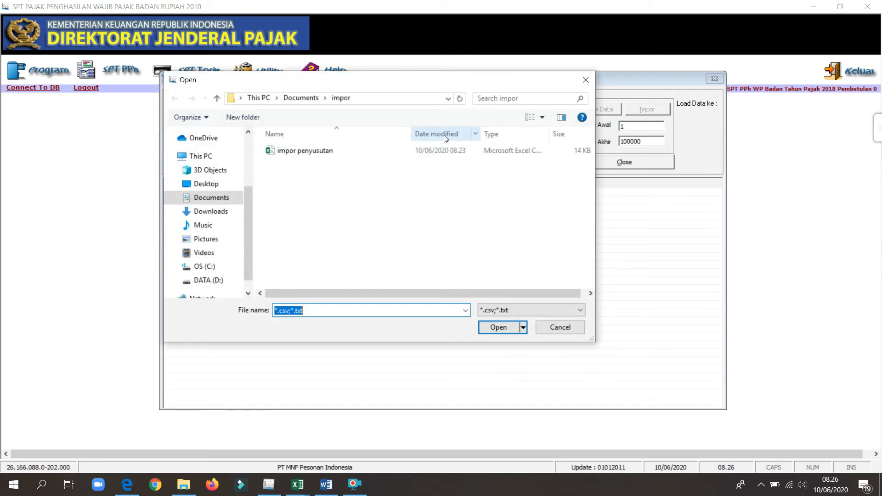
pyautogui.click(386, 150)
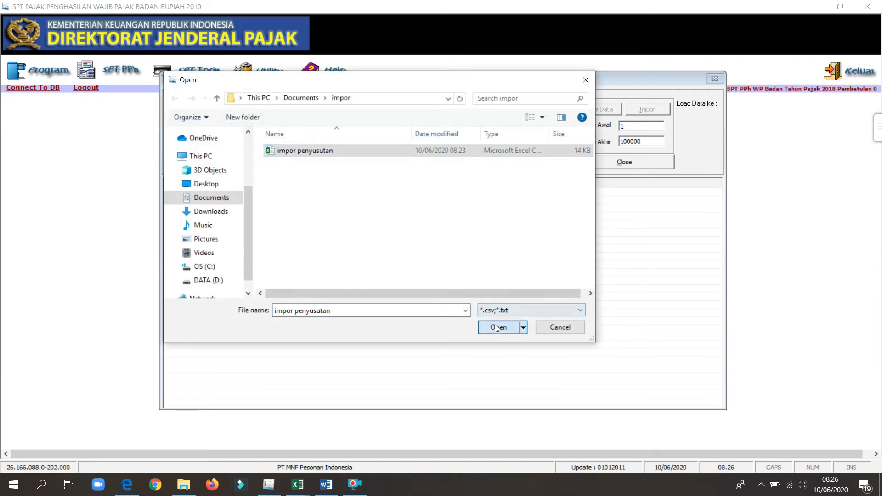
pyautogui.click(499, 327)
pyautogui.click(600, 110)
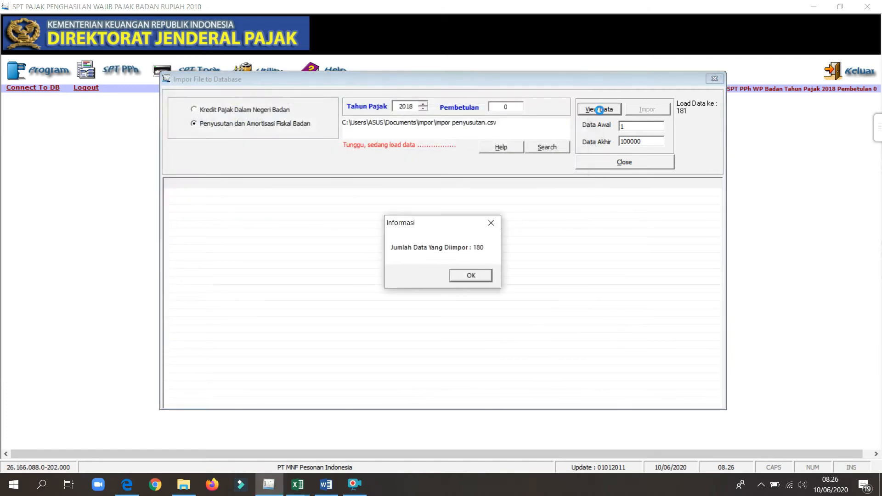
pyautogui.click(470, 275)
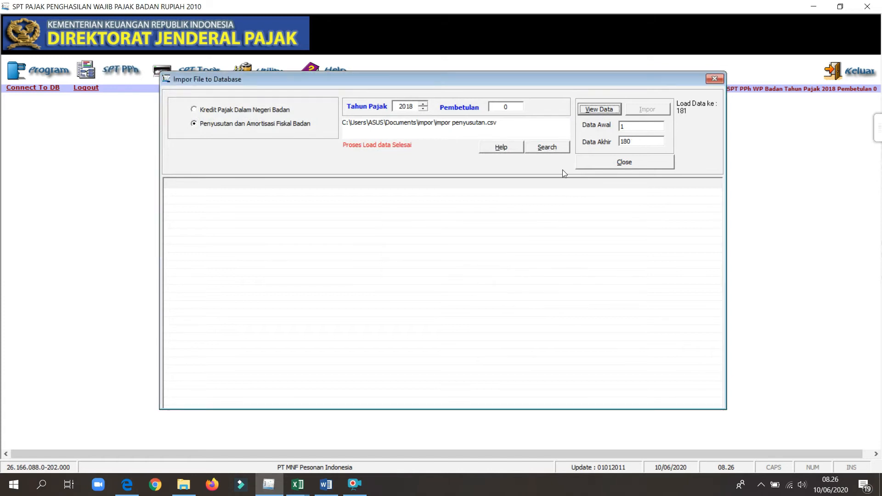
pyautogui.click(588, 110)
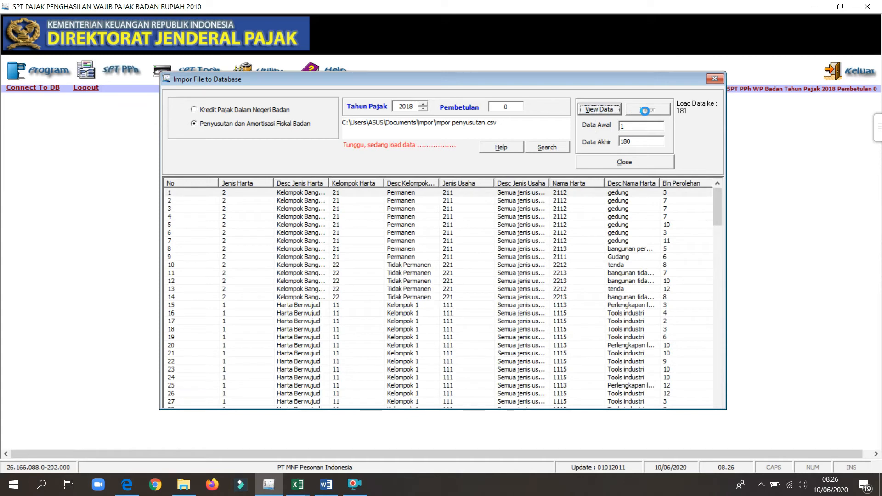
# Import the loaded depreciation records into the database and close the import window.
pyautogui.click(645, 110)
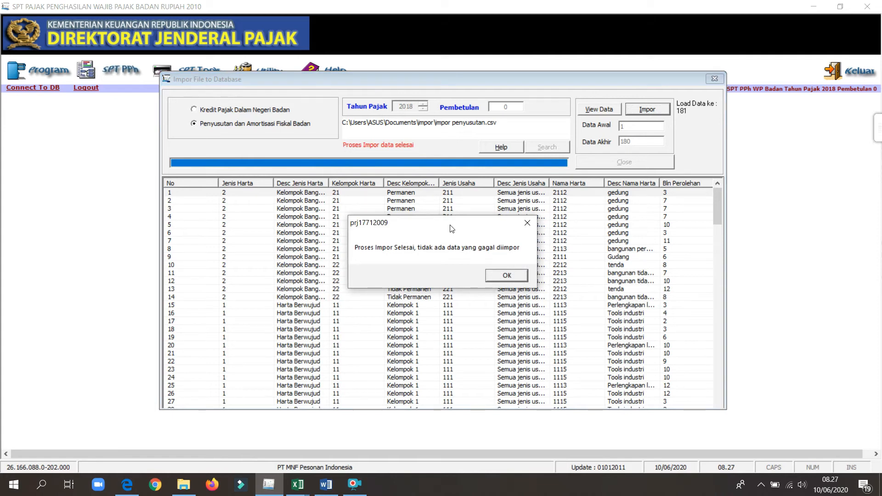
pyautogui.click(522, 278)
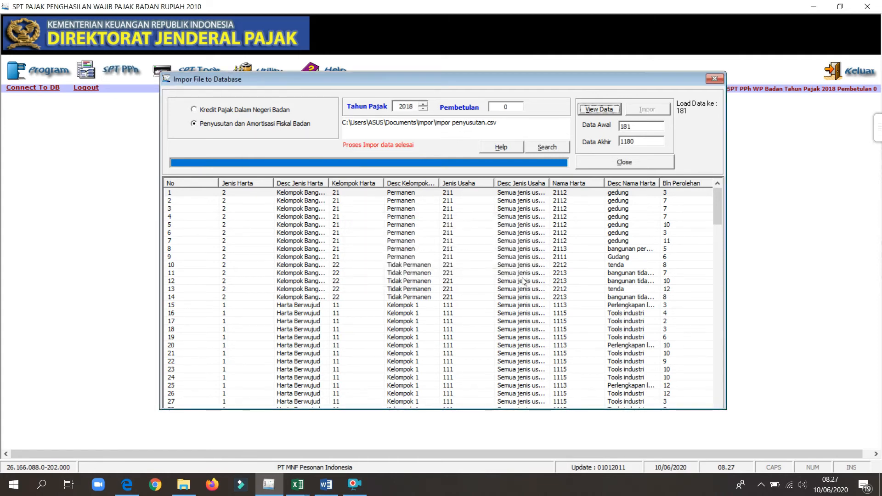
pyautogui.click(715, 80)
# Open the Daftar Penyusutan dan Amortisasi Fiskal special attachment for the 2018 return.
pyautogui.click(115, 77)
pyautogui.moveTo(165, 91)
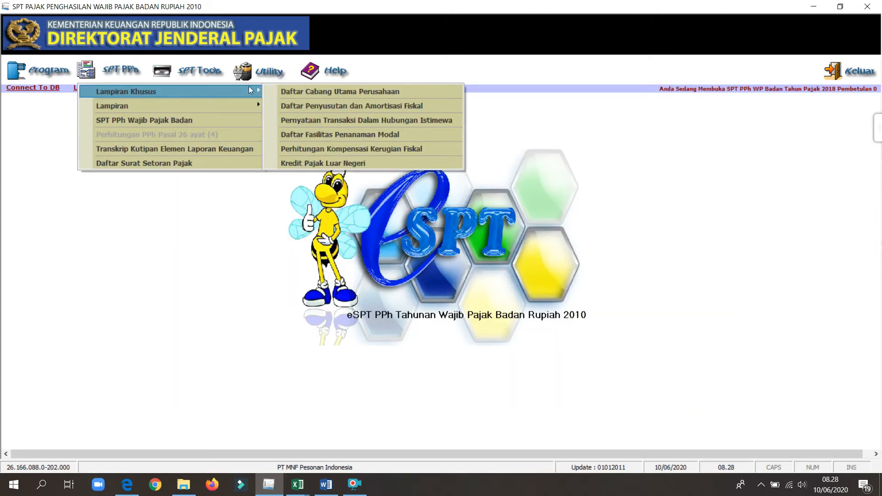
pyautogui.click(296, 106)
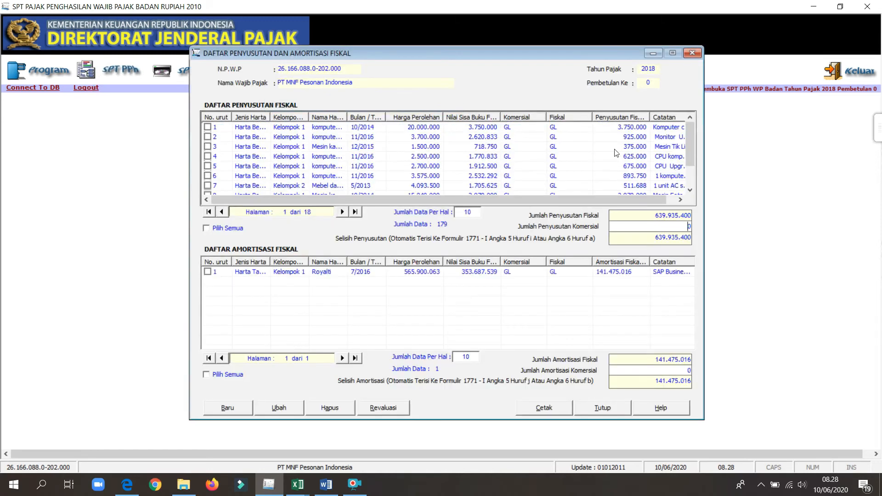
# Look through the remaining imported assets on the first page of the Daftar Penyusutan Fiskal and close the attachment.
pyautogui.moveTo(691, 151); pyautogui.dragTo(693, 190)
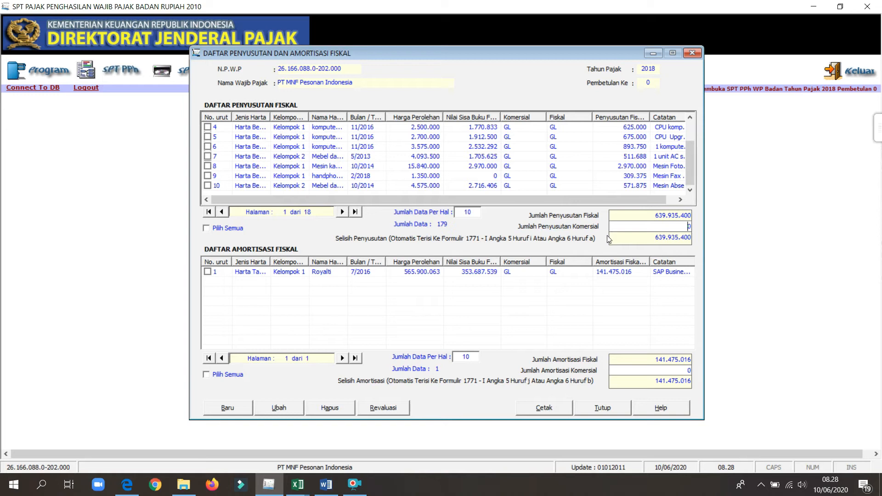
pyautogui.click(692, 53)
# Open Formulir 1771-II, save its data despite the depreciation and amortisation mismatch, and close the form.
pyautogui.click(121, 69)
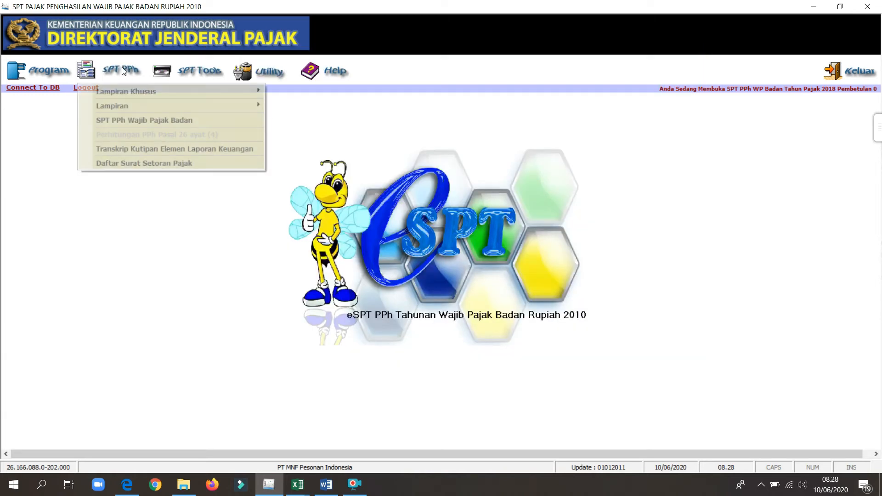
pyautogui.moveTo(142, 110)
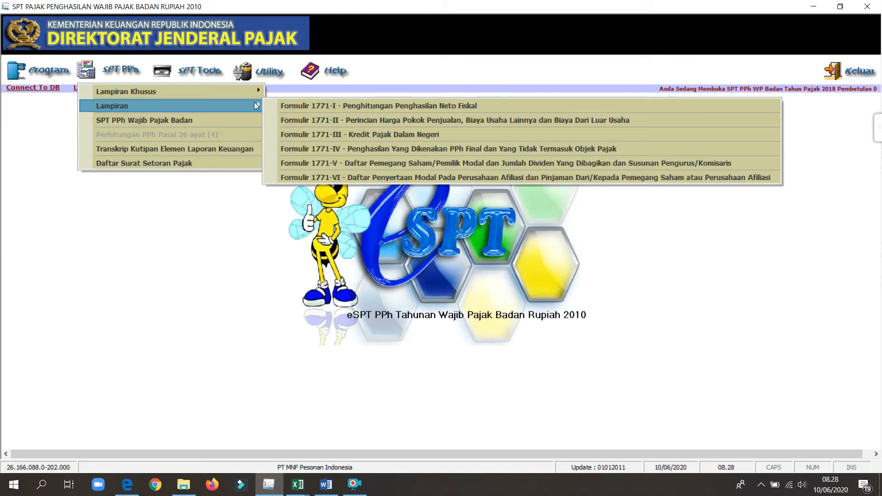
pyautogui.click(300, 119)
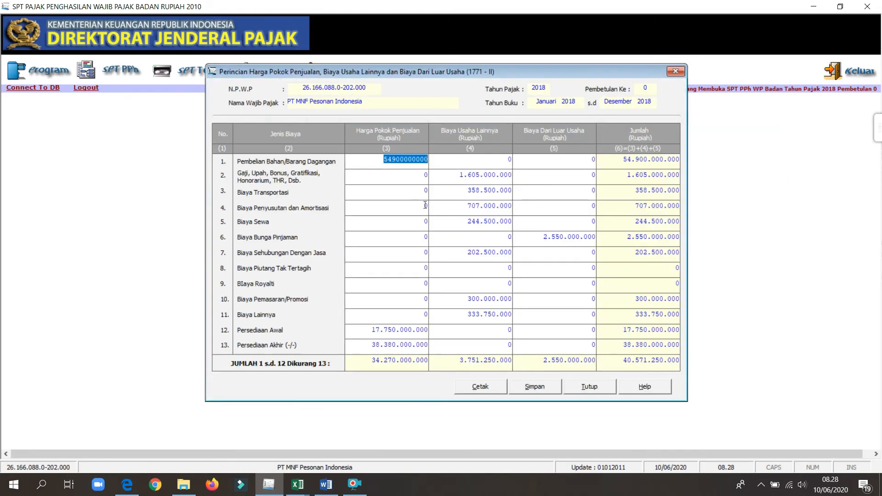
pyautogui.click(535, 387)
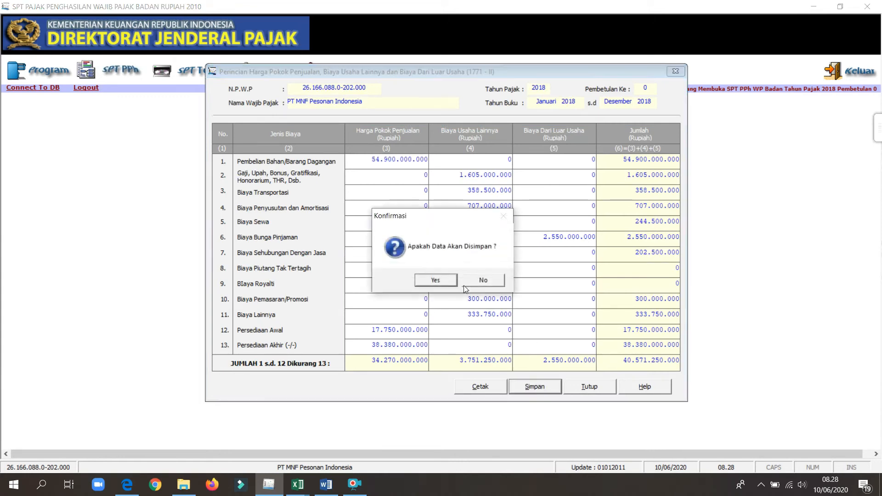
pyautogui.click(441, 279)
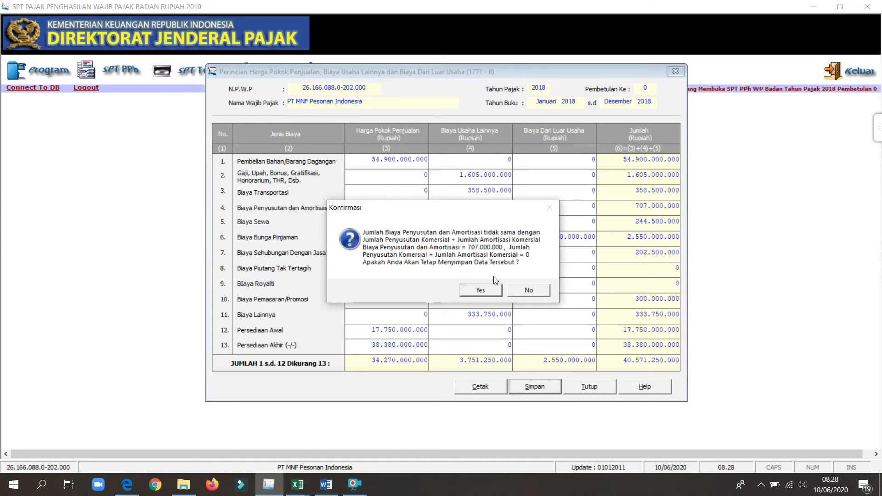
pyautogui.click(493, 291)
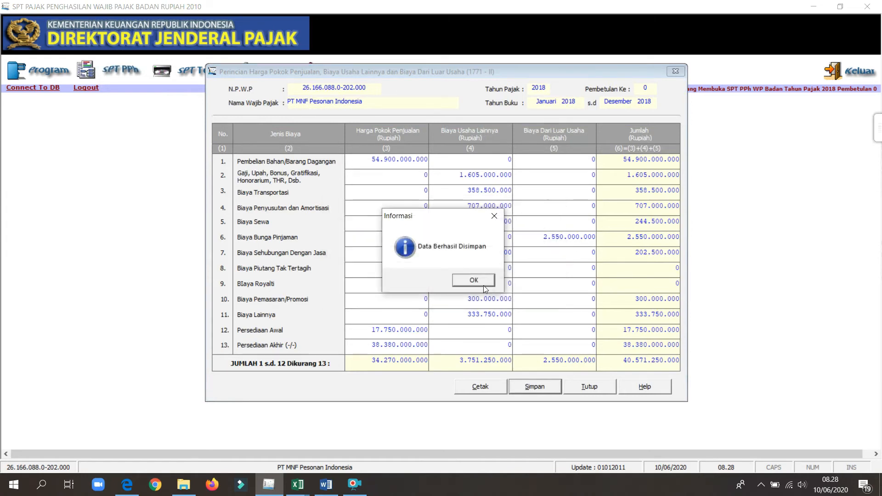
pyautogui.click(484, 284)
pyautogui.click(678, 72)
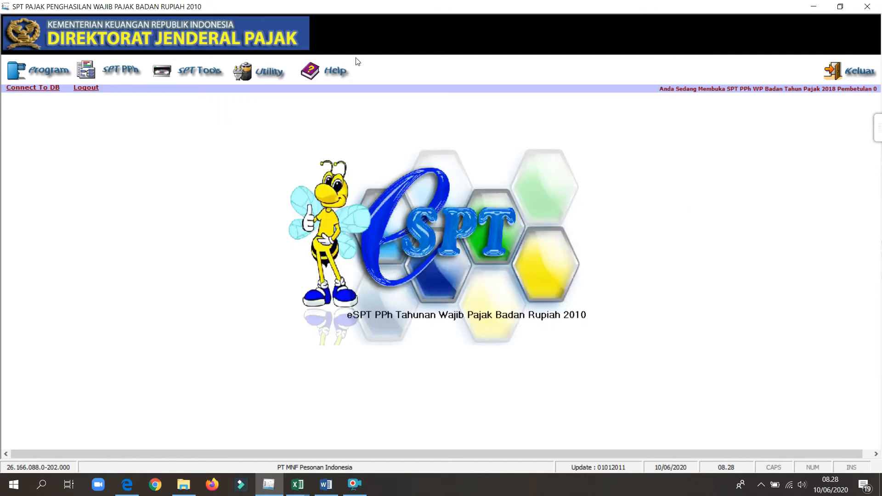
# Reopen the Daftar Penyusutan dan Amortisasi Fiskal and arrange its totals beside the income statement in the Tugas Tutorial ESPT Badan 2018 Word document.
pyautogui.click(110, 66)
pyautogui.moveTo(223, 90)
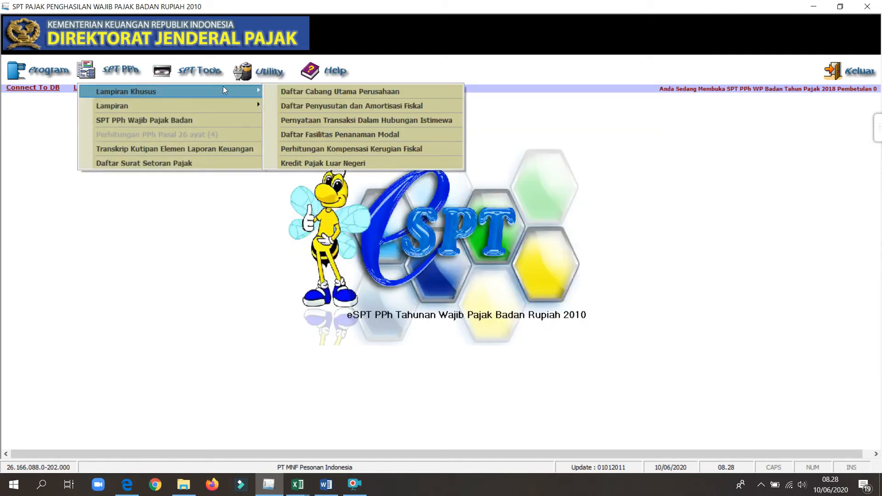
pyautogui.click(294, 105)
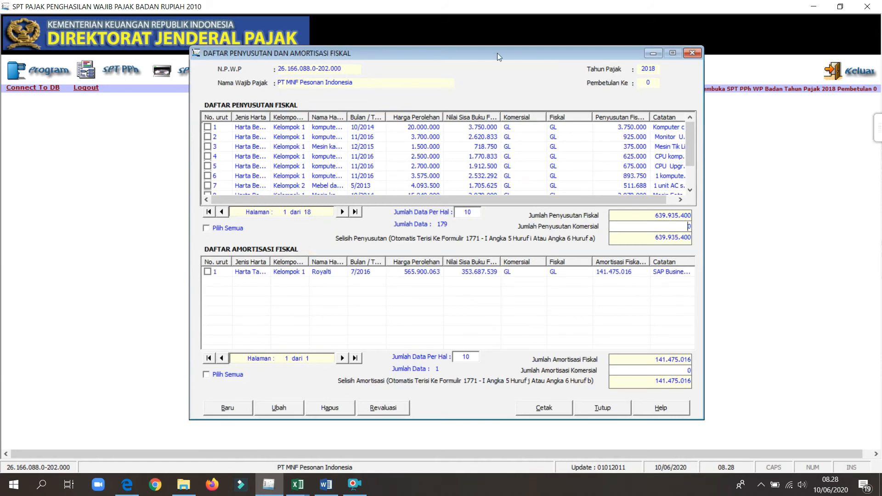
pyautogui.press('super+Right')
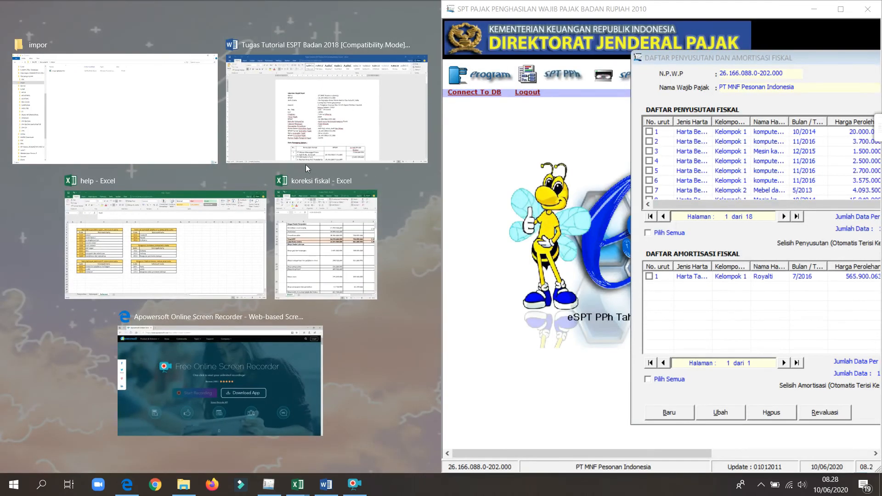
pyautogui.click(291, 118)
pyautogui.moveTo(439, 130); pyautogui.dragTo(437, 192)
pyautogui.moveTo(671, 57); pyautogui.dragTo(444, 63)
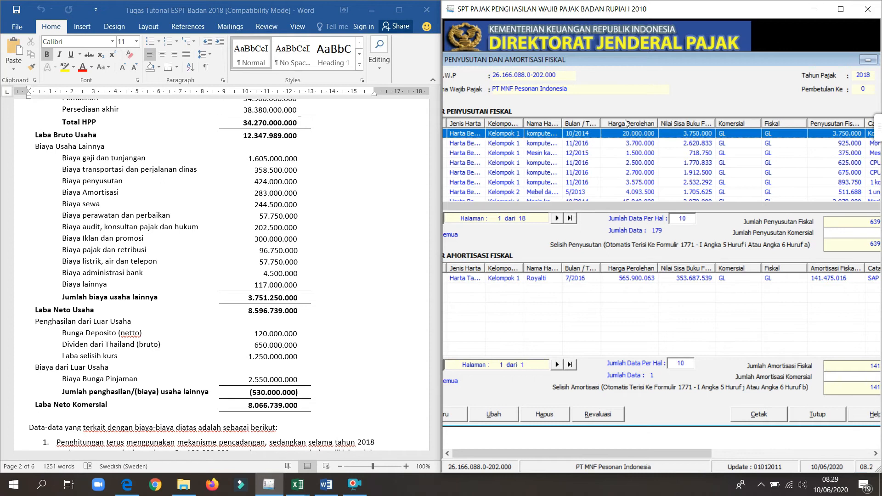
pyautogui.moveTo(592, 59); pyautogui.dragTo(526, 65)
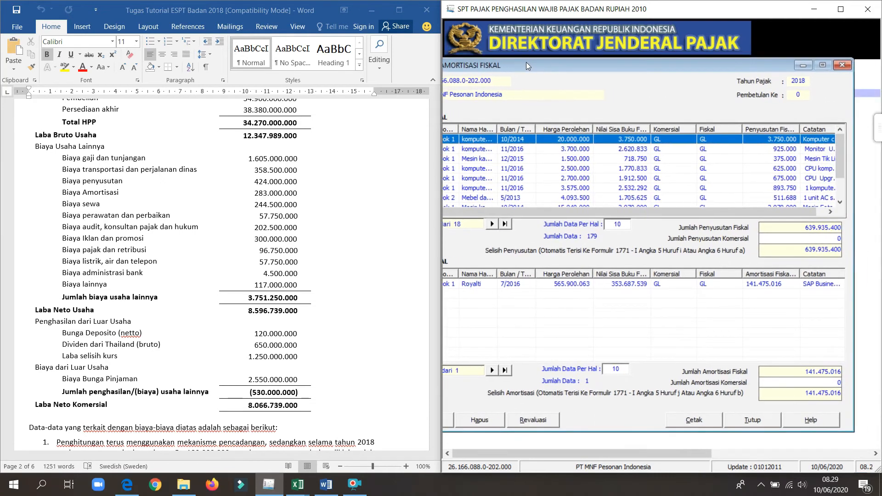
# Set Jumlah Penyusutan Komersial to 424.000.000 and Jumlah Amortisasi Komersial to 283.000.000.
pyautogui.click(838, 238)
pyautogui.write('424000000')
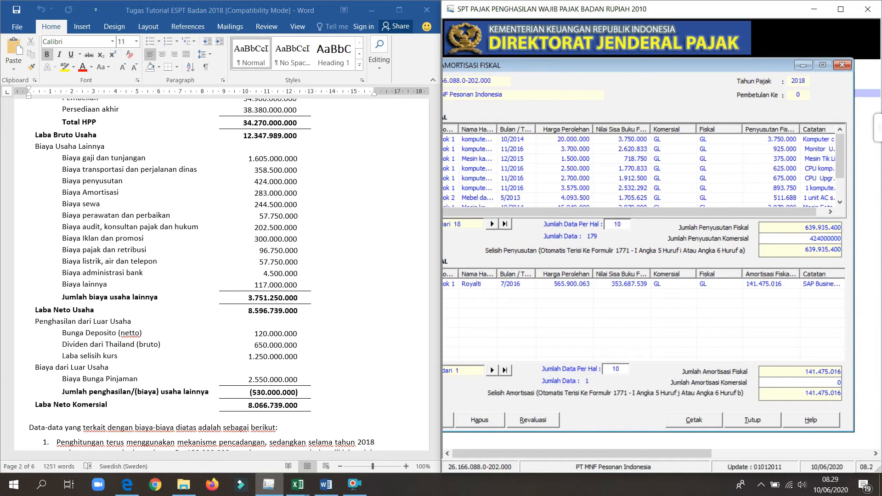
pyautogui.click(818, 385)
pyautogui.doubleClick(820, 385)
pyautogui.write('283000000')
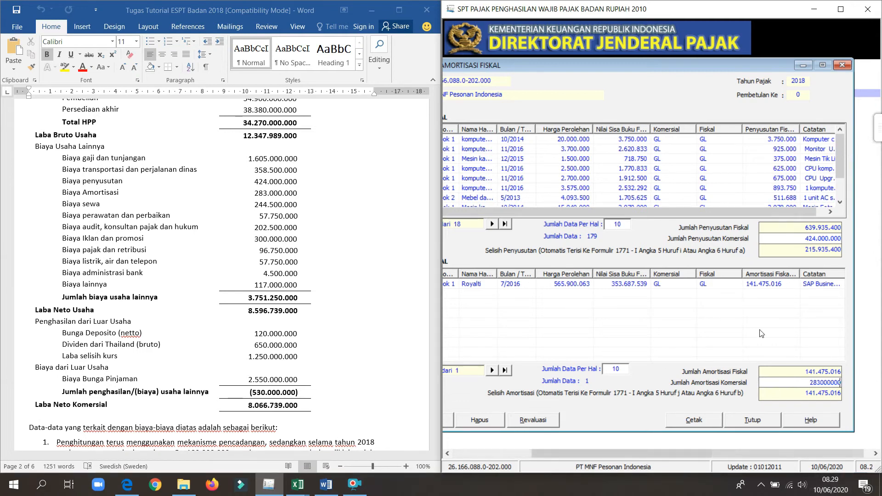
pyautogui.click(762, 333)
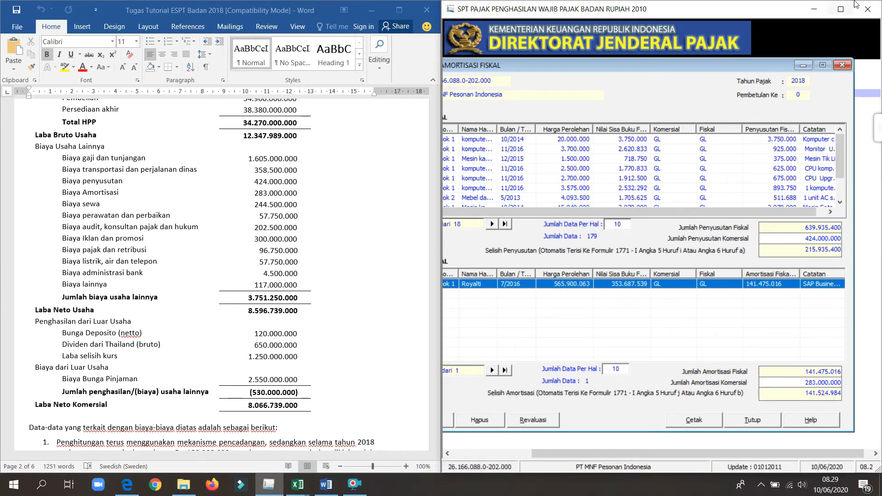
# Return e-SPT to full screen and close the Daftar Penyusutan dan Amortisasi Fiskal.
pyautogui.click(841, 10)
pyautogui.moveTo(296, 66); pyautogui.dragTo(574, 68)
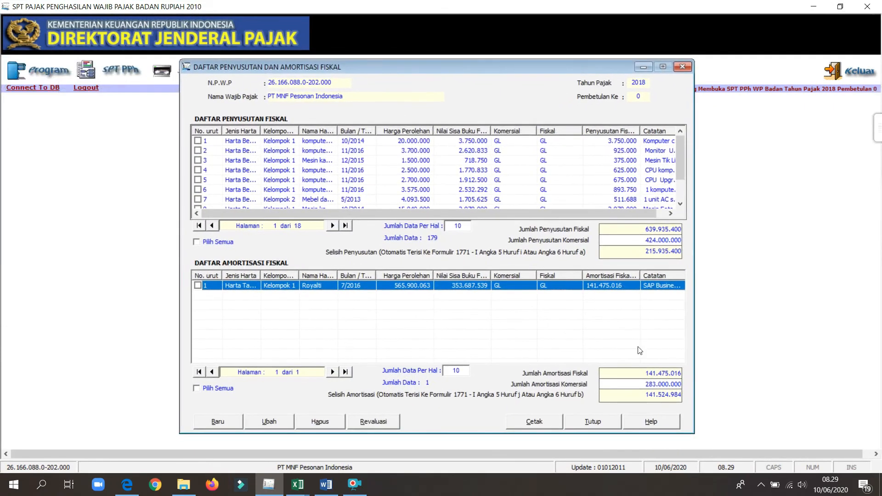
pyautogui.click(601, 420)
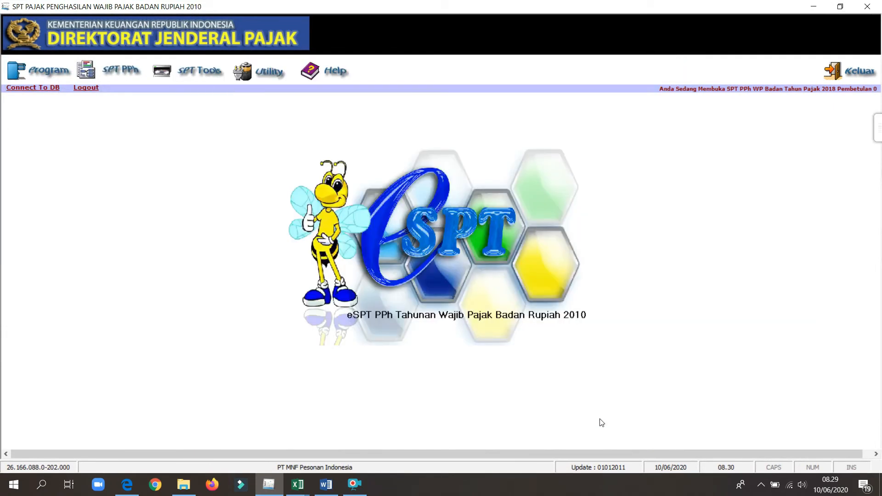
# Open Formulir 1771-I and check the depreciation and amortisation differences in the positive and negative fiscal adjustments on pages 2 and 3.
pyautogui.click(105, 75)
pyautogui.moveTo(123, 94)
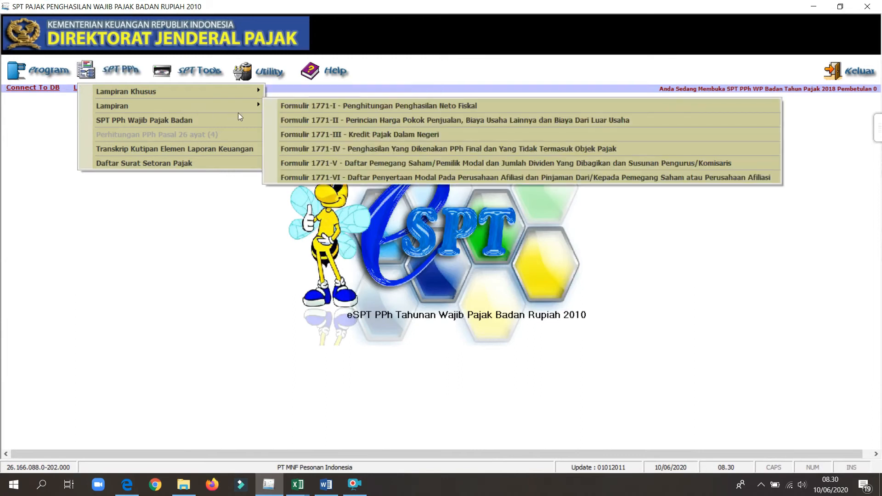
pyautogui.moveTo(255, 107)
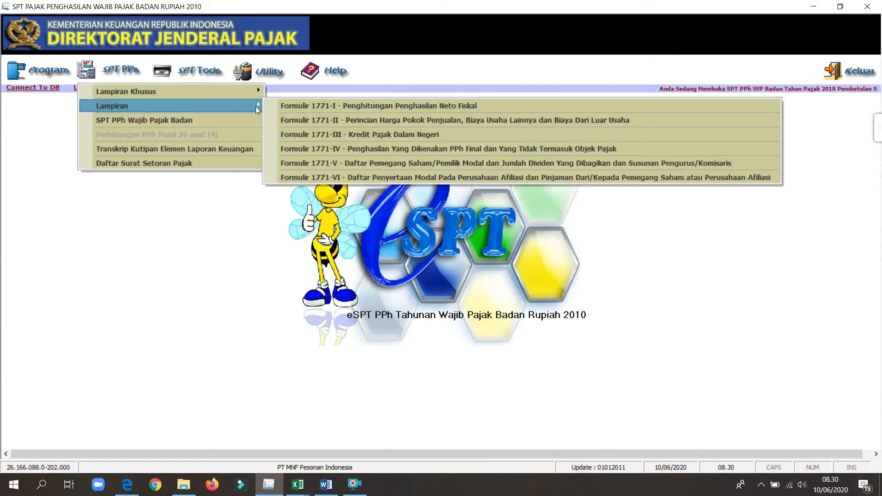
pyautogui.click(298, 104)
pyautogui.click(342, 125)
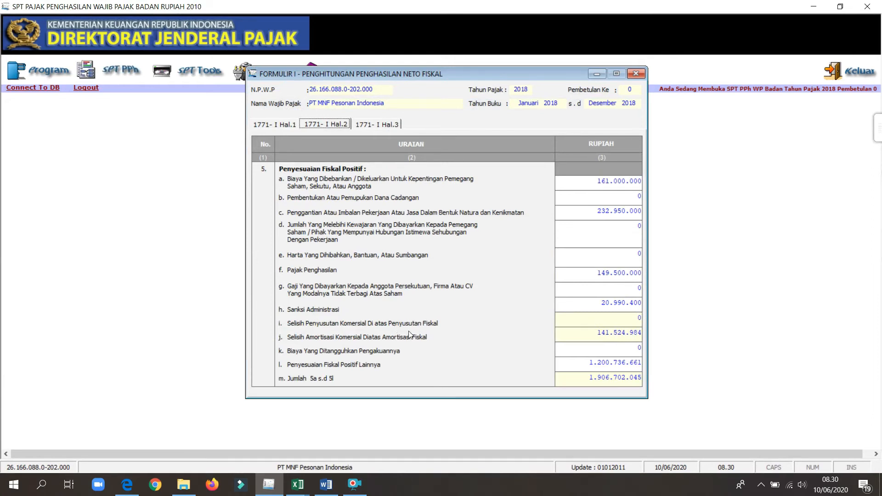
pyautogui.click(376, 125)
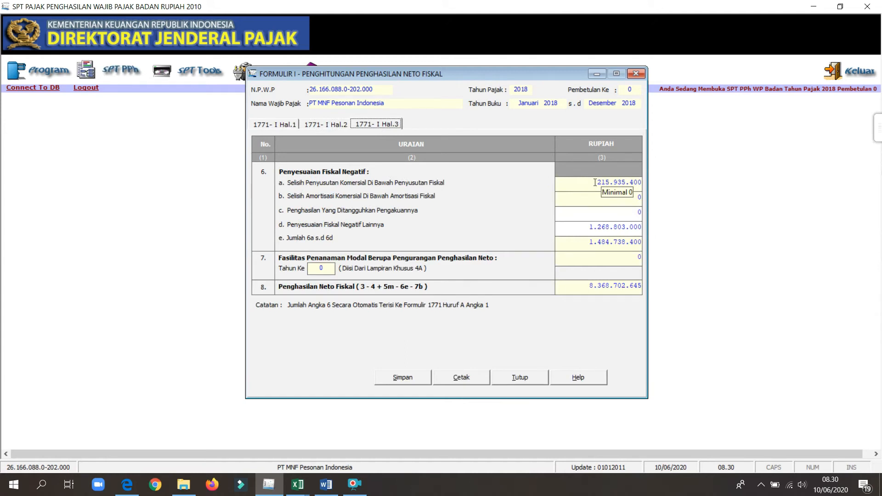
pyautogui.click(328, 126)
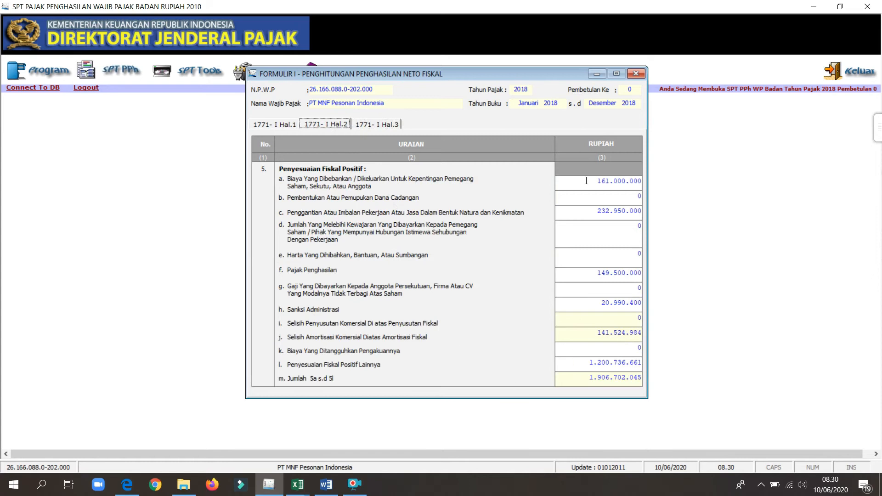
pyautogui.click(387, 125)
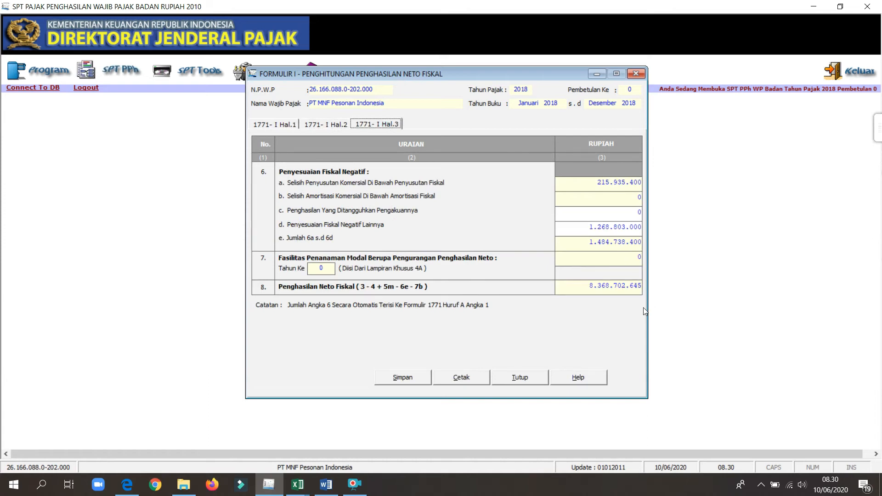
# Close Formulir 1771-I and save its data.
pyautogui.click(523, 377)
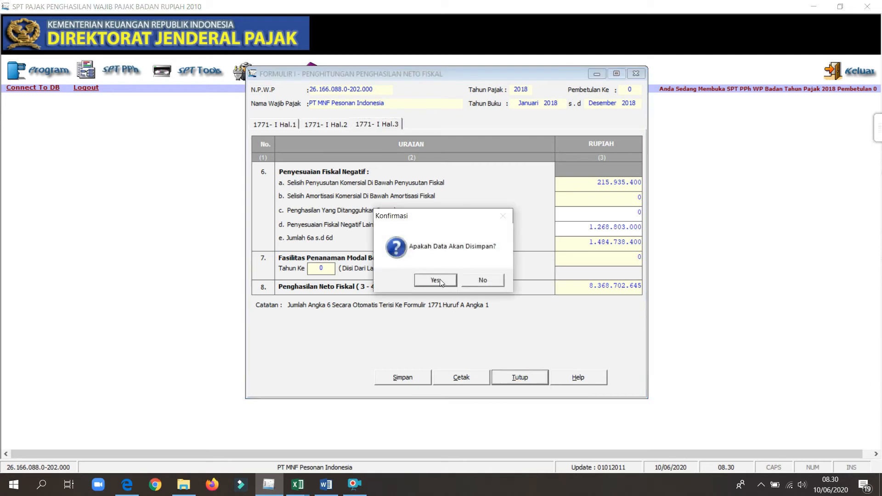
pyautogui.click(436, 281)
pyautogui.click(470, 279)
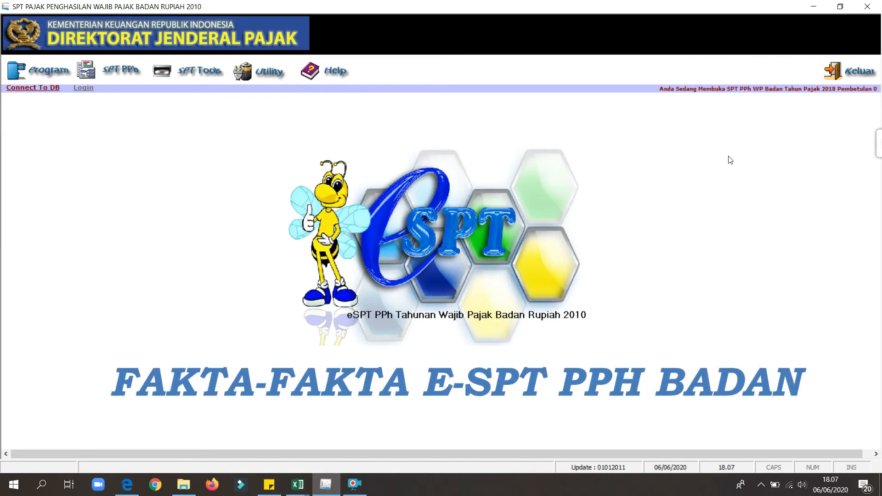
# Open the Daftar Penyusutan dan Amortisasi Fiskal and place e-SPT side by side with the Impor PT MNF workbook.
pyautogui.click(119, 78)
pyautogui.moveTo(209, 88)
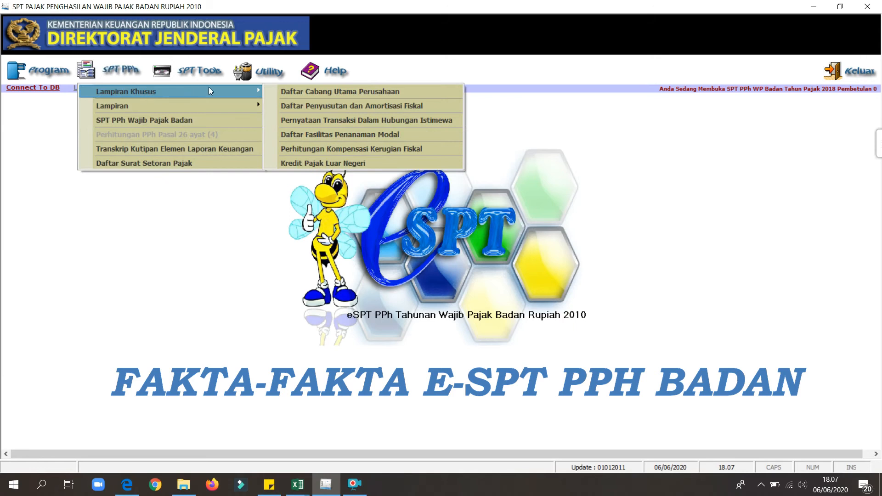
pyautogui.click(288, 106)
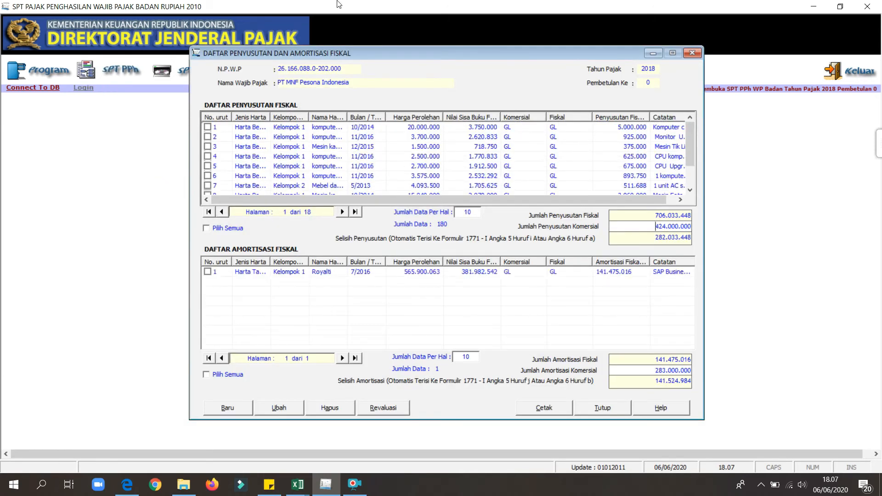
pyautogui.moveTo(338, 4); pyautogui.dragTo(880, 154)
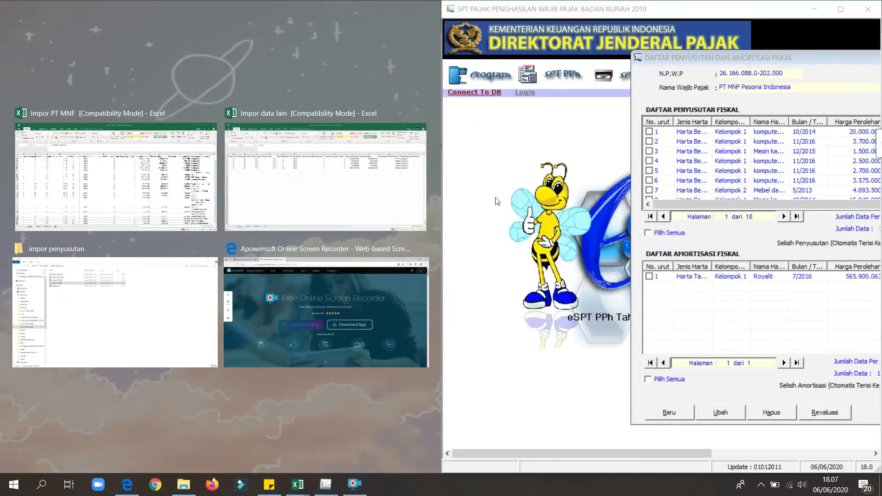
pyautogui.click(175, 211)
pyautogui.click(211, 259)
# Look through the acquisition months and years in Sheet1 of the Impor PT MNF workbook for an asset acquired in 2018.
pyautogui.press('Left')
pyautogui.press('Left')
pyautogui.press('Left')
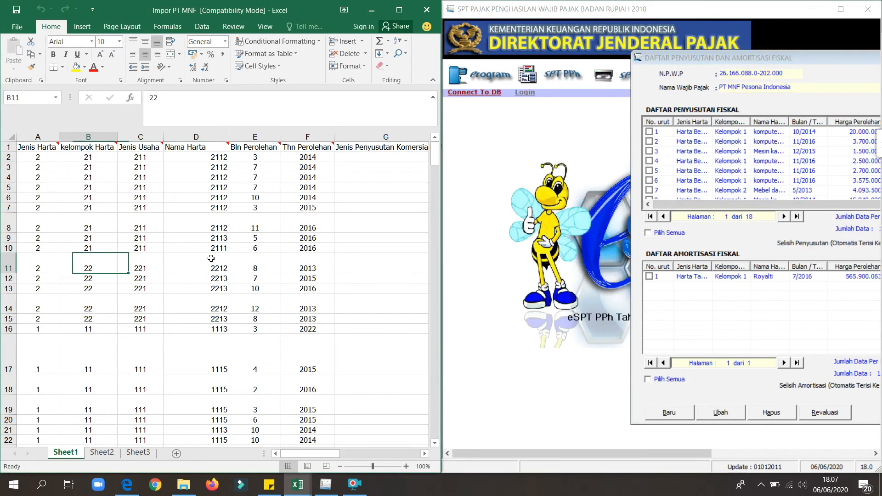
pyautogui.press('Down')
pyautogui.press('Down')
pyautogui.press('Down')
pyautogui.press('Down')
pyautogui.press('Down')
pyautogui.press('Down')
pyautogui.press('Down')
pyautogui.press('Down')
pyautogui.press('Down')
pyautogui.press('Down')
pyautogui.press('Down')
pyautogui.press('Down')
pyautogui.press('Down')
pyautogui.press('Down')
pyautogui.press('Down')
pyautogui.press('Down')
pyautogui.press('Down')
pyautogui.press('Down')
pyautogui.press('Down')
pyautogui.press('Down')
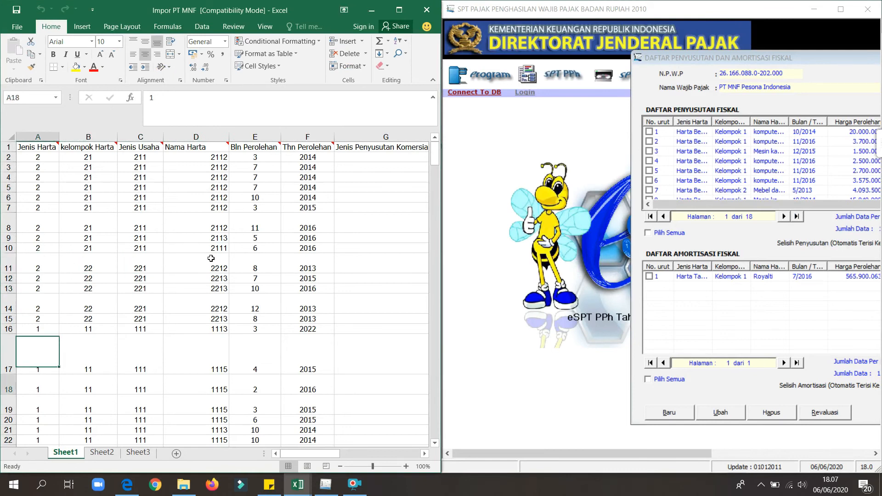
pyautogui.press('Up')
pyautogui.press('Up')
pyautogui.press('Up')
pyautogui.press('Up')
pyautogui.press('Up')
pyautogui.press('Up')
pyautogui.press('Up')
pyautogui.press('Up')
pyautogui.press('Up')
pyautogui.press('Up')
pyautogui.press('Up')
pyautogui.press('Up')
pyautogui.press('Up')
pyautogui.press('Up')
pyautogui.press('Up')
pyautogui.press('Up')
pyautogui.press('Up')
pyautogui.press('Up')
pyautogui.press('Up')
pyautogui.press('Up')
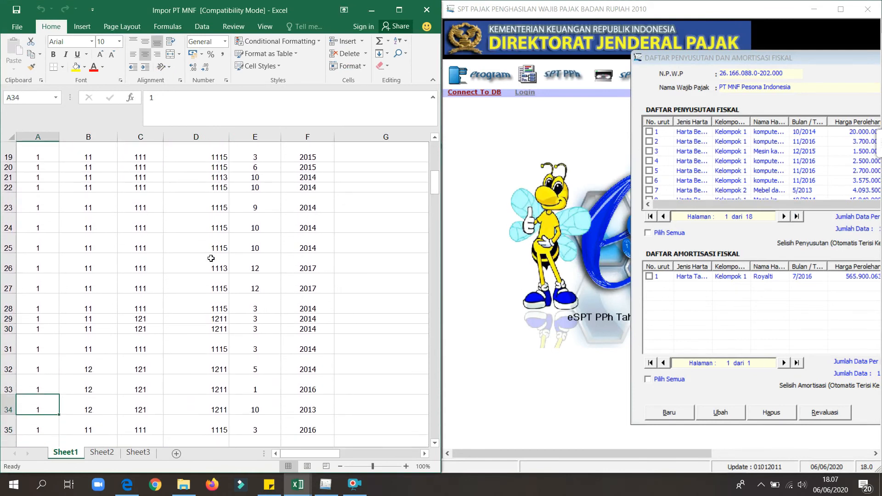
pyautogui.press('Up')
pyautogui.press('Up')
pyautogui.press('Up')
pyautogui.press('Up')
pyautogui.press('Up')
pyautogui.press('Up')
pyautogui.press('Up')
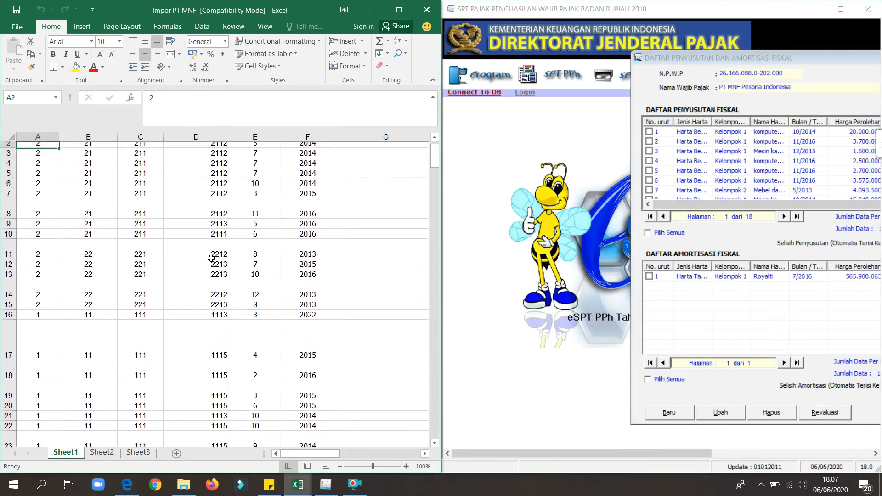
pyautogui.click(245, 295)
pyautogui.press('Down')
pyautogui.press('Down')
pyautogui.press('Down')
pyautogui.press('Down')
pyautogui.press('Down')
pyautogui.press('Down')
pyautogui.press('Down')
pyautogui.press('Down')
pyautogui.press('Down')
pyautogui.press('Down')
pyautogui.press('Down')
pyautogui.press('Down')
pyautogui.press('Down')
pyautogui.press('Down')
pyautogui.press('Down')
pyautogui.press('Down')
pyautogui.press('Down')
pyautogui.press('Down')
pyautogui.press('Down')
pyautogui.press('Down')
pyautogui.press('Down')
pyautogui.press('Down')
pyautogui.press('Down')
pyautogui.press('Down')
pyautogui.press('Down')
pyautogui.press('Down')
pyautogui.press('Down')
pyautogui.press('Down')
pyautogui.press('Down')
pyautogui.press('Down')
pyautogui.press('Down')
pyautogui.press('Down')
pyautogui.press('Down')
pyautogui.press('Down')
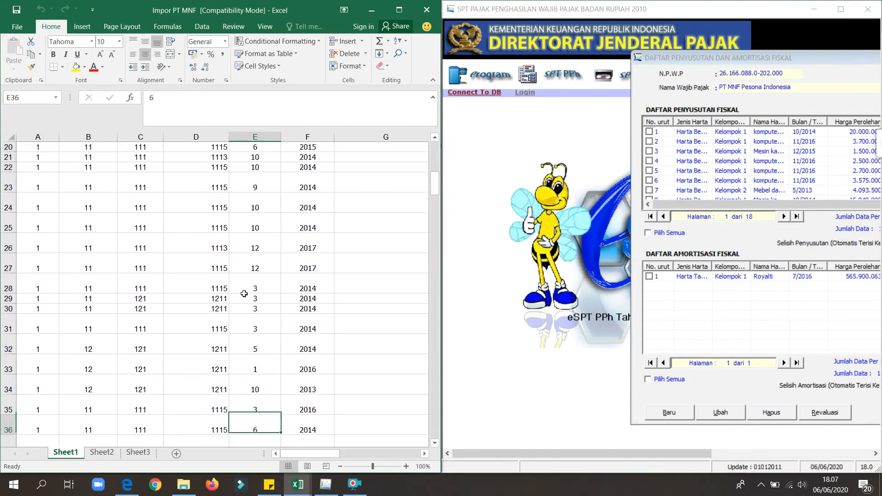
pyautogui.press('Down')
pyautogui.press('Down')
pyautogui.press('Down')
pyautogui.press('Down')
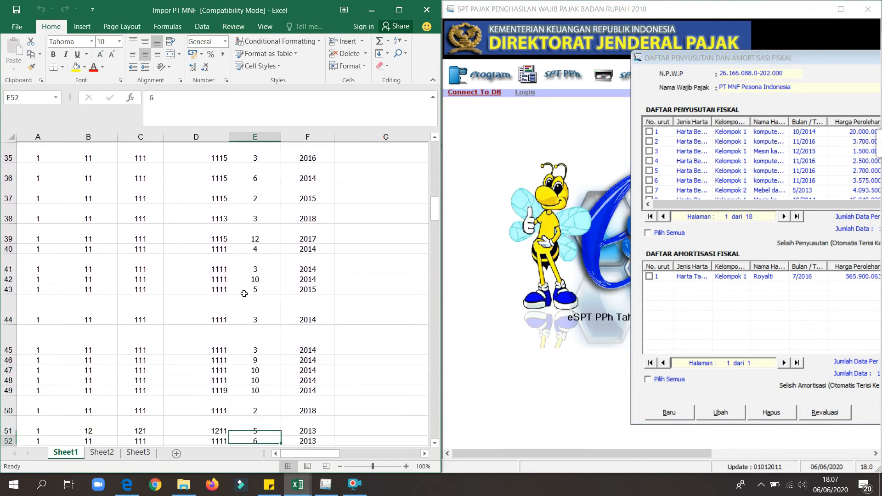
pyautogui.press('Right')
pyautogui.press('Up')
pyautogui.press('Down')
pyautogui.press('Down')
pyautogui.press('Down')
pyautogui.press('Down')
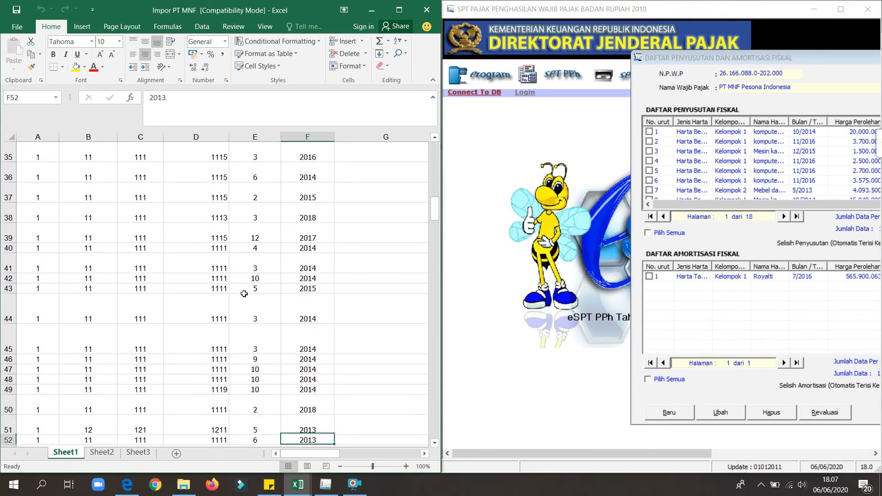
pyautogui.press('Up')
pyautogui.press('Up')
pyautogui.press('Up')
pyautogui.press('Up')
pyautogui.press('Up')
pyautogui.press('Up')
pyautogui.press('Down')
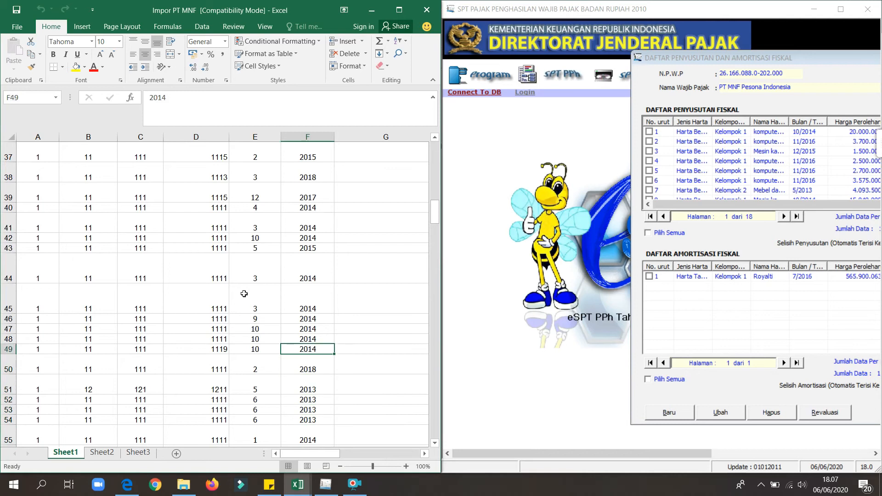
# Start a new fiscal depreciation entry for Harta Berwujud, Kelompok 1, Semua jenis usaha, with Mebel as the Nama Harta.
pyautogui.moveTo(719, 63); pyautogui.dragTo(613, 63)
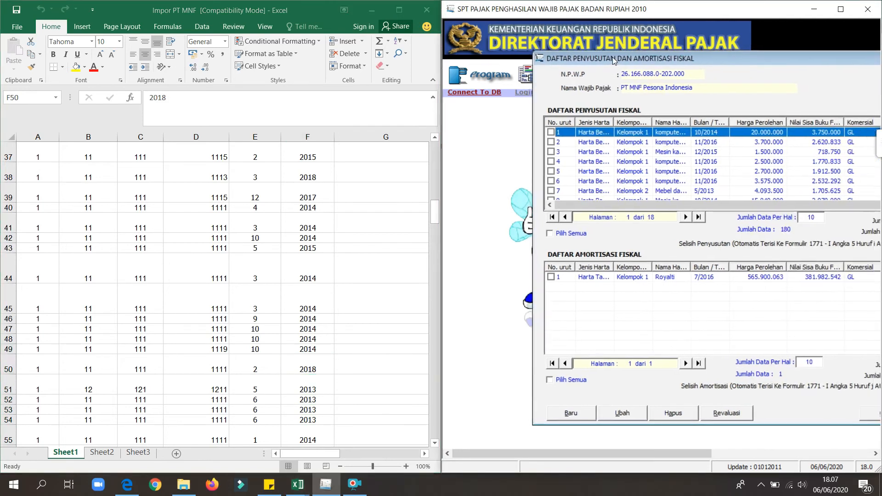
pyautogui.click(562, 413)
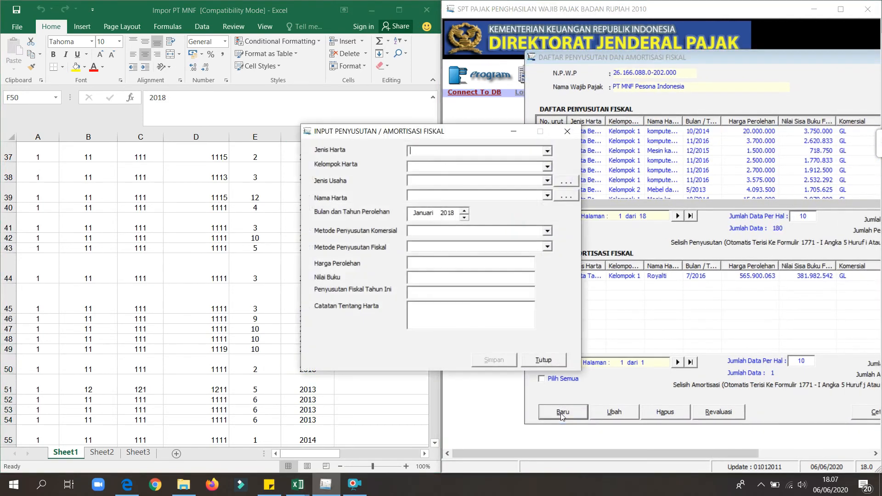
pyautogui.moveTo(454, 138); pyautogui.dragTo(566, 149)
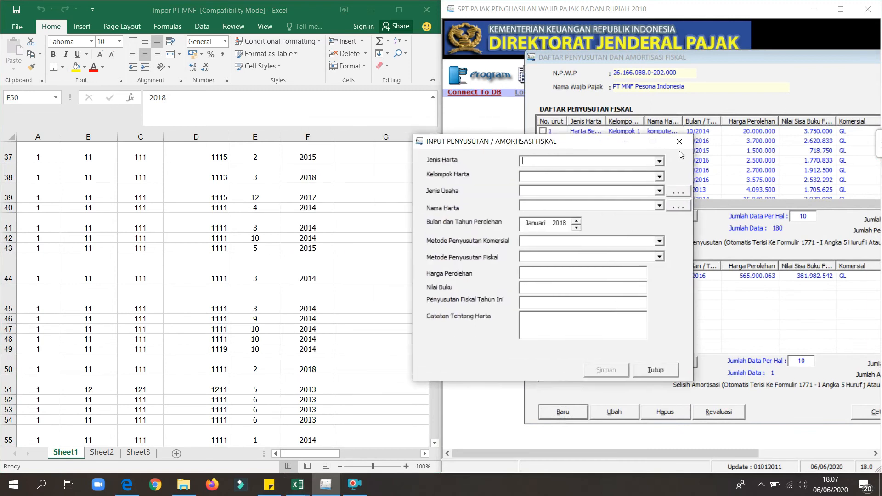
pyautogui.click(659, 161)
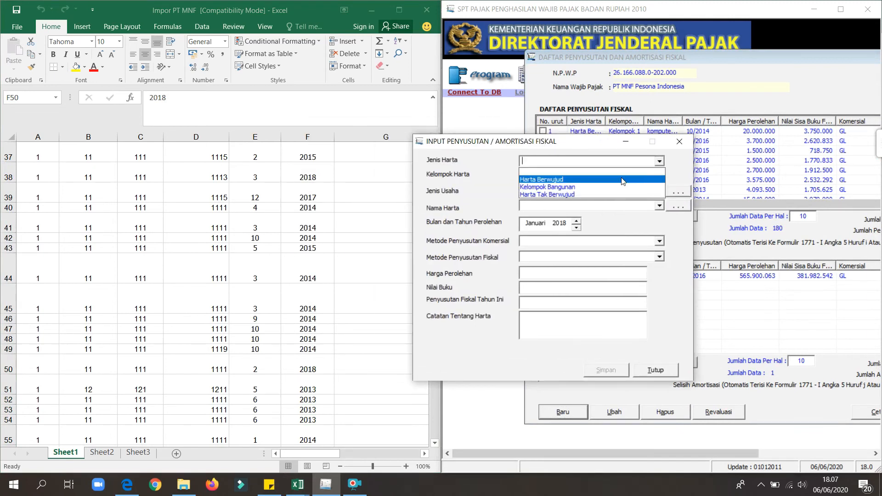
pyautogui.click(623, 180)
pyautogui.click(661, 177)
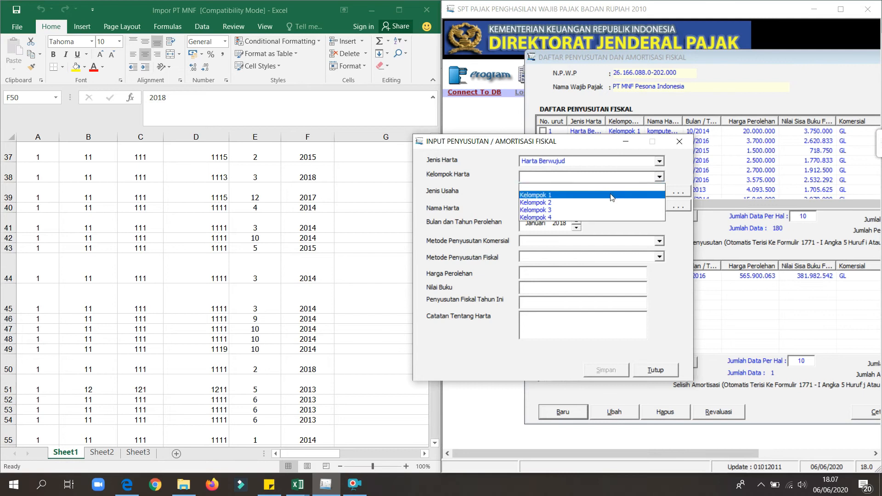
pyautogui.click(605, 197)
pyautogui.click(659, 190)
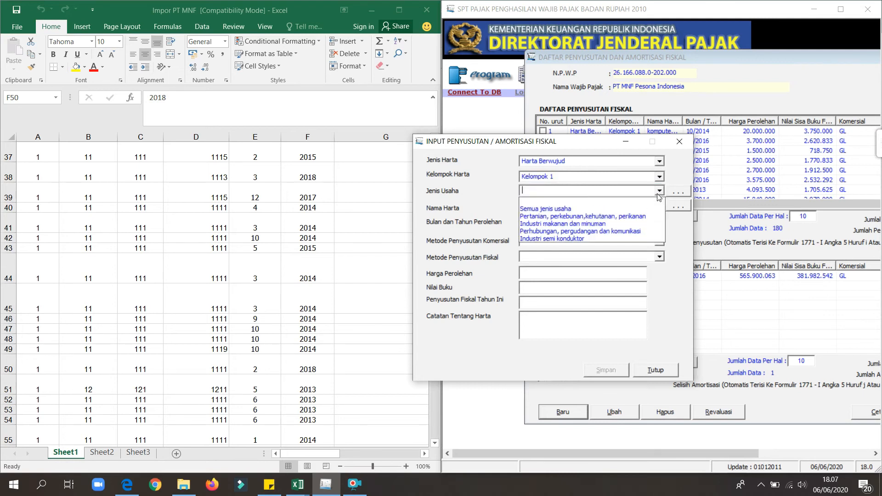
pyautogui.click(584, 211)
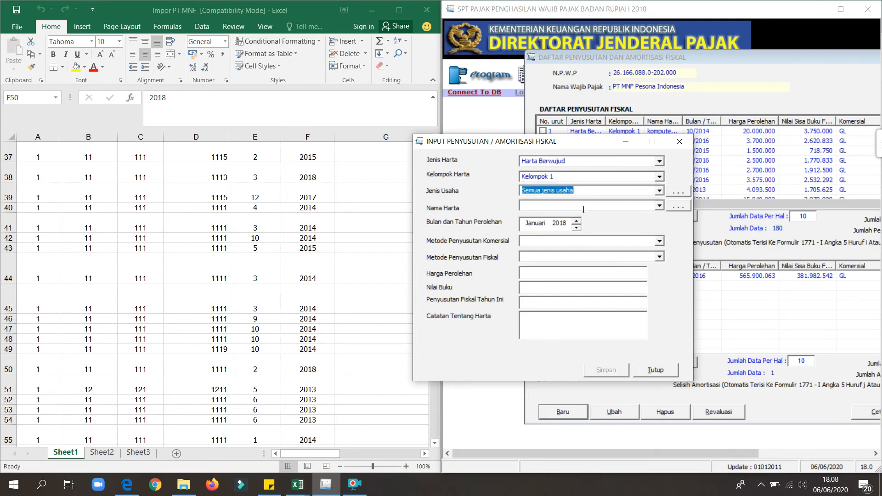
pyautogui.click(660, 208)
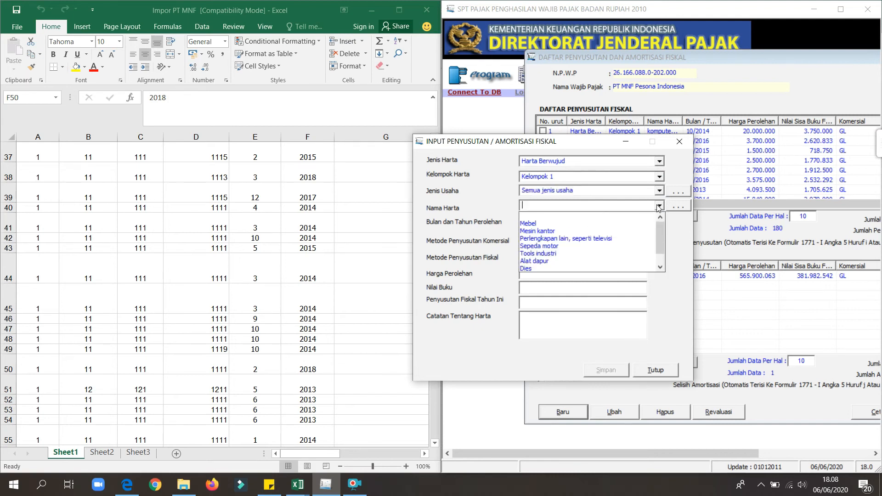
pyautogui.click(563, 224)
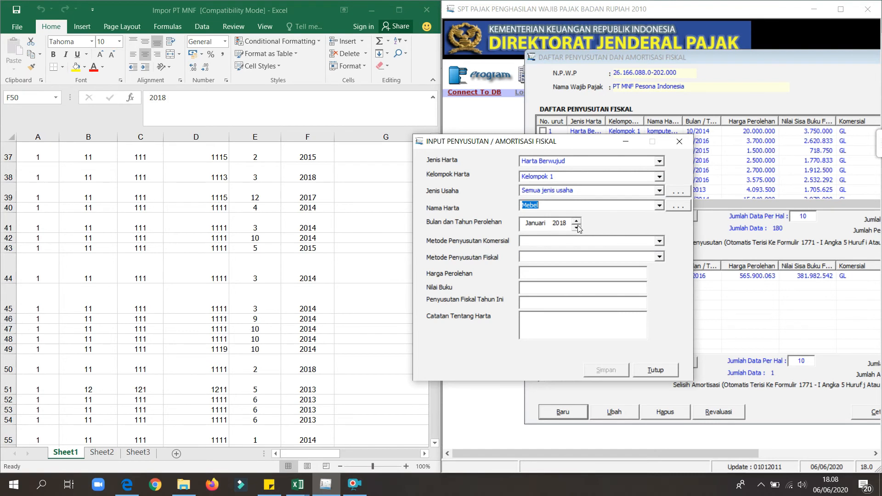
# Set the acquisition date to Februari 2018 and both the commercial and fiscal depreciation methods to Garis Lurus.
pyautogui.click(578, 227)
pyautogui.click(577, 223)
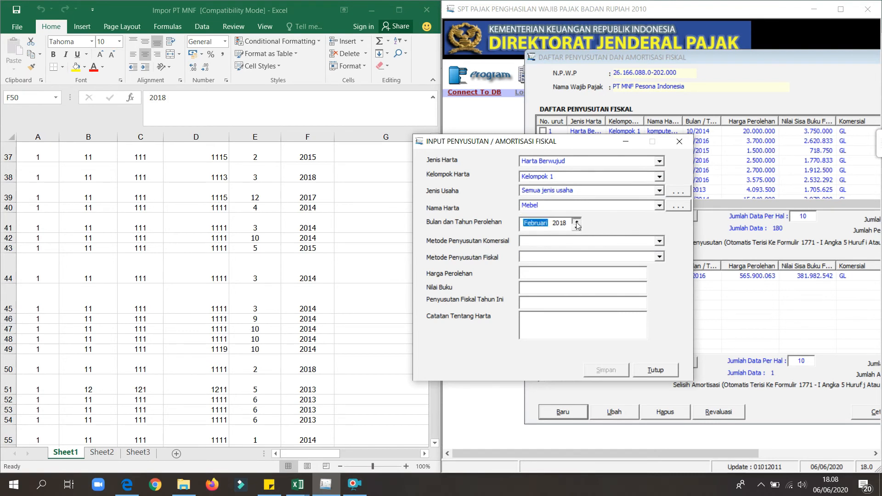
pyautogui.click(660, 242)
pyautogui.click(597, 261)
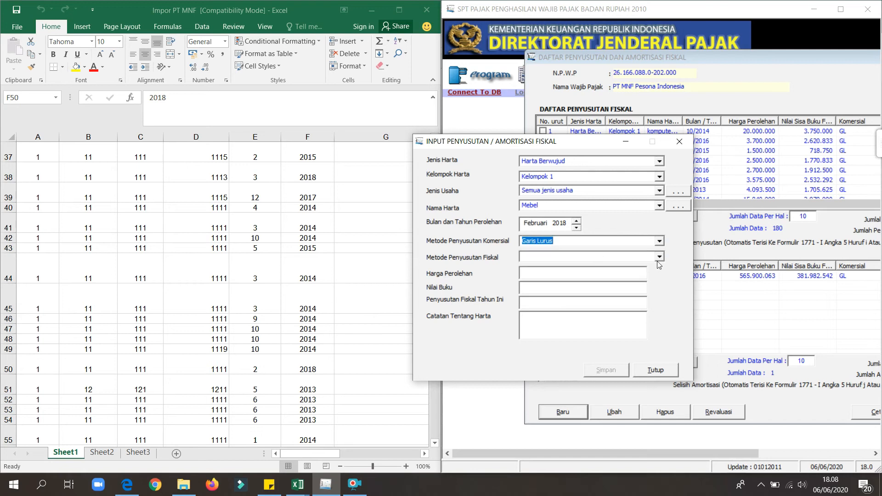
pyautogui.click(648, 258)
pyautogui.click(585, 277)
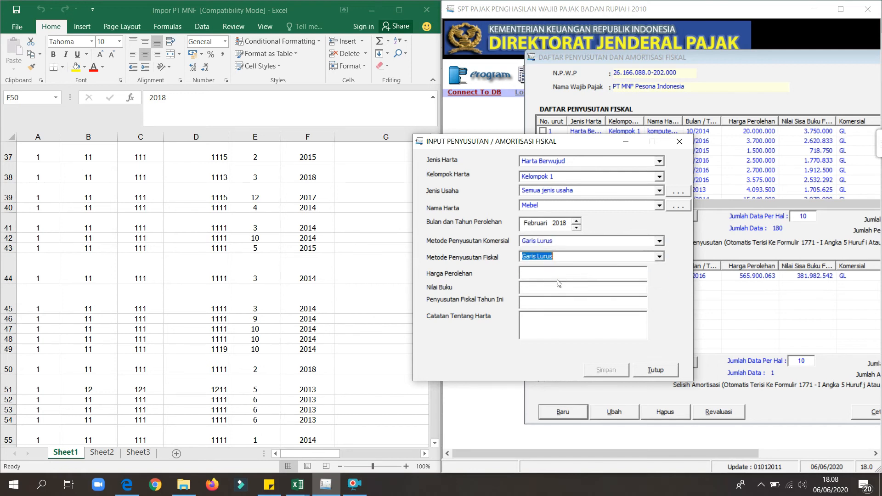
# Look up the February 2018 asset's cost in the worksheet and enter 1.550.000 as the Harga Perolehan.
pyautogui.moveTo(520, 144); pyautogui.dragTo(659, 129)
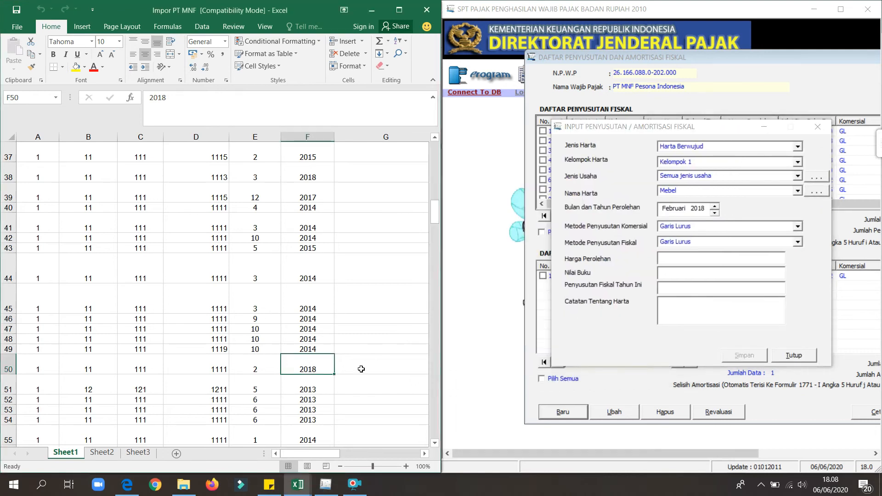
pyautogui.click(361, 366)
pyautogui.press('Right')
pyautogui.press('Right')
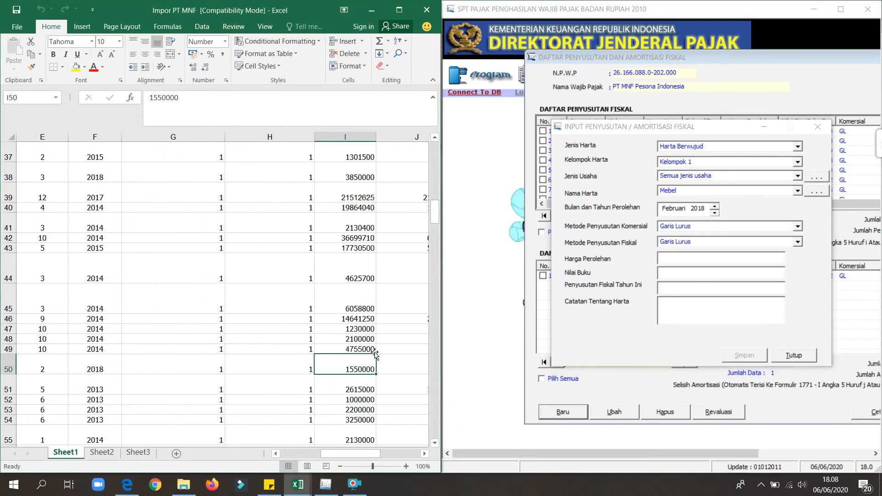
pyautogui.press('Right')
pyautogui.press('Left')
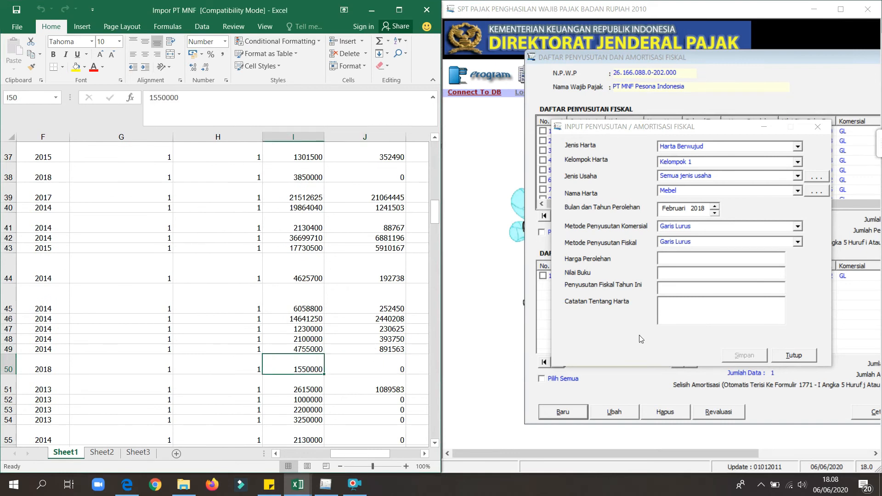
pyautogui.click(681, 257)
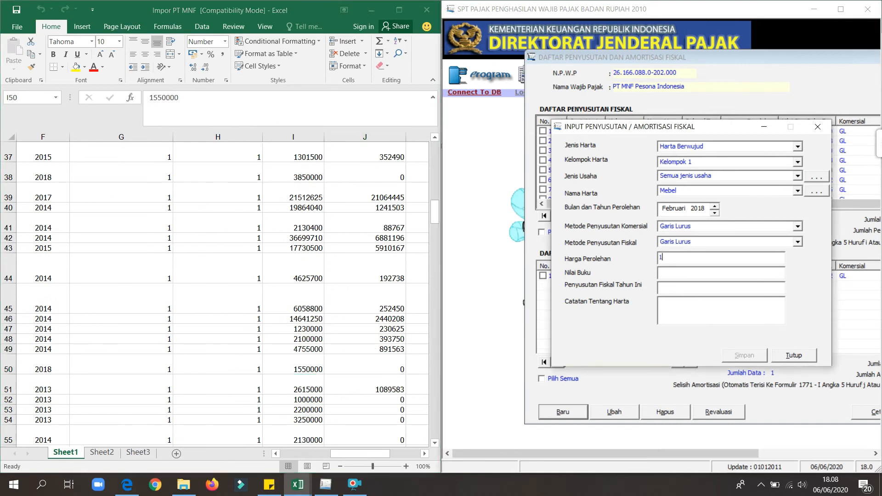
pyautogui.write('1550000')
pyautogui.click(682, 278)
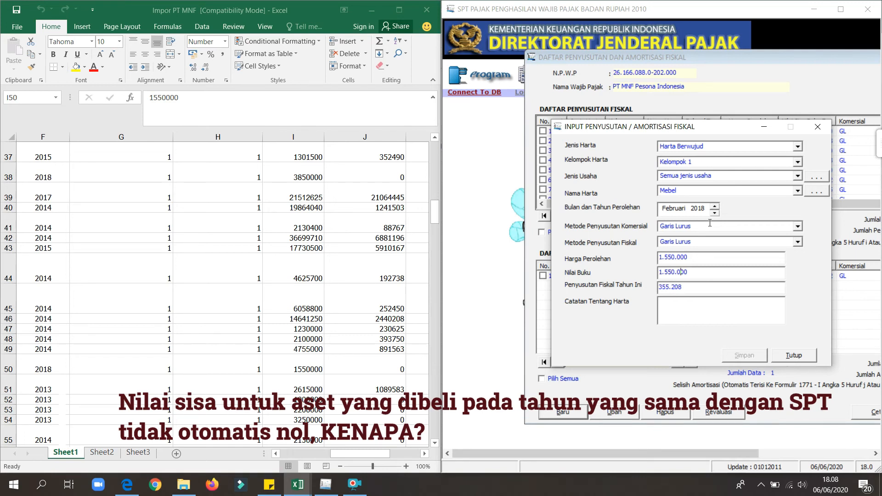
# Replace the Nilai Buku of the new entry with 0.
pyautogui.click(691, 273)
pyautogui.moveTo(690, 273); pyautogui.dragTo(654, 272)
pyautogui.write('0')
pyautogui.click(713, 292)
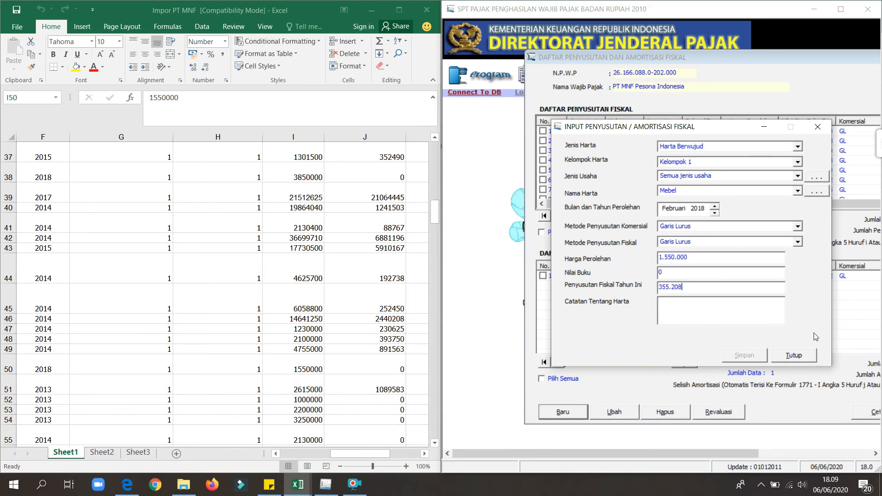
# Close the entry form without saving, close the Daftar Penyusutan dan Amortisasi Fiskal and return e-SPT to full screen.
pyautogui.click(797, 359)
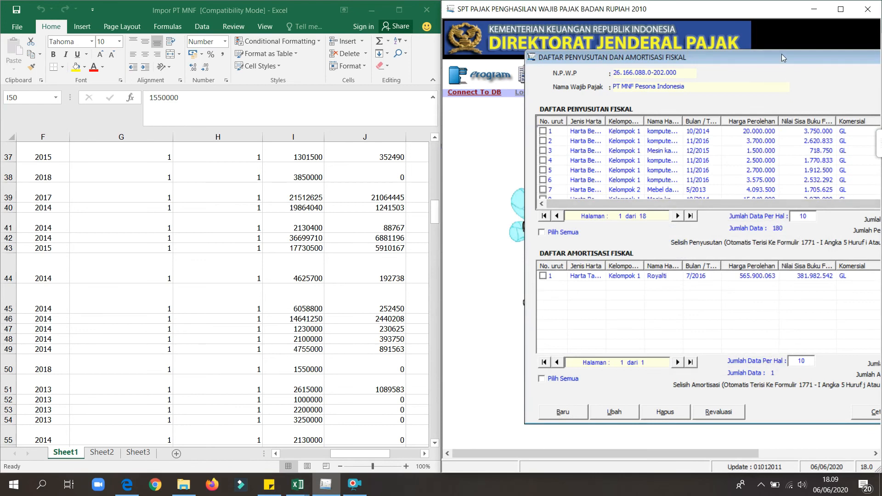
pyautogui.moveTo(782, 56); pyautogui.dragTo(625, 57)
pyautogui.click(871, 59)
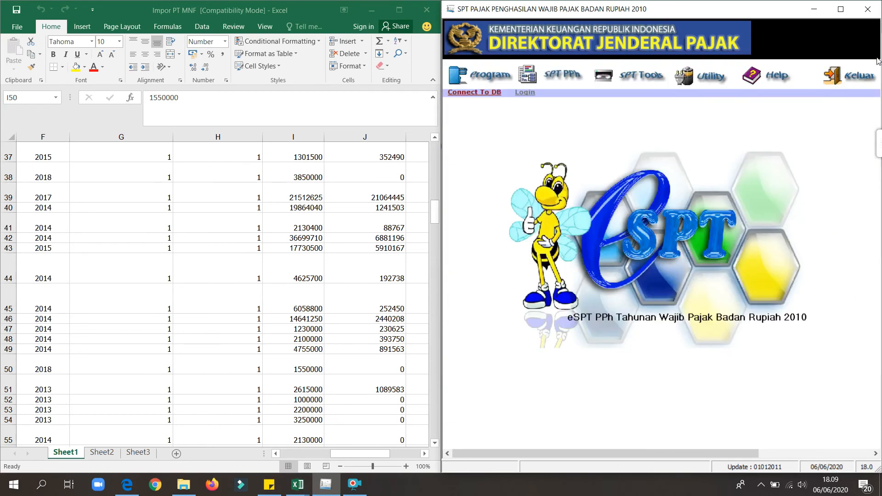
pyautogui.click(841, 9)
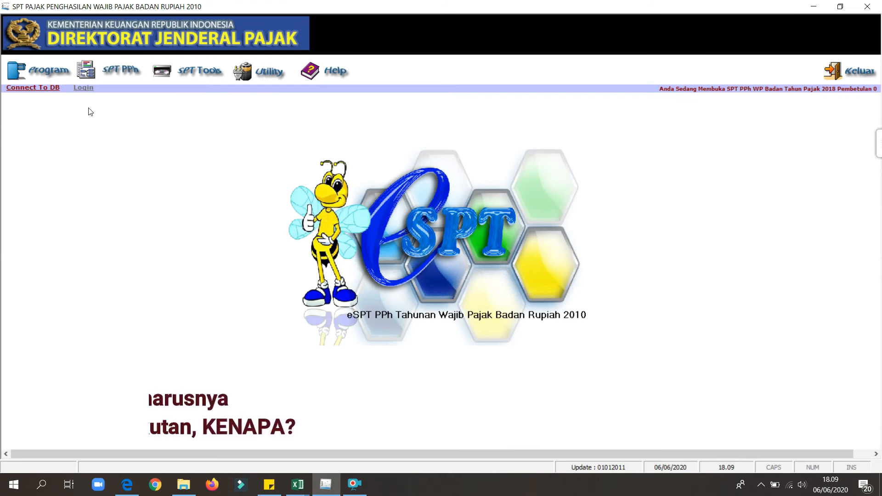
# Open the existing SPT for tax year 2017, Pembetulan 0, for re-editing.
pyautogui.click(32, 79)
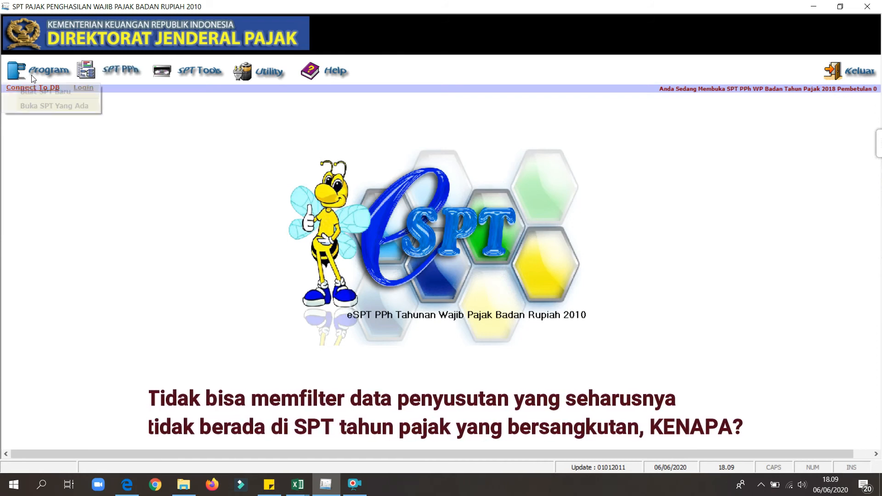
pyautogui.click(53, 108)
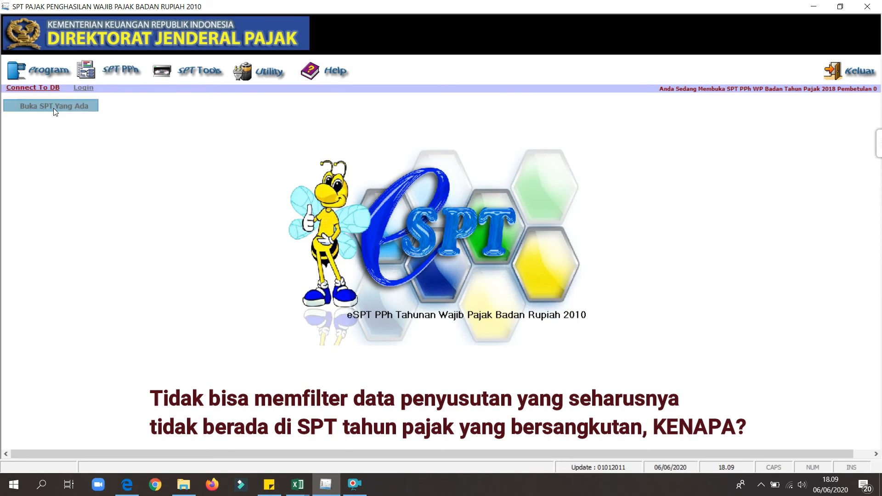
pyautogui.click(432, 234)
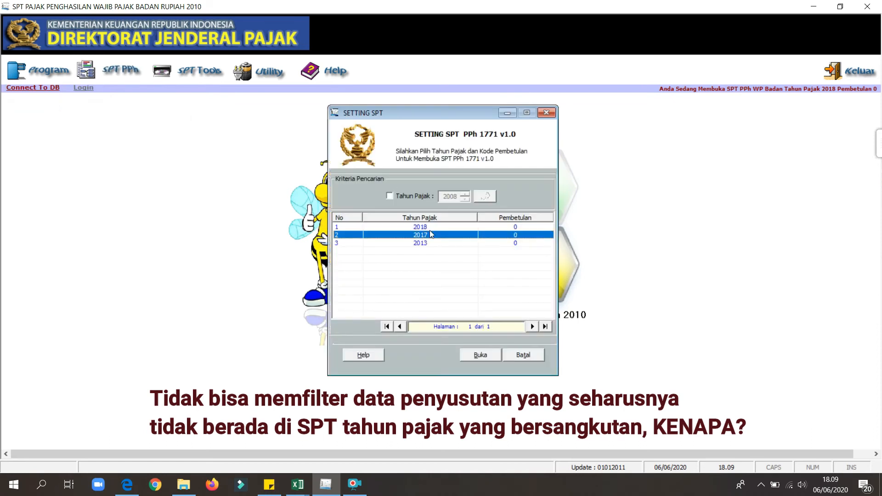
pyautogui.click(481, 356)
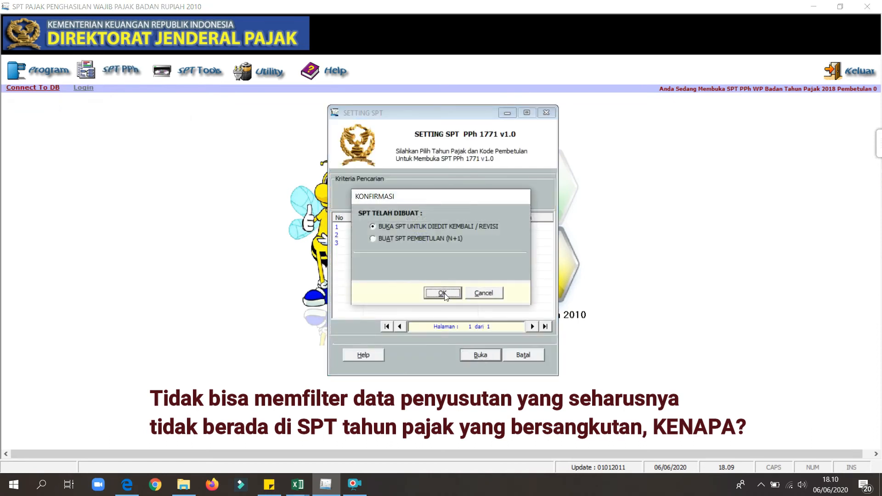
pyautogui.click(445, 295)
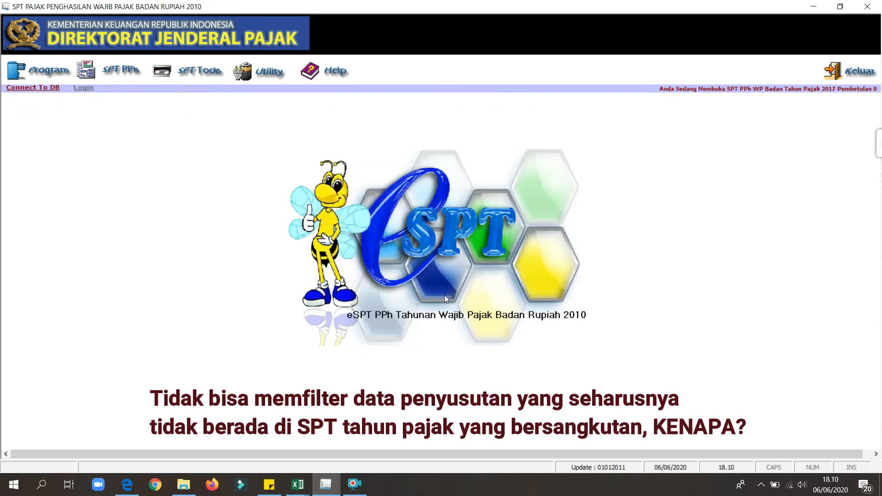
# Open the data import utility and set it to Penyusutan dan Amortisasi Fiskal Badan for Tahun Pajak 2017.
pyautogui.click(104, 69)
pyautogui.moveTo(192, 95)
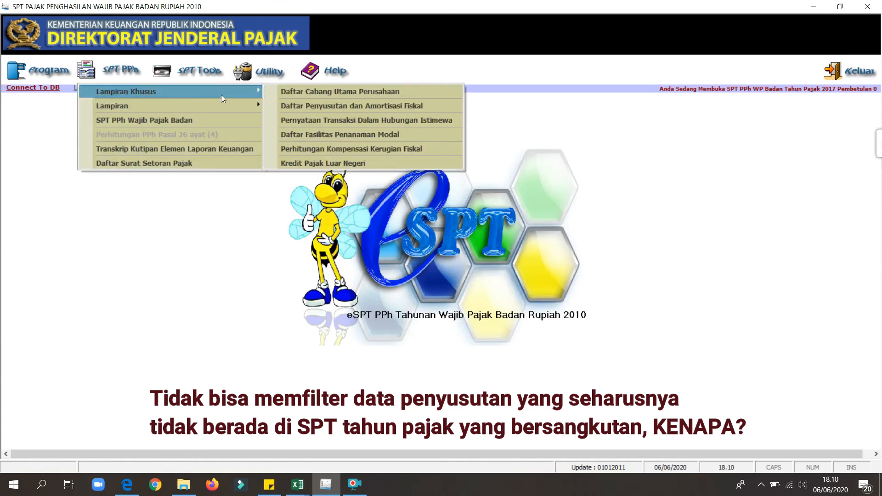
pyautogui.click(269, 75)
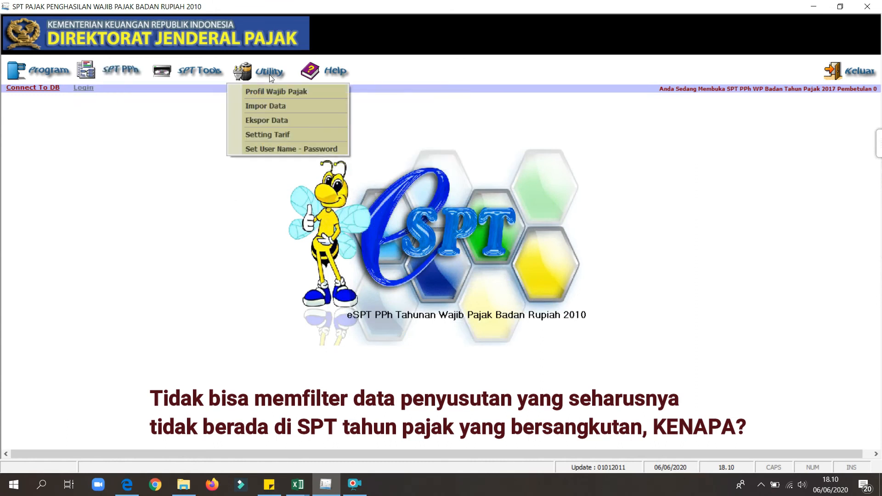
pyautogui.click(283, 106)
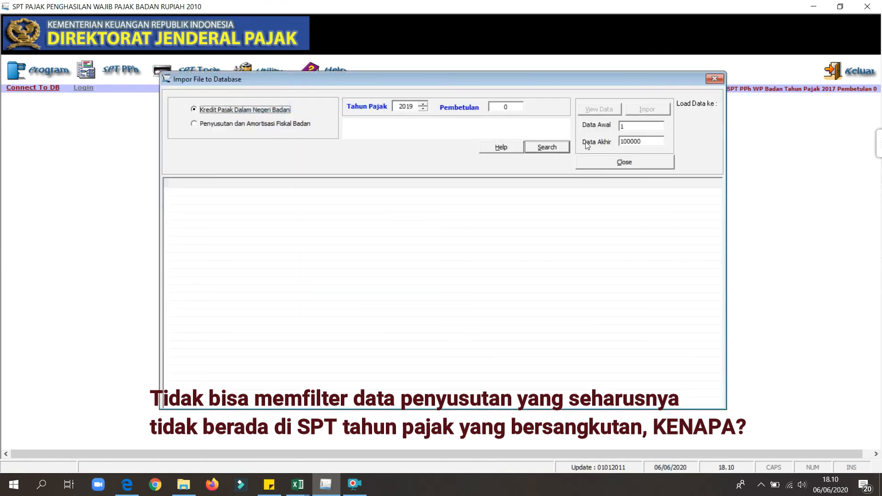
pyautogui.click(540, 150)
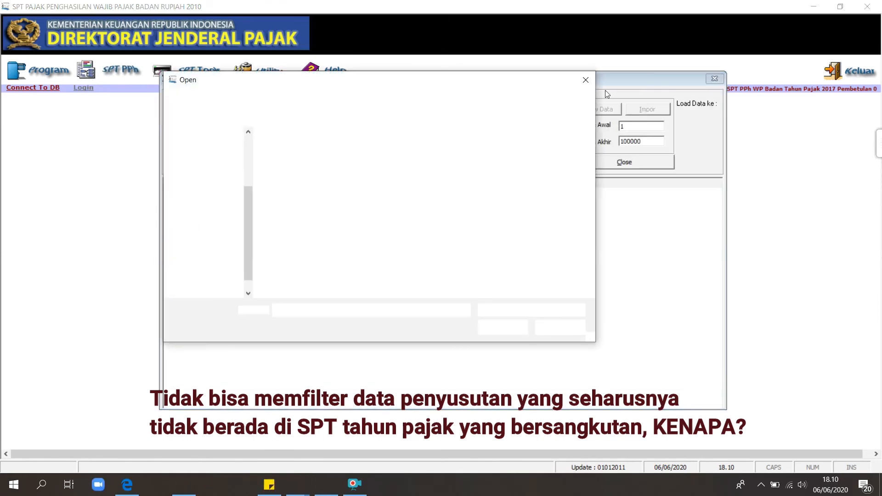
pyautogui.click(260, 124)
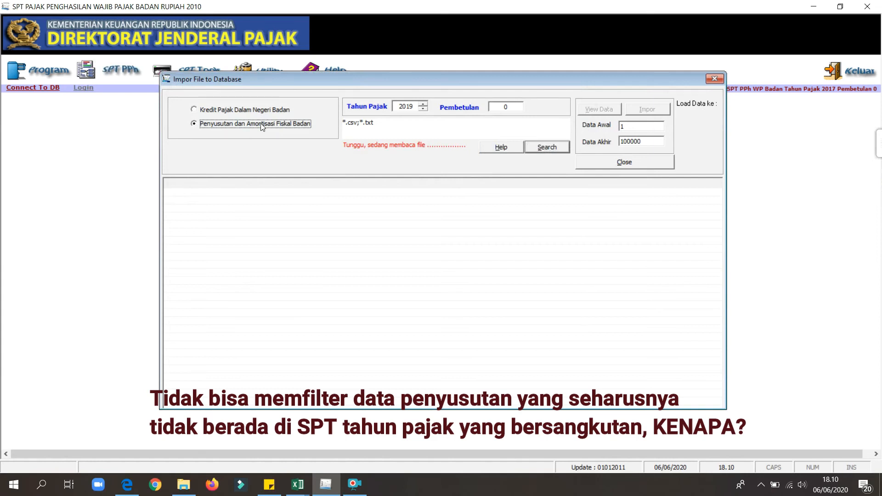
pyautogui.click(423, 109)
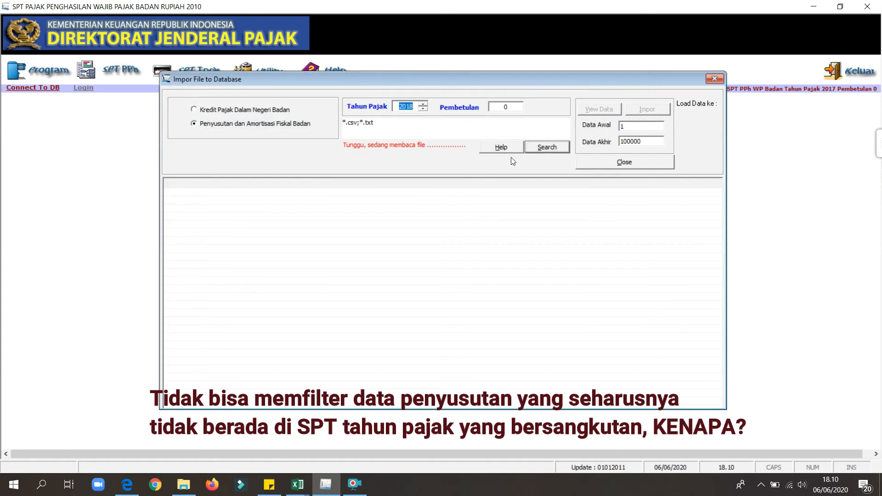
pyautogui.click(423, 109)
# Choose the Impor PT MNF CSV file from the Pictures folder and load its records into the import preview.
pyautogui.click(542, 149)
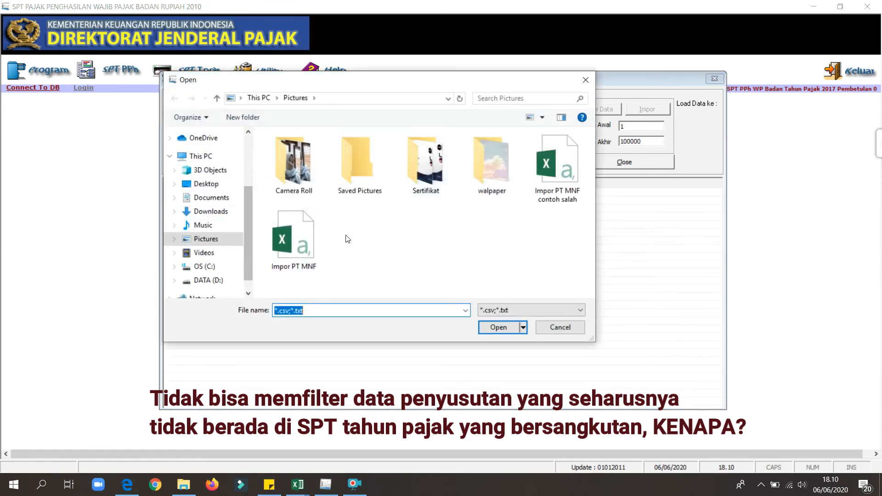
pyautogui.click(280, 257)
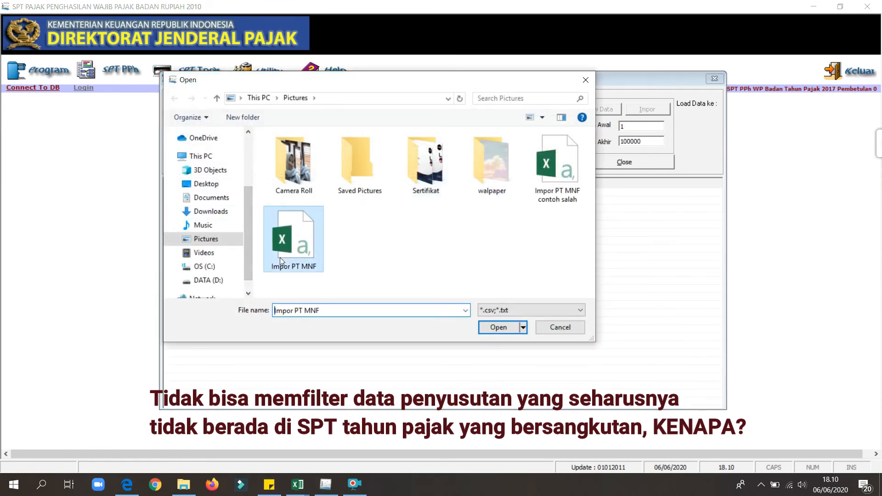
pyautogui.click(500, 328)
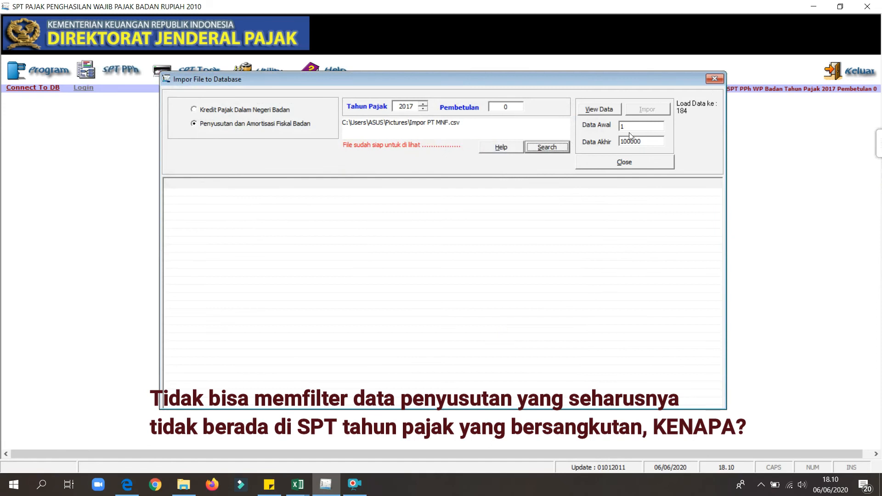
pyautogui.click(608, 107)
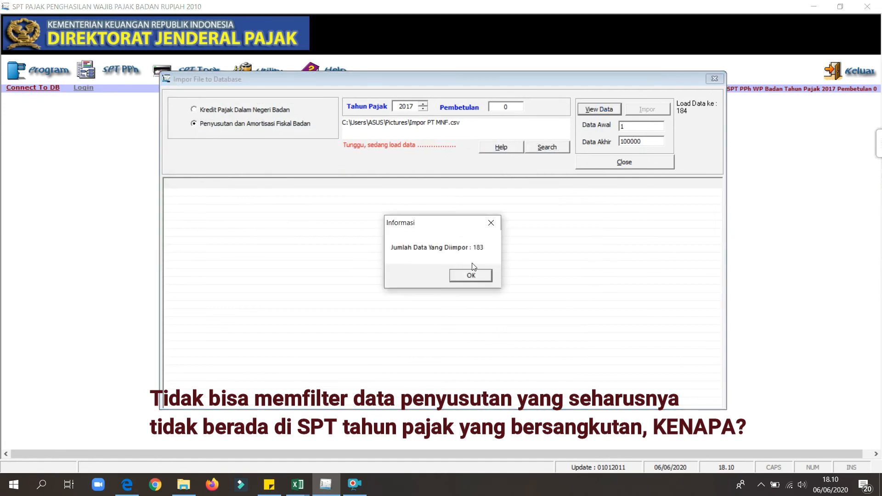
pyautogui.click(474, 278)
pyautogui.click(601, 109)
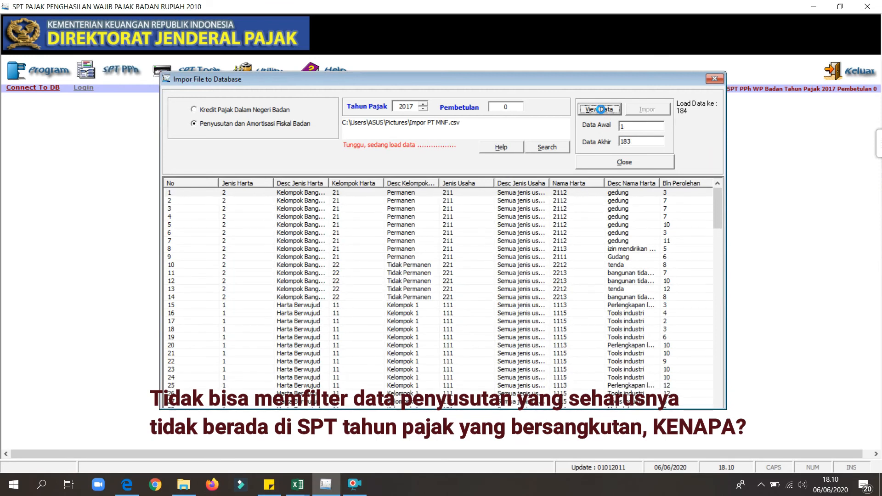
# Import the previewed depreciation records into the 2017 SPT and close the import window.
pyautogui.click(652, 109)
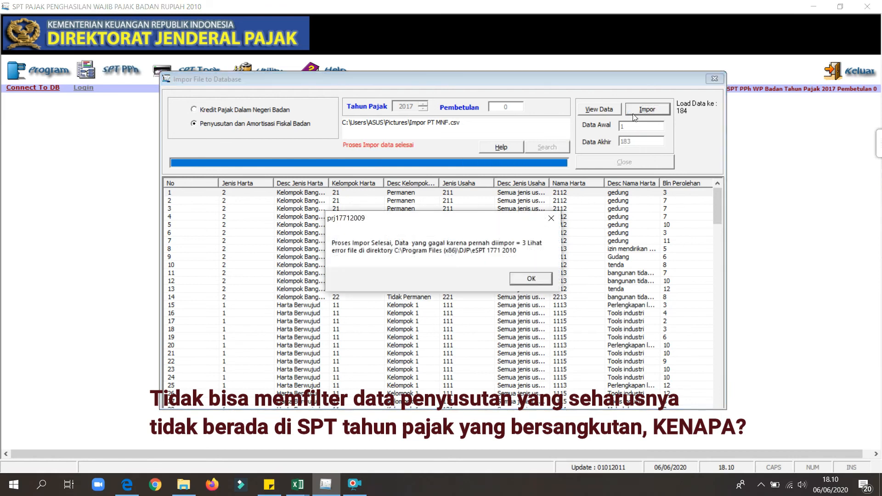
pyautogui.click(524, 278)
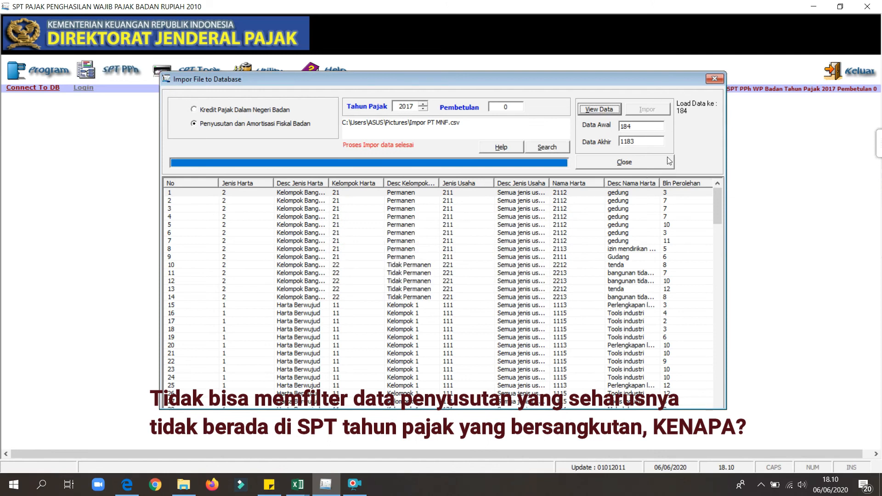
pyautogui.click(715, 79)
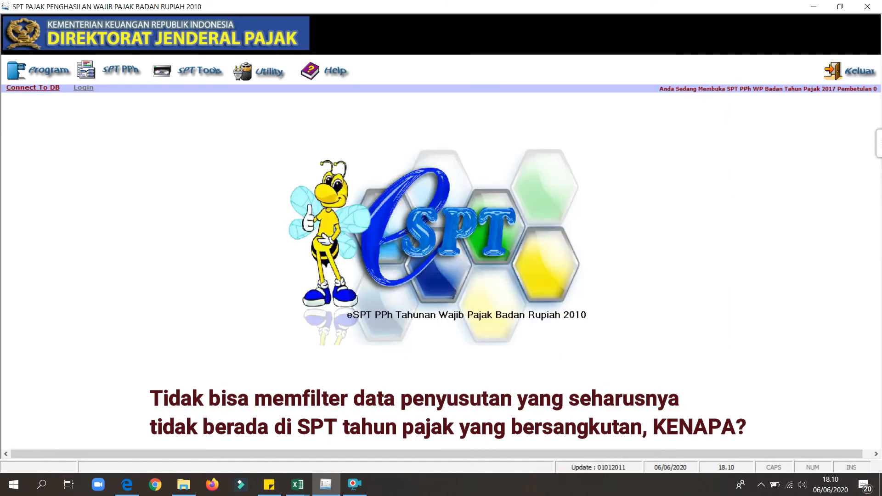
# Check the 2017 Daftar Penyusutan dan Amortisasi Fiskal for the handphone asset acquired in 2/2018, and close the list.
pyautogui.click(119, 71)
pyautogui.moveTo(219, 89)
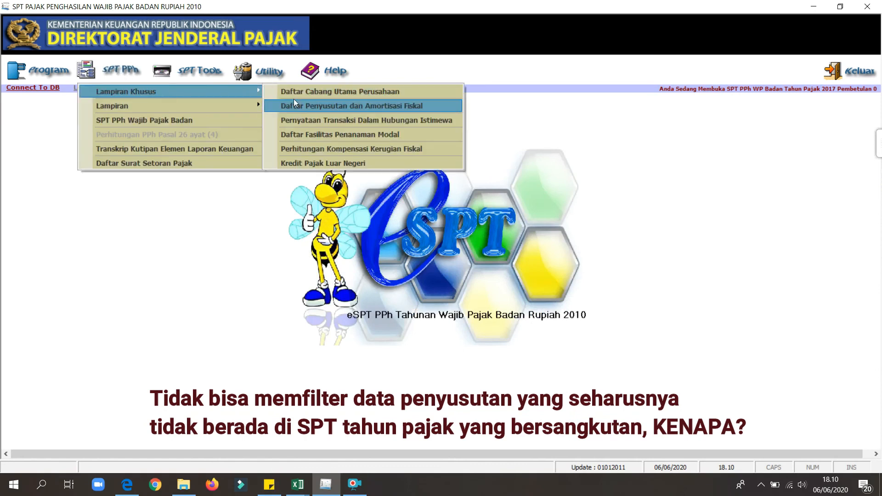
pyautogui.click(305, 106)
pyautogui.click(374, 166)
pyautogui.press('Down')
pyautogui.press('Down')
pyautogui.press('Down')
pyautogui.press('Down')
pyautogui.press('Down')
pyautogui.press('Up')
pyautogui.press('Up')
pyautogui.press('Up')
pyautogui.press('Up')
pyautogui.press('Up')
pyautogui.press('Up')
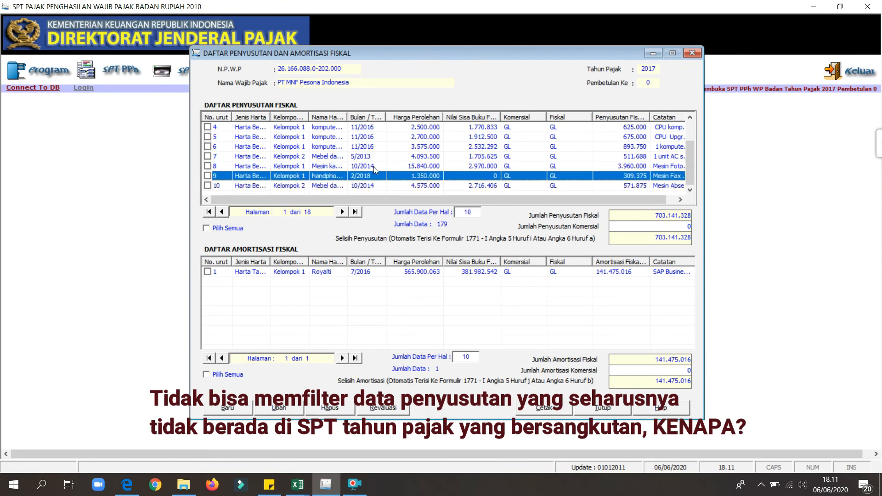
pyautogui.press('Down')
pyautogui.press('Down')
pyautogui.press('Down')
pyautogui.press('Down')
pyautogui.press('Down')
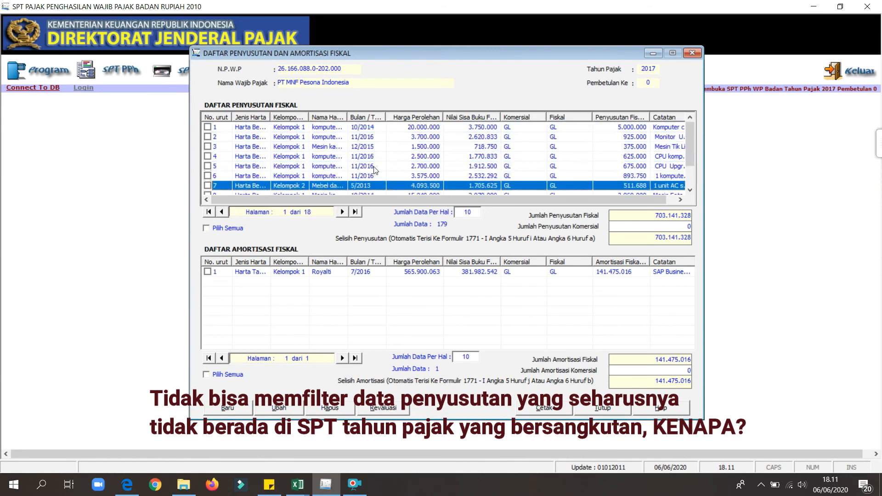
pyautogui.press('Down')
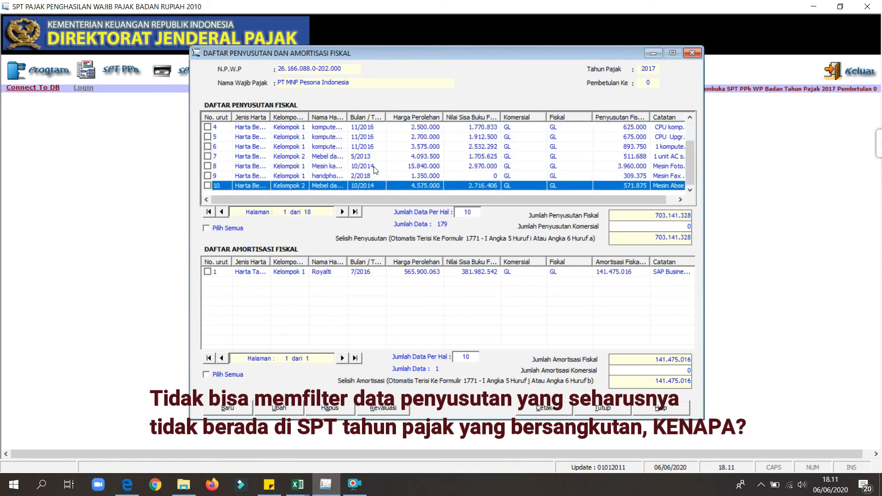
pyautogui.click(354, 176)
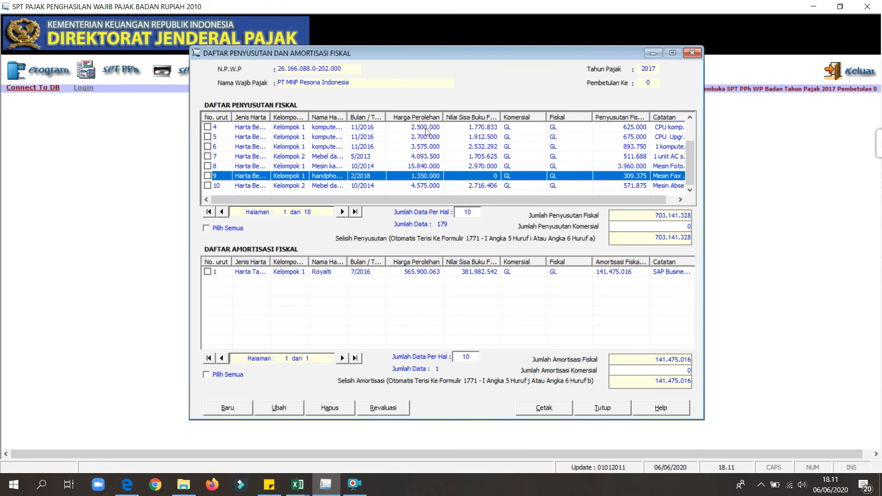
pyautogui.click(693, 53)
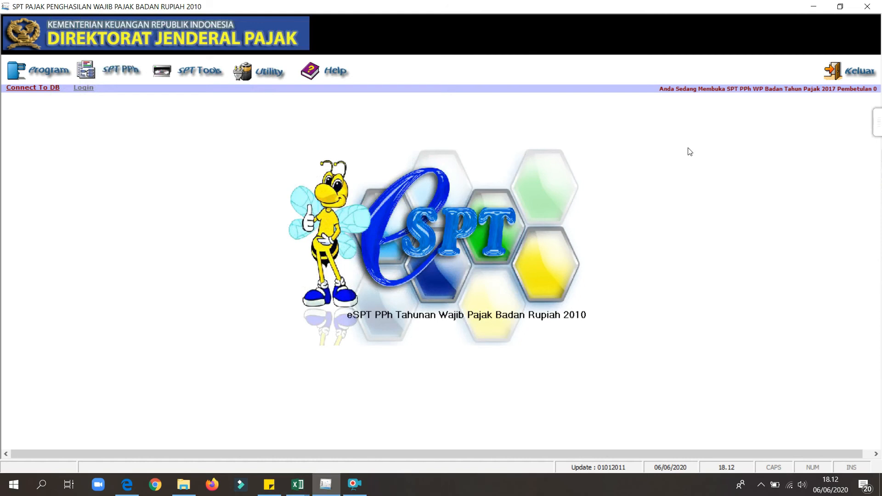
# Switch to the Impor data workbook in Excel, maximize it and review the columns of the gudang 3 row.
pyautogui.click(295, 486)
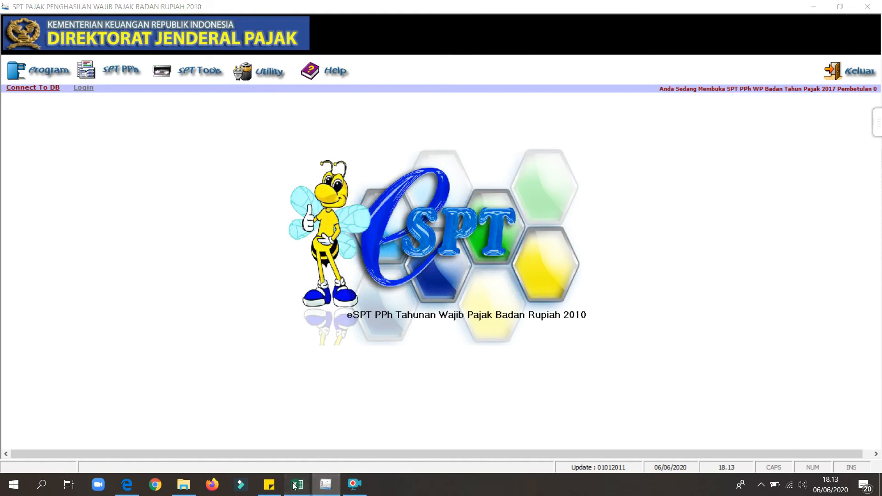
pyautogui.click(288, 444)
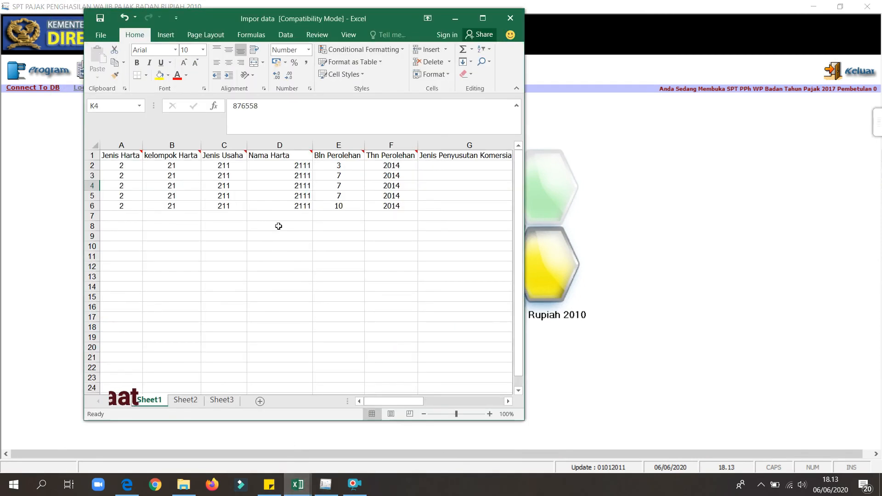
pyautogui.click(483, 18)
pyautogui.click(363, 178)
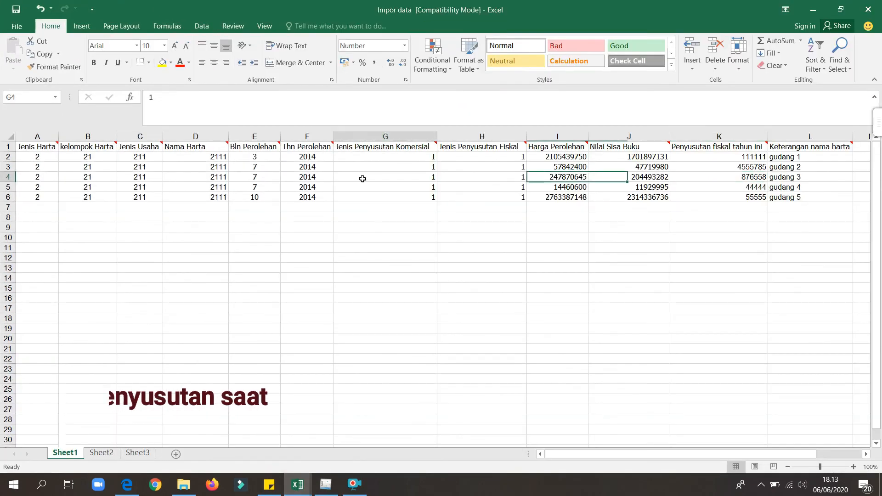
pyautogui.press('Right')
pyautogui.press('Right')
pyautogui.press('Right')
pyautogui.press('Right')
pyautogui.press('Right')
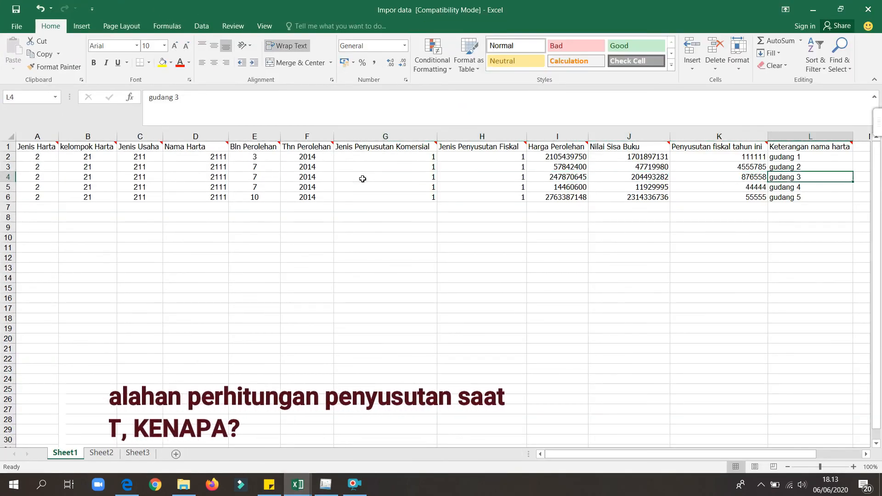
# Set the Penyusutan fiskal tahun ini of gudang 2 to 6758359.
pyautogui.click(759, 168)
pyautogui.press('BackSpace')
pyautogui.write('6758359')
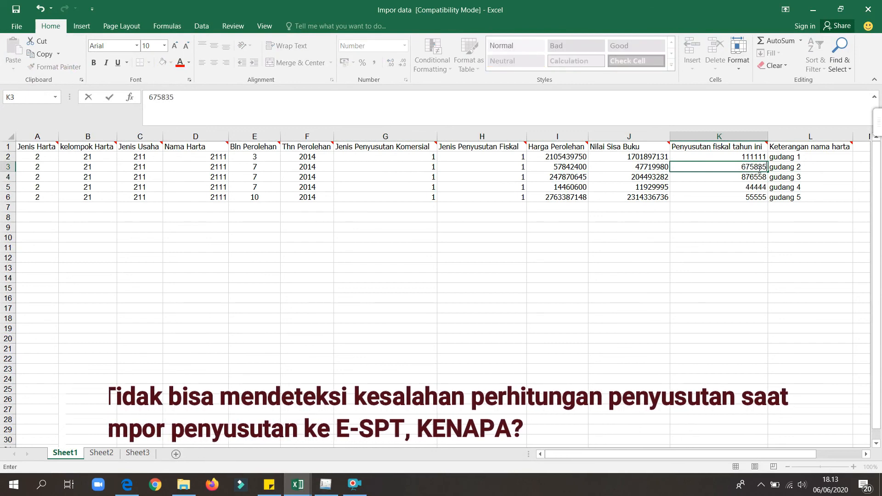
# Set Penyusutan fiskal tahun ini to 66666 for gudang 4 and 9862087 for gudang 5.
pyautogui.click(756, 188)
pyautogui.write('66')
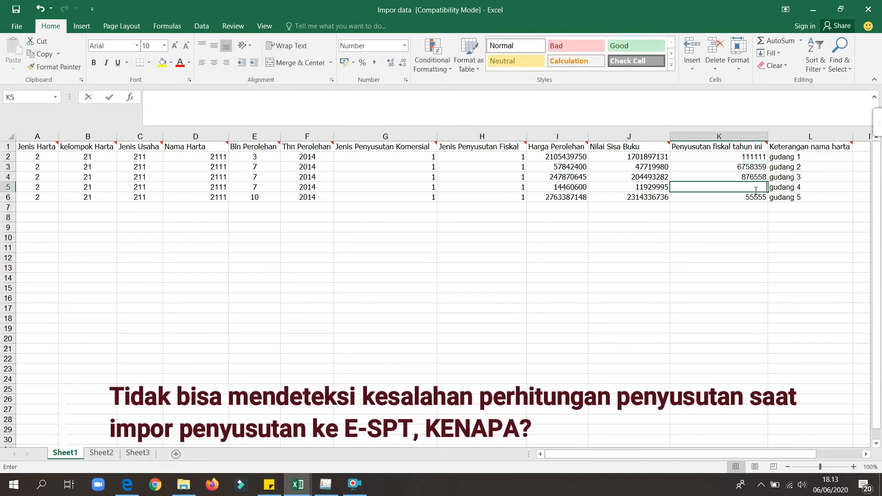
pyautogui.write('666')
pyautogui.press('Return')
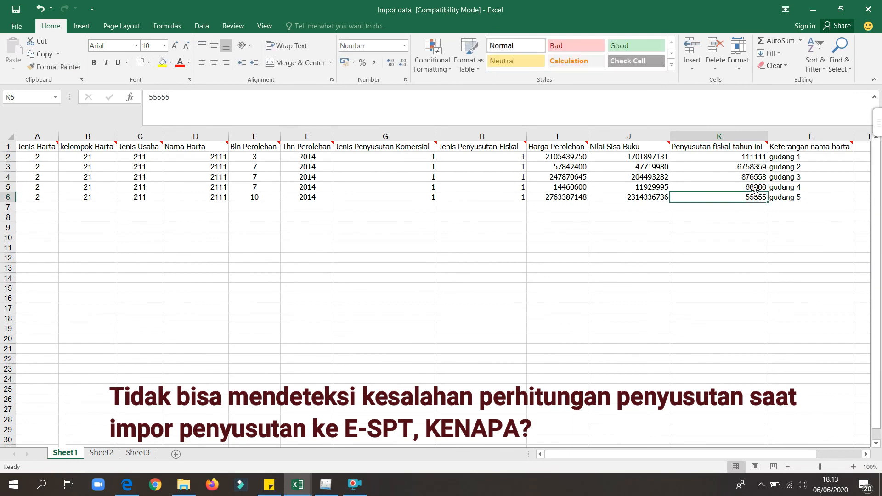
pyautogui.write('98')
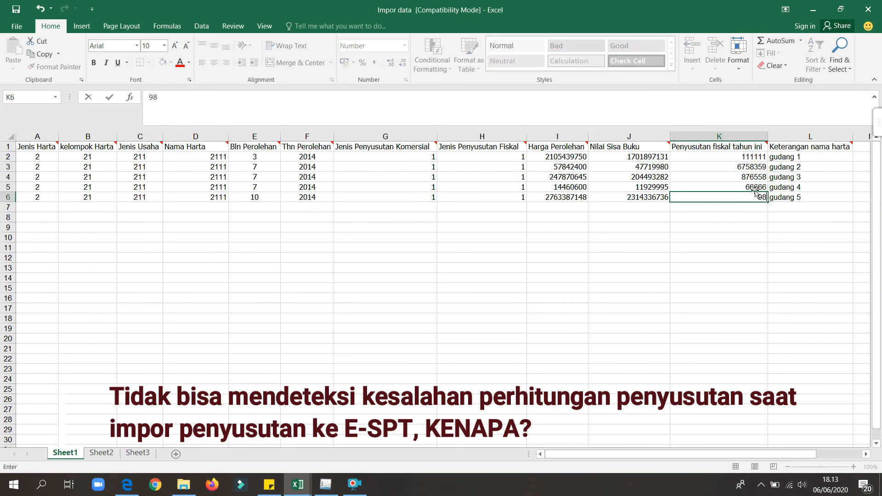
pyautogui.write('62087')
# Set Penyusutan fiskal tahun ini to 11111 for gudang 2 and 22222 for gudang 3.
pyautogui.click(740, 167)
pyautogui.write('11111')
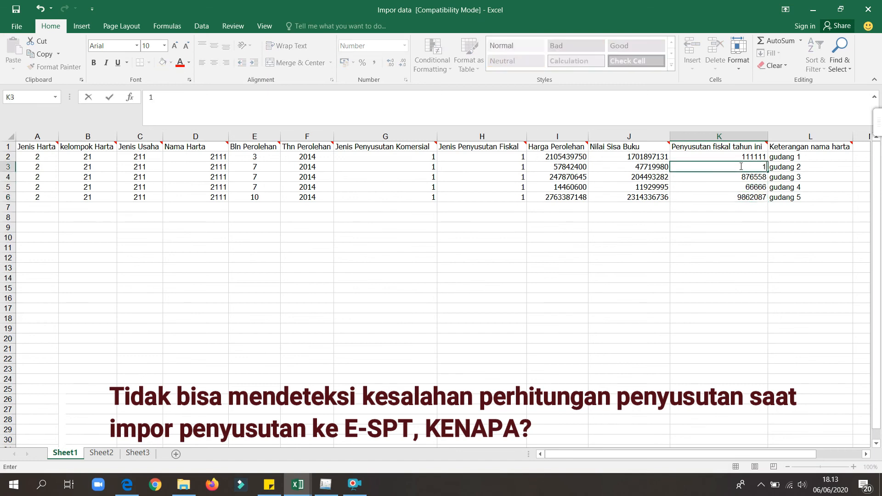
pyautogui.click(750, 176)
pyautogui.write('22222')
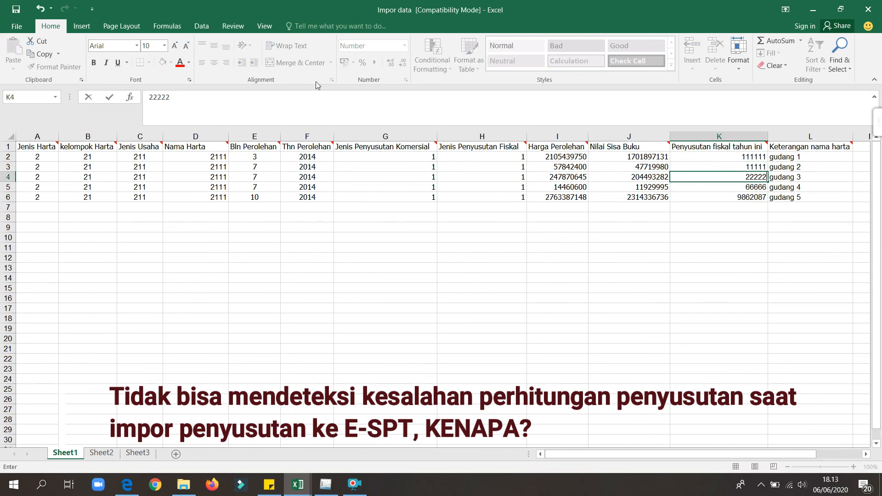
# Save the active sheet as Impor data in CSV (Comma delimited) format in the impor penyusutan folder.
pyautogui.click(14, 29)
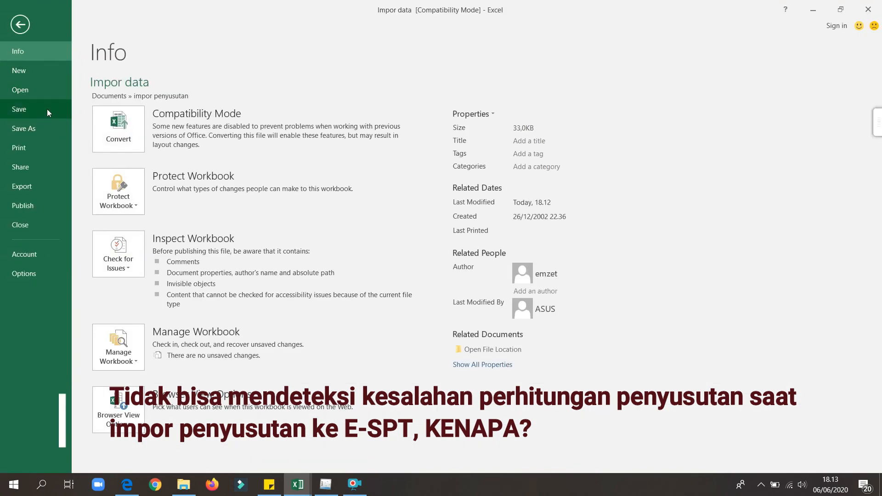
pyautogui.click(51, 128)
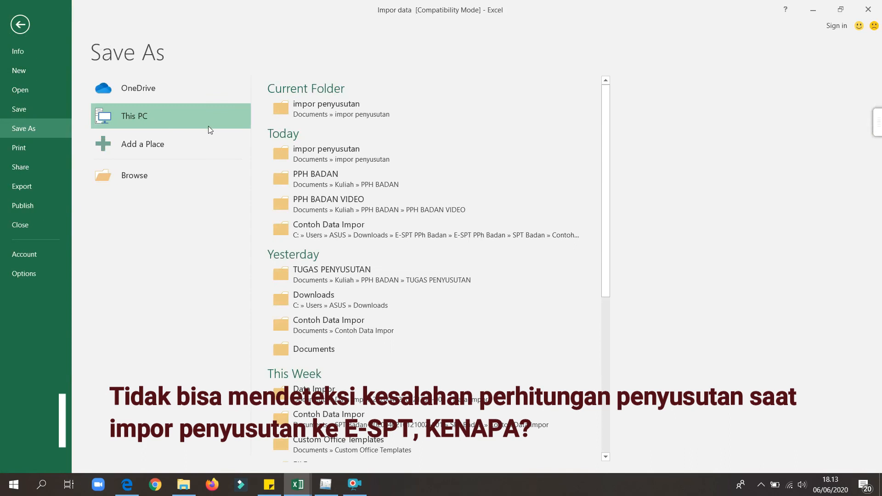
pyautogui.click(295, 120)
pyautogui.click(163, 209)
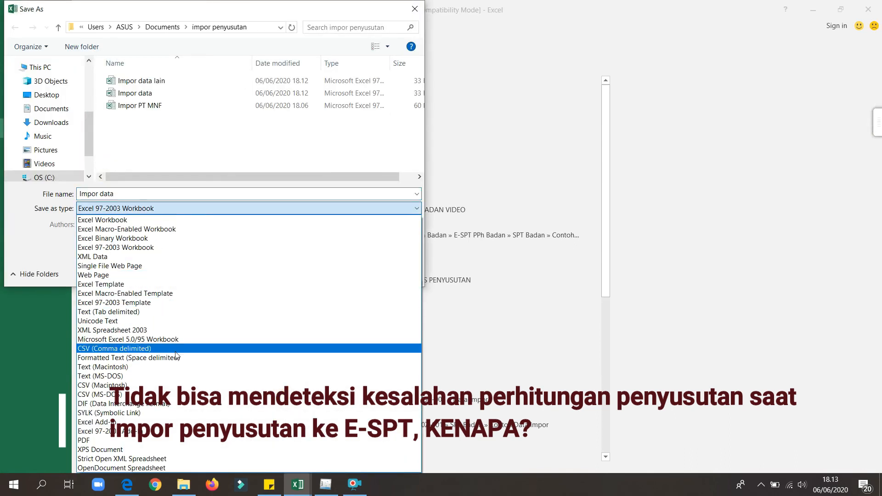
pyautogui.click(175, 349)
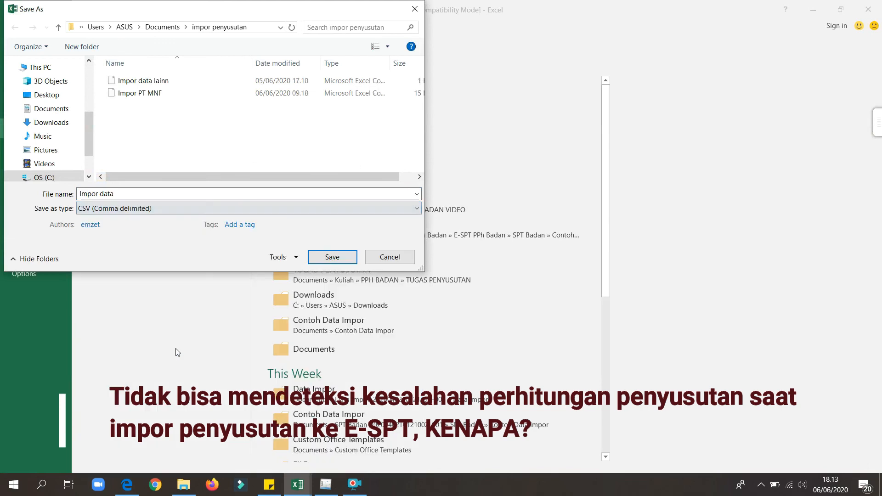
pyautogui.click(331, 258)
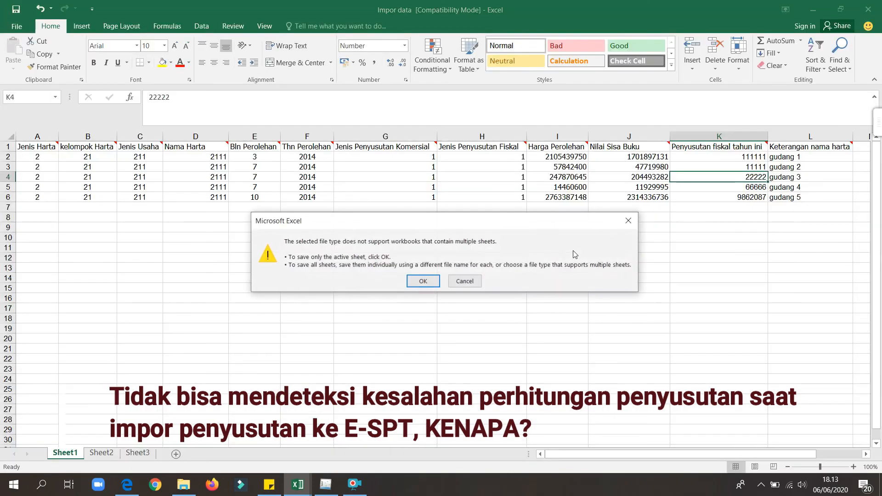
pyautogui.click(423, 283)
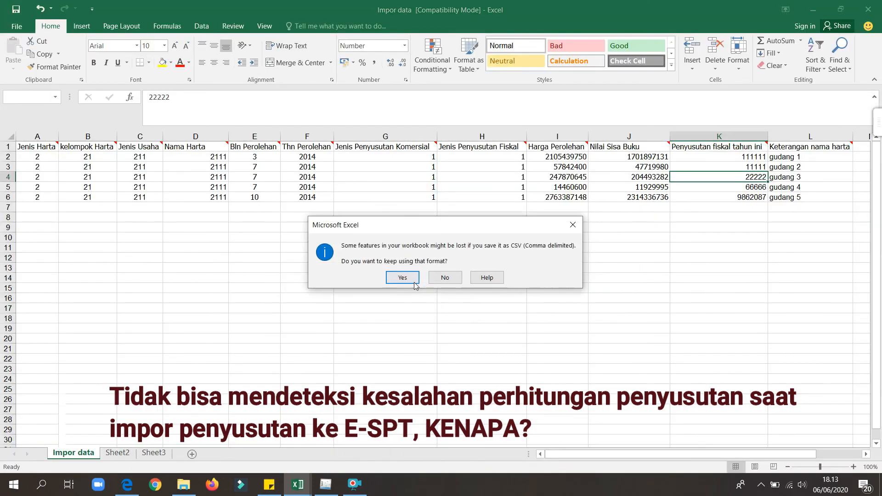
pyautogui.click(404, 277)
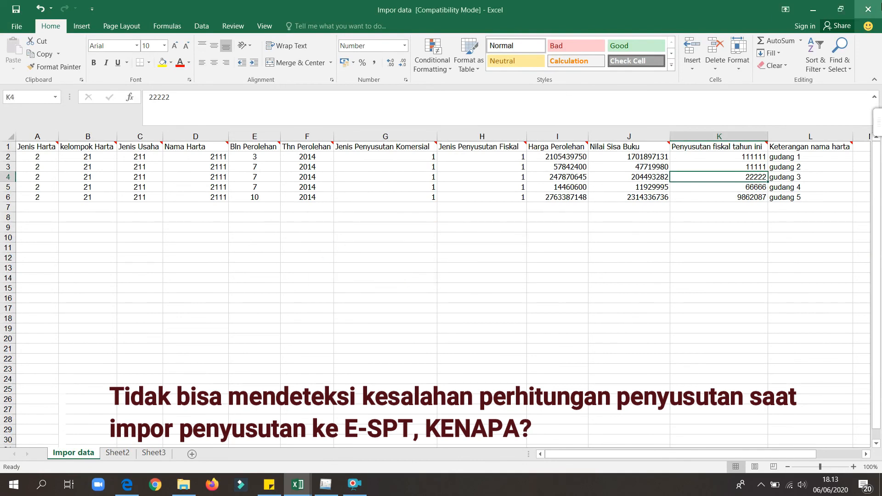
# Close the Impor data workbook with its changes saved, then minimize the Impor PT MNF workbook to return to e-SPT.
pyautogui.click(868, 9)
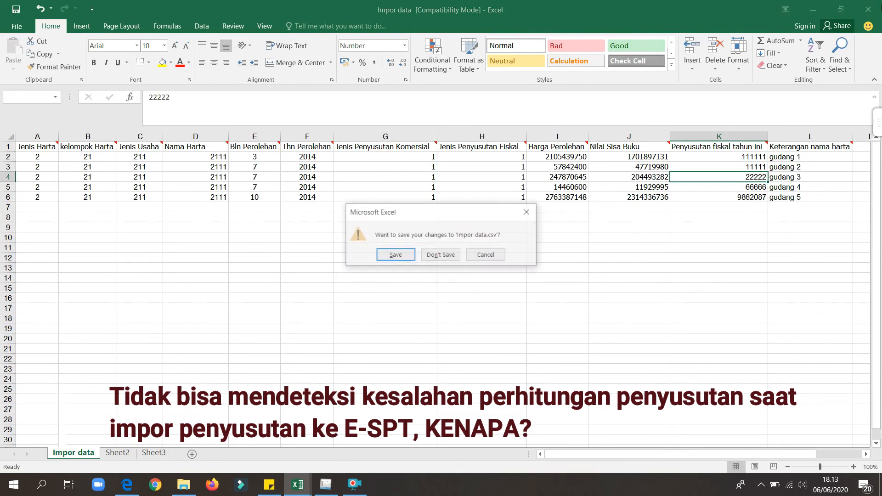
pyautogui.click(411, 255)
pyautogui.click(405, 274)
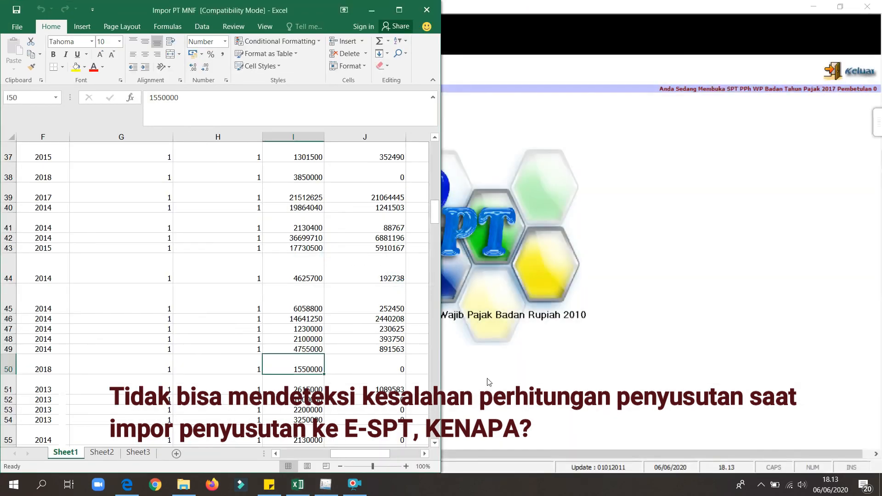
pyautogui.click(371, 11)
# Open the data import and set it to Tahun Pajak 2017 with Penyusutan dan Amortisasi Fiskal Badan as the data type.
pyautogui.click(258, 72)
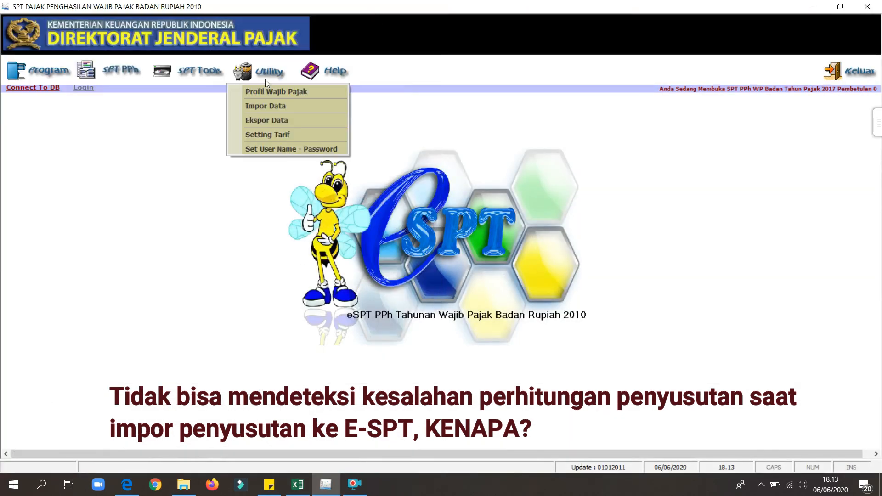
pyautogui.click(302, 106)
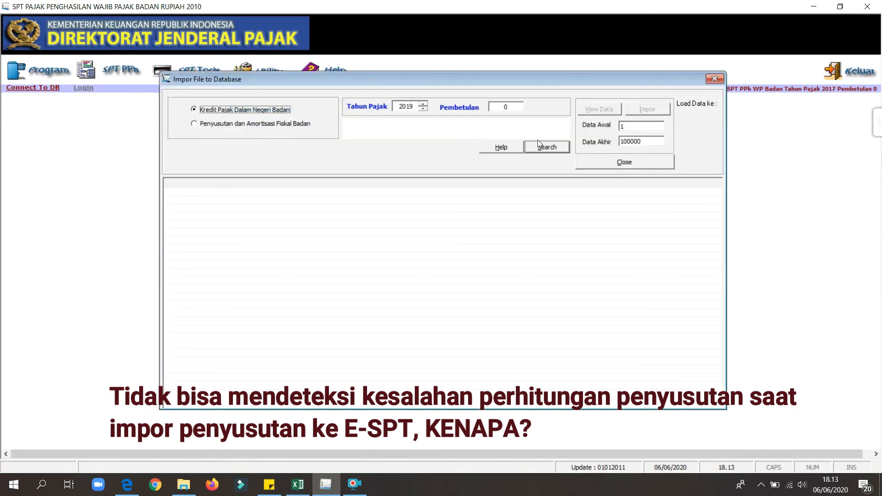
pyautogui.click(424, 110)
pyautogui.click(423, 109)
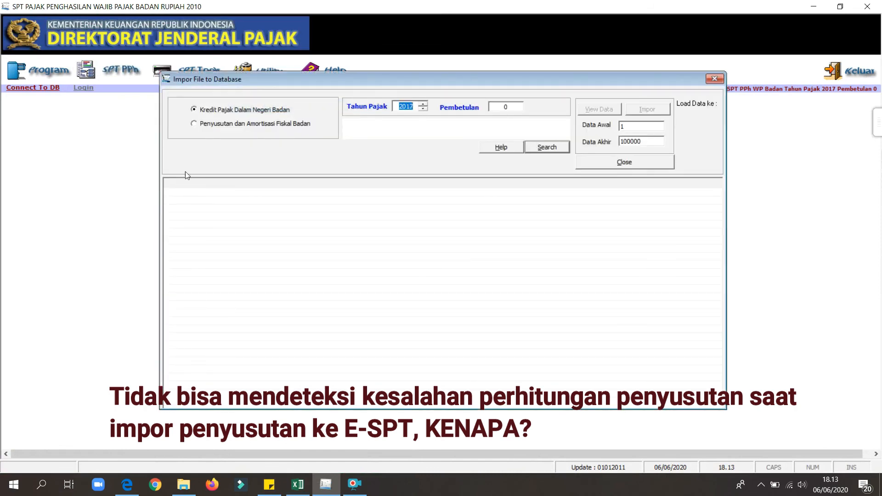
pyautogui.click(194, 124)
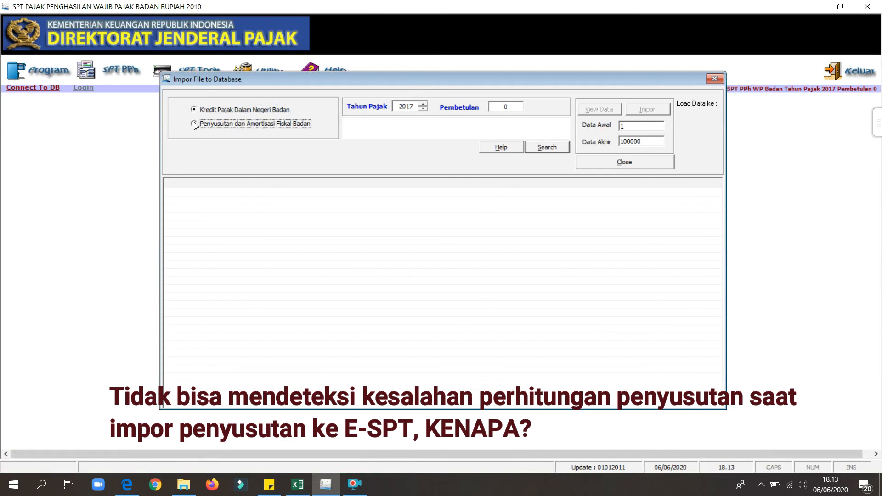
# Choose Impor data.csv from the impor penyusutan folder in Documents as the file to import.
pyautogui.click(548, 148)
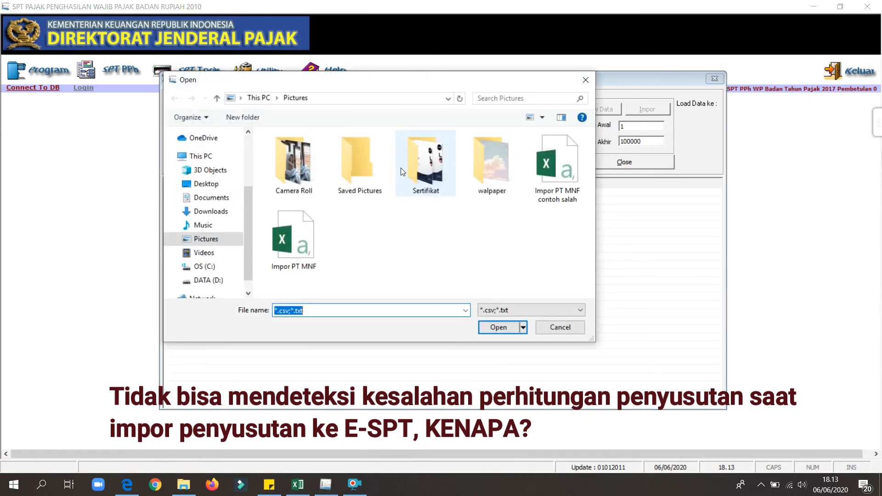
pyautogui.click(298, 243)
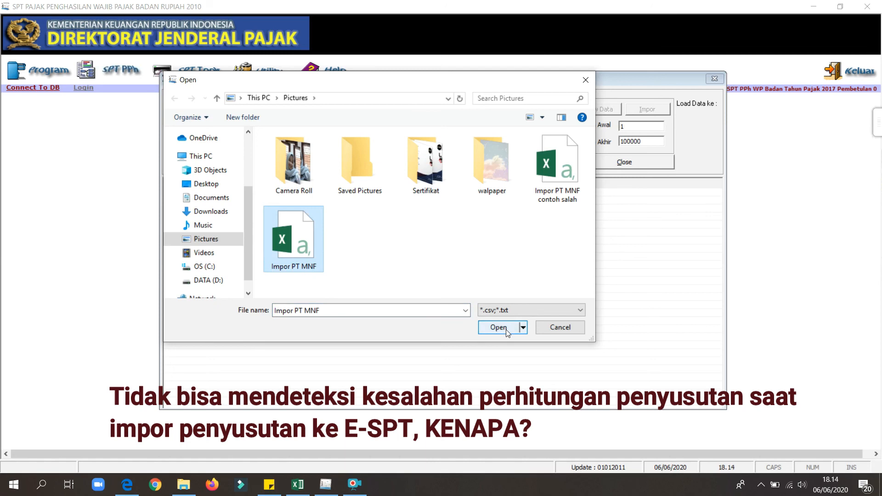
pyautogui.click(211, 198)
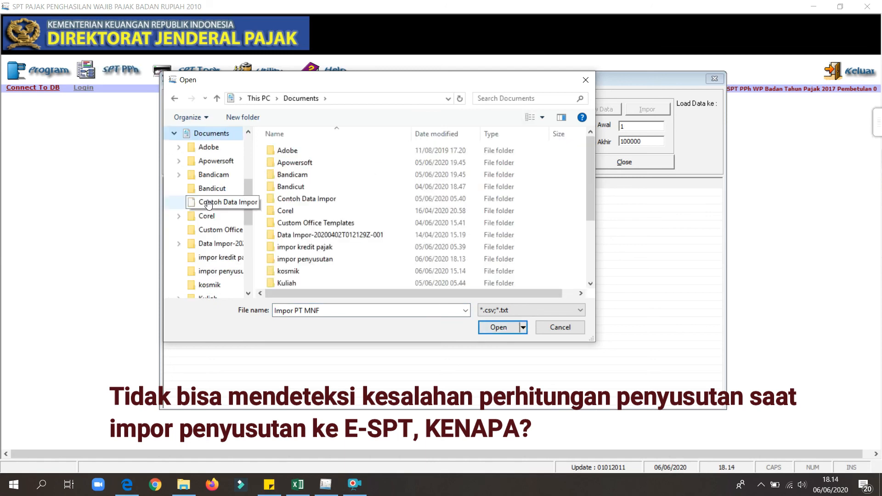
pyautogui.doubleClick(334, 261)
pyautogui.click(296, 165)
pyautogui.click(498, 329)
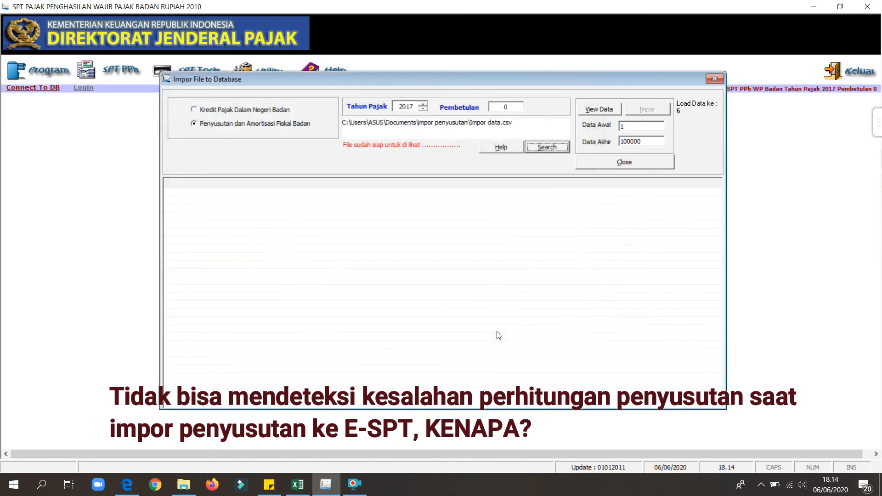
# Load the CSV rows for viewing, import them into the database and close the import window.
pyautogui.click(608, 111)
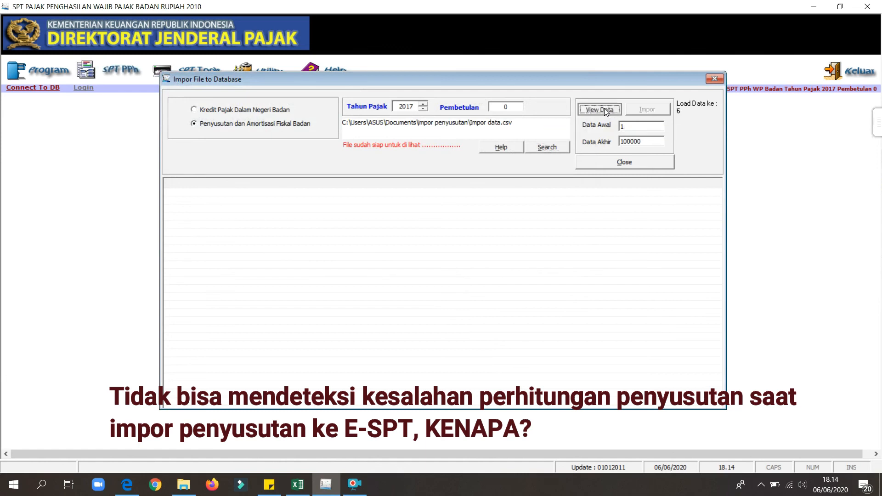
pyautogui.click(467, 276)
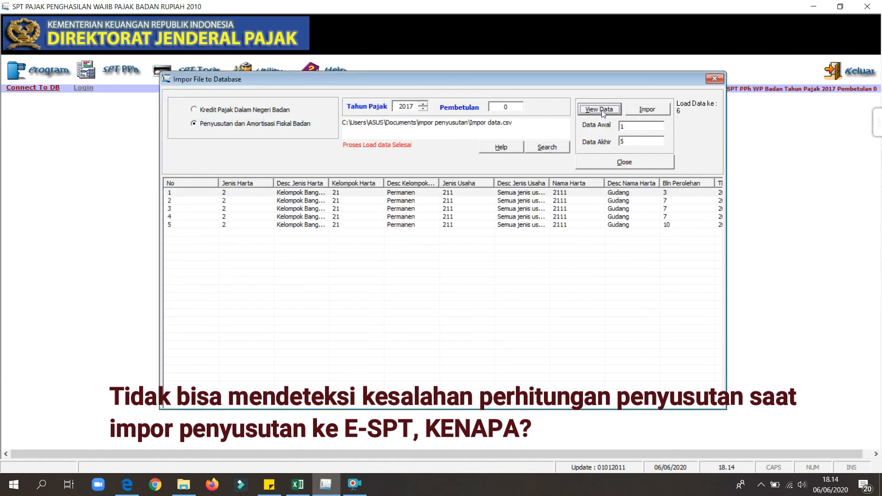
pyautogui.click(658, 111)
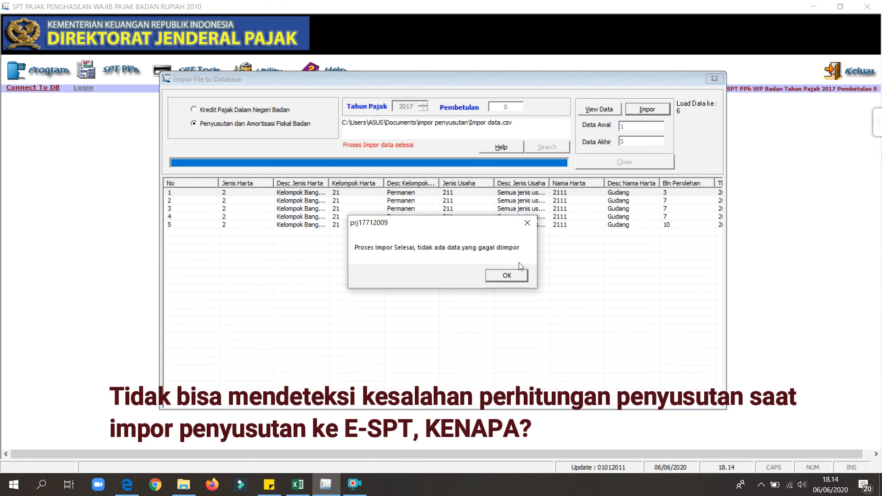
pyautogui.click(517, 277)
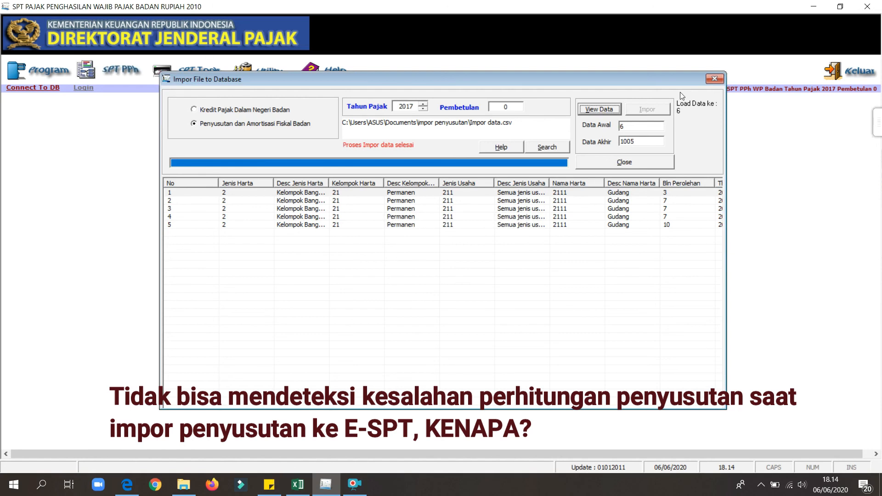
pyautogui.click(717, 79)
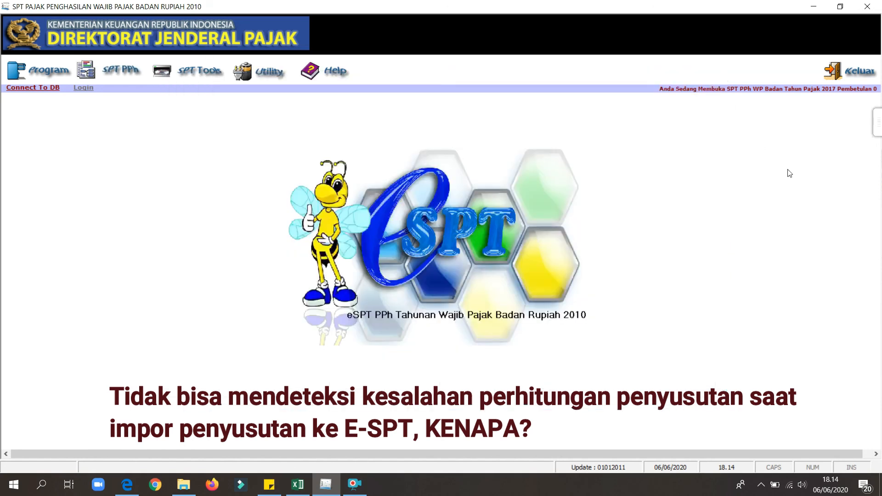
# Open the Daftar Penyusutan dan Amortisasi Fiskal from the Lampiran Khusus forms.
pyautogui.moveTo(877, 121); pyautogui.dragTo(881, 120)
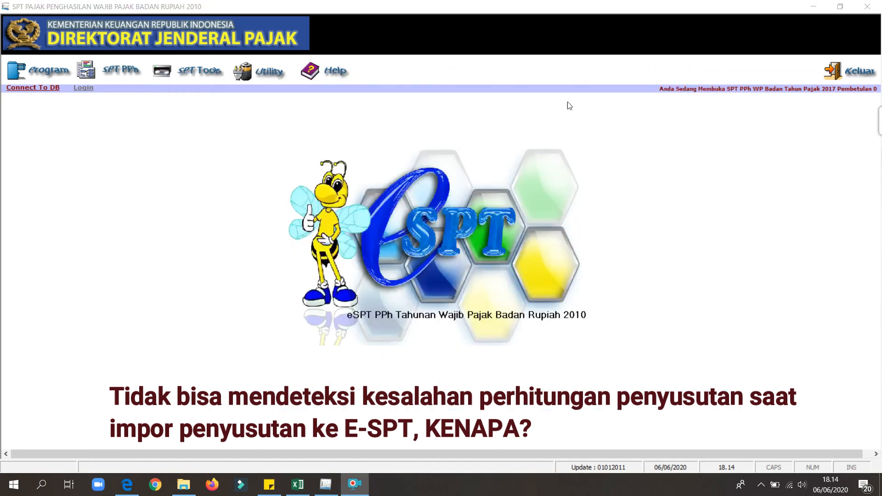
pyautogui.click(110, 73)
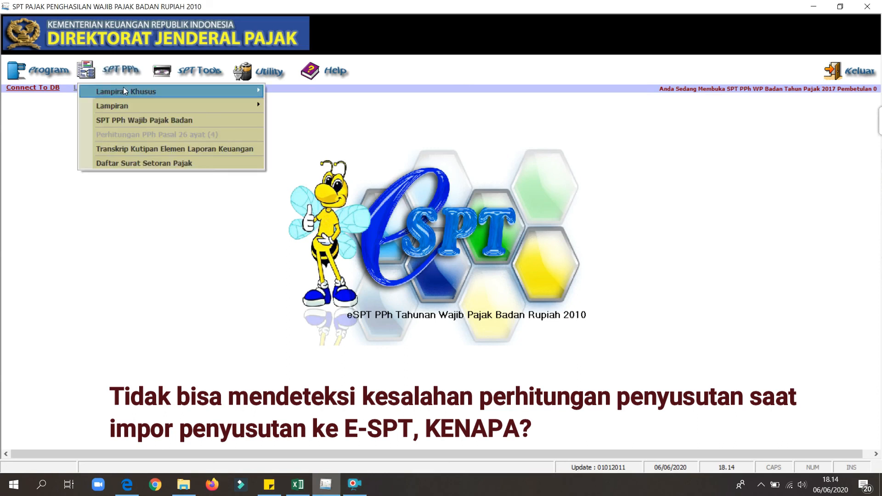
pyautogui.moveTo(193, 88)
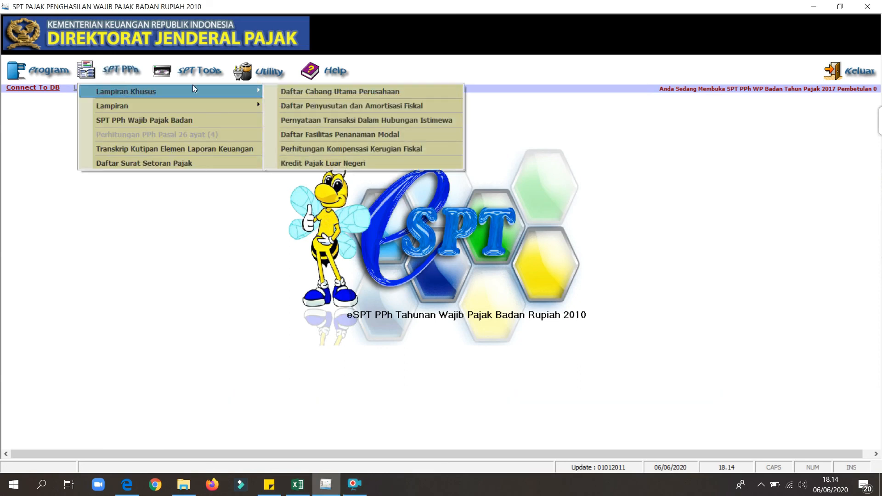
pyautogui.click(284, 107)
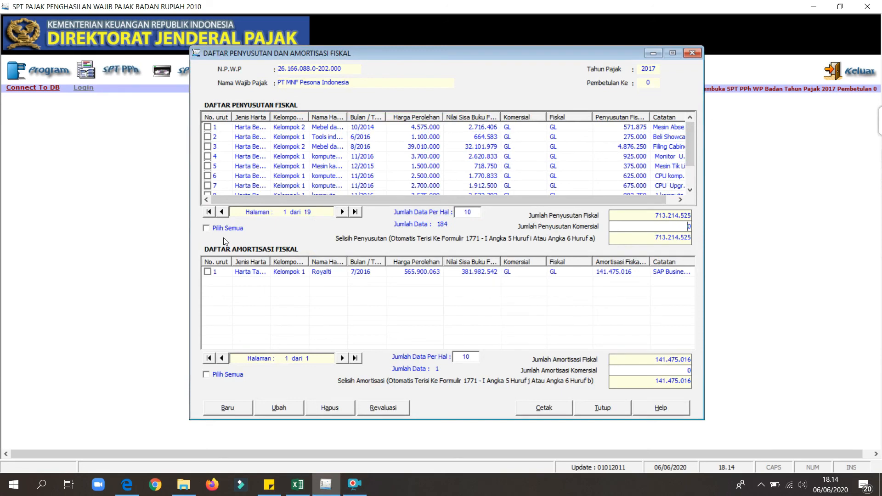
# Select all entries shown in Daftar Penyusutan Fiskal and delete them, confirming the deletion.
pyautogui.click(208, 232)
pyautogui.click(340, 411)
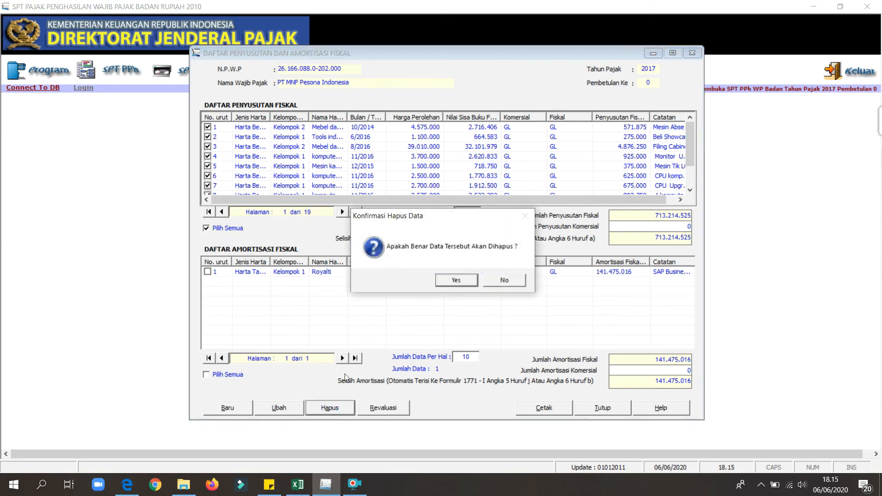
pyautogui.click(466, 280)
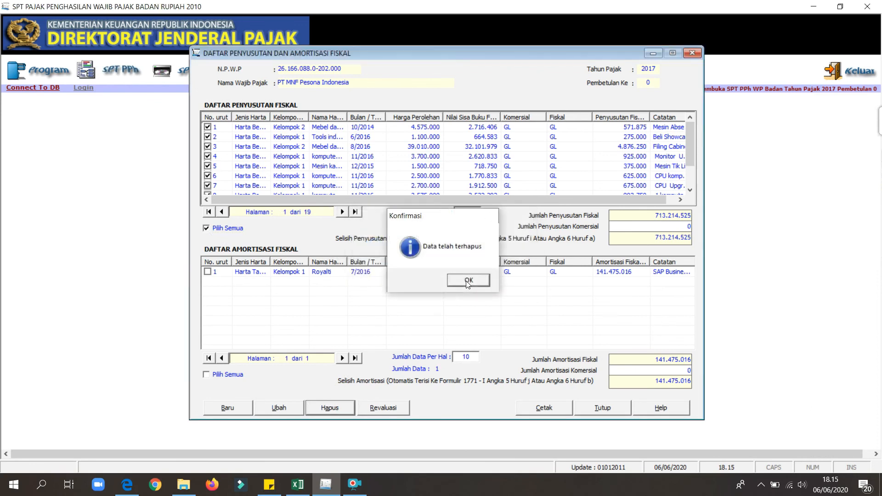
pyautogui.click(467, 281)
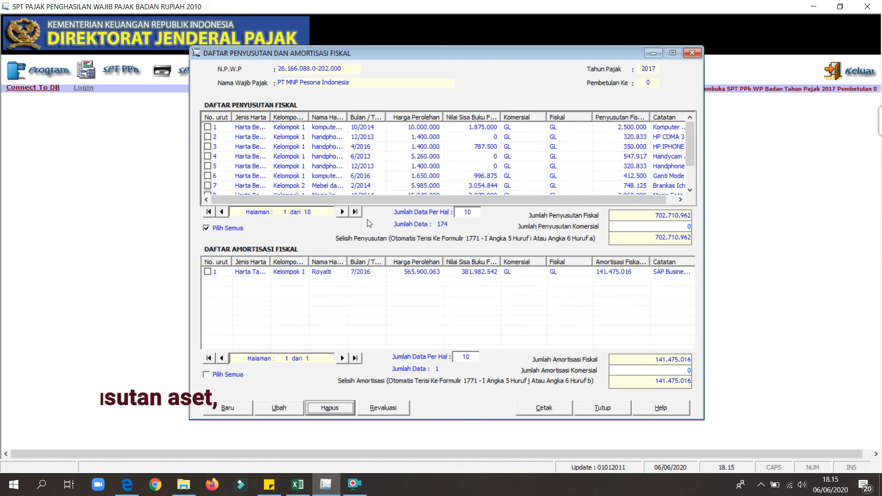
# Examine the remaining entries on the first page of Daftar Penyusutan Fiskal, down to entry 10, and close the list.
pyautogui.moveTo(689, 140); pyautogui.dragTo(692, 173)
pyautogui.click(294, 159)
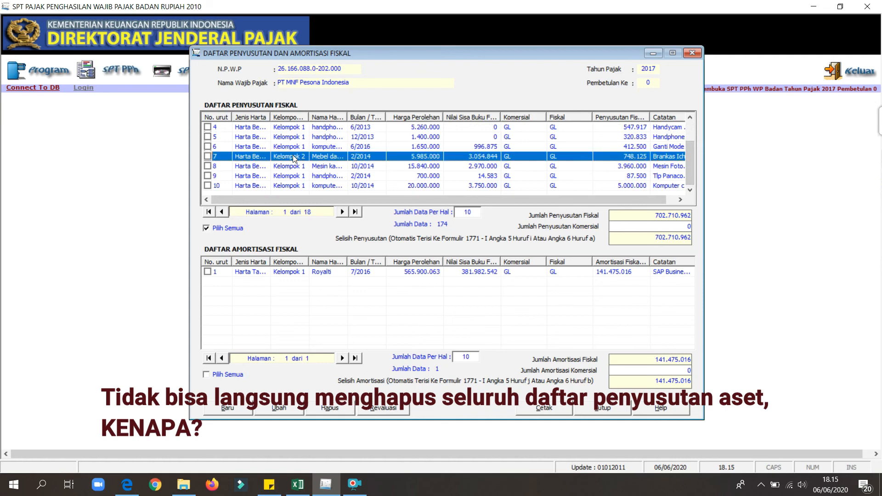
pyautogui.press('Down')
pyautogui.press('Up')
pyautogui.press('Home')
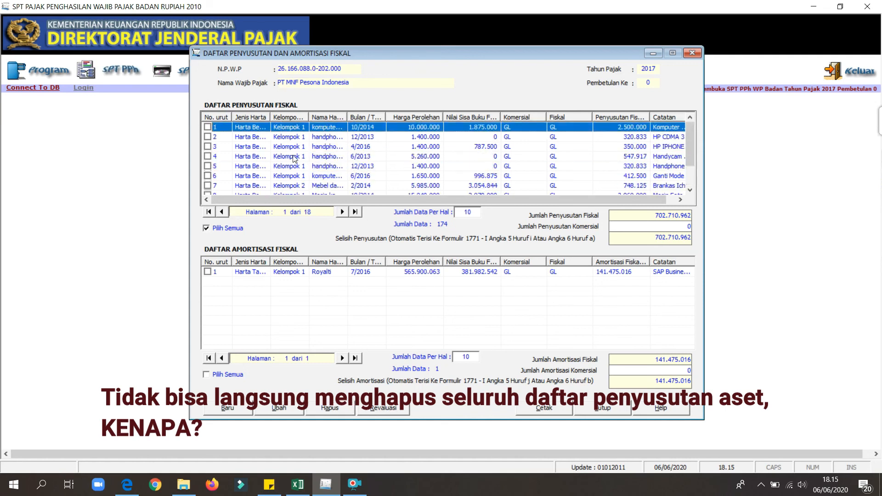
pyautogui.press('Down')
pyautogui.press('Down')
pyautogui.press('Down')
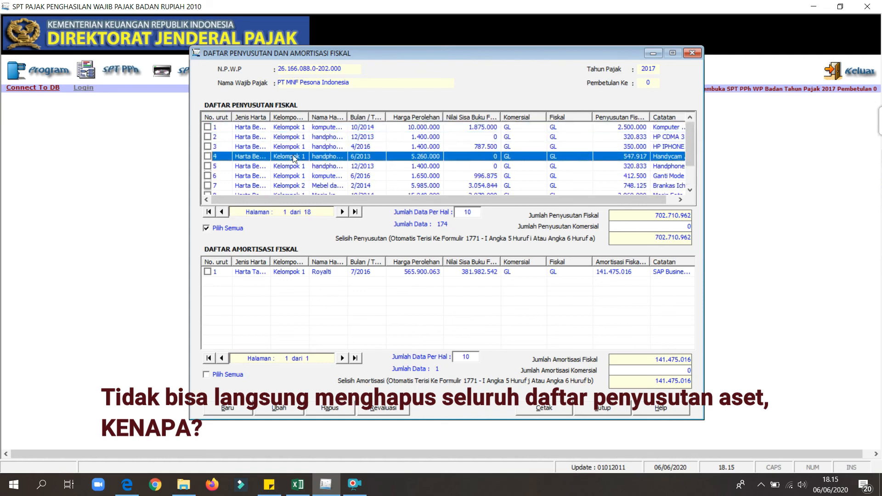
pyautogui.click(417, 186)
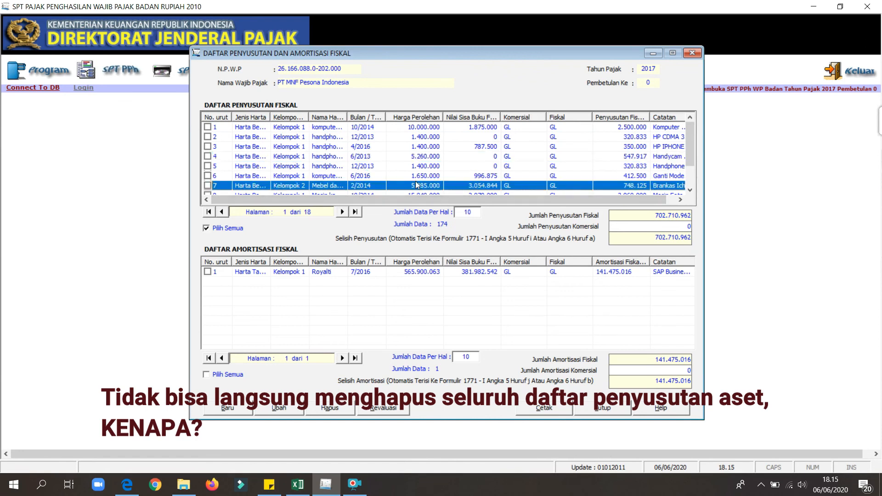
pyautogui.press('Down')
pyautogui.press('Down')
pyautogui.press('Down')
pyautogui.press('Up')
pyautogui.press('Up')
pyautogui.press('Up')
pyautogui.press('Up')
pyautogui.press('Up')
pyautogui.press('Up')
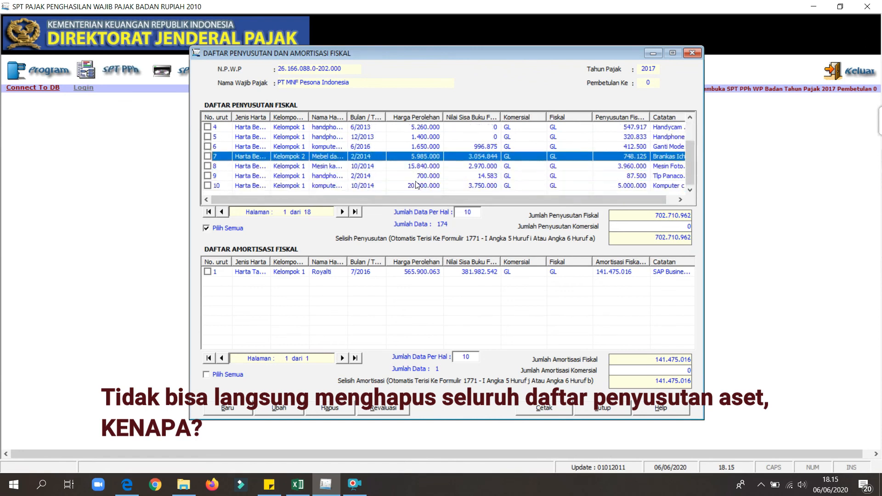
pyautogui.press('Up')
pyautogui.press('Up')
pyautogui.press('Down')
pyautogui.press('Down')
pyautogui.press('Down')
pyautogui.press('Down')
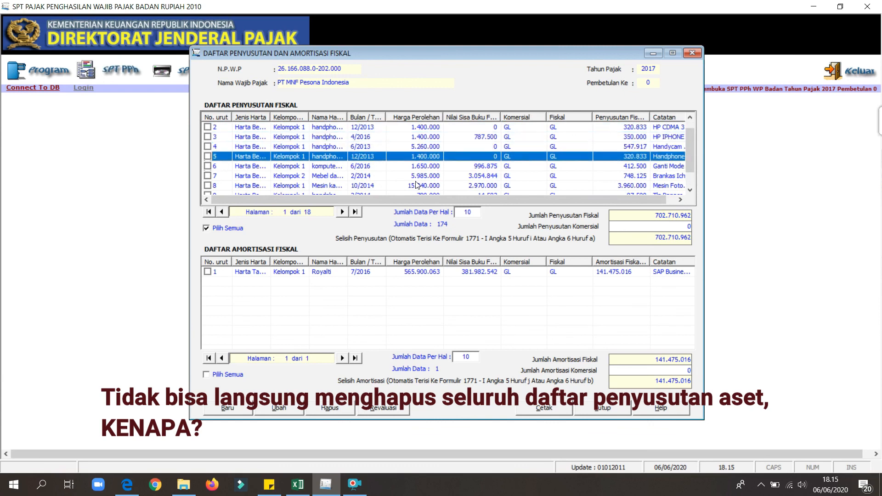
pyautogui.press('Down')
pyautogui.press('Down')
pyautogui.press('Down')
pyautogui.press('Down')
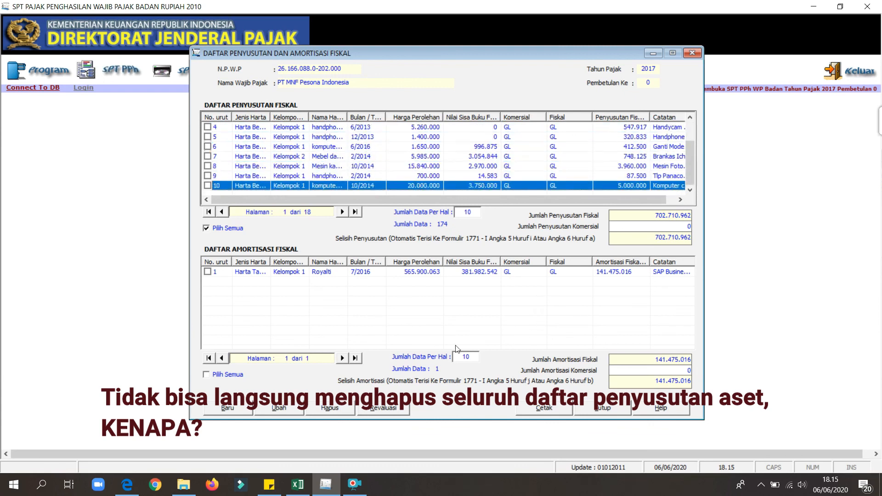
pyautogui.click(692, 52)
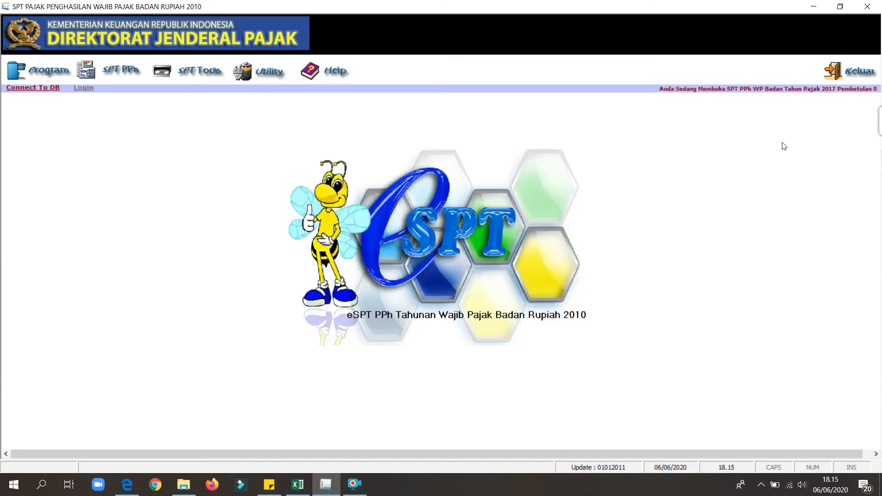